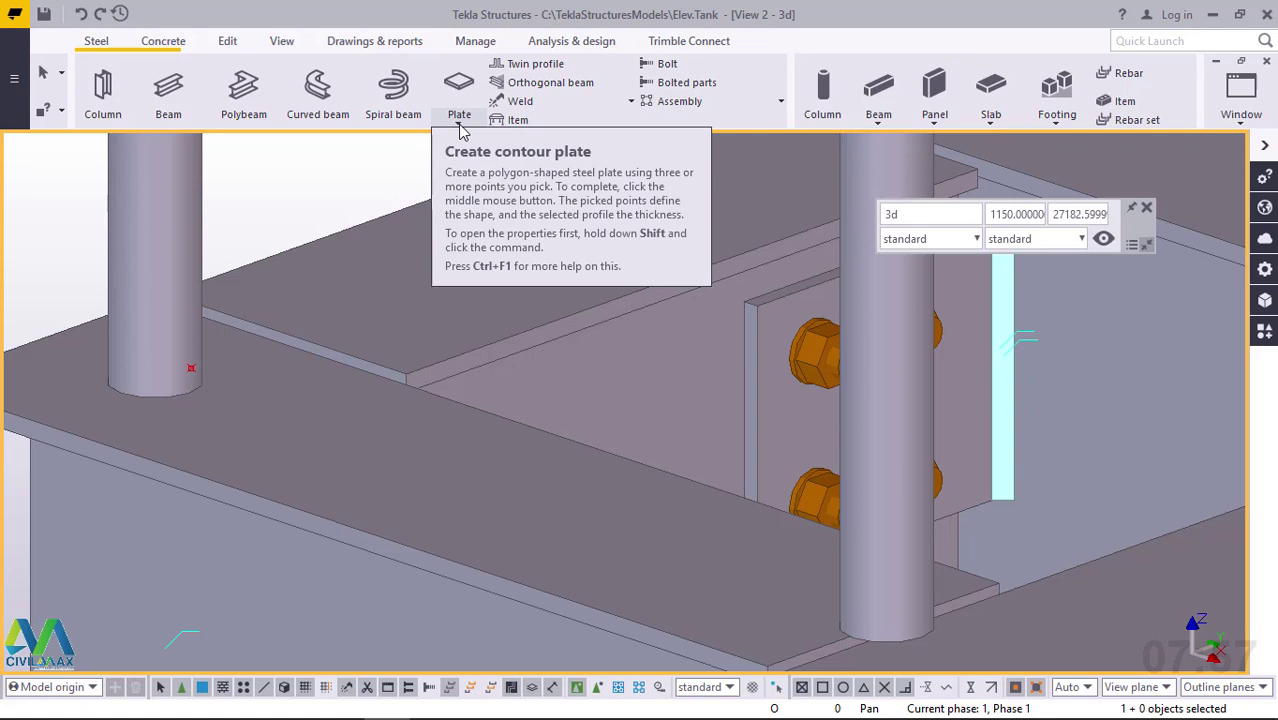
Step: Start a contour plate with its first corner at the point by the base of the handrail post in the platform's left corner
left_click(460, 127)
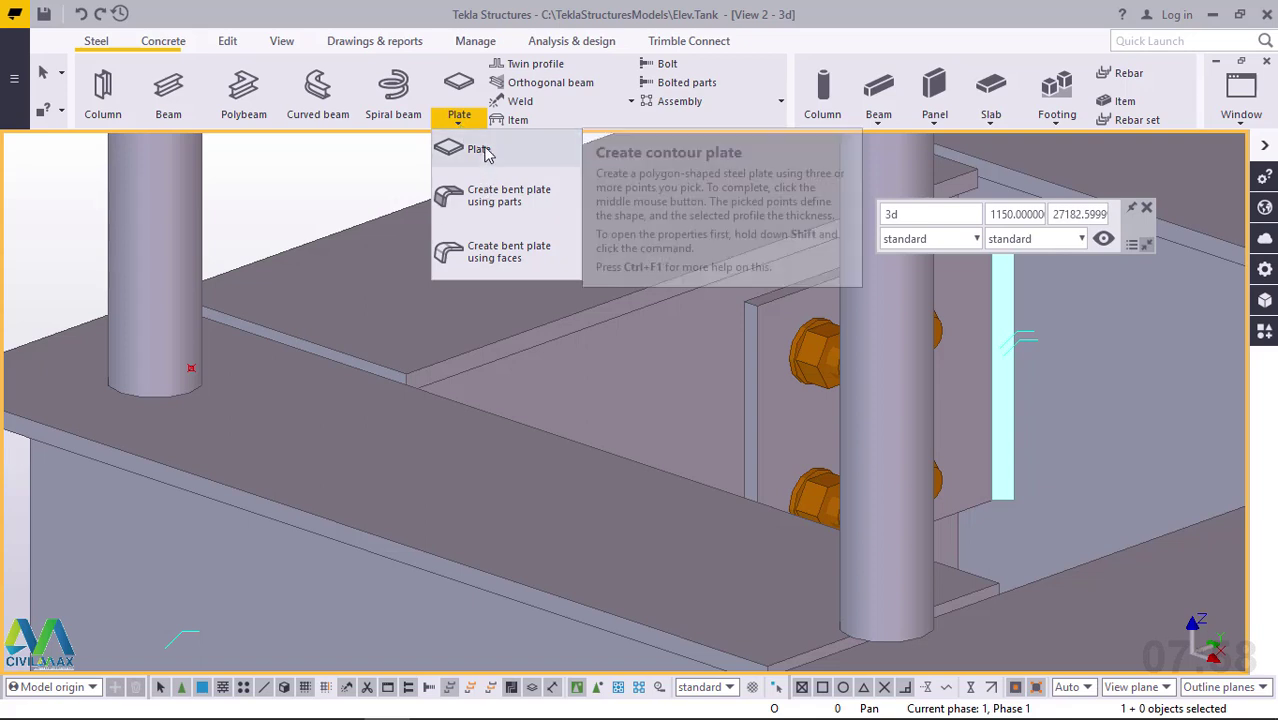
left_click(478, 150)
scroll(365, 432, "down", 1)
scroll(305, 448, "down", 2)
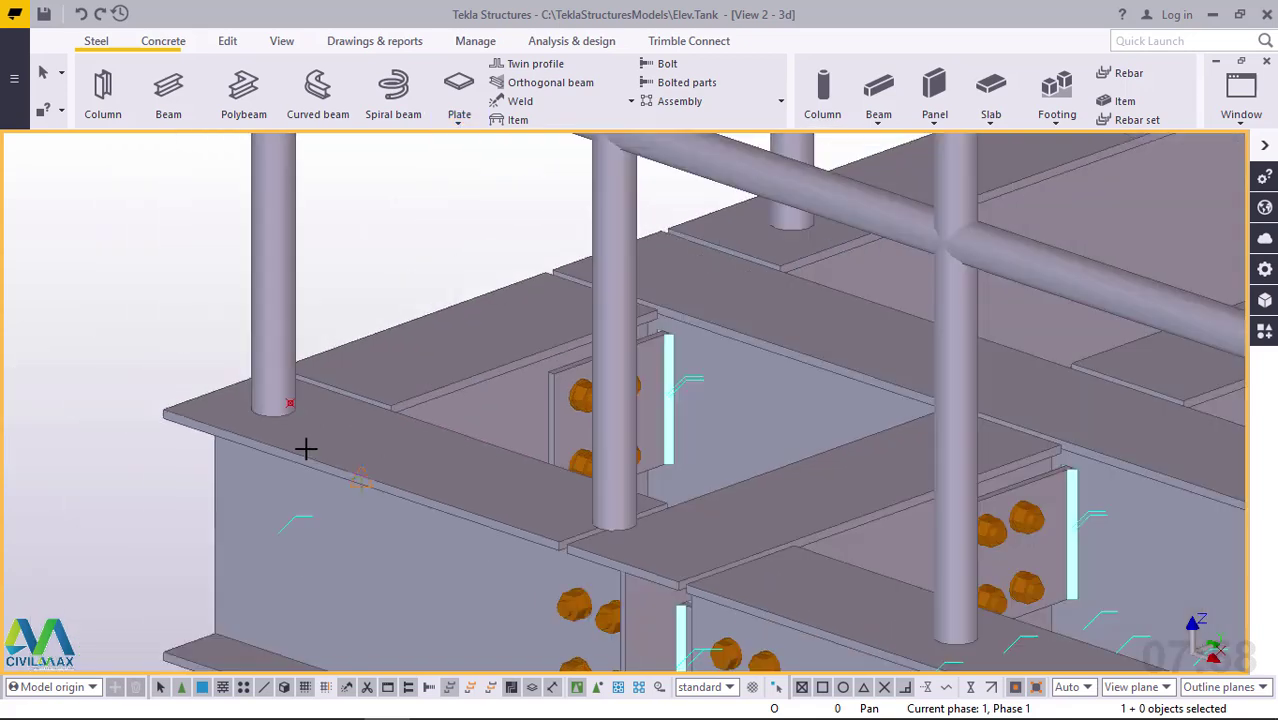
scroll(205, 488, "up", 3)
scroll(245, 463, "down", 2)
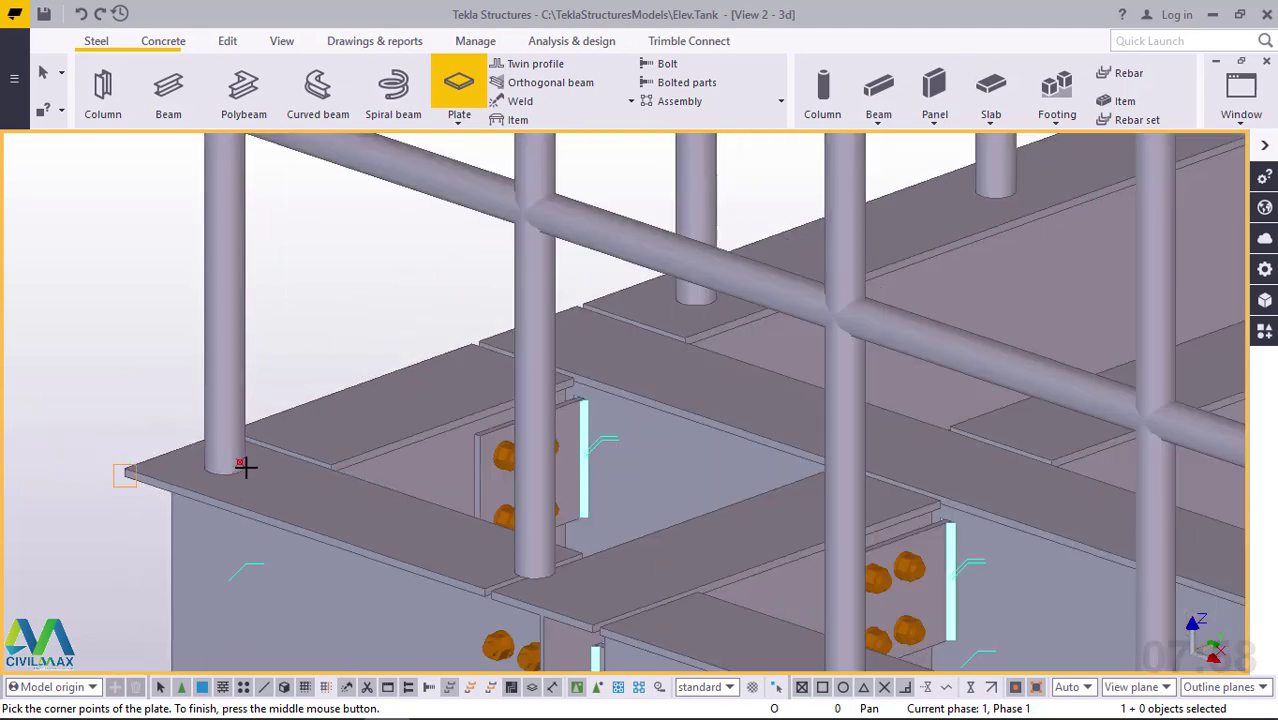
scroll(245, 460, "up", 5)
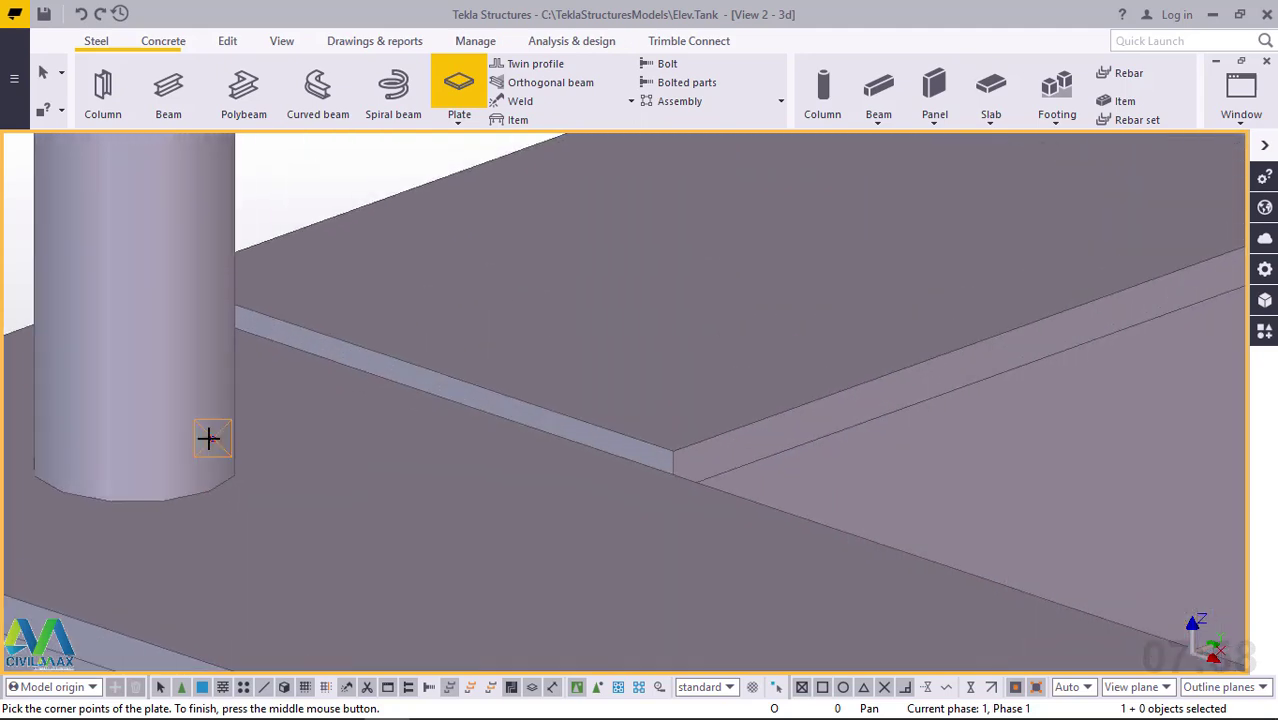
left_click(212, 444)
Step: Place the plate's second corner at the point by the base of the handrail post in the platform's rear corner
scroll(175, 515, "down", 5)
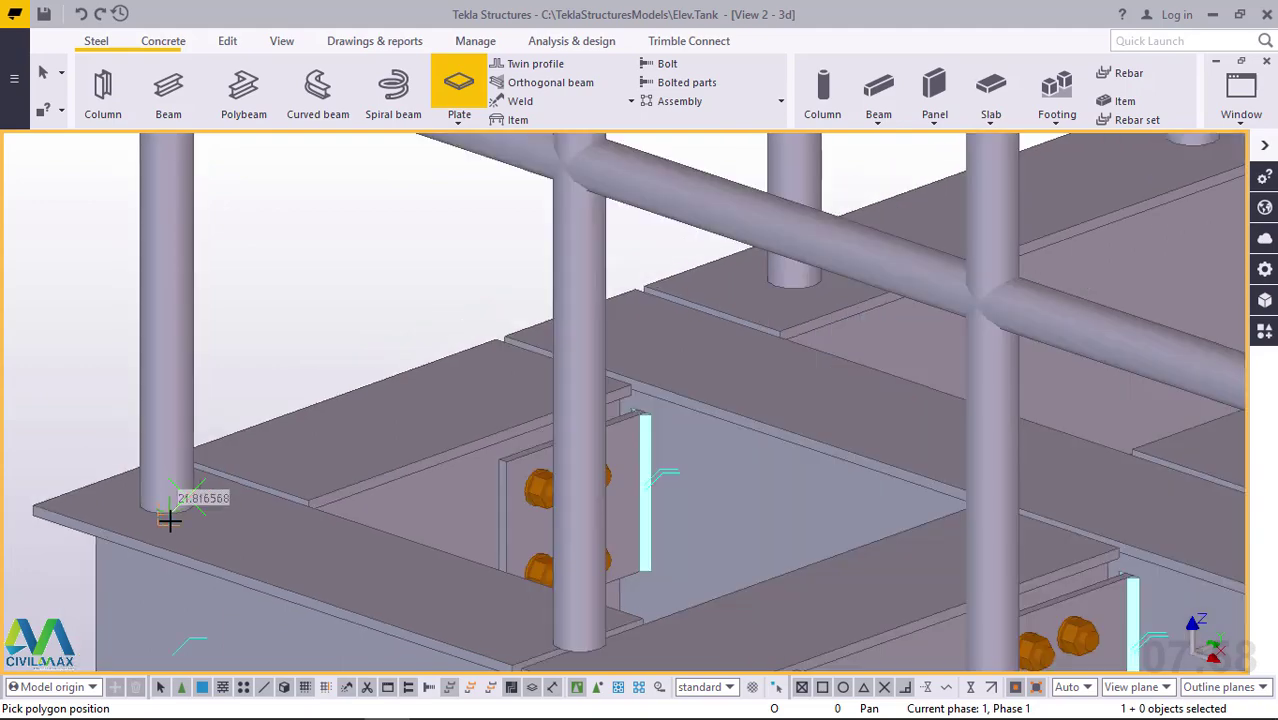
scroll(168, 518, "down", 5)
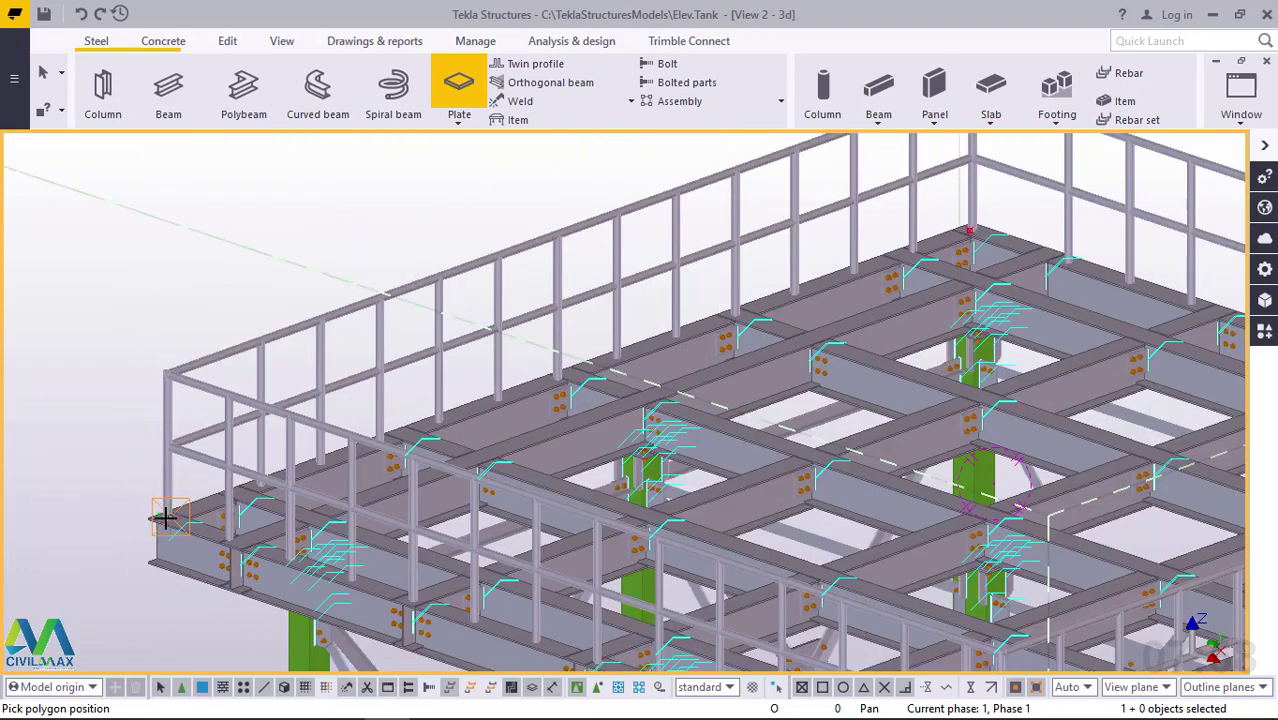
scroll(747, 300, "up", 10)
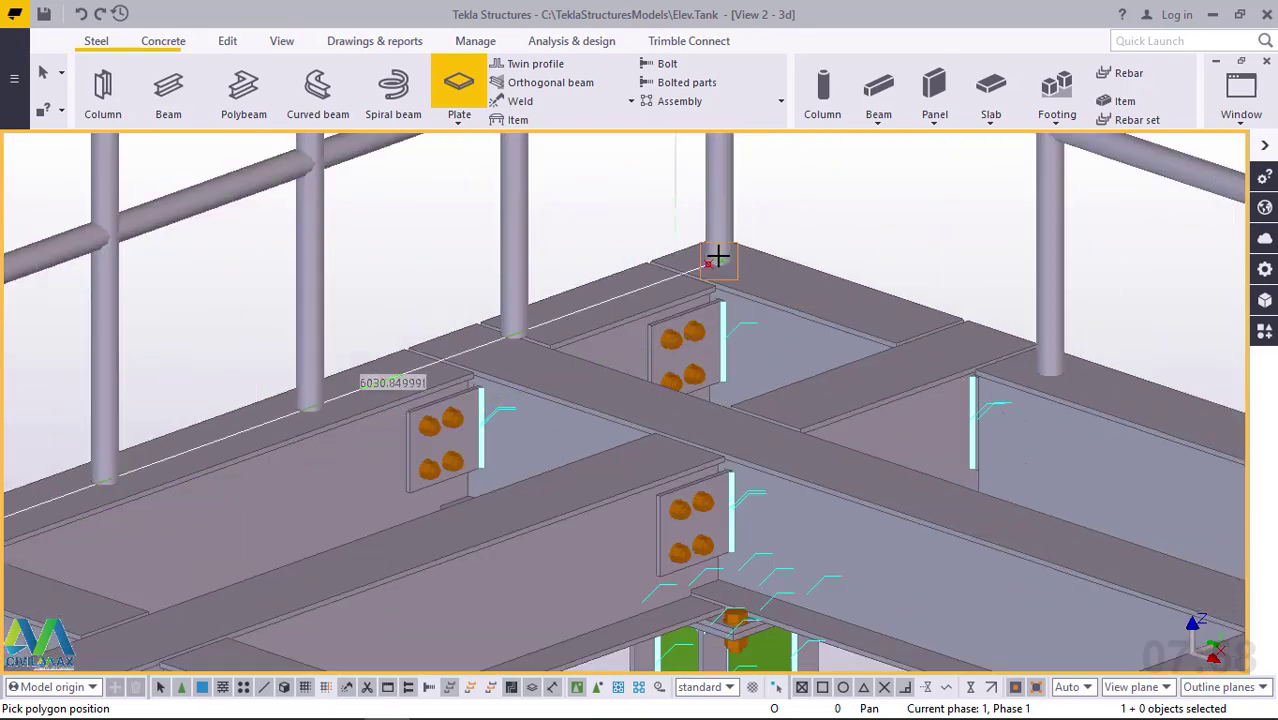
scroll(717, 256, "up", 5)
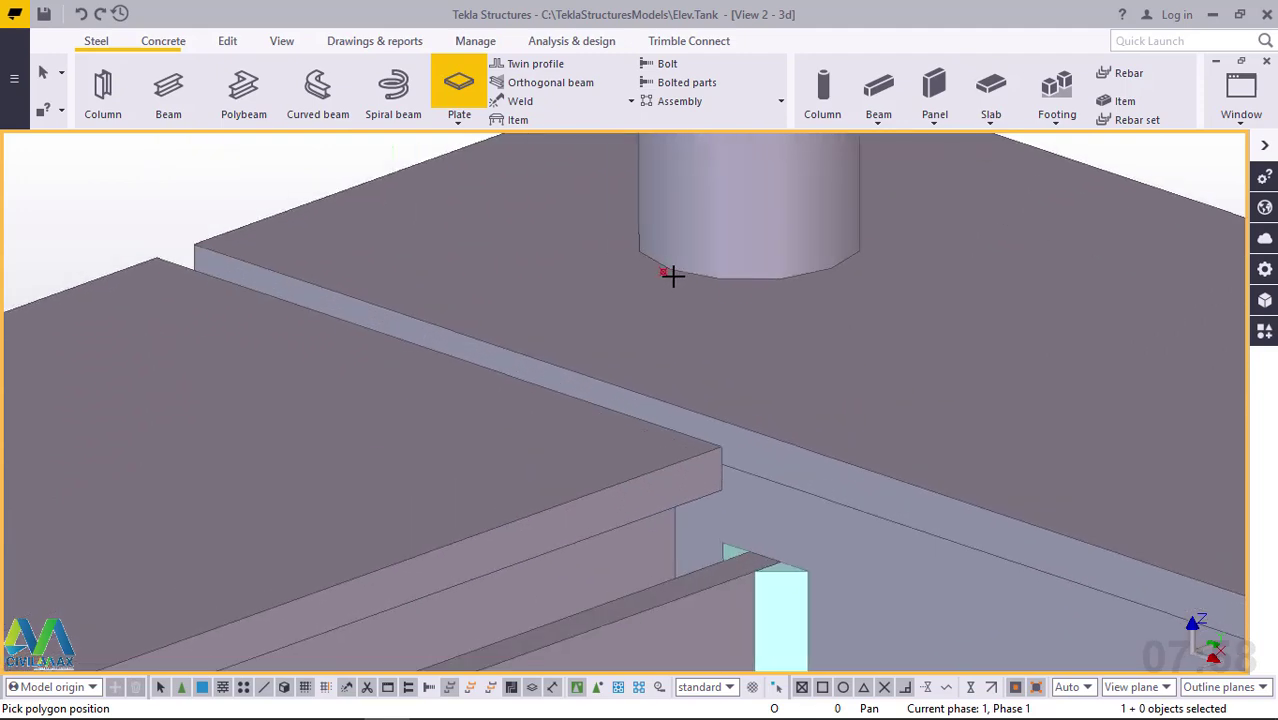
left_click(664, 270)
Step: Place the plate's third corner at the point by the base of the handrail post in the platform's right corner
scroll(514, 235, "down", 3)
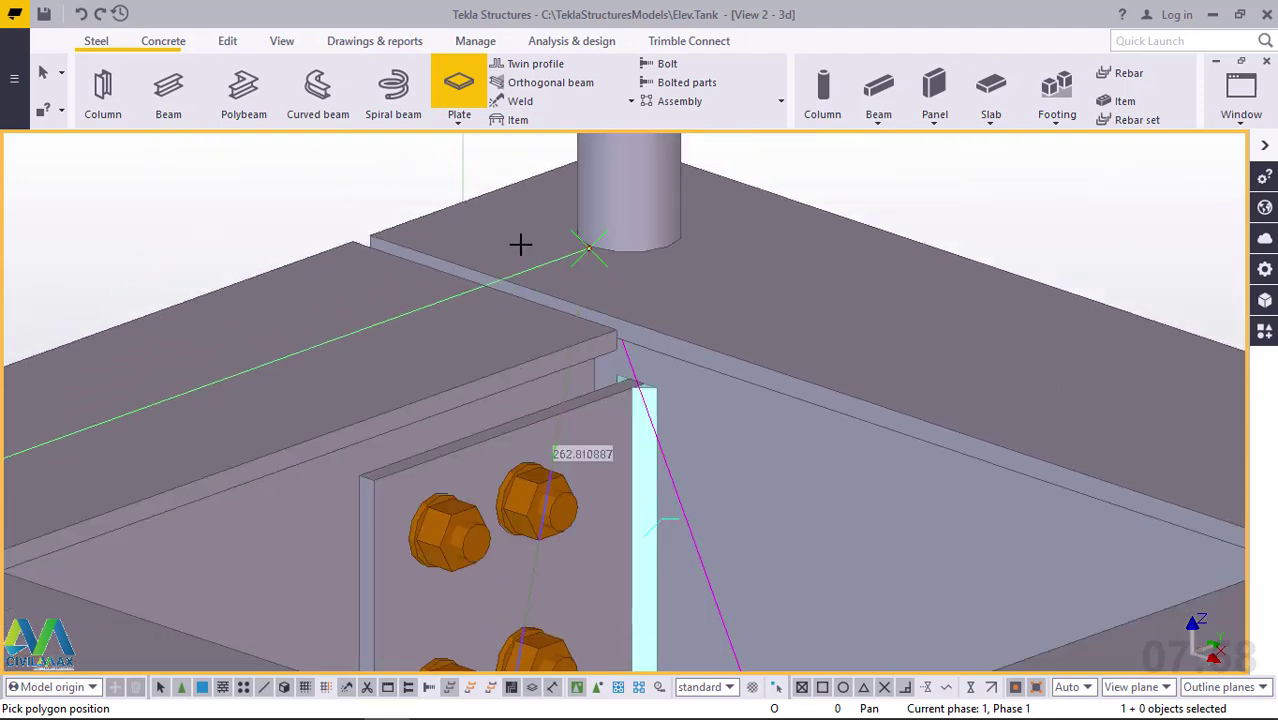
scroll(514, 255, "down", 8)
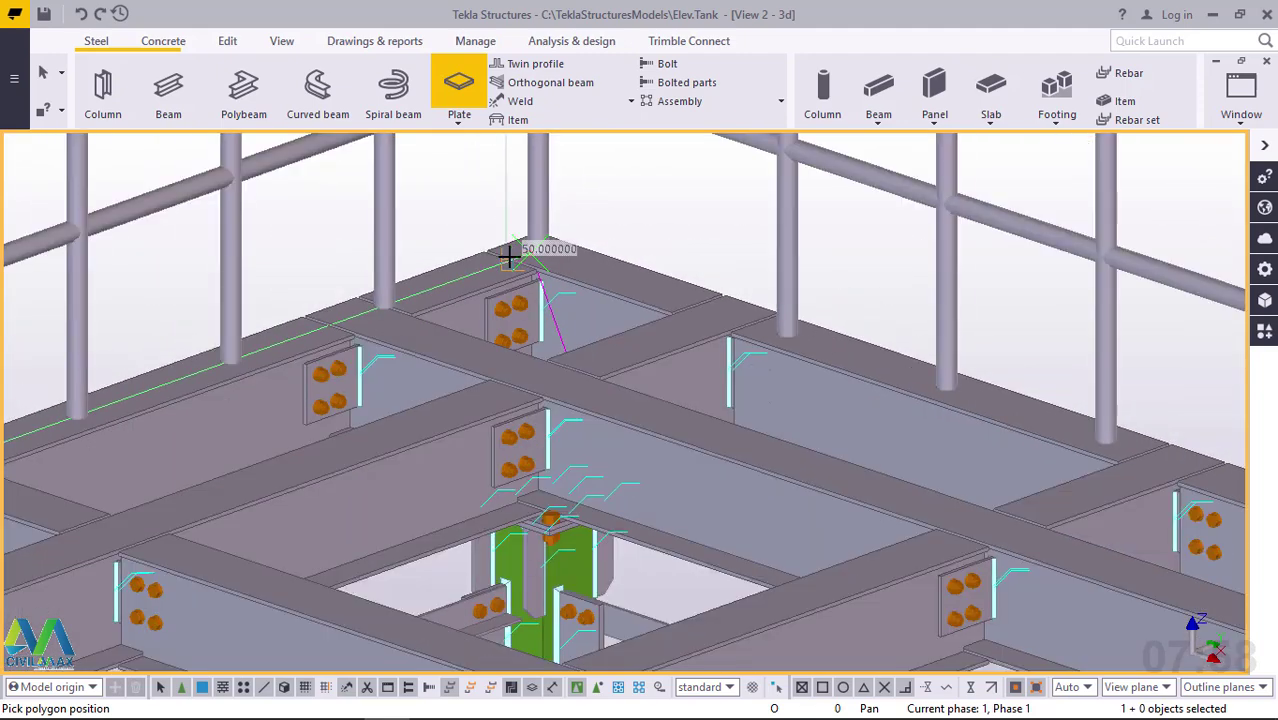
scroll(510, 255, "down", 4)
scroll(1100, 445, "up", 6)
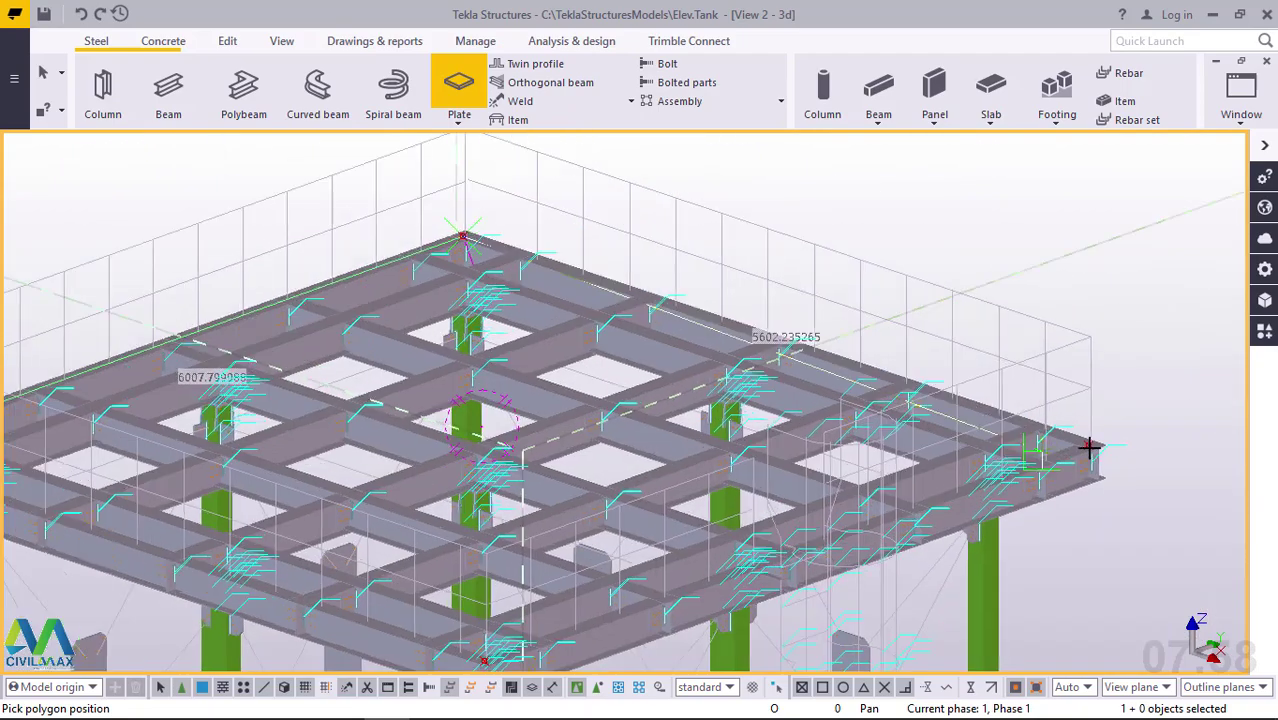
scroll(1100, 445, "up", 8)
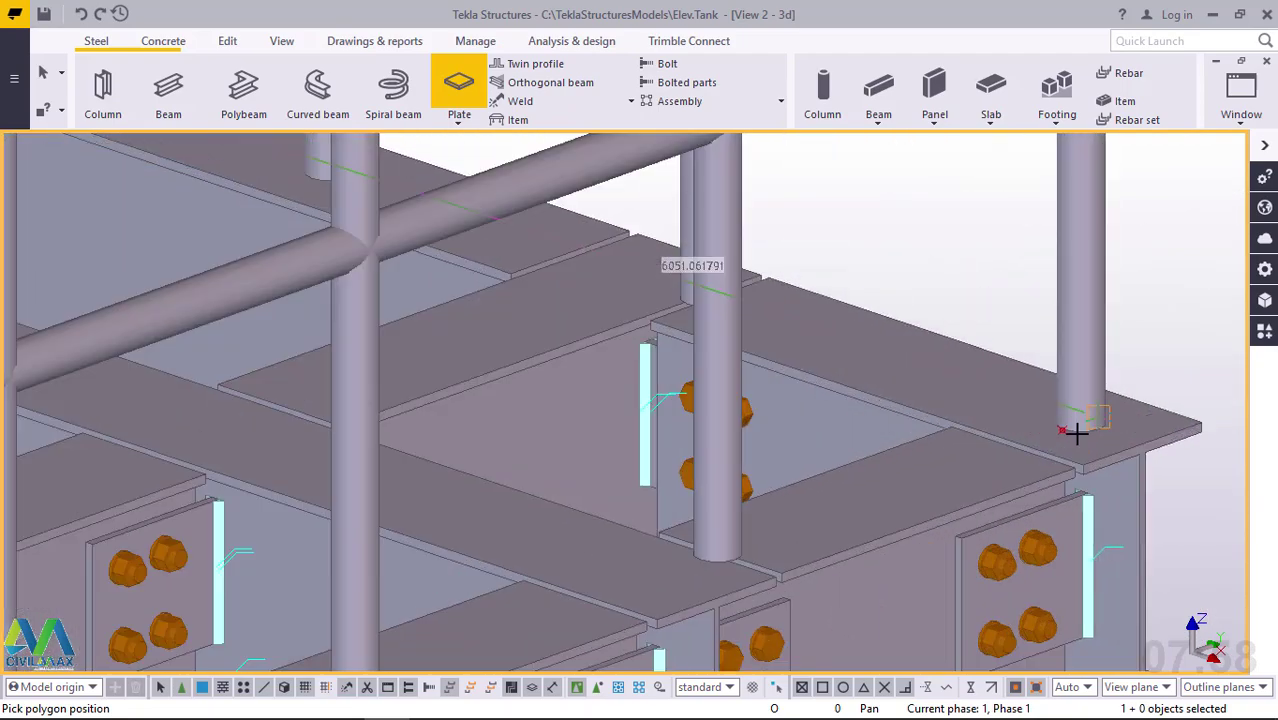
scroll(1062, 435, "up", 3)
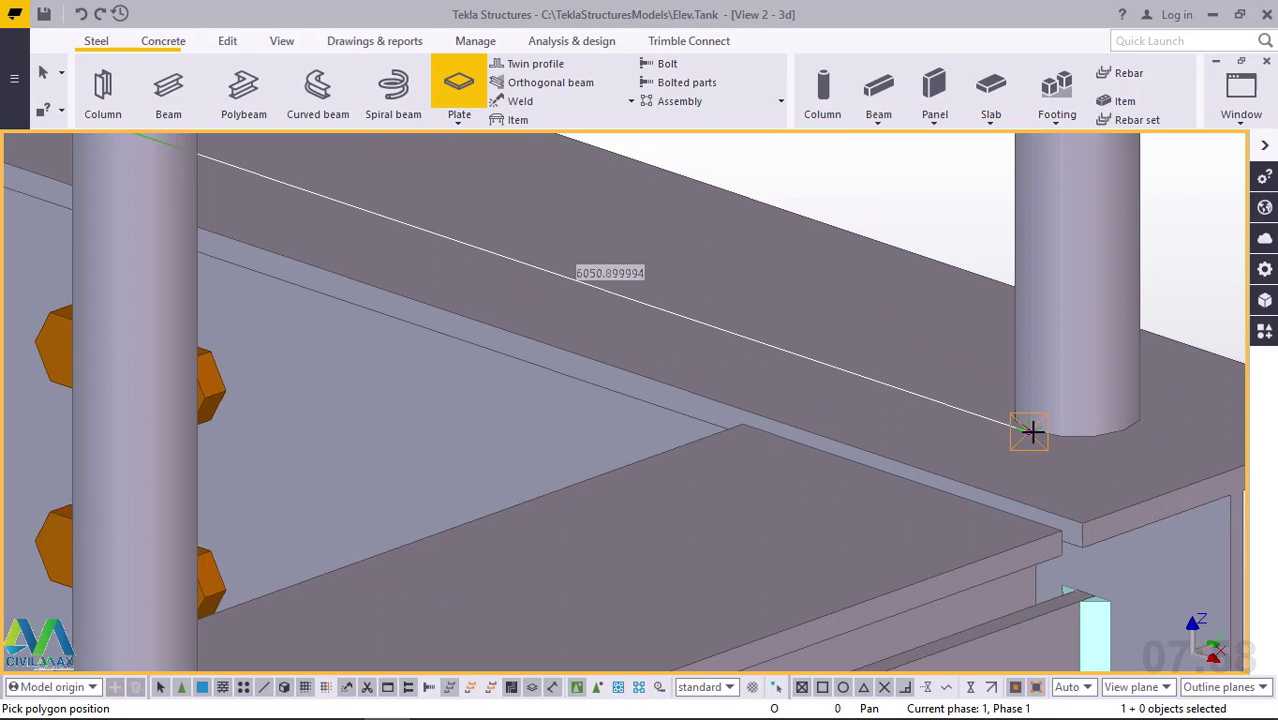
left_click(1031, 431)
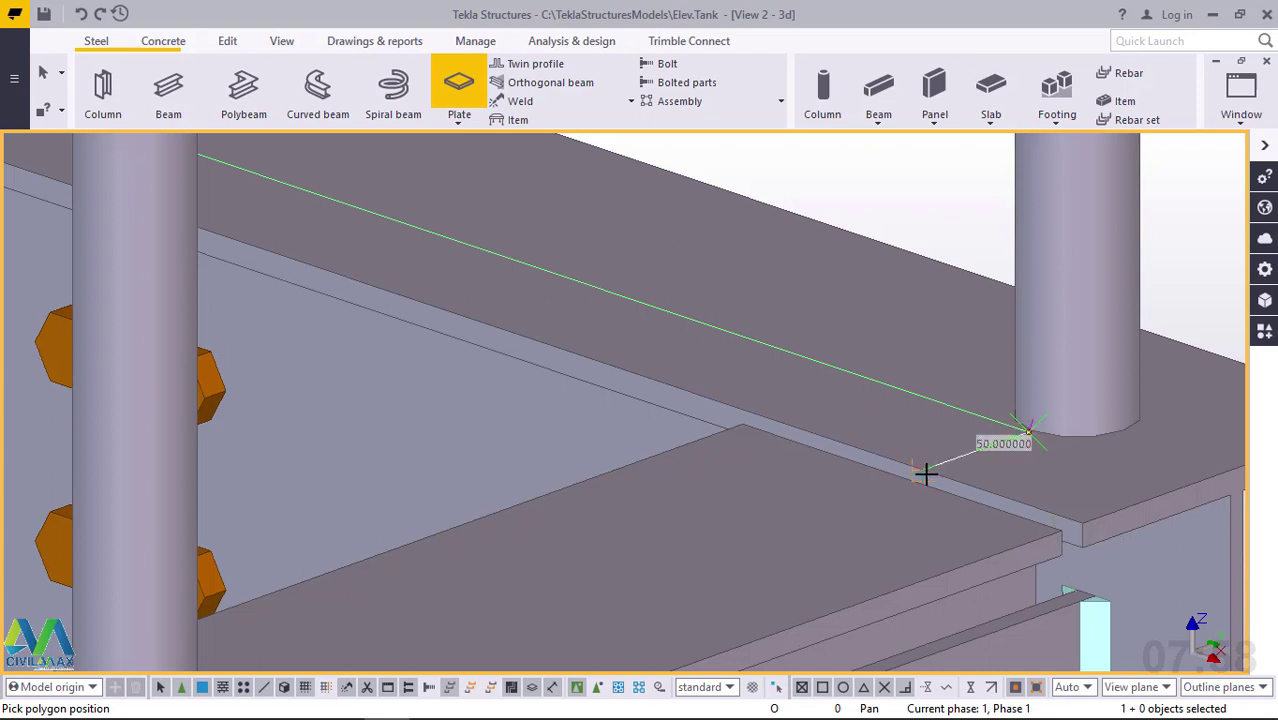
left_click(1044, 415)
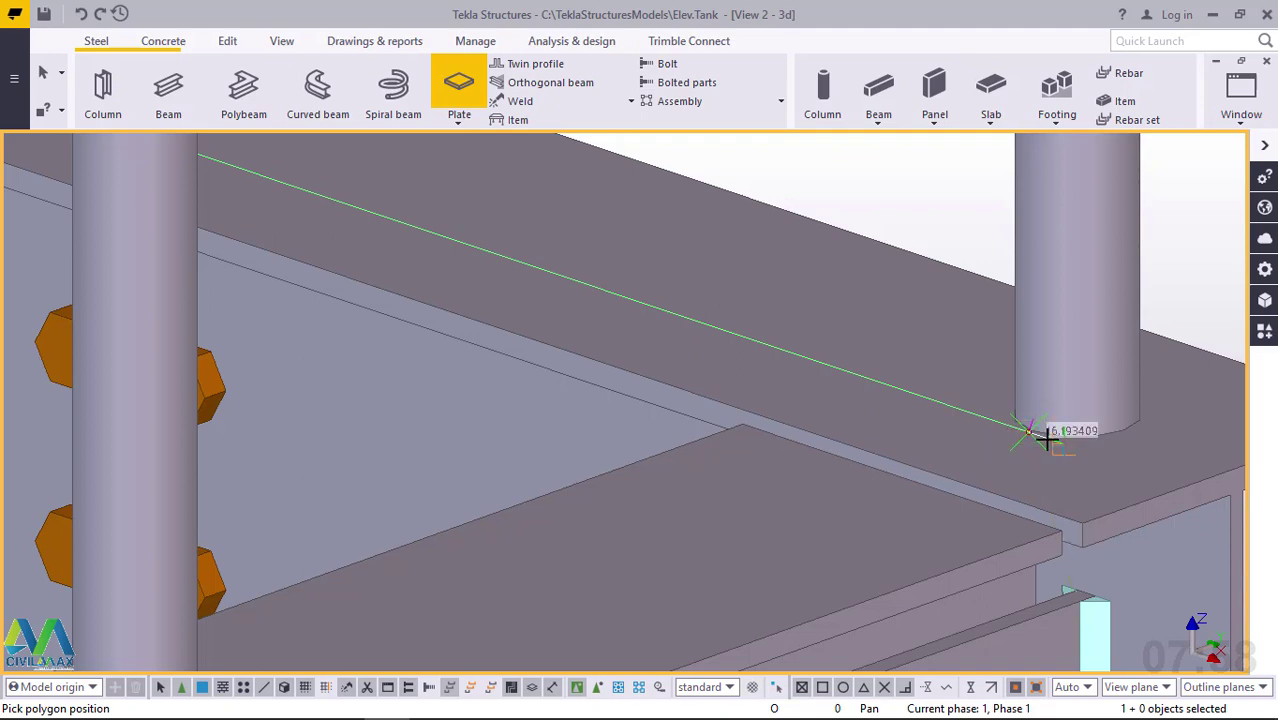
Step: Place the plate's fourth corner at the point by the base of the handrail post in the platform's front corner
scroll(1045, 415, "down", 3)
scroll(1043, 413, "down", 2)
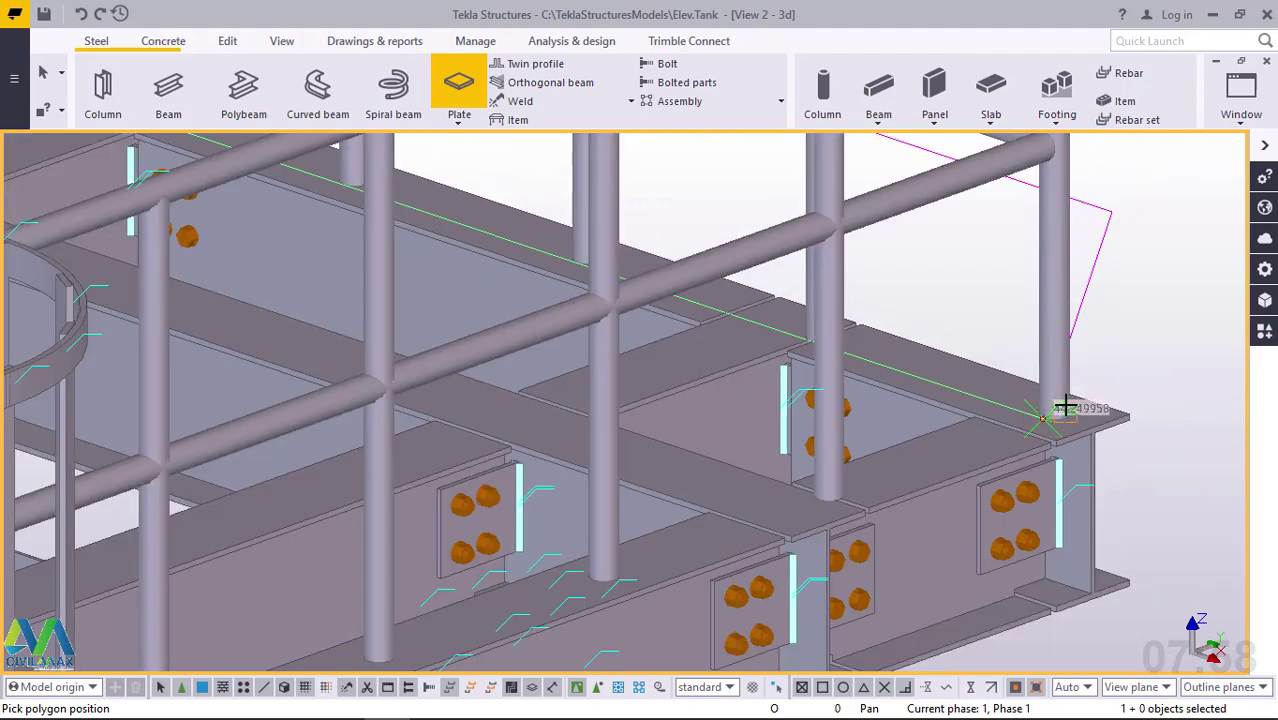
scroll(1092, 358, "down", 6)
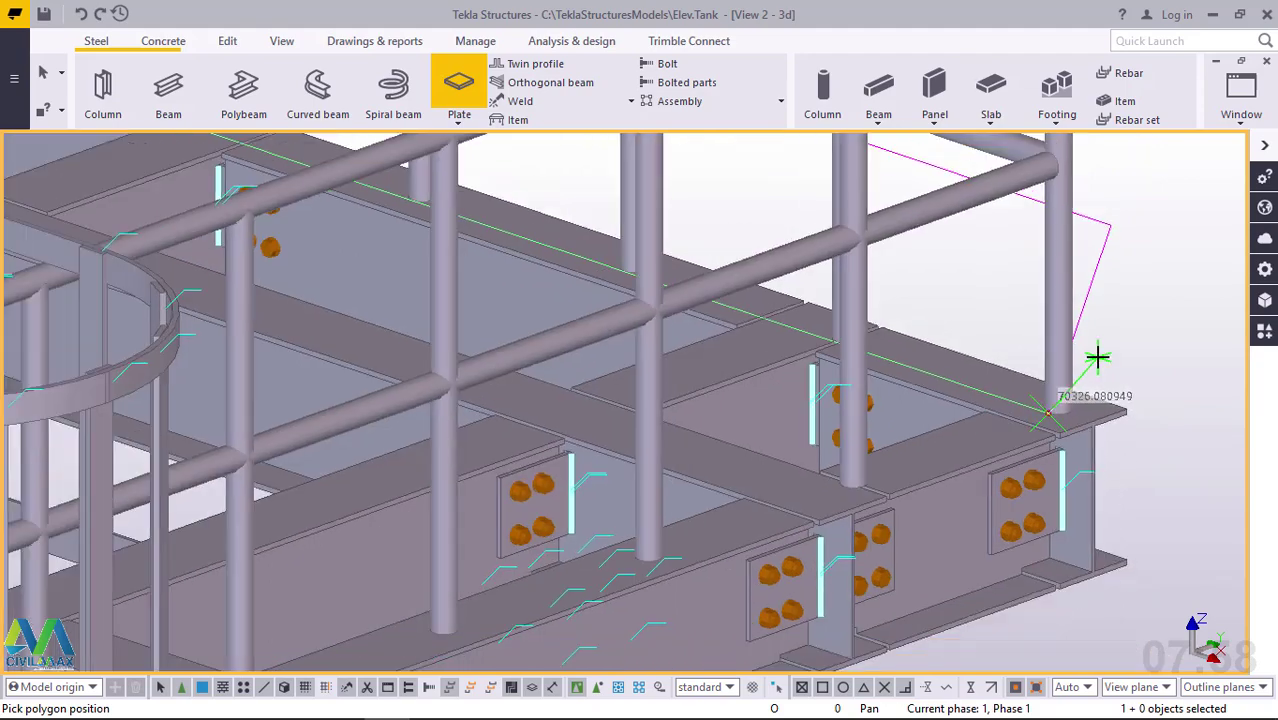
scroll(1097, 352, "down", 2)
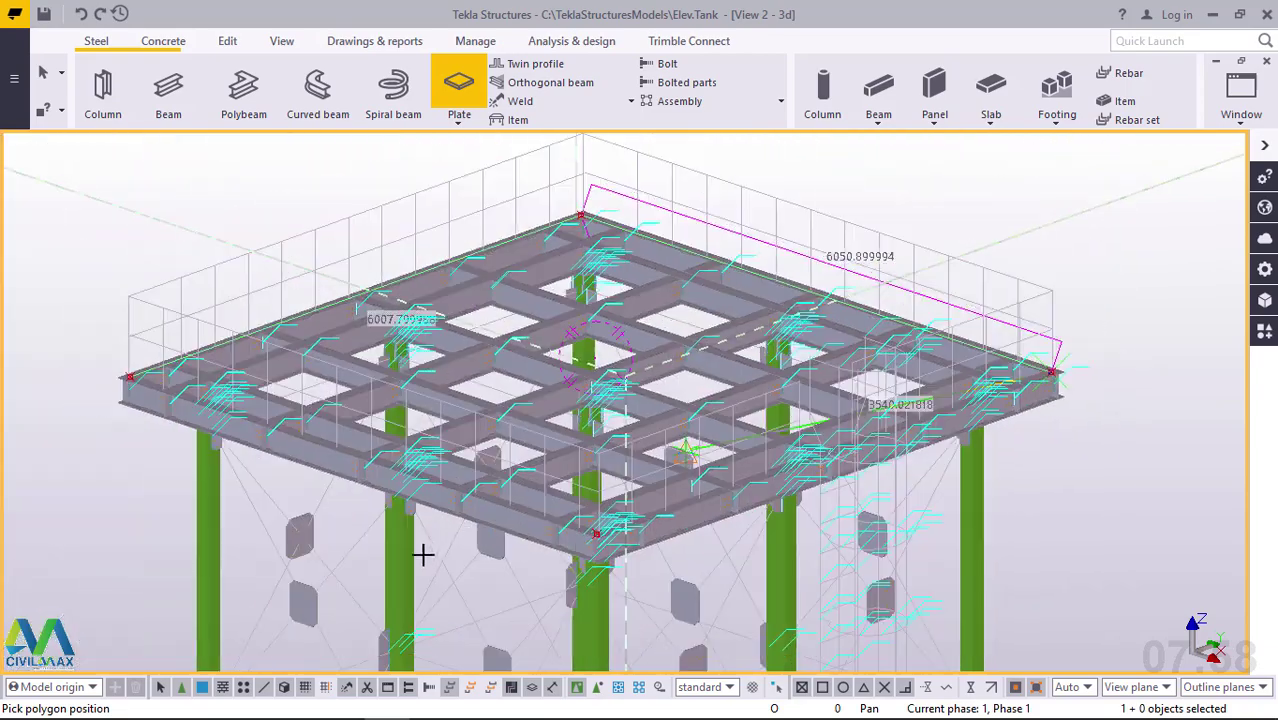
scroll(608, 528, "up", 6)
scroll(668, 540, "up", 8)
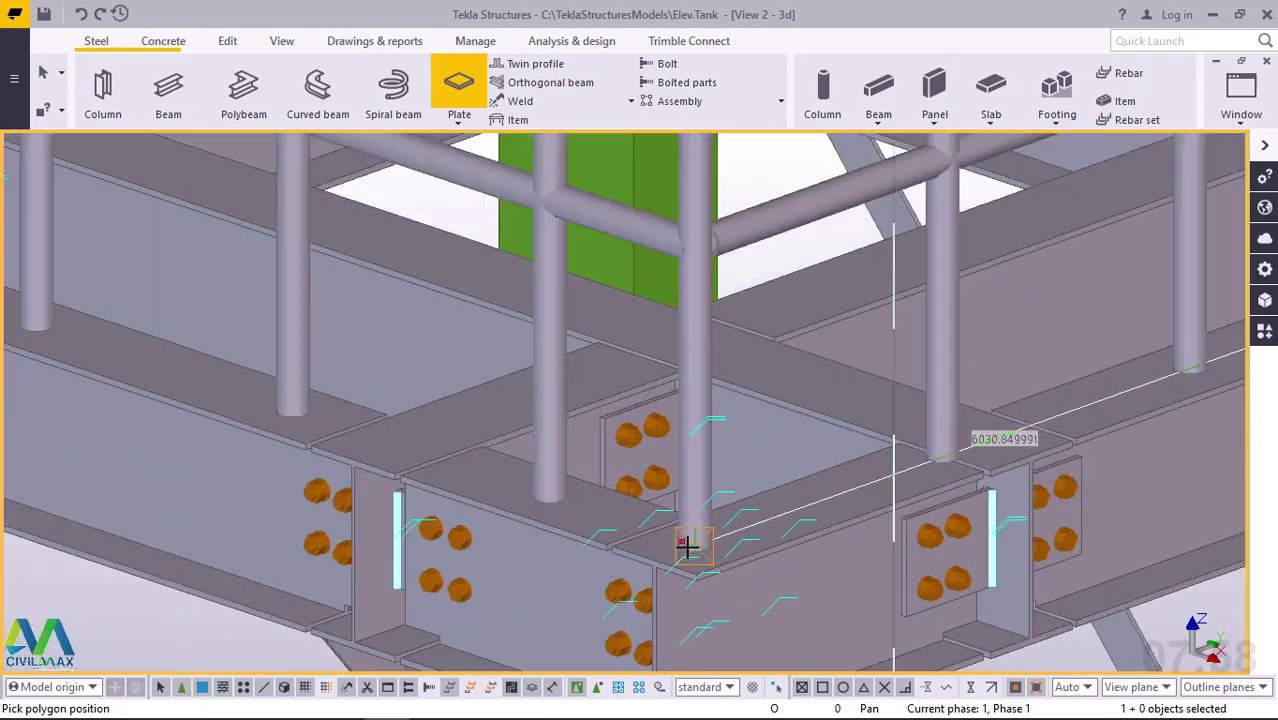
scroll(660, 527, "up", 1)
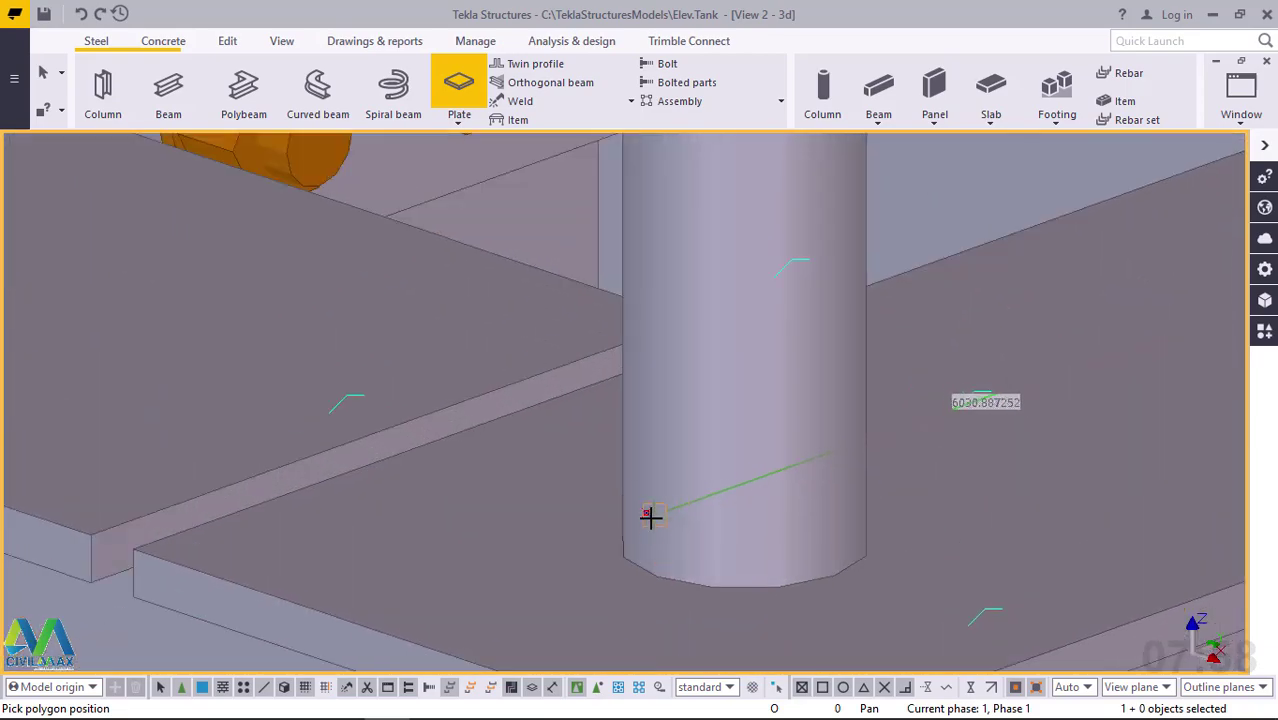
left_click(652, 518)
Step: Close the plate outline at its starting point in the platform's left corner and end the Plate command
scroll(805, 520, "up", 1)
scroll(818, 522, "down", 8)
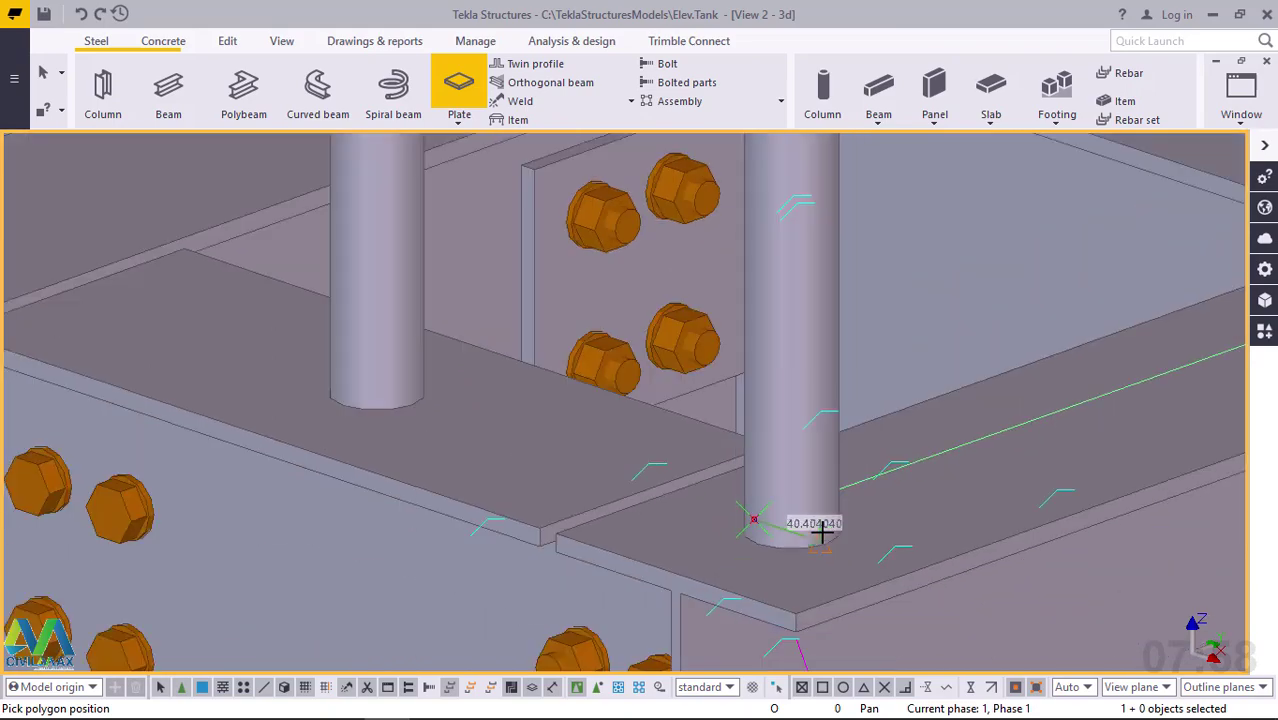
scroll(808, 527, "down", 5)
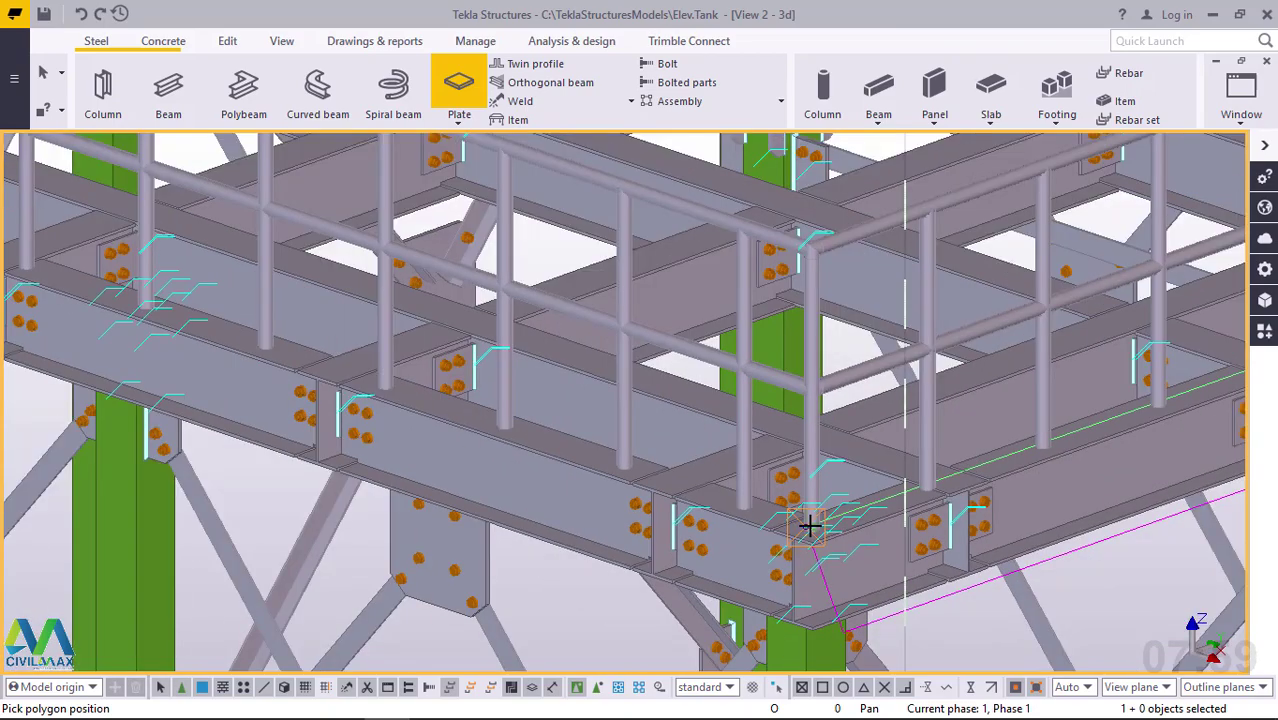
scroll(57, 274, "up", 8)
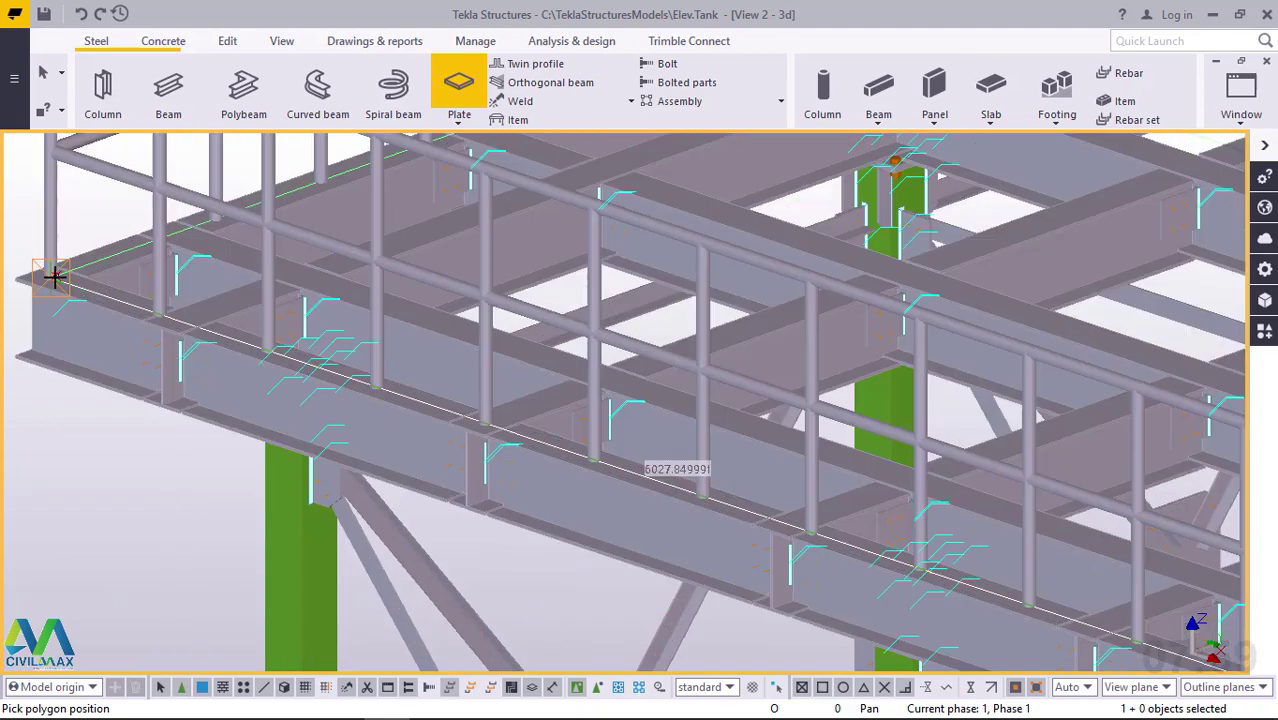
scroll(55, 271, "up", 5)
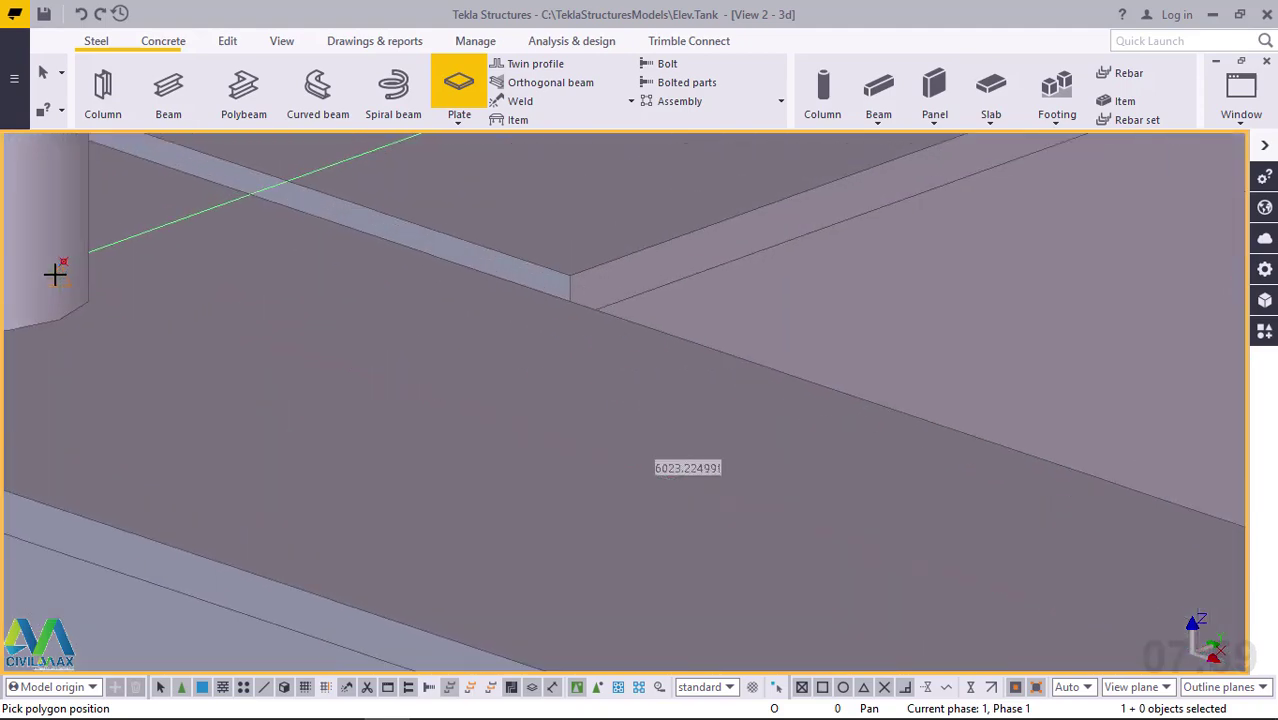
left_click(68, 250)
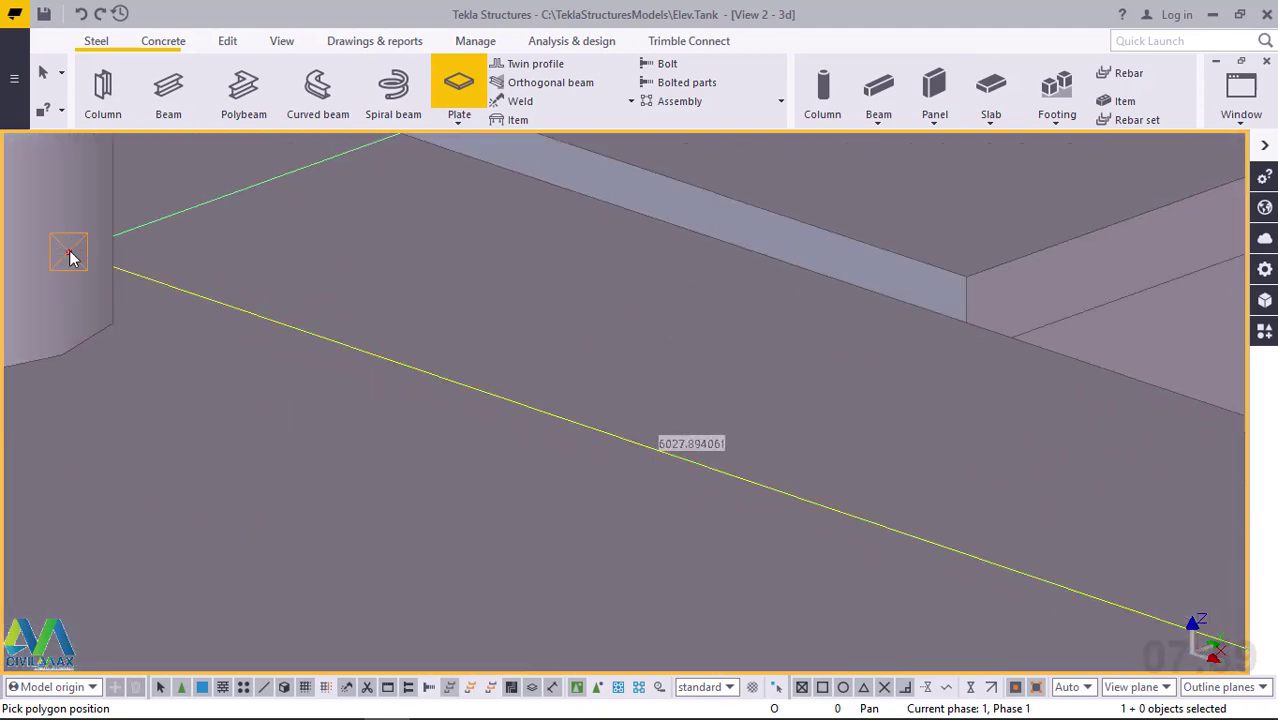
right_click(491, 230)
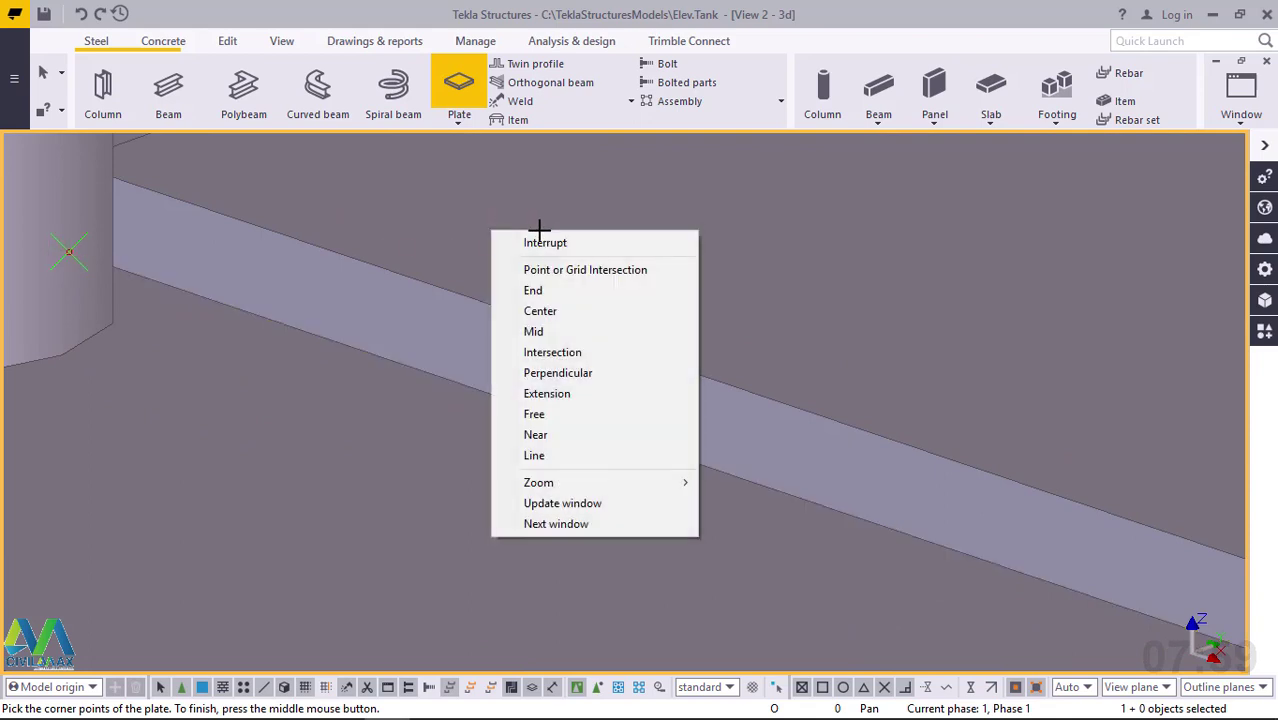
left_click(548, 240)
Step: Set the new platform deck plate's profile to PLT8 and apply the change to the plate
scroll(352, 387, "down", 3)
scroll(333, 406, "up", 5)
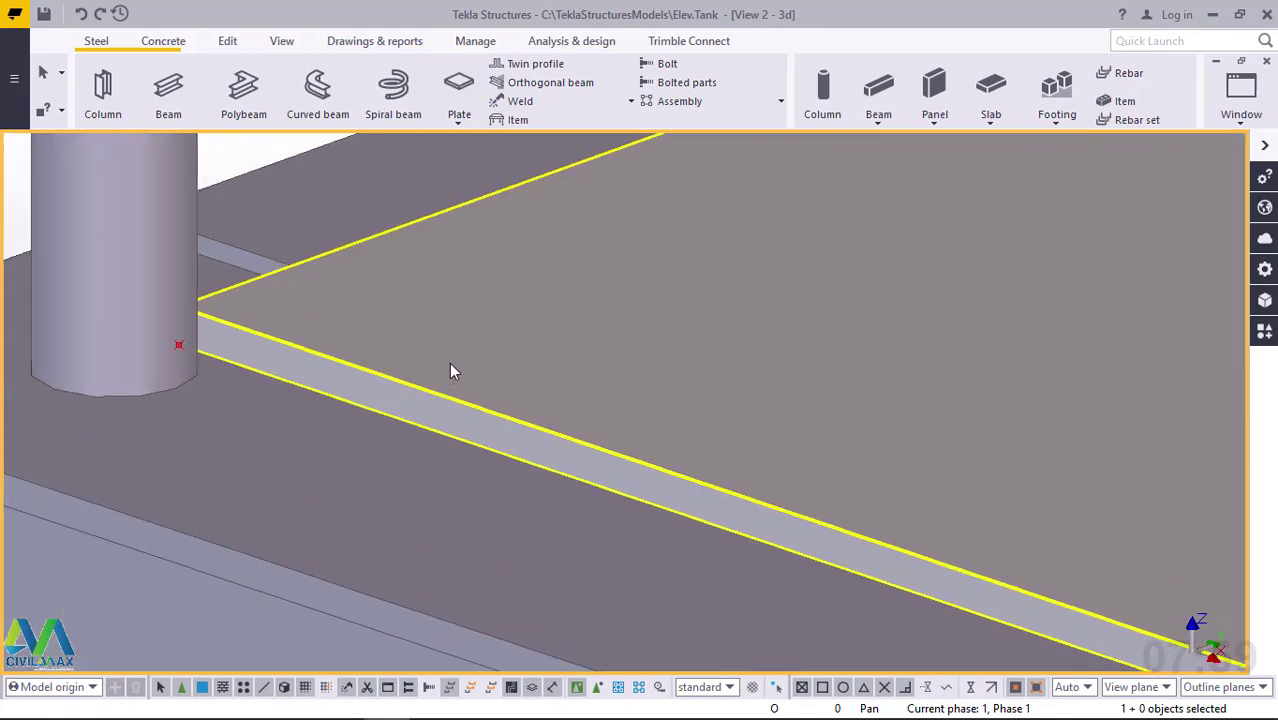
double_click(727, 370)
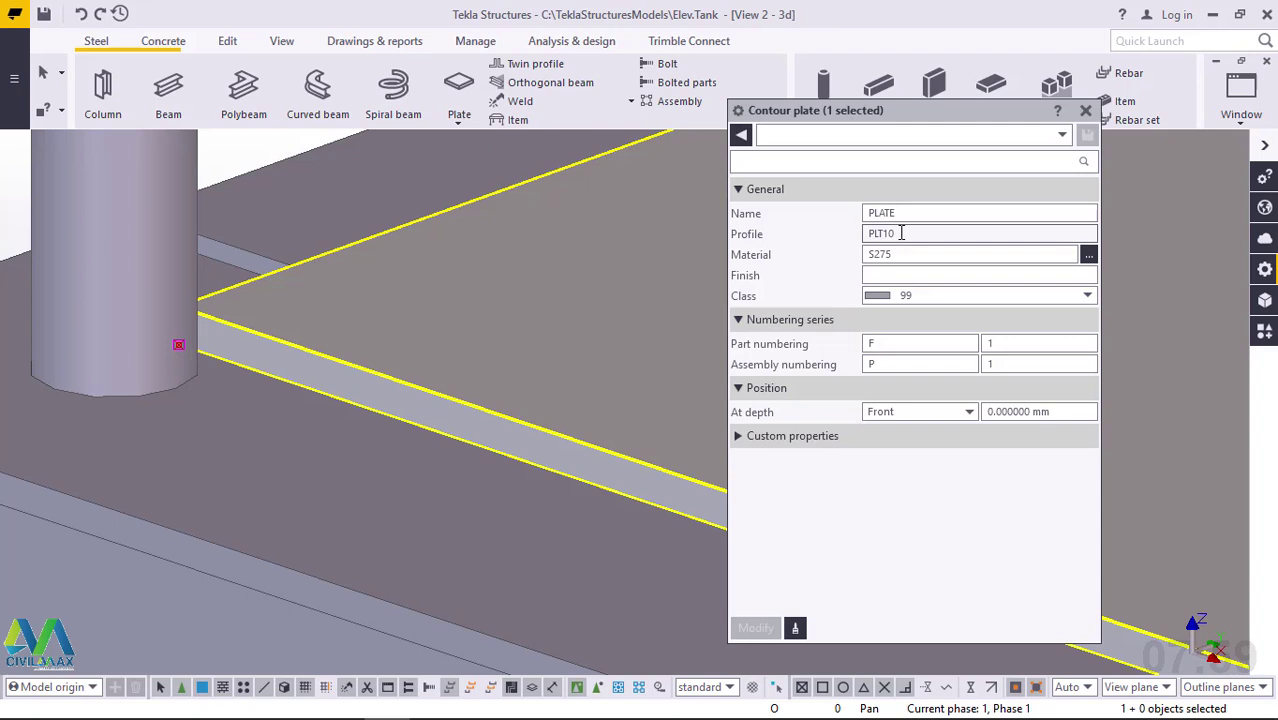
left_click(901, 233)
key("BackSpace")
key("BackSpace")
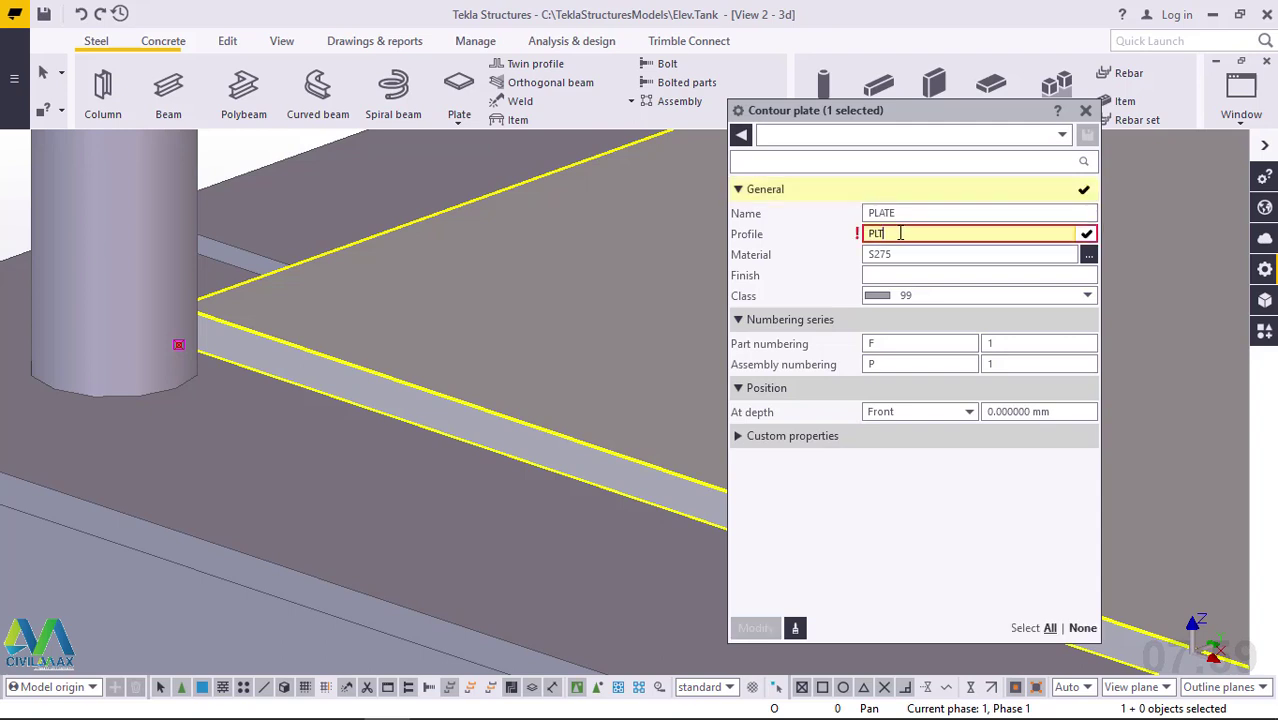
type("8")
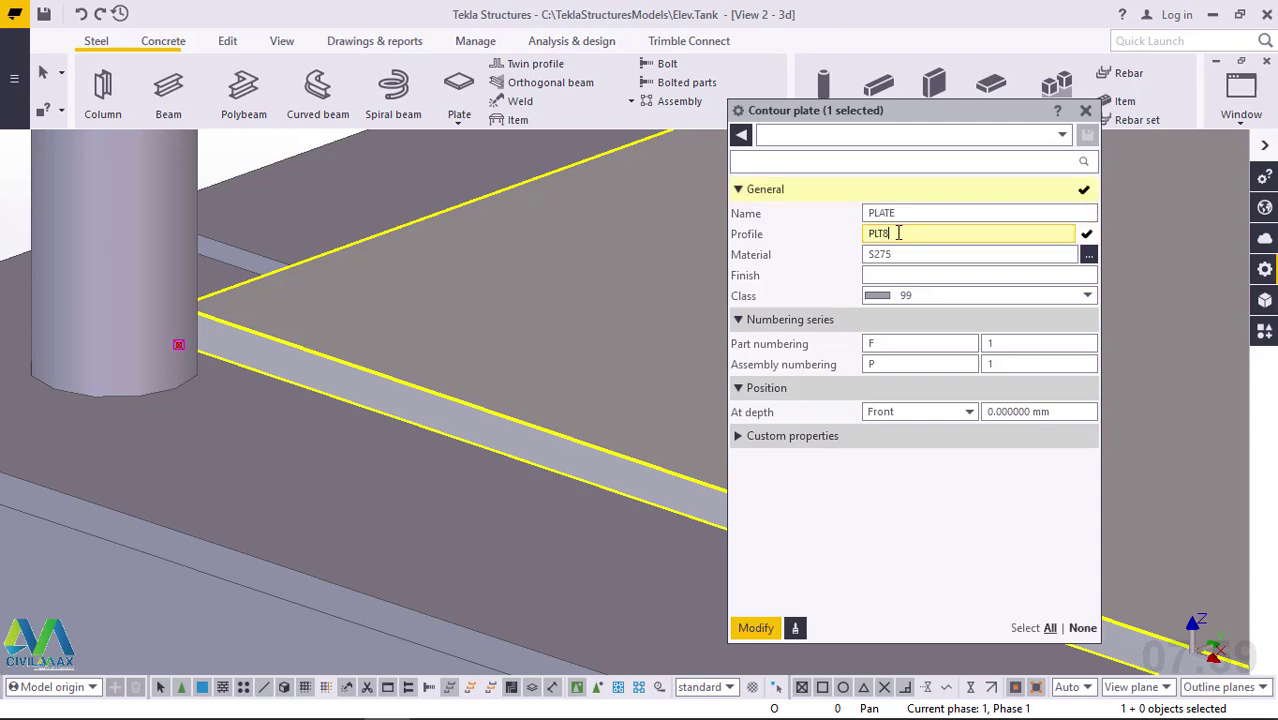
left_click(1091, 258)
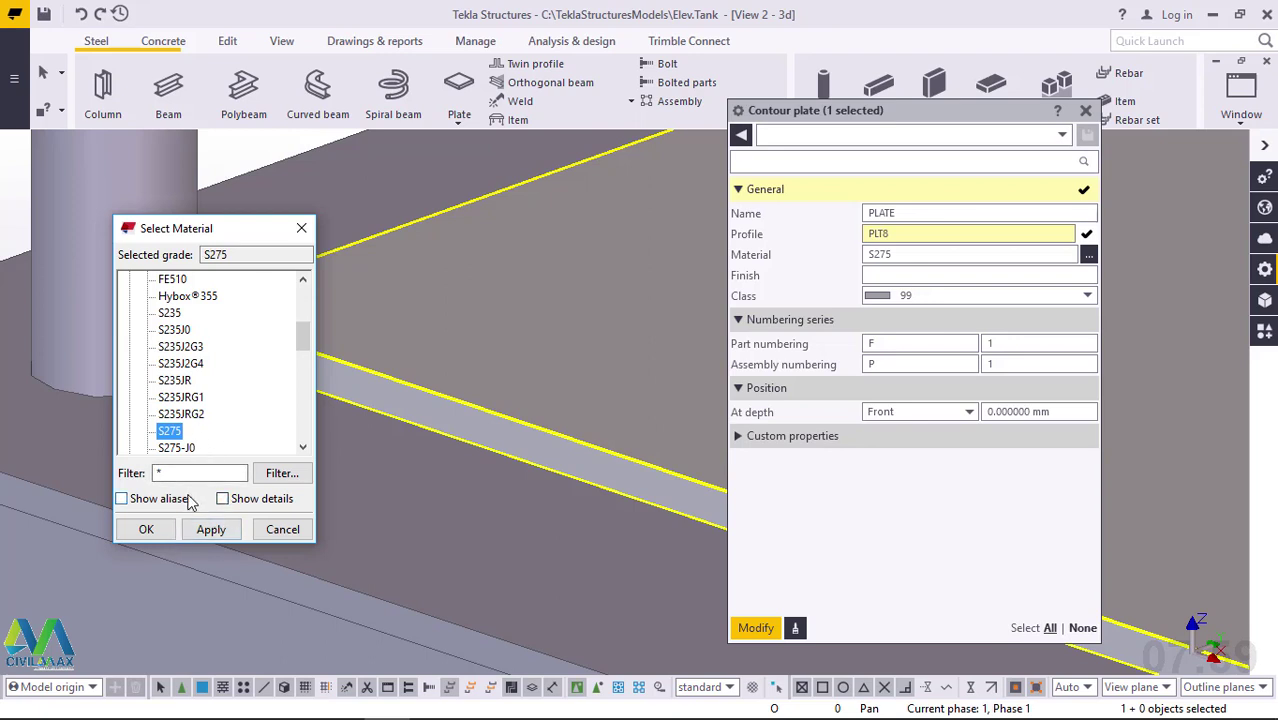
left_click(302, 230)
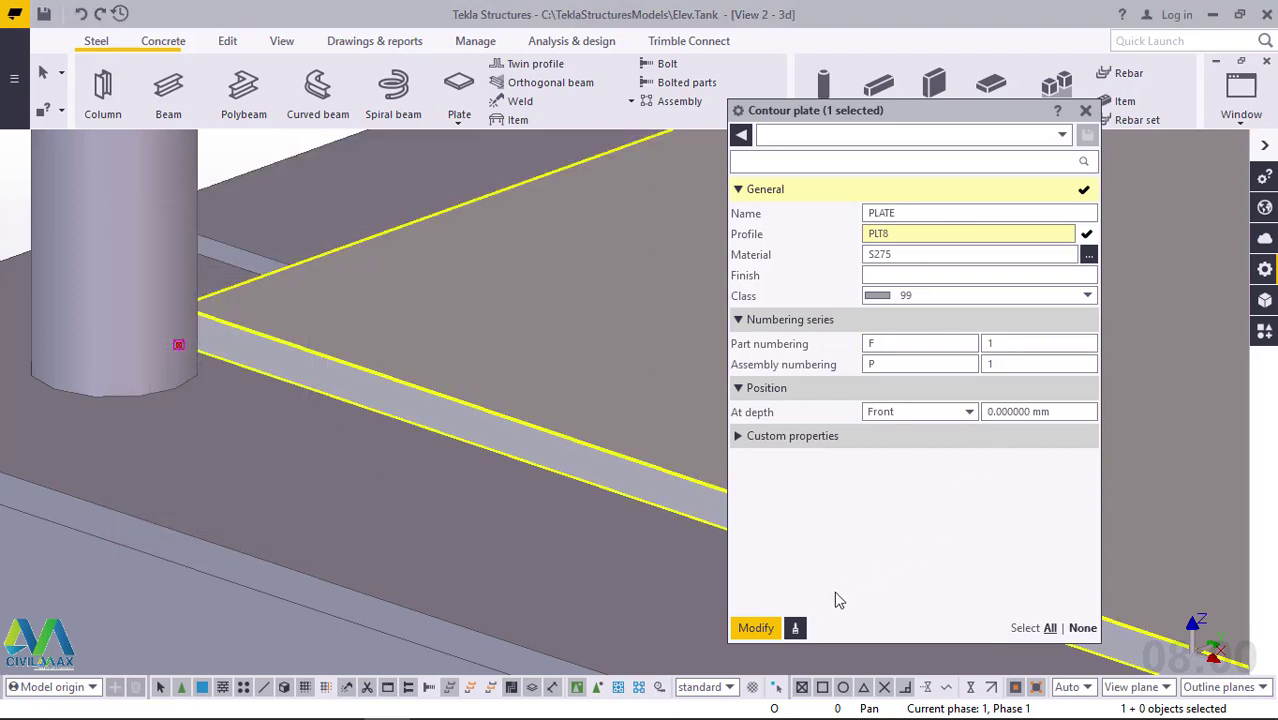
left_click(757, 630)
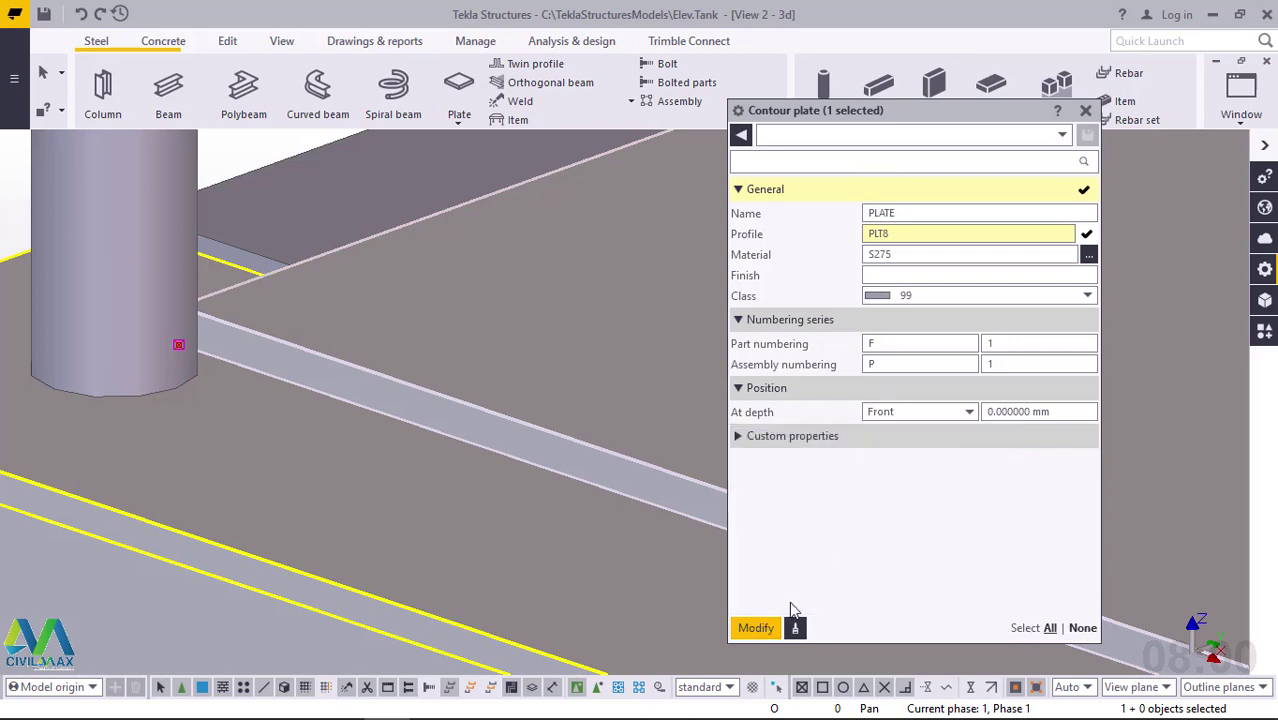
left_click(757, 630)
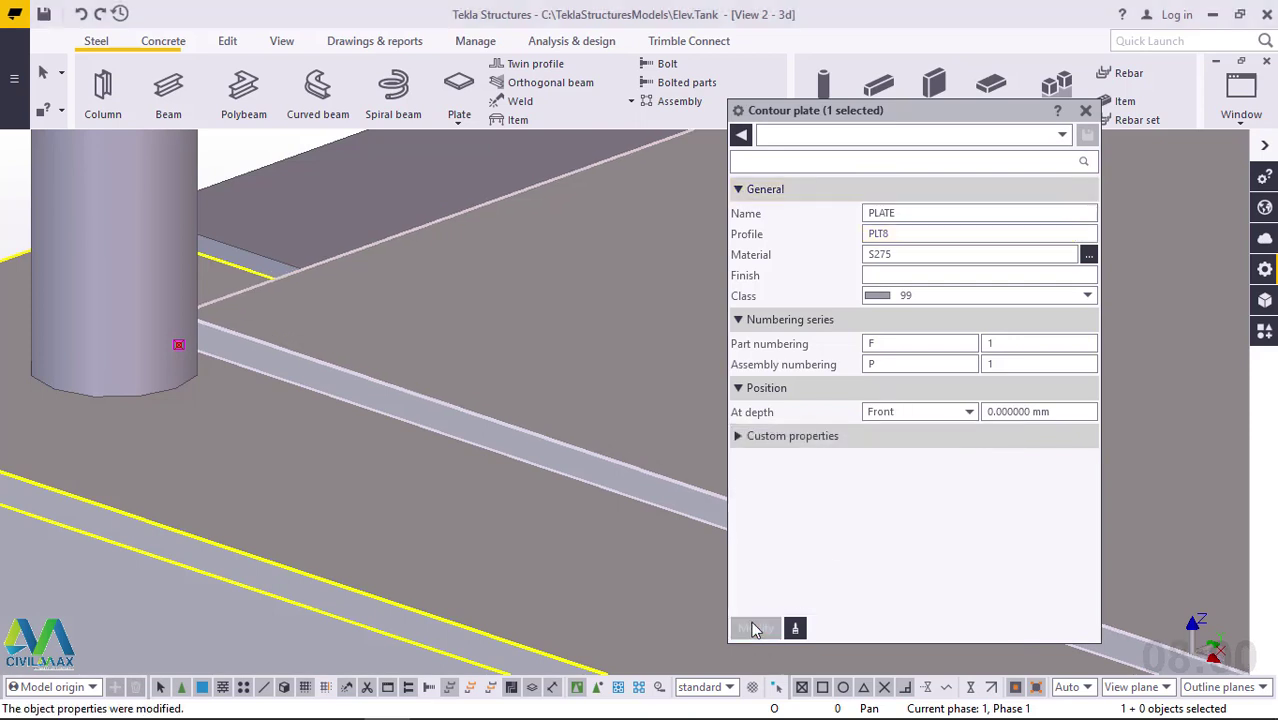
left_click(1086, 111)
left_click(498, 494)
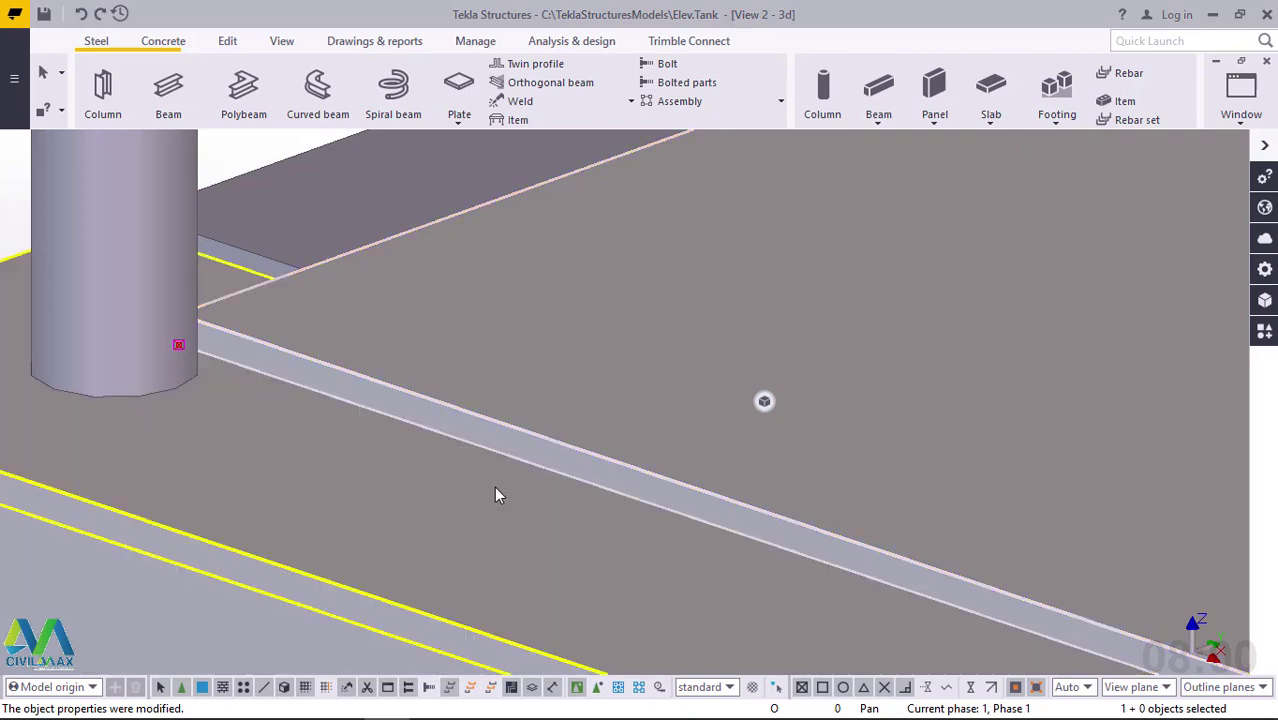
Step: Examine how the new deck plate sits against the handrail posts and edge beams at the platform's left corner and overall
scroll(354, 491, "down", 5)
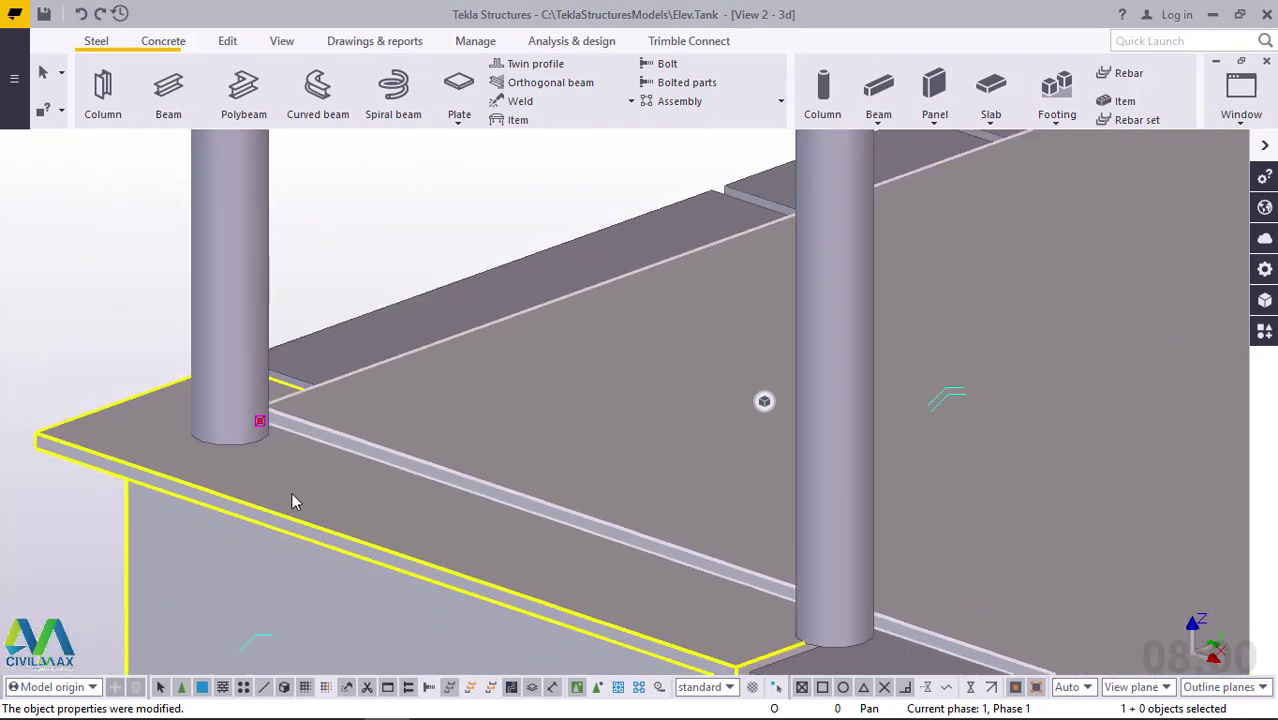
scroll(262, 510, "down", 2)
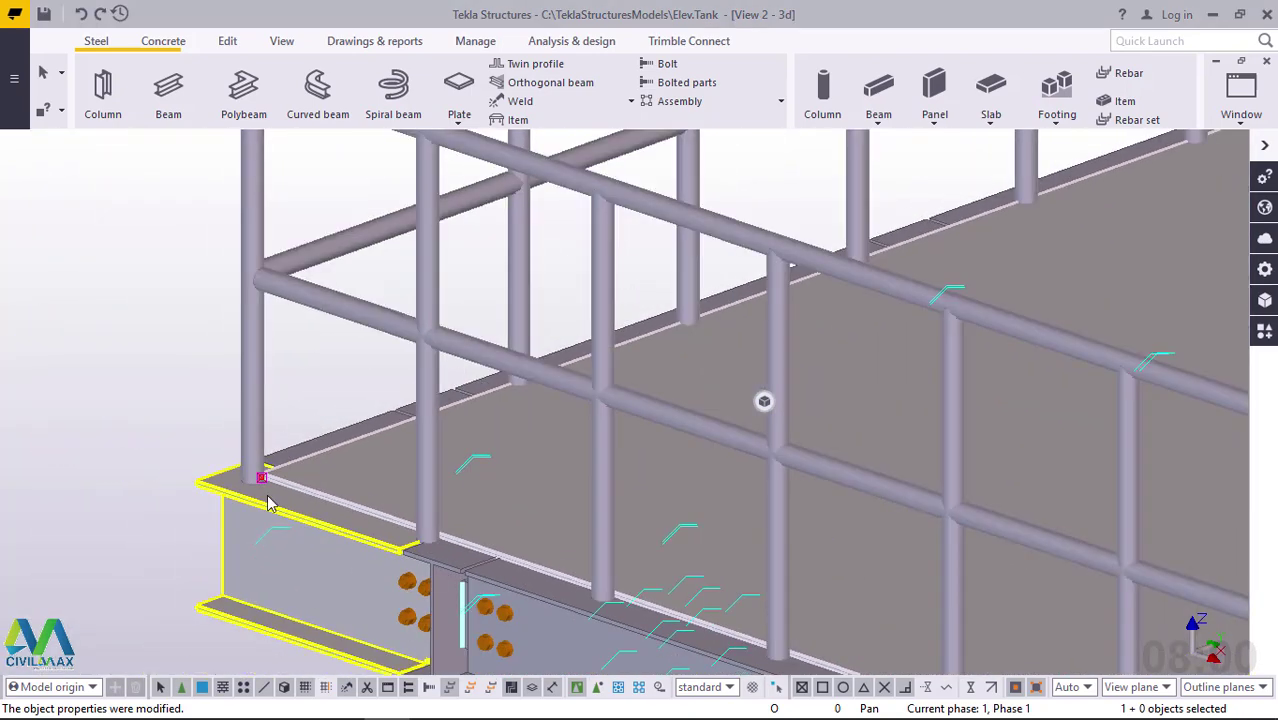
left_click(767, 345)
scroll(307, 500, "up", 3)
scroll(307, 500, "up", 3)
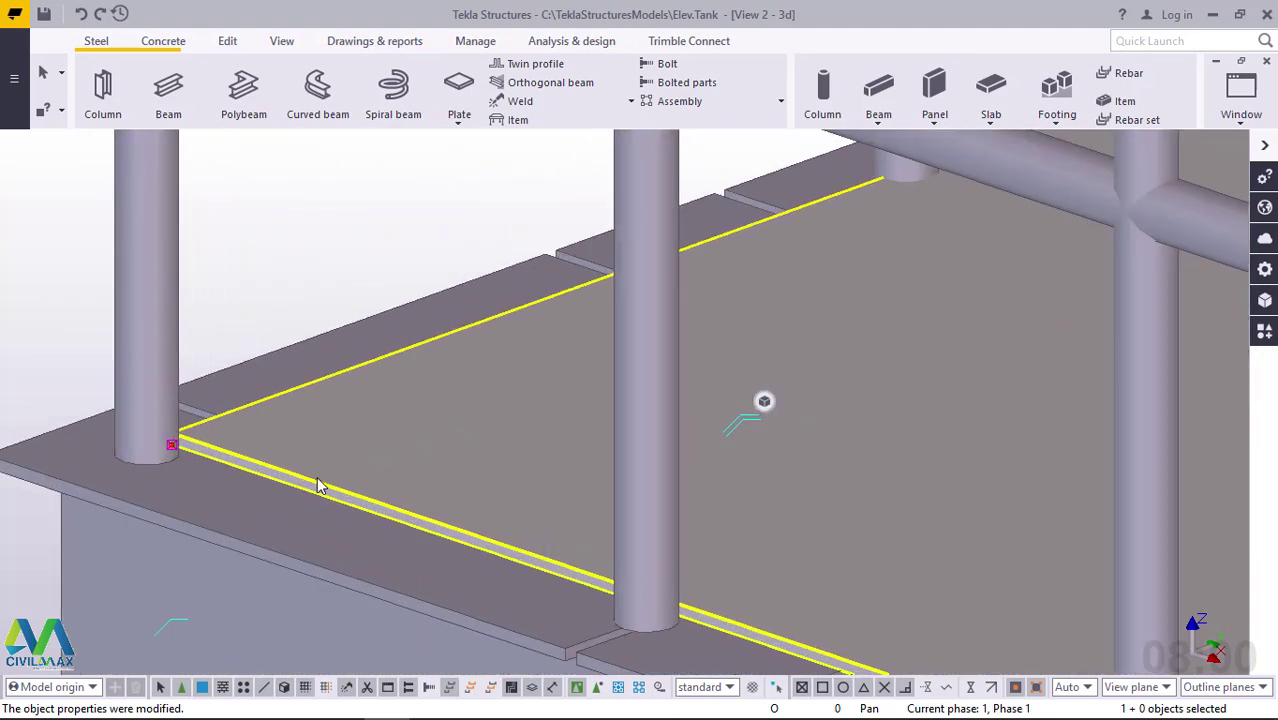
scroll(357, 451, "down", 4)
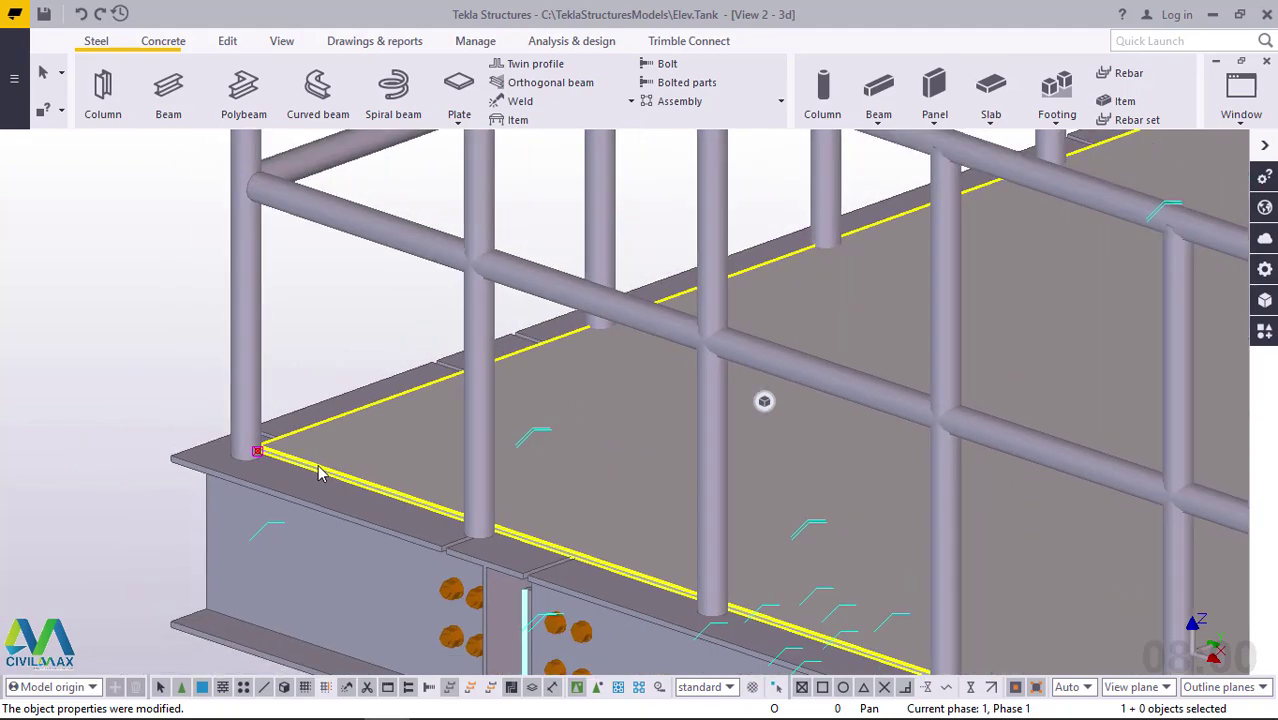
scroll(313, 471, "down", 5)
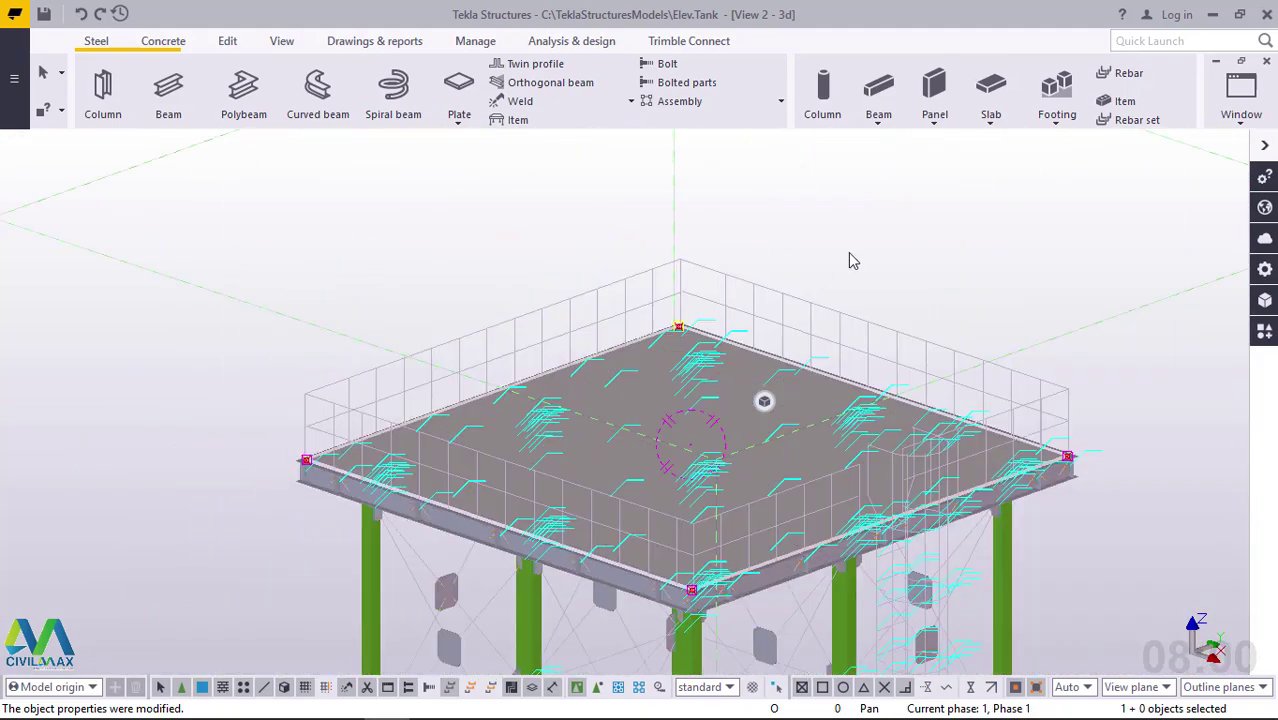
scroll(720, 585, "up", 5)
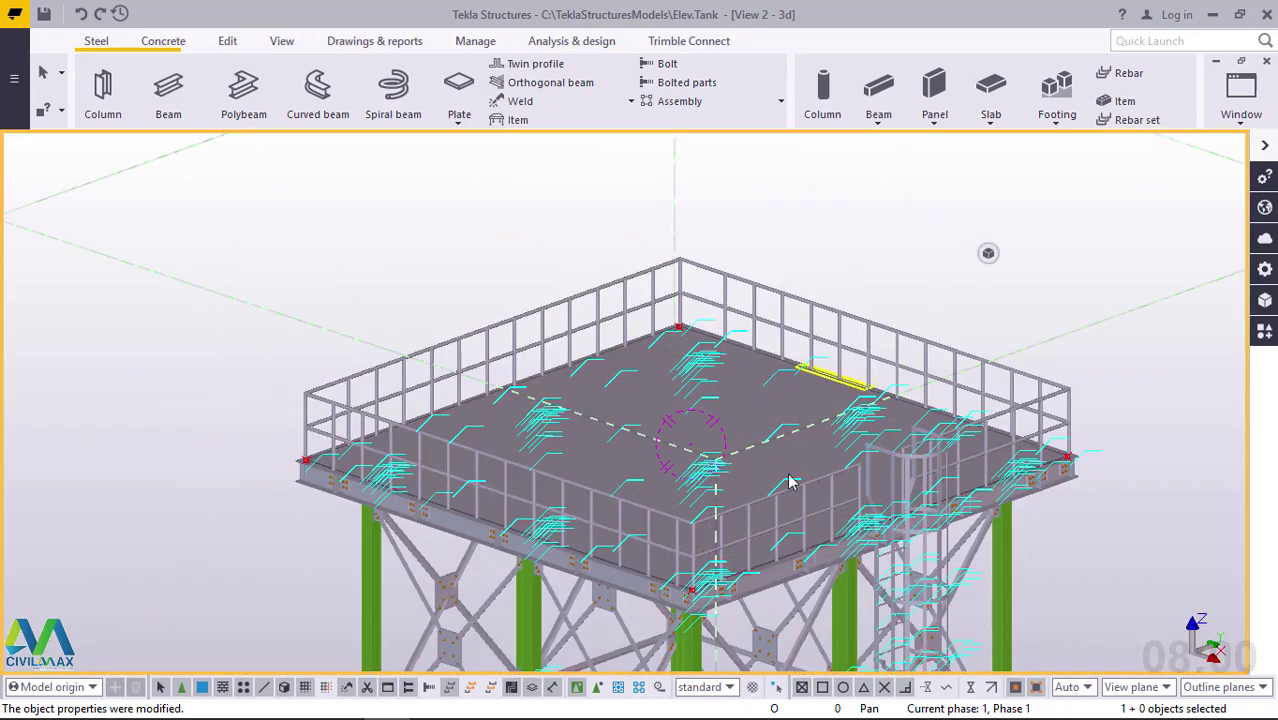
Step: Add a point at any position on the deck plate's top-face corner by the handrail post in the platform's front corner, nearest the ladder
scroll(726, 585, "up", 5)
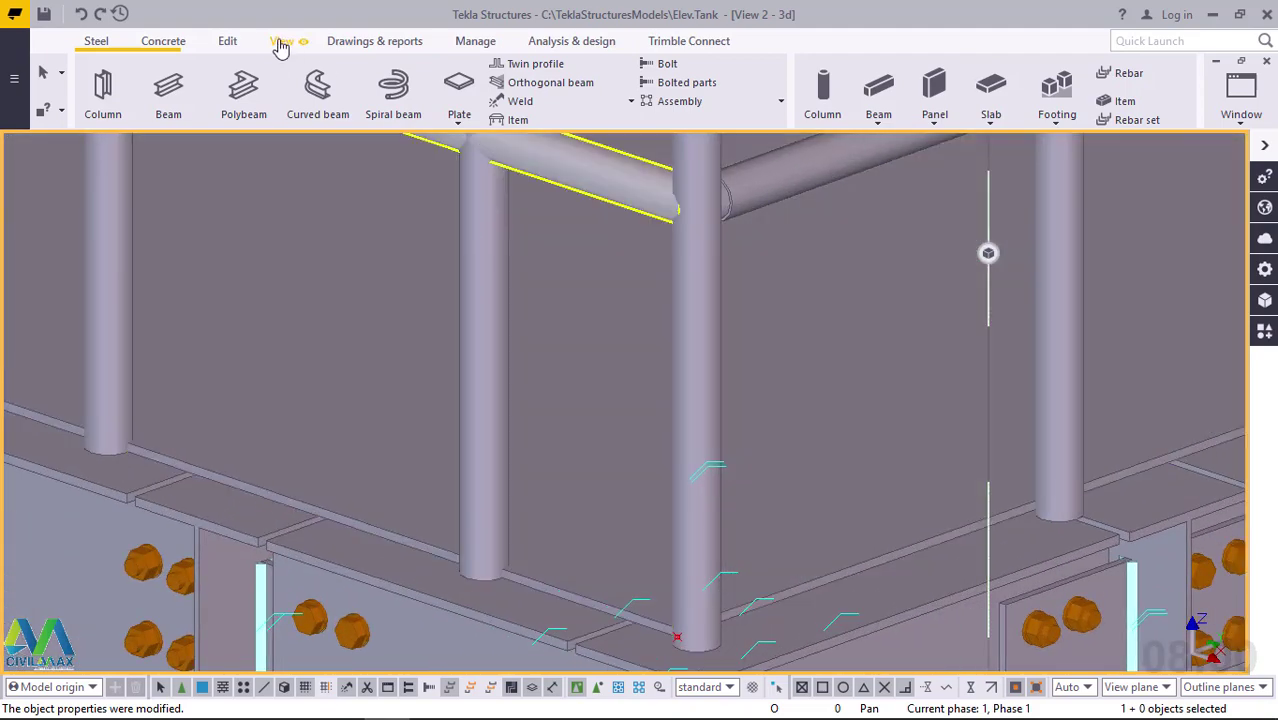
left_click(281, 41)
left_click(700, 101)
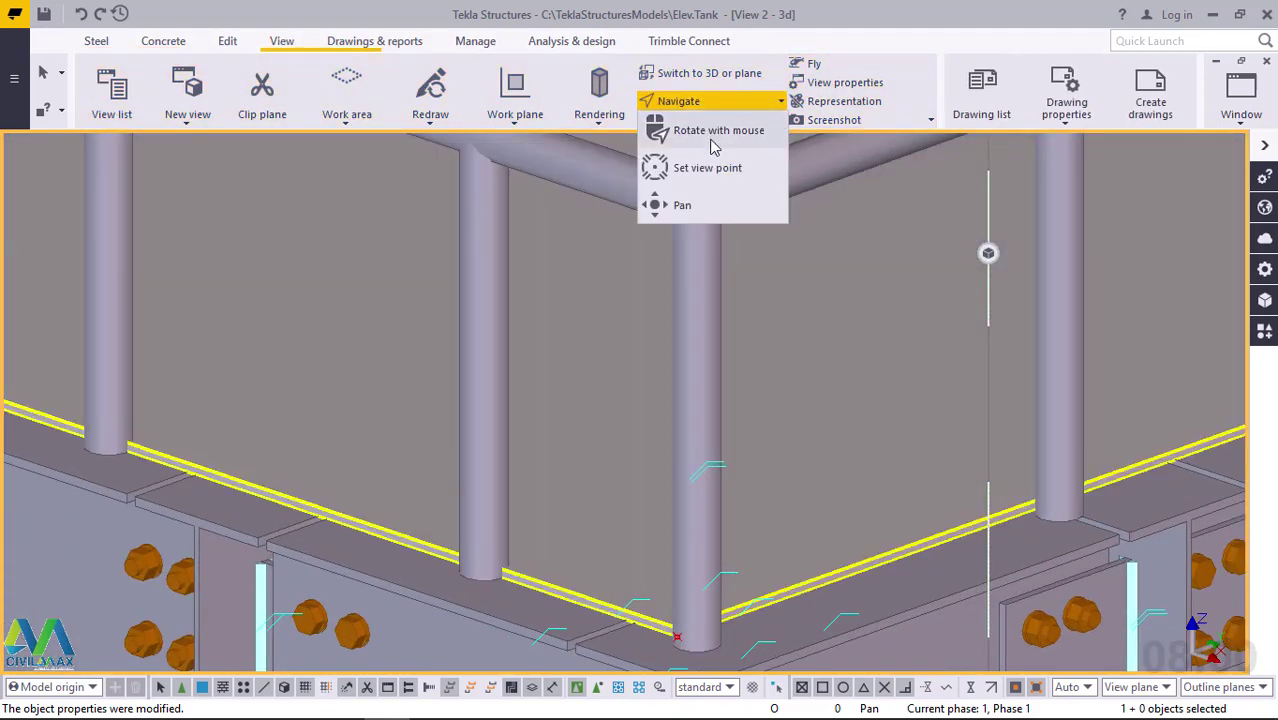
left_click(714, 147)
mouse_move(673, 605)
left_mouse_down()
mouse_move(745, 608)
mouse_move(921, 519)
mouse_move(942, 593)
mouse_move(930, 519)
mouse_move(900, 594)
mouse_move(907, 534)
mouse_move(880, 540)
left_mouse_up()
scroll(709, 616, "up", 2)
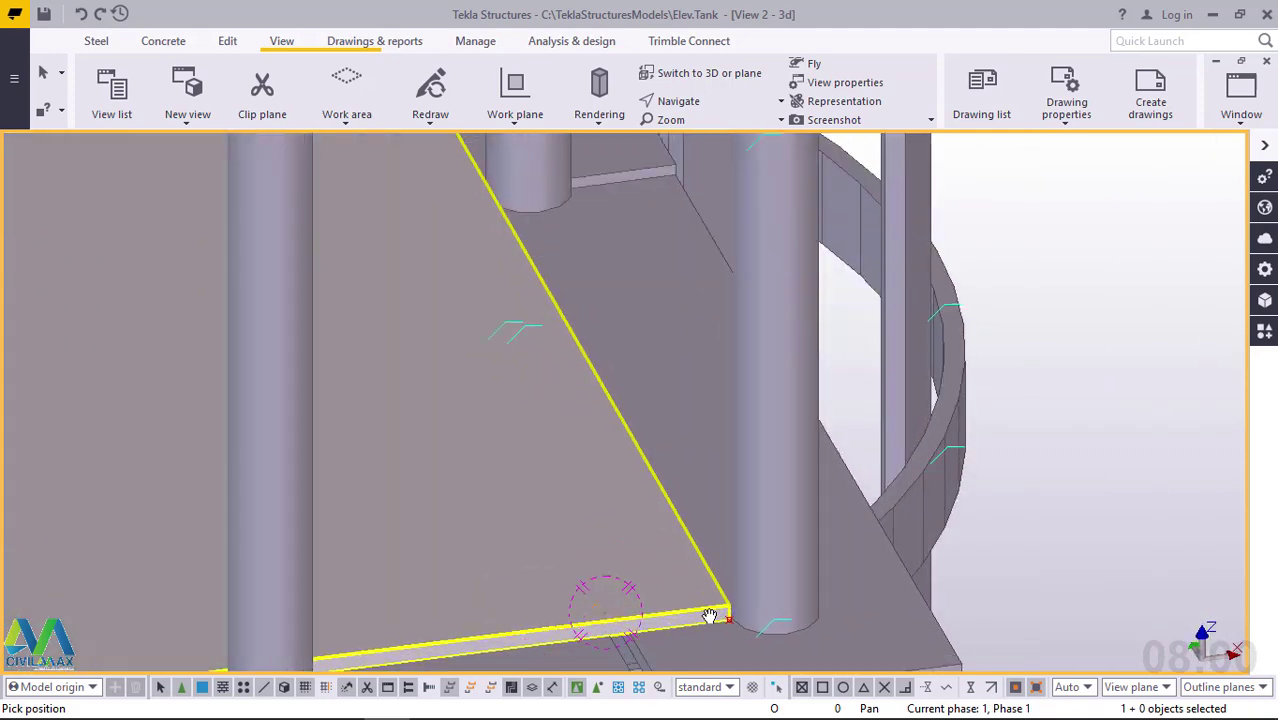
scroll(709, 616, "up", 2)
right_click(955, 208)
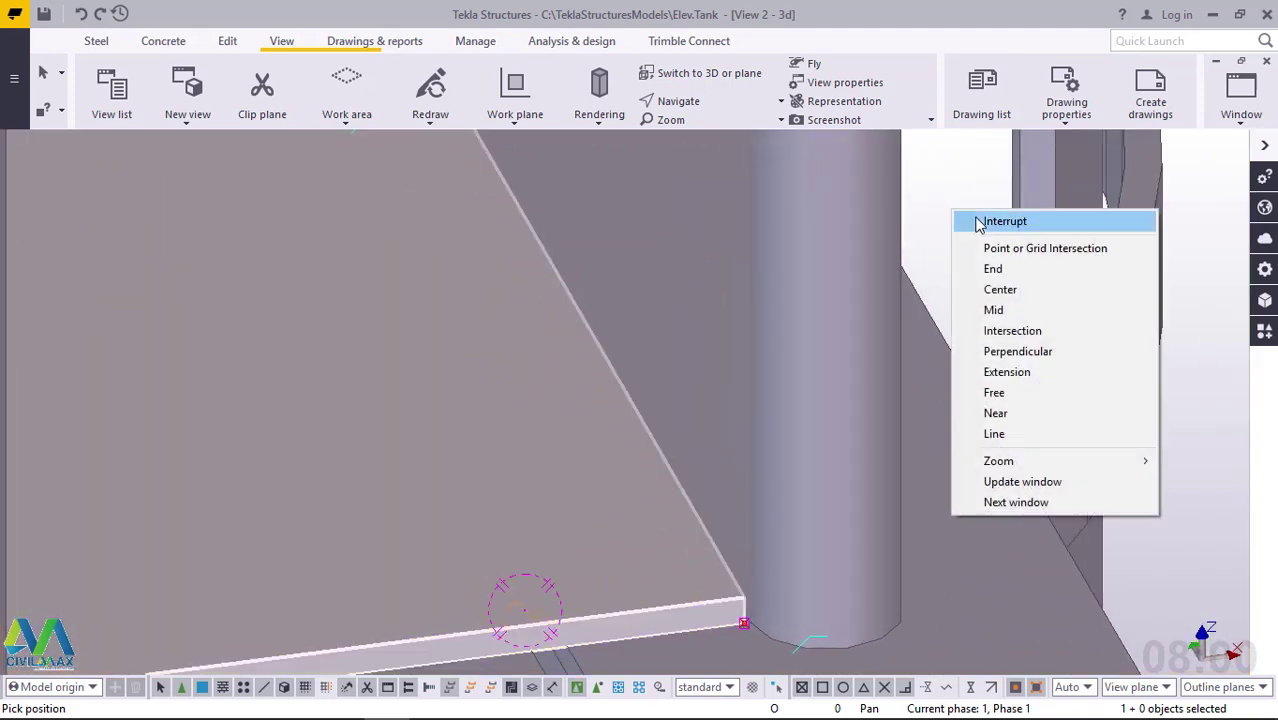
left_click(975, 219)
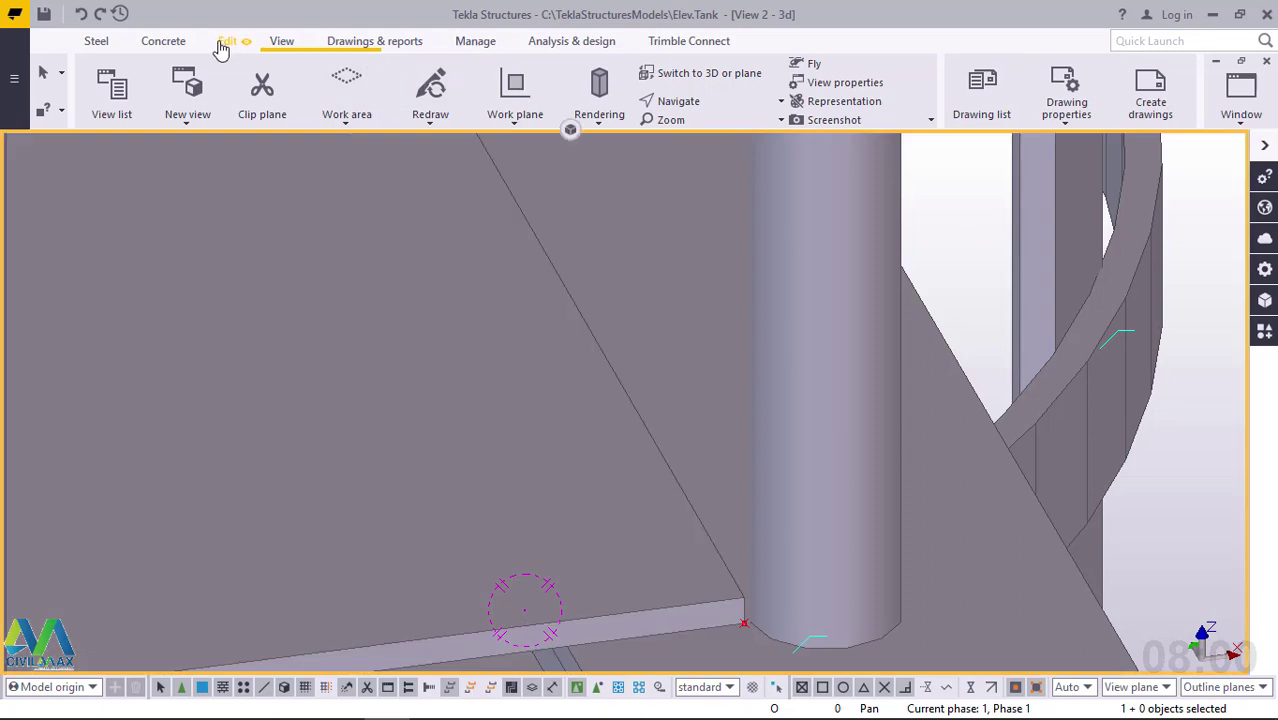
left_click(228, 42)
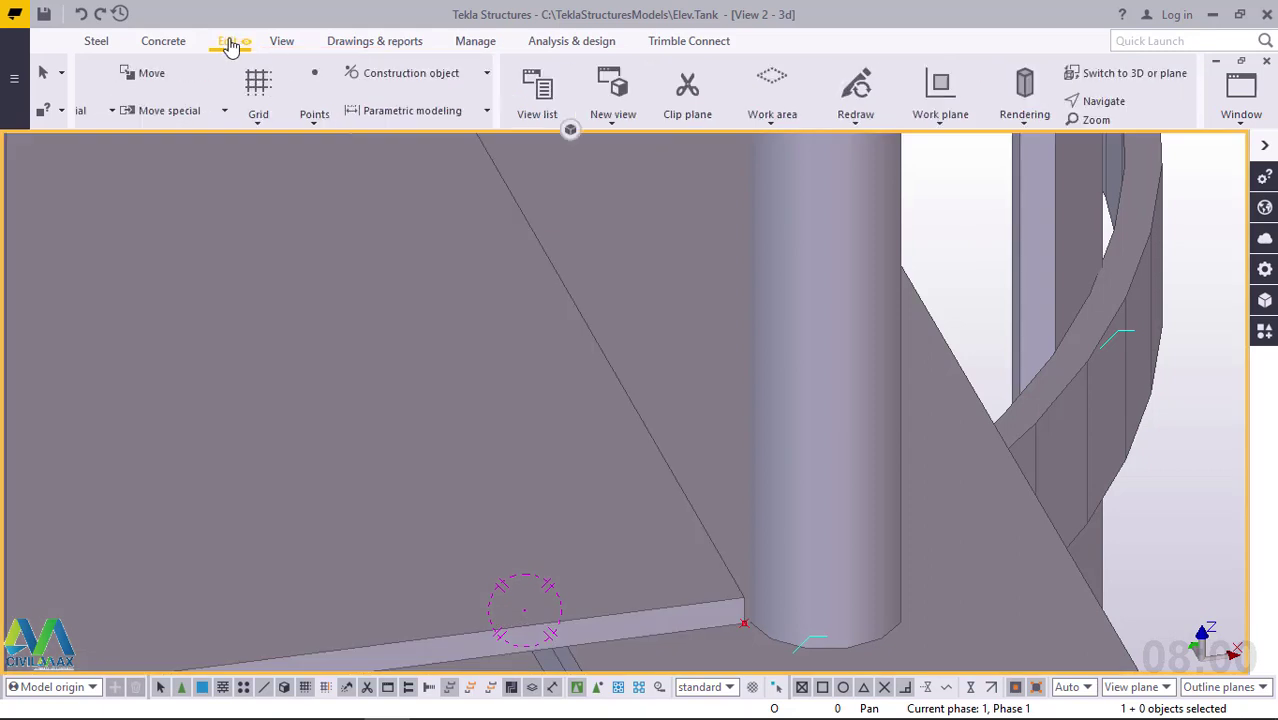
left_click(1135, 120)
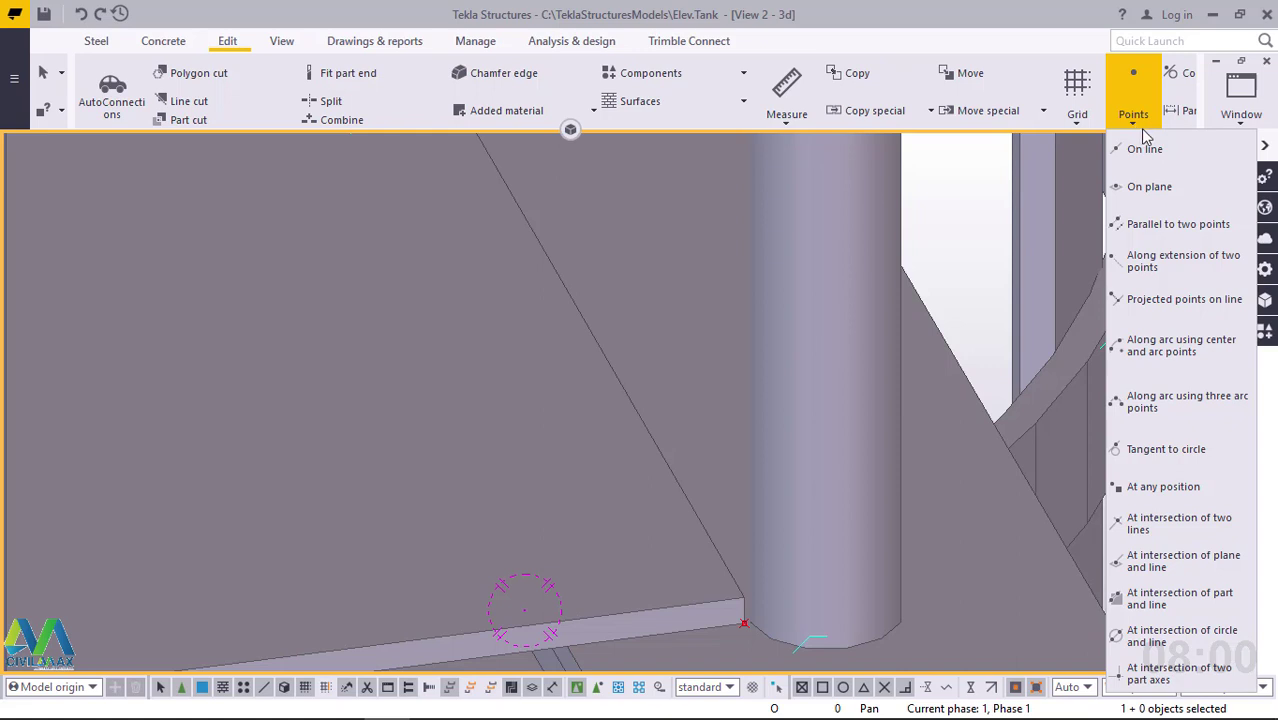
left_click(1163, 487)
scroll(742, 596, "up", 2)
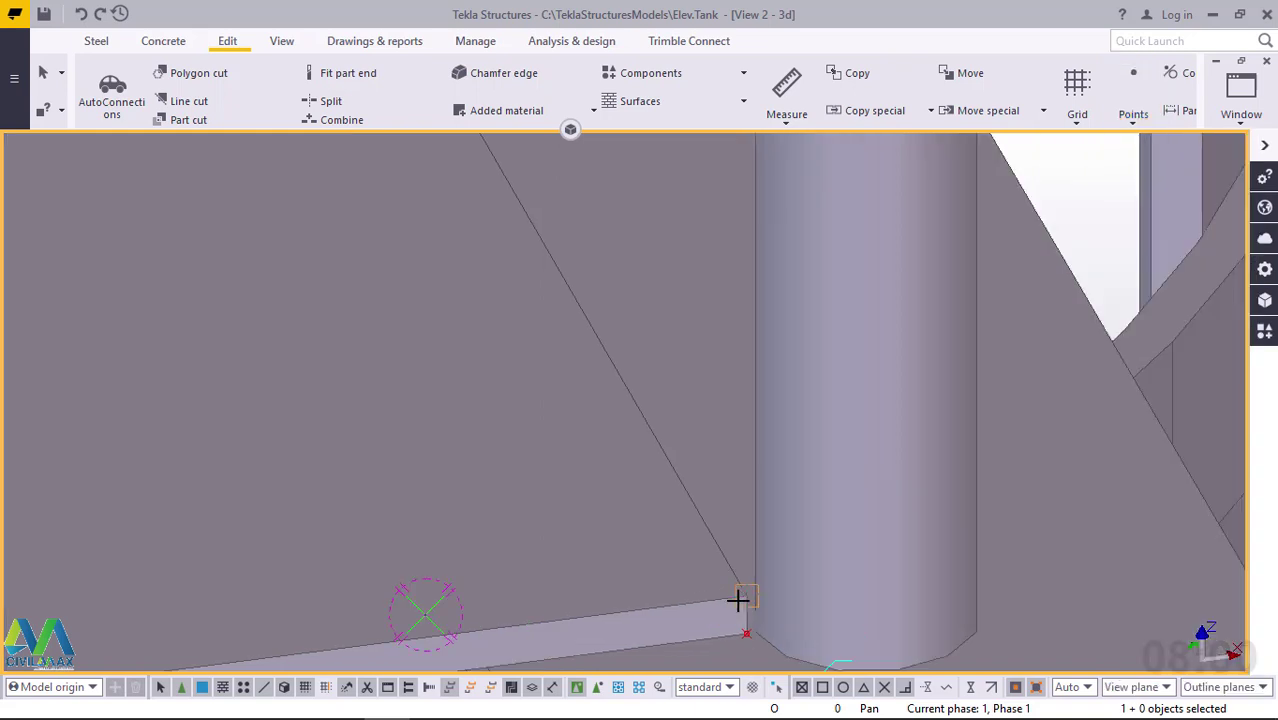
scroll(746, 592, "up", 1)
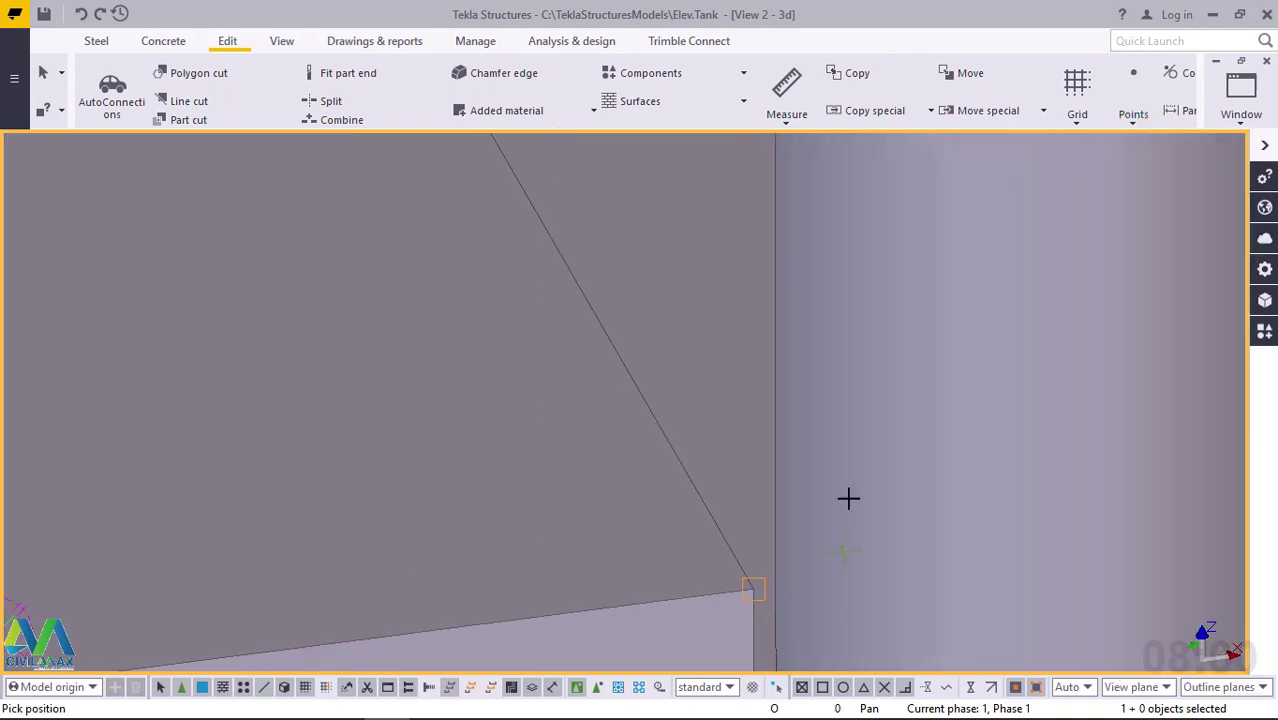
left_click(756, 588)
Step: Add a point on the deck plate's top-face corner by the handrail post in the platform's far right corner
scroll(804, 568, "down", 2)
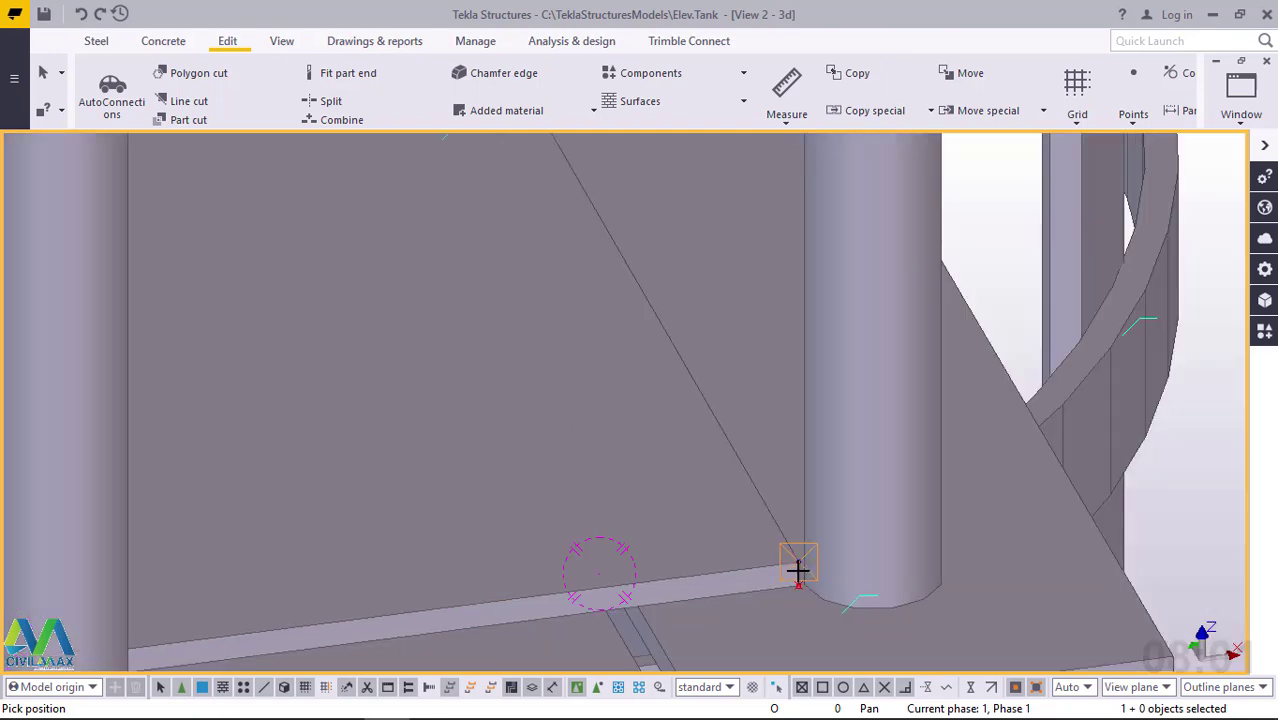
scroll(797, 570, "down", 4)
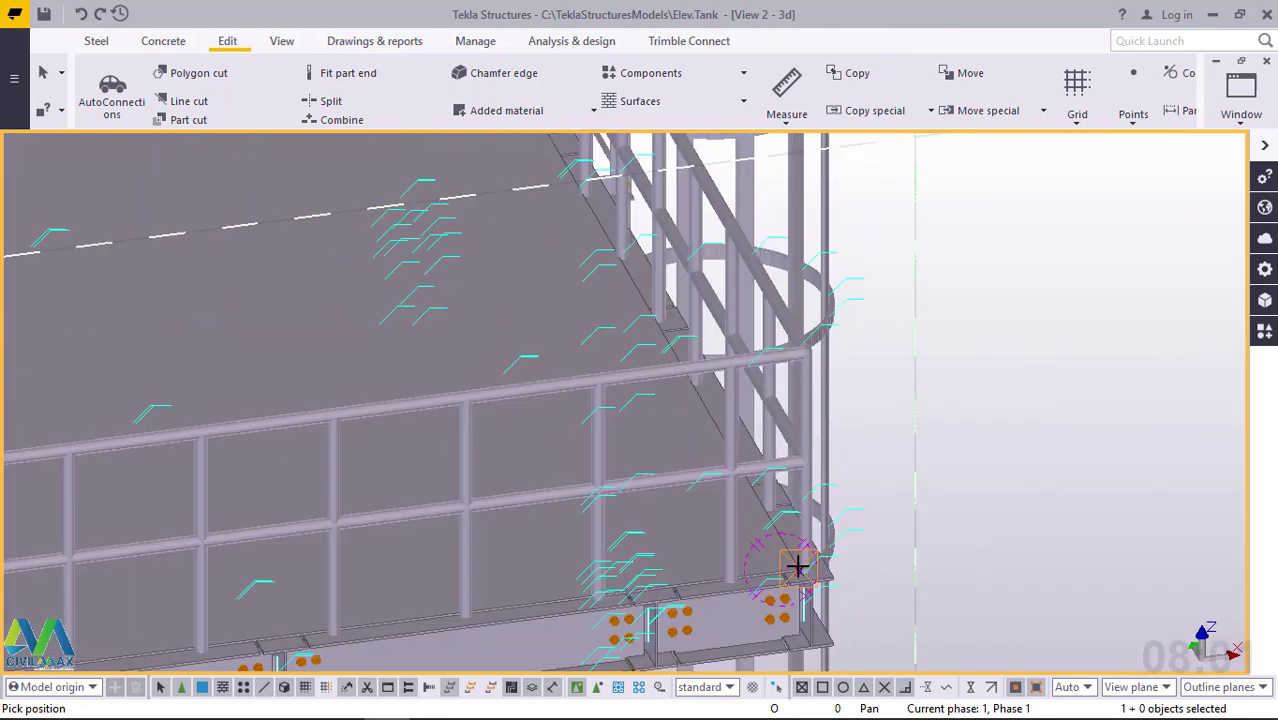
scroll(797, 570, "down", 5)
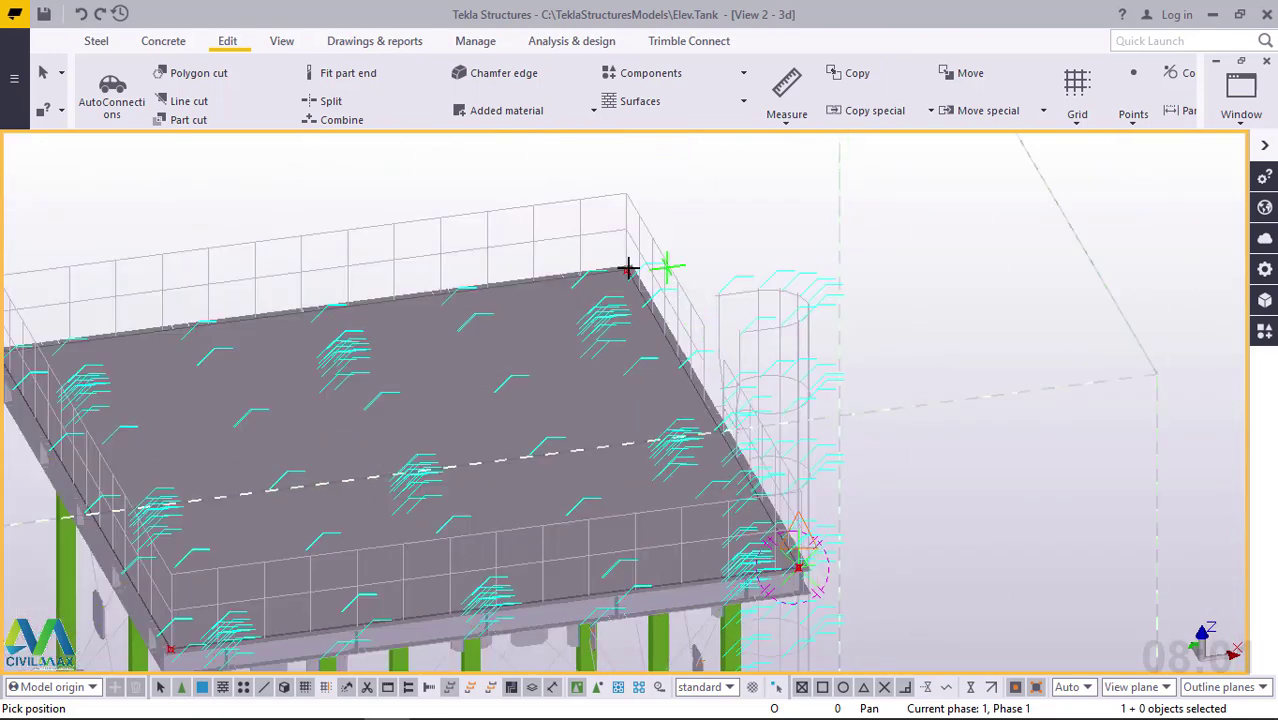
scroll(628, 268, "up", 8)
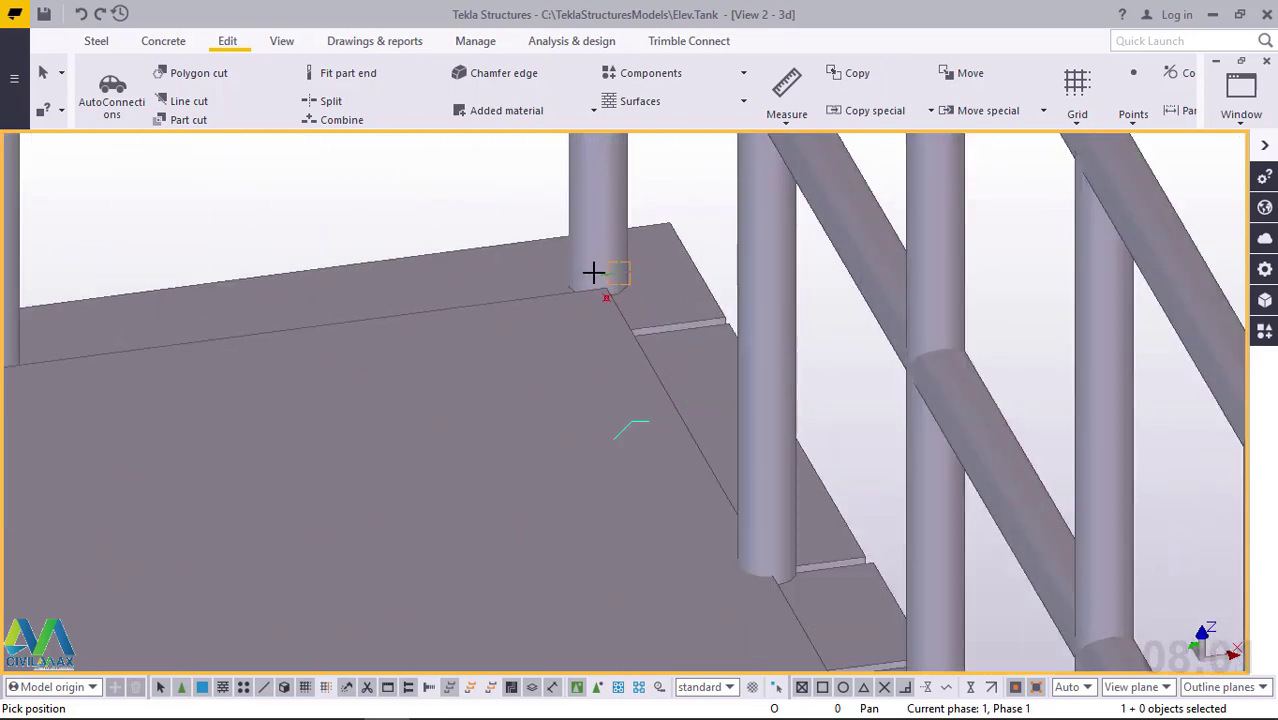
scroll(593, 272, "up", 8)
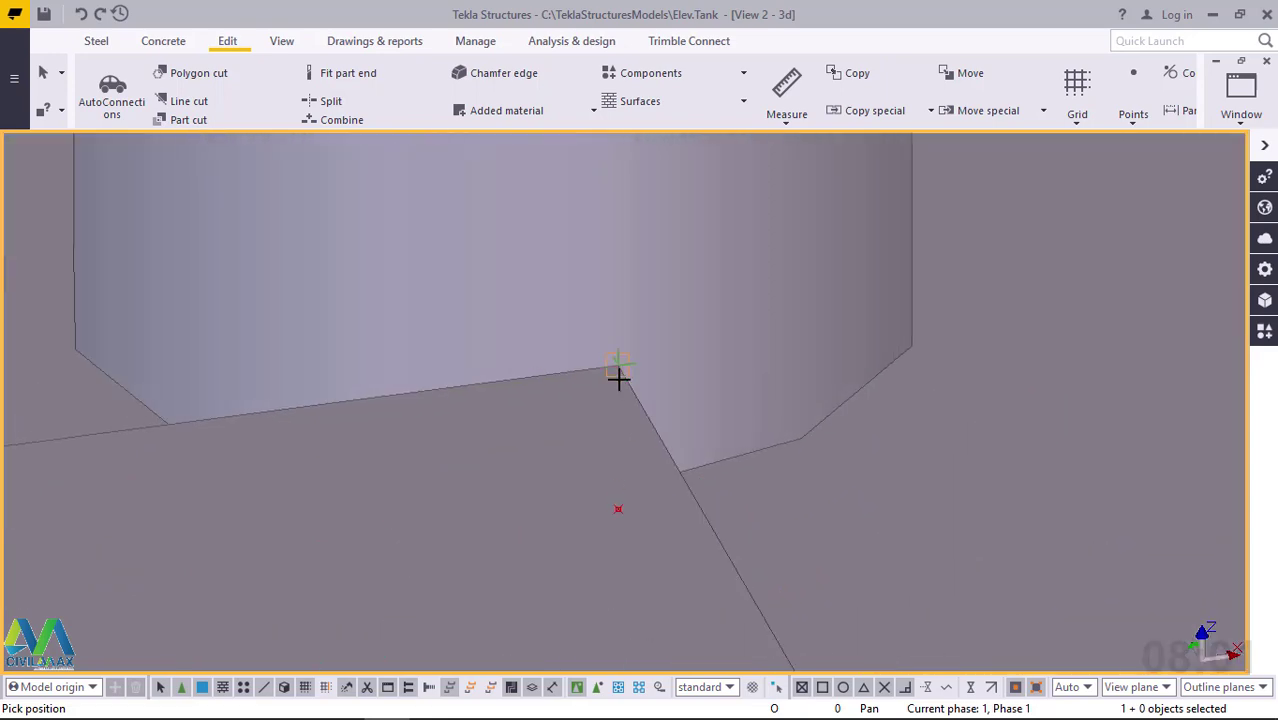
scroll(617, 377, "up", 3)
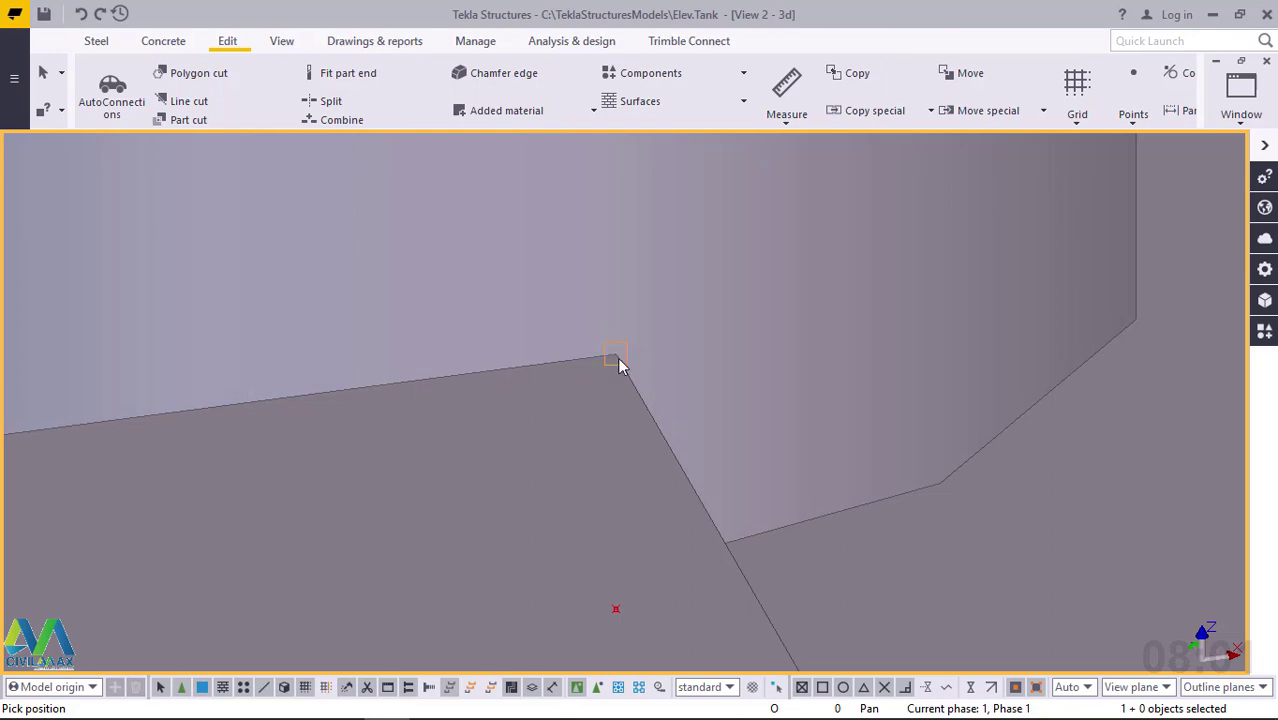
Step: Add a point on the deck plate's top-face corner by the handrail post in the platform's far left corner
scroll(812, 365, "down", 8)
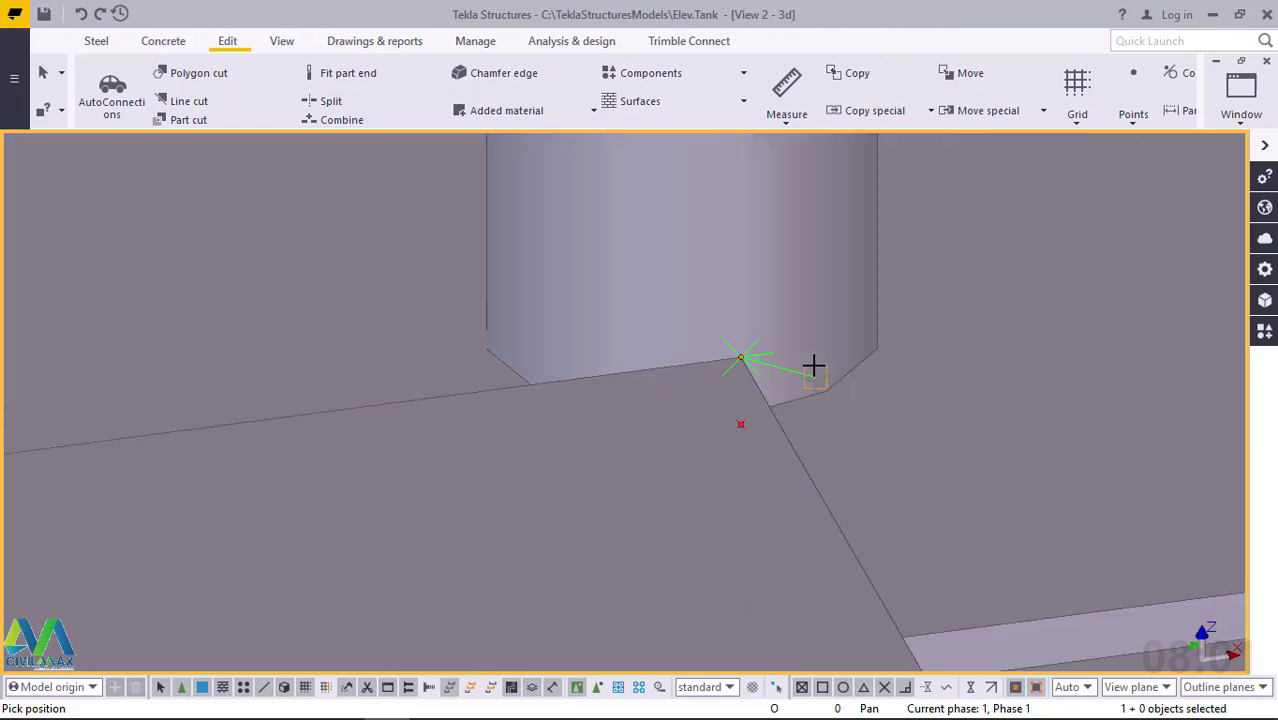
scroll(812, 365, "down", 10)
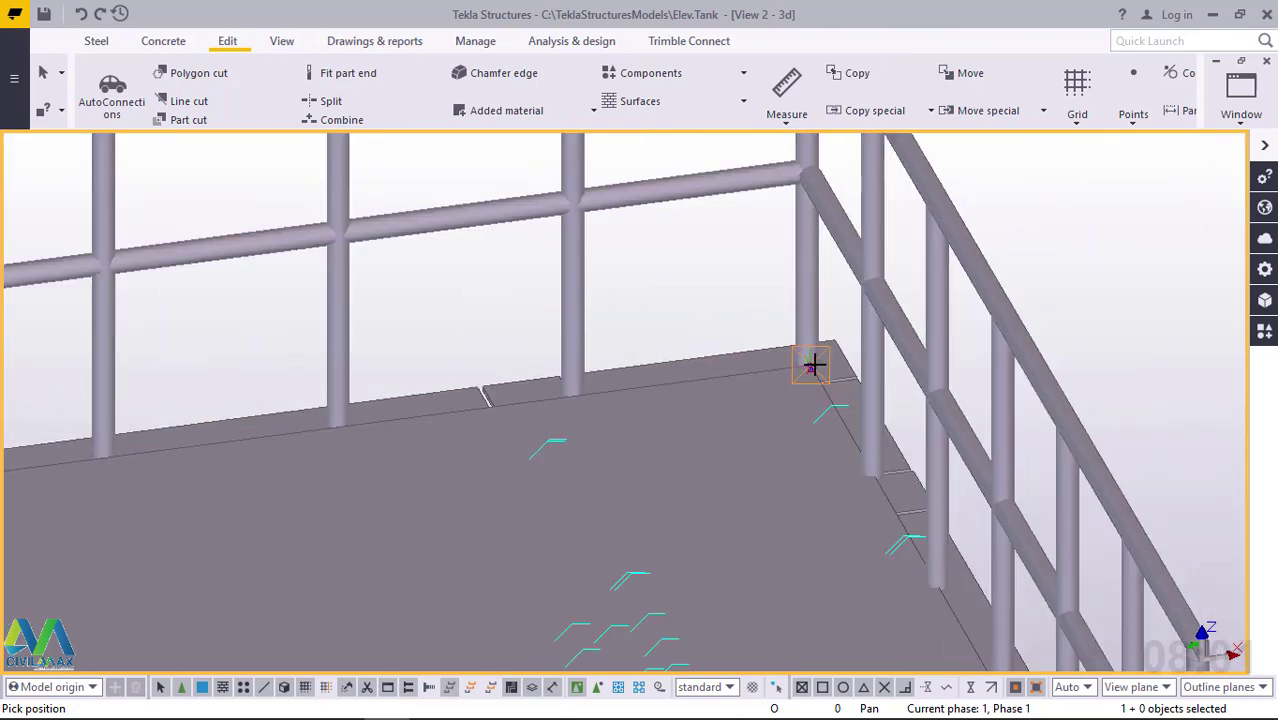
scroll(812, 362, "down", 5)
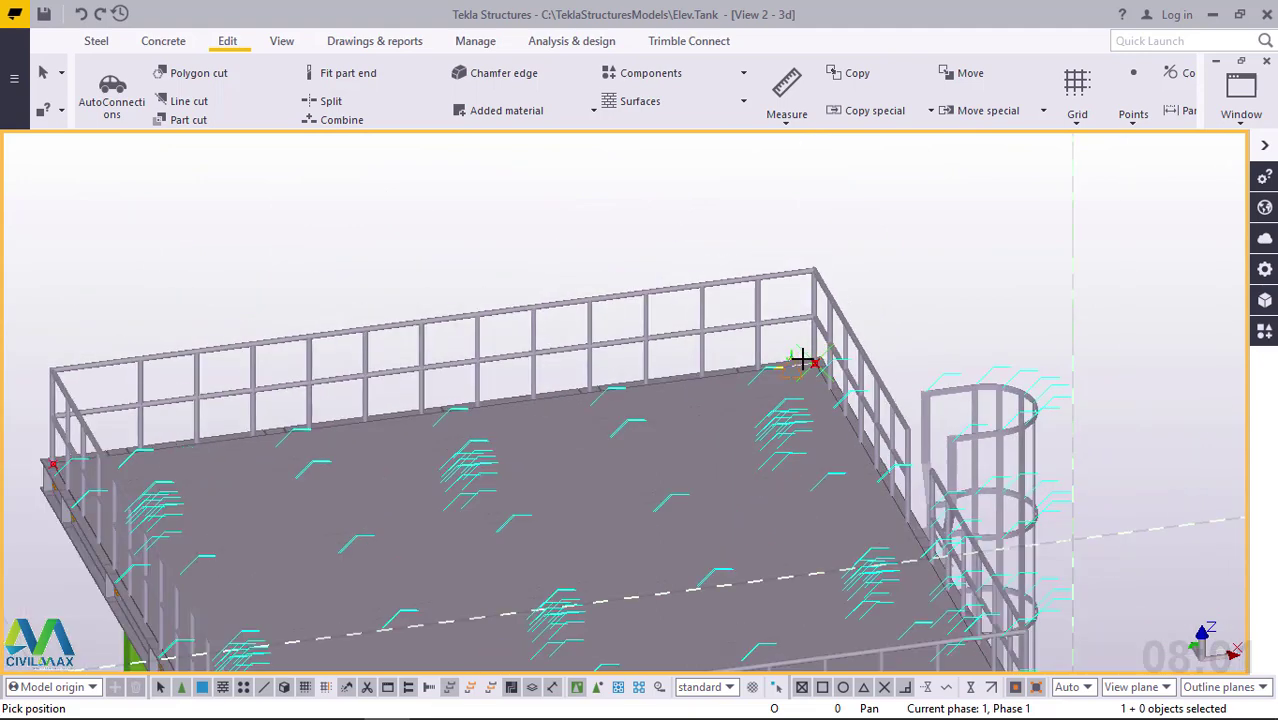
scroll(210, 435, "up", 10)
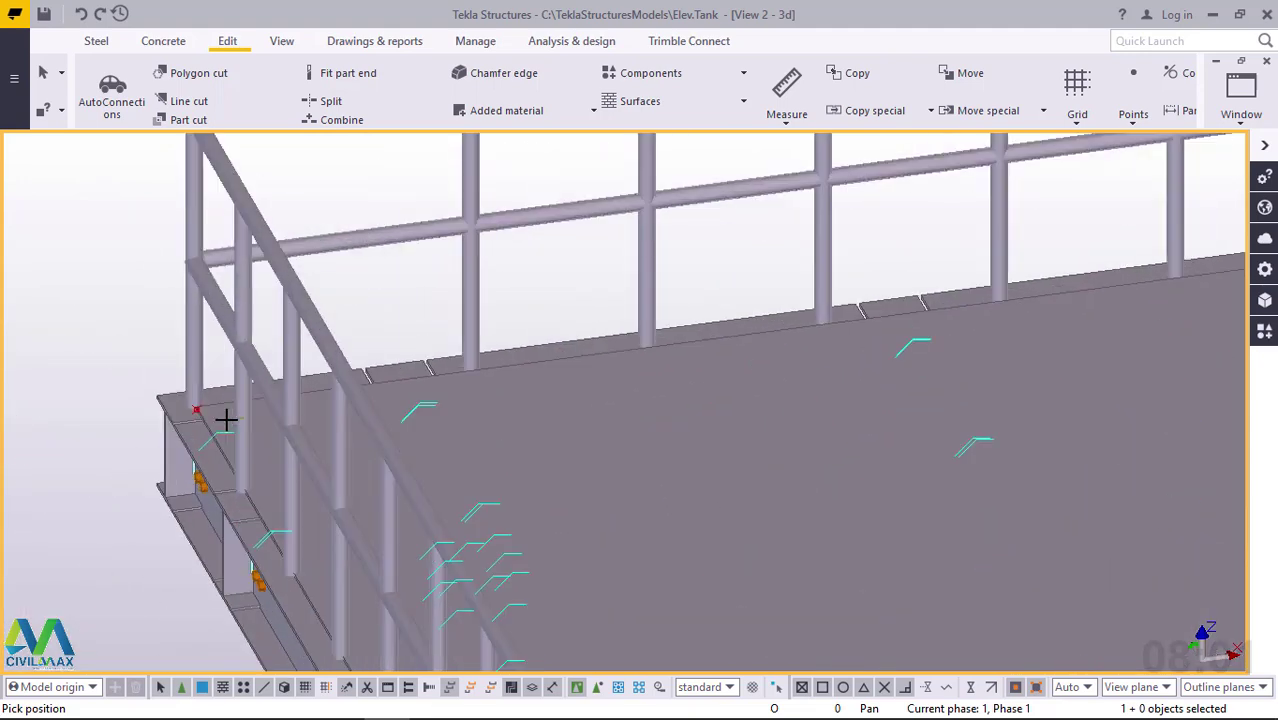
scroll(177, 397, "up", 8)
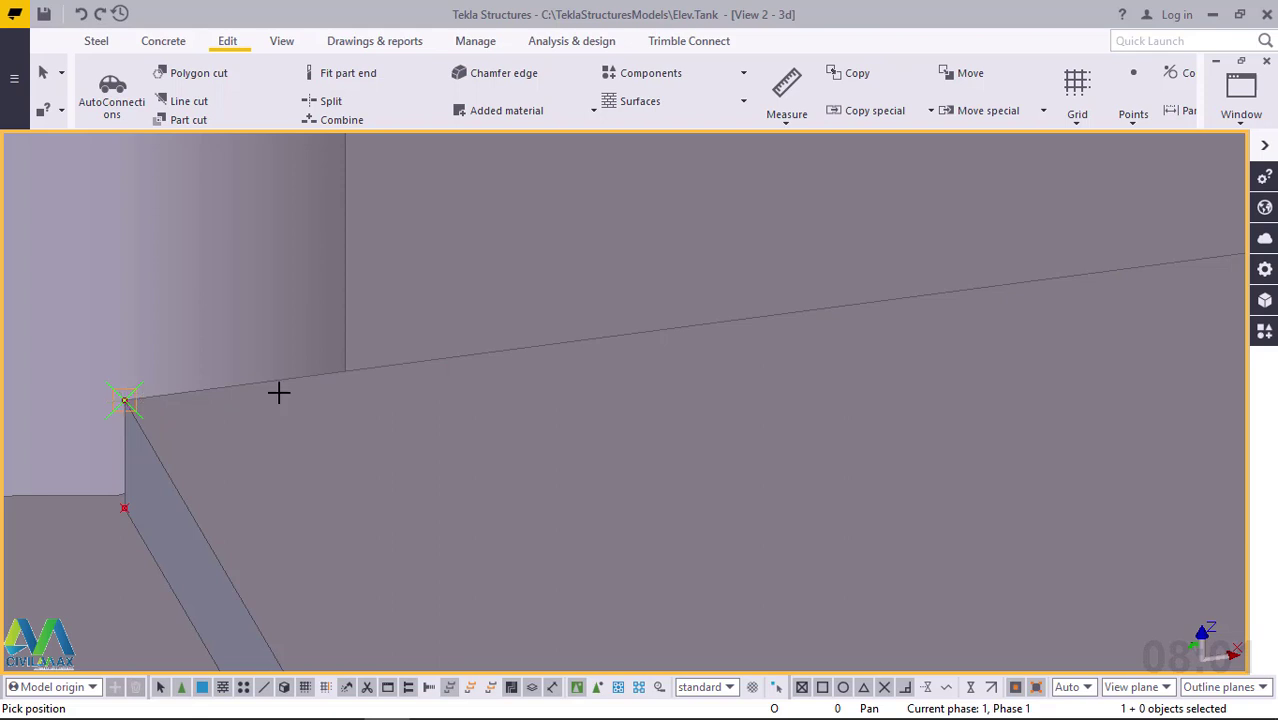
Step: Add a point at any position on the deck plate's remaining top-face corner, hidden behind the handrail post in the platform's front left corner
scroll(238, 371, "down", 10)
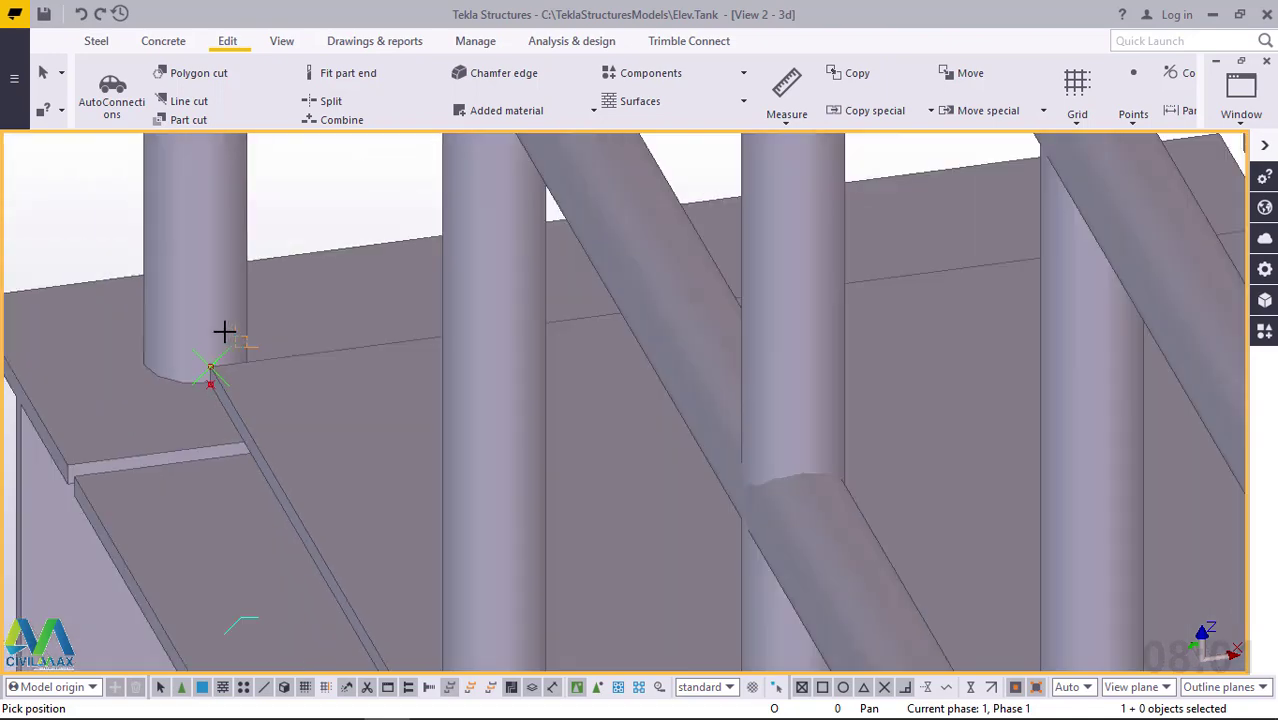
scroll(202, 295, "down", 10)
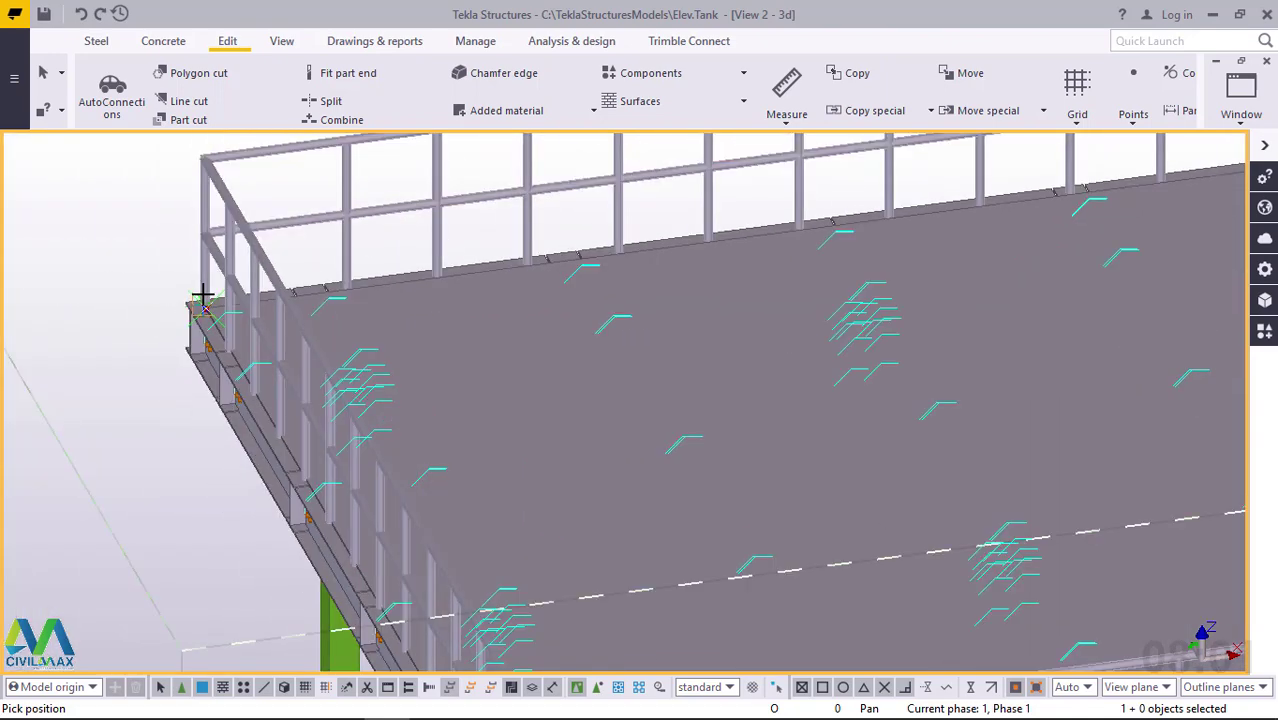
scroll(202, 295, "down", 5)
scroll(347, 520, "up", 12)
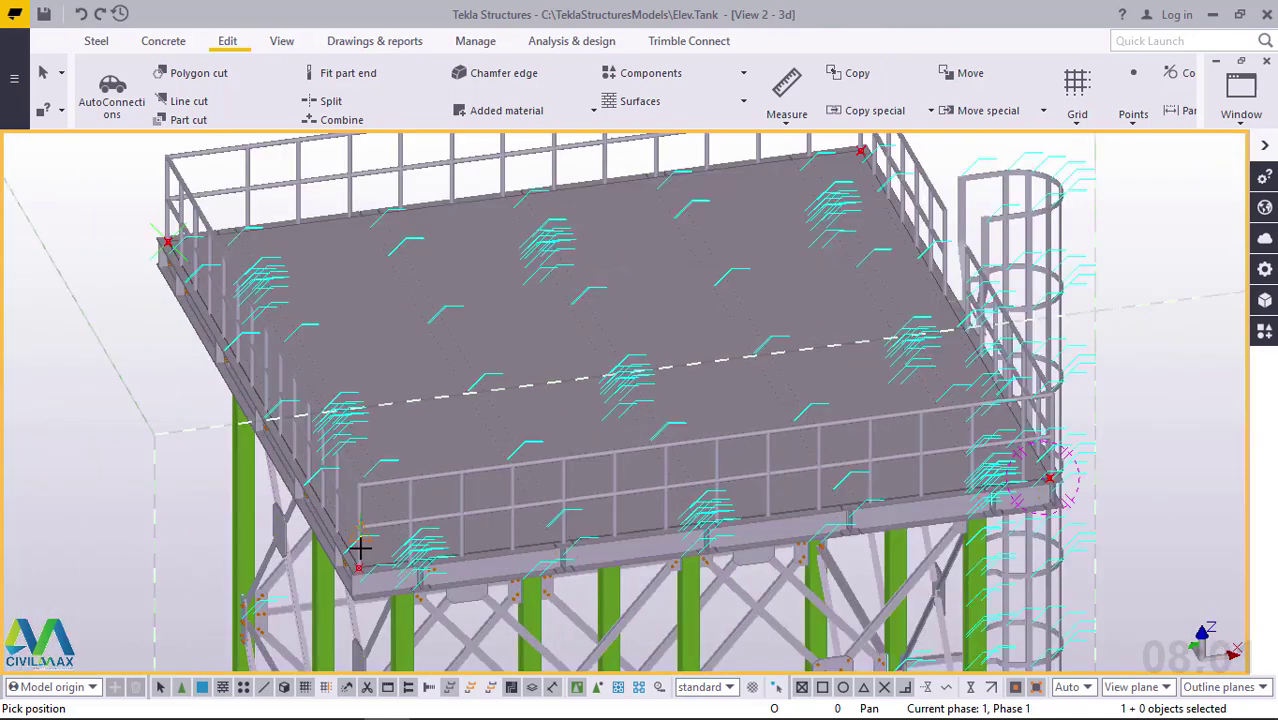
scroll(347, 548, "up", 10)
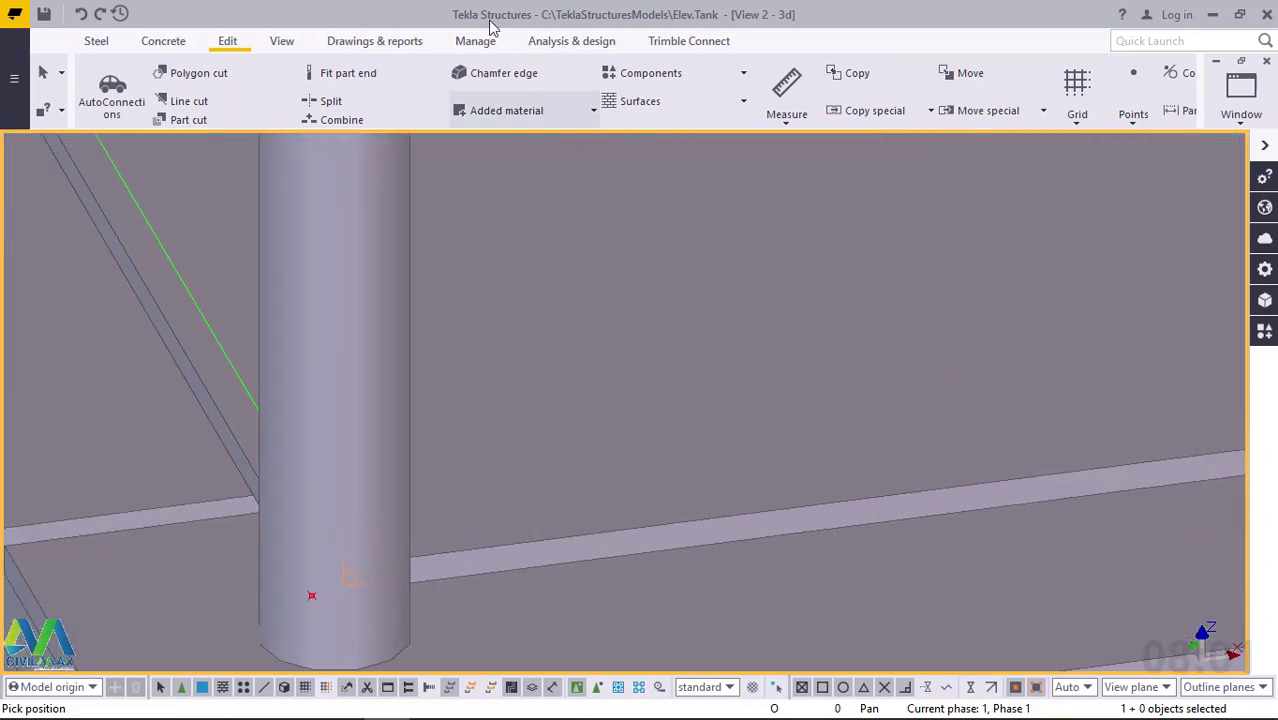
left_click(283, 41)
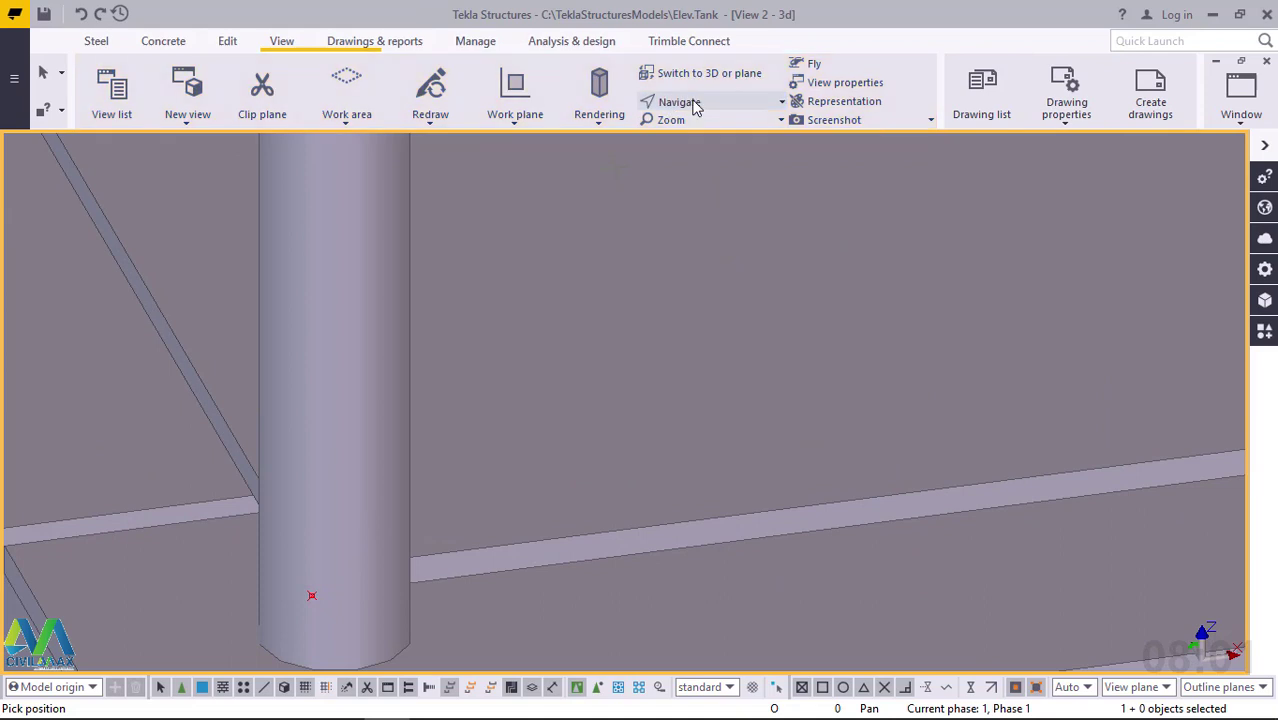
left_click(690, 104)
left_click(733, 135)
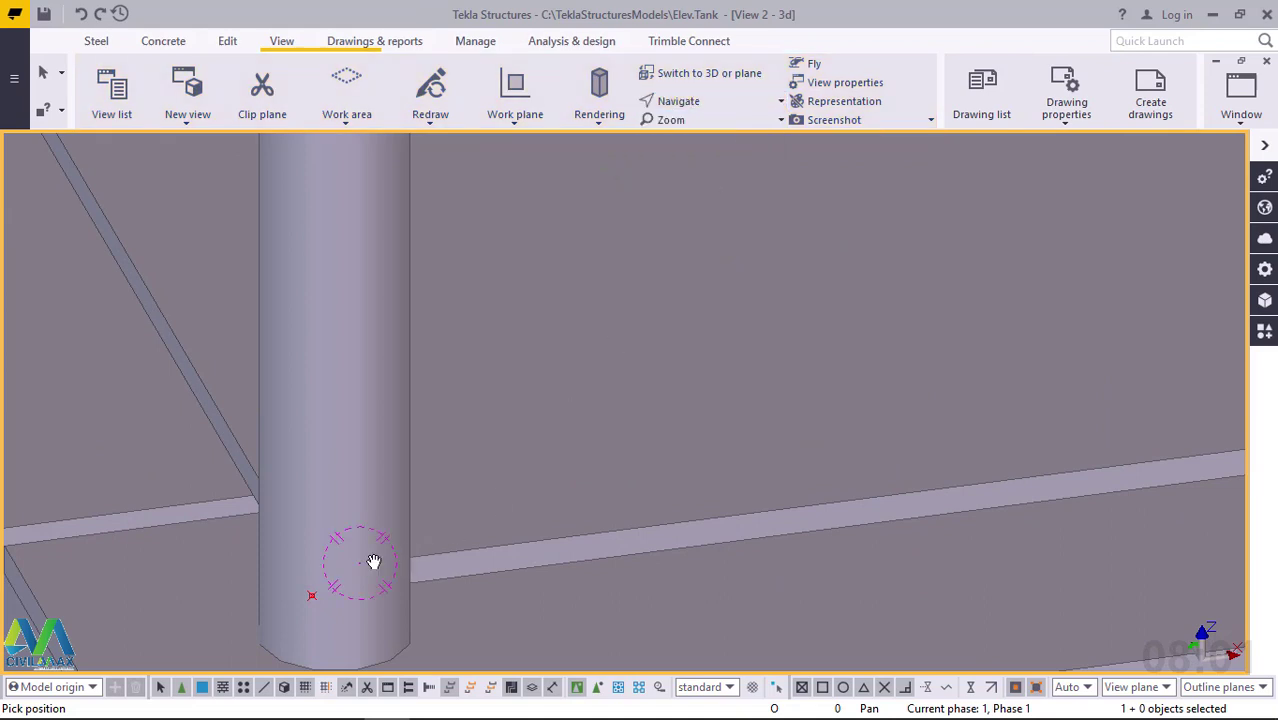
left_click_drag(362, 559, 26, 533)
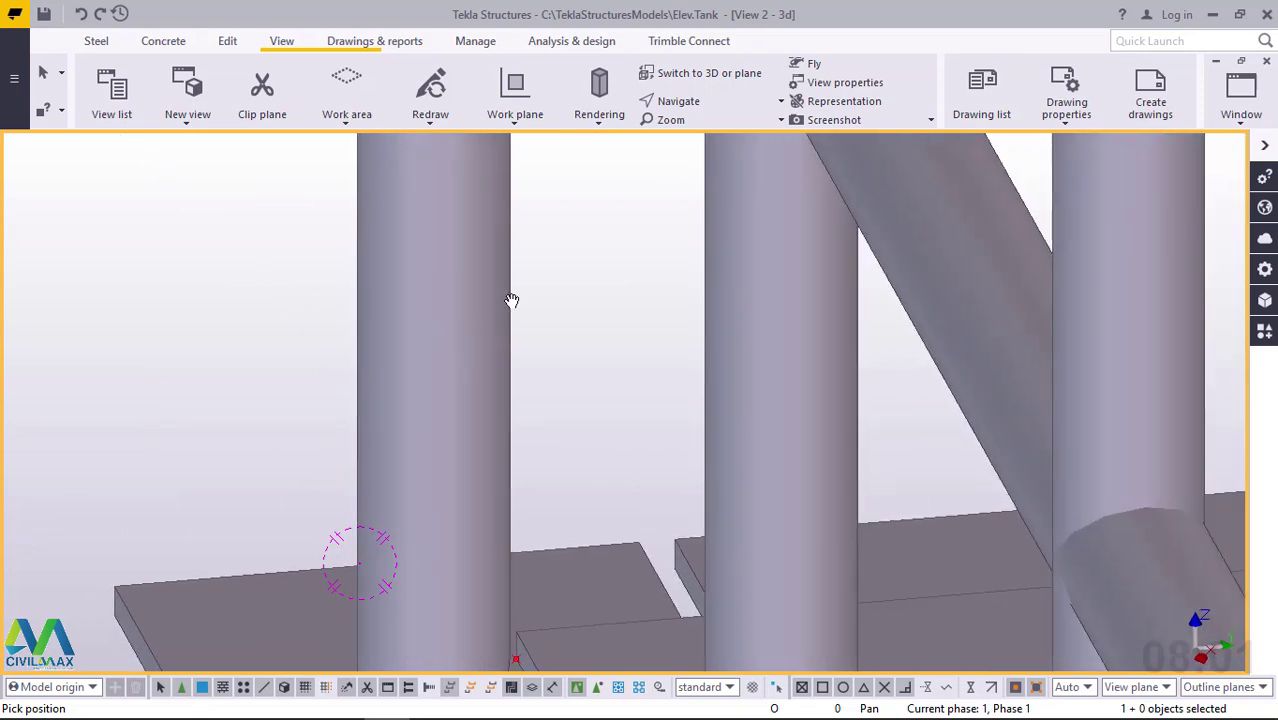
right_click(583, 236)
left_click(615, 247)
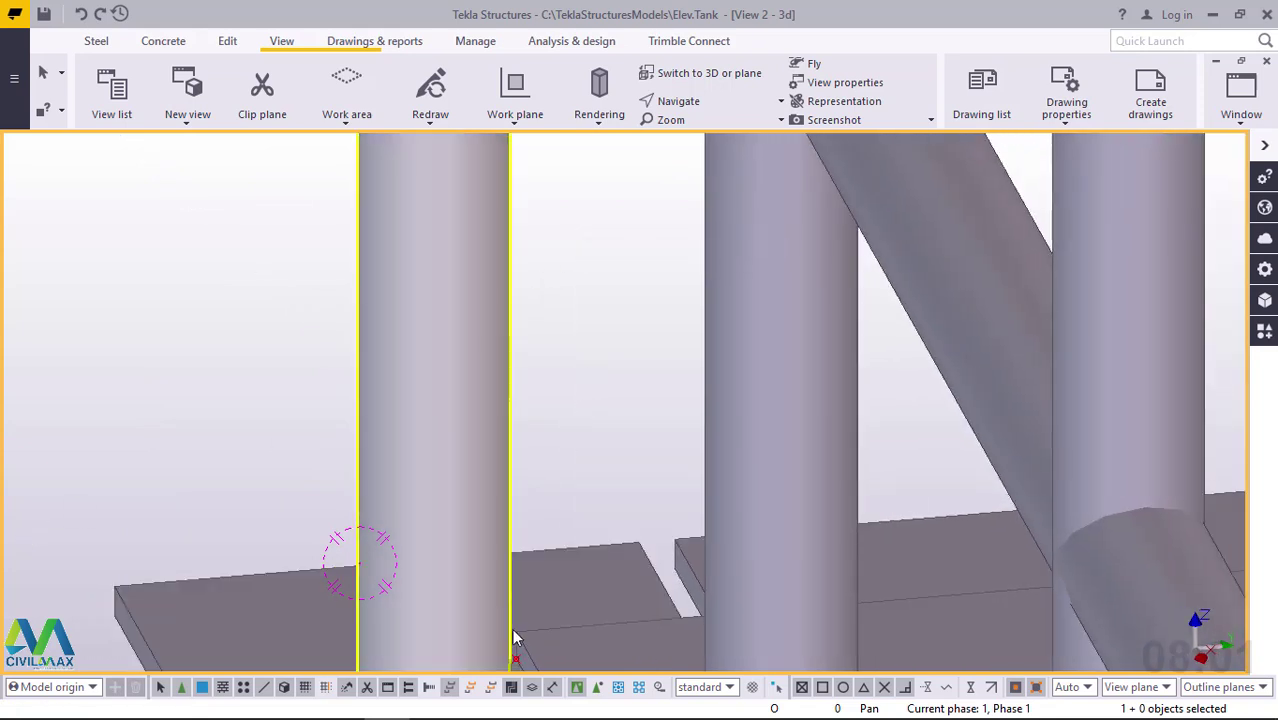
scroll(515, 640, "up", 2)
scroll(520, 655, "up", 1)
left_click(1062, 145)
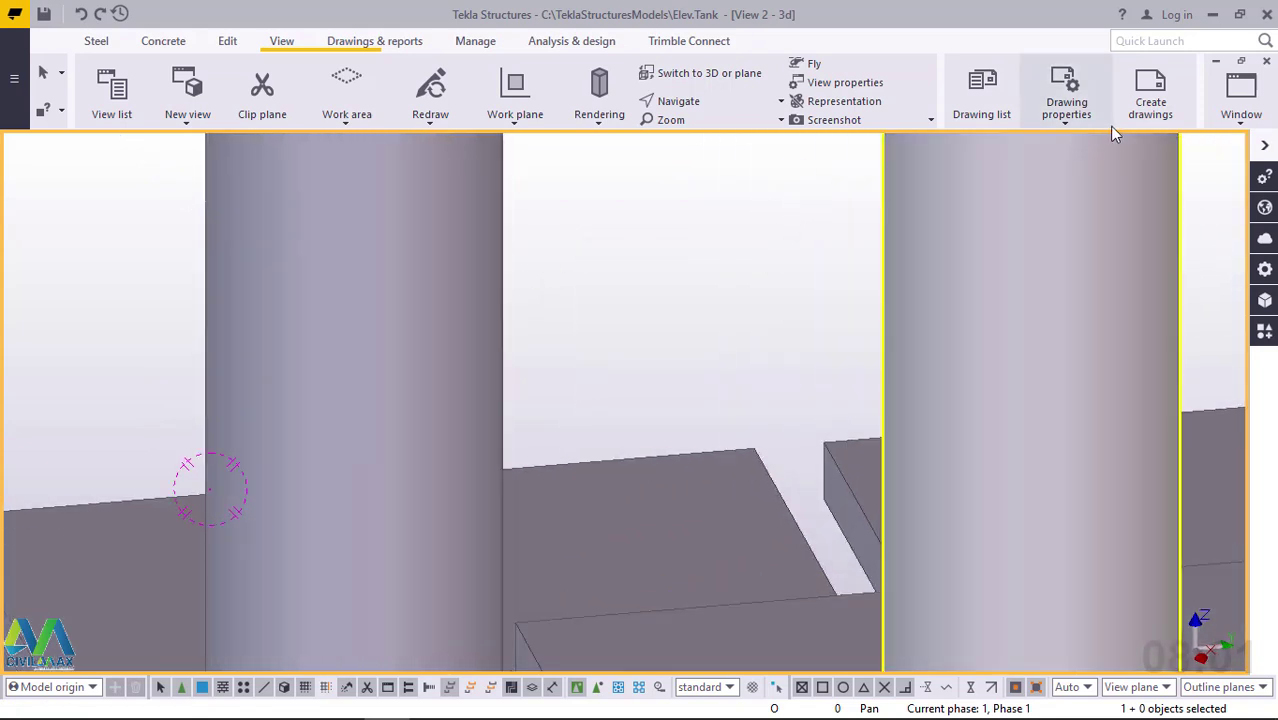
left_click(227, 43)
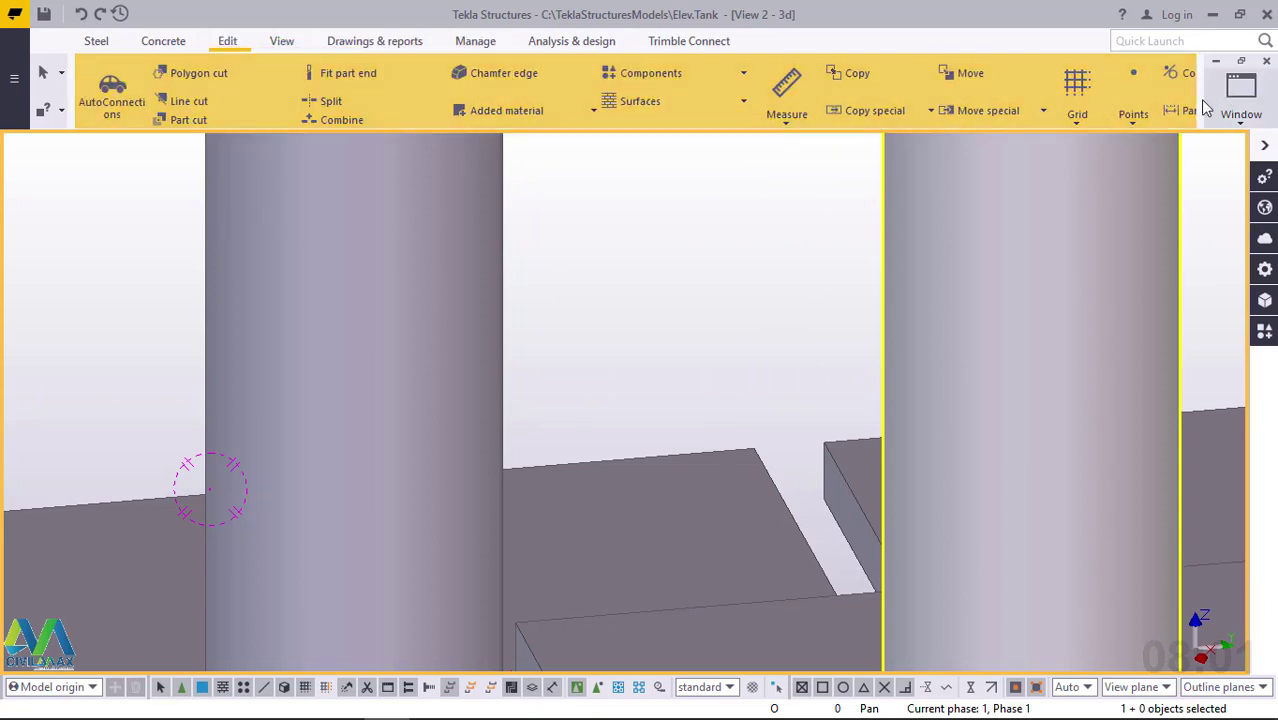
left_click(1133, 118)
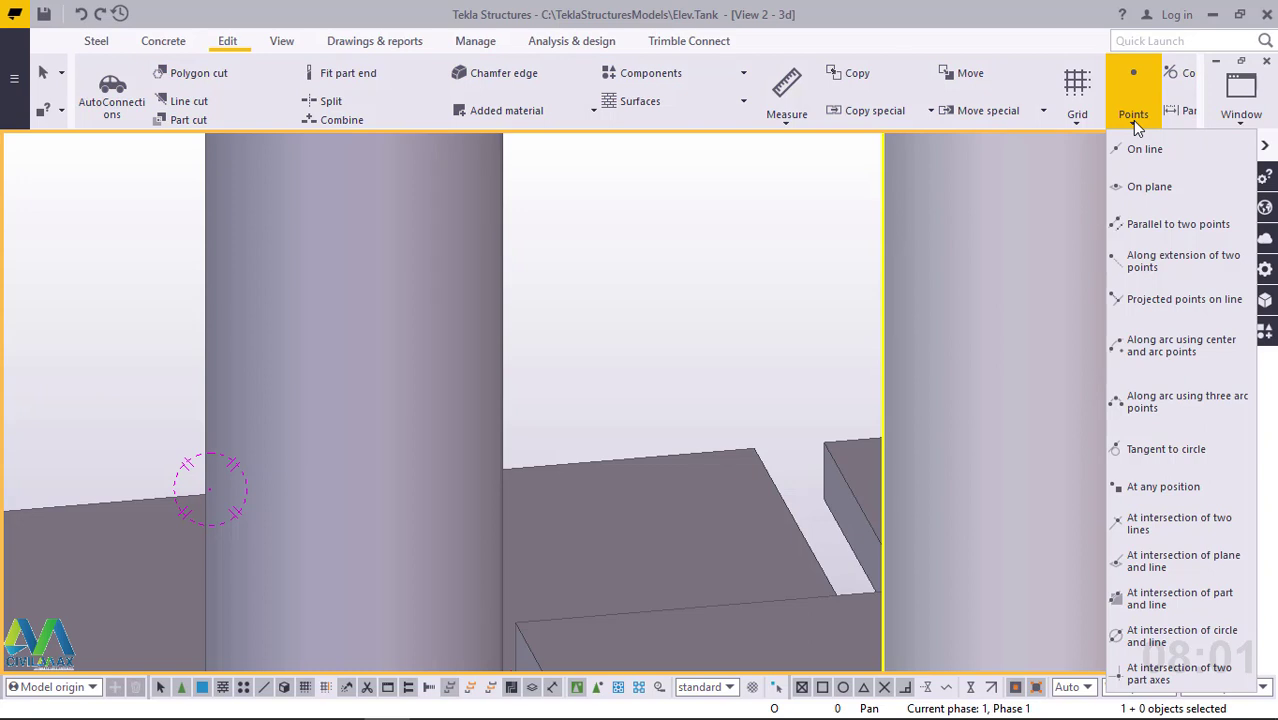
left_click(1172, 497)
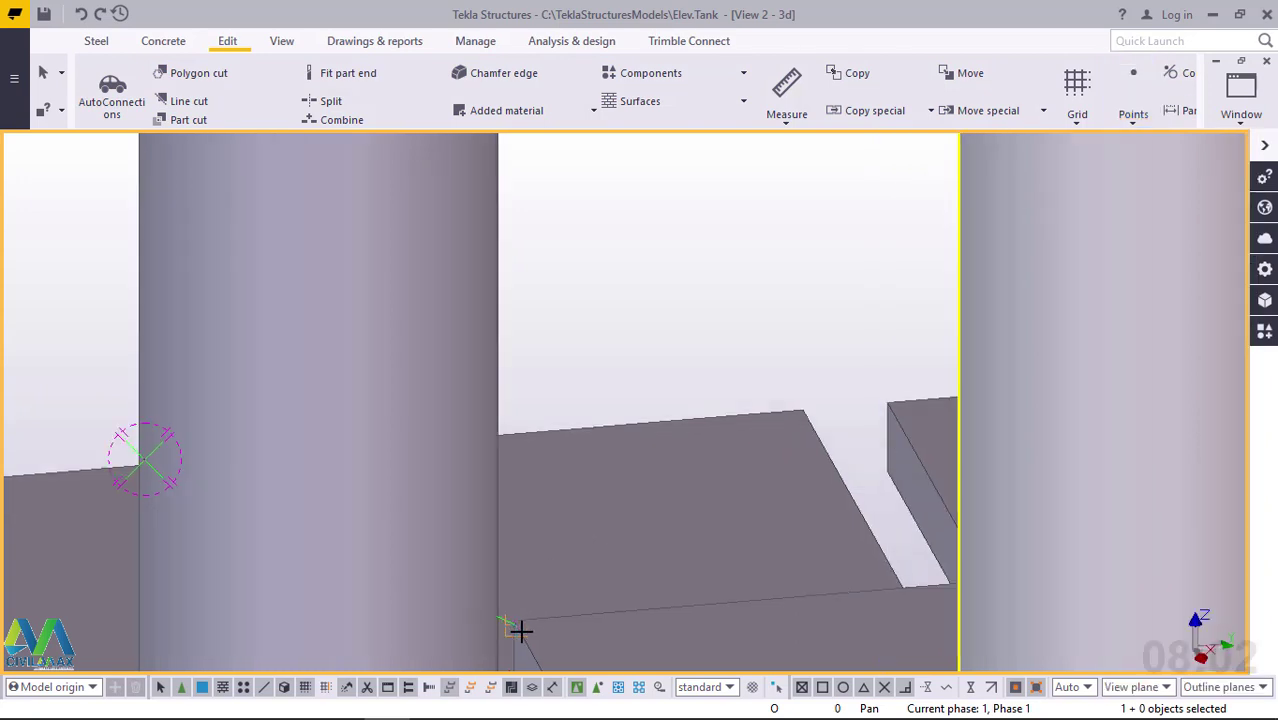
scroll(520, 630, "up", 2)
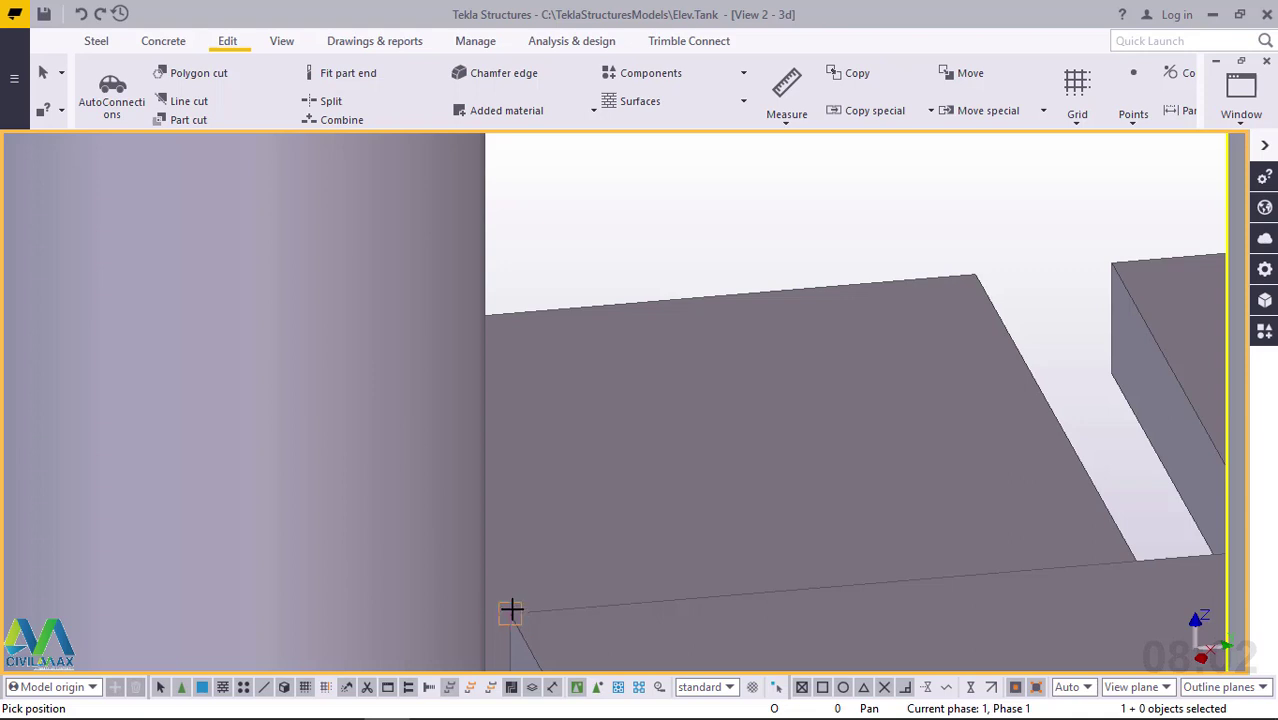
right_click(632, 248)
left_click(639, 251)
scroll(337, 337, "down", 2)
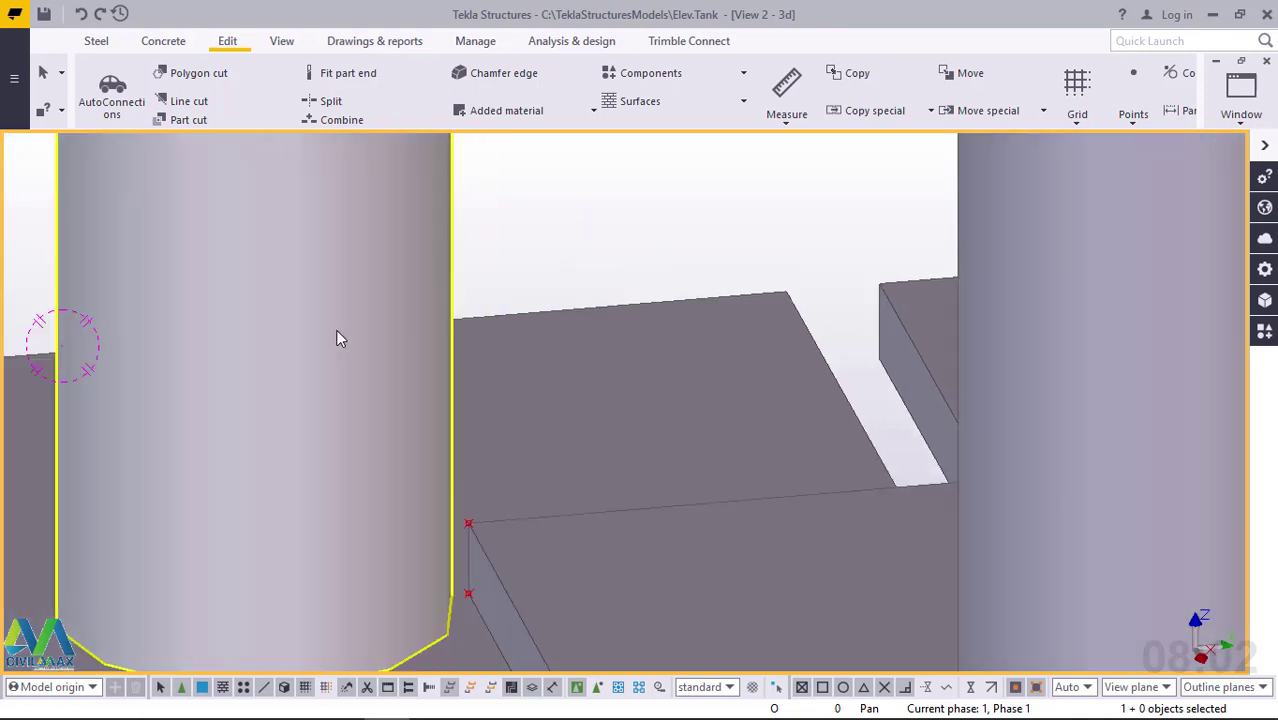
Step: Copy the deck plate's top-face point in the platform's far left corner 650 mm diagonally towards the point in the front right corner
scroll(335, 335, "down", 5)
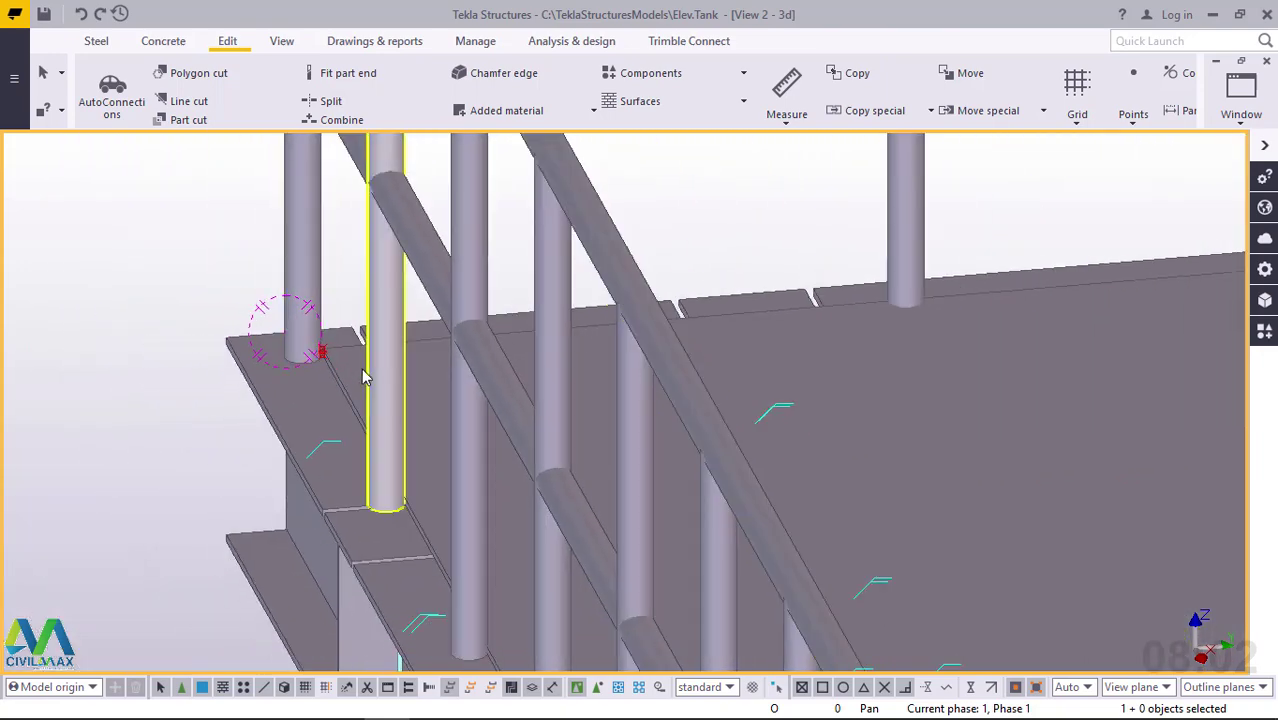
scroll(365, 377, "up", 7)
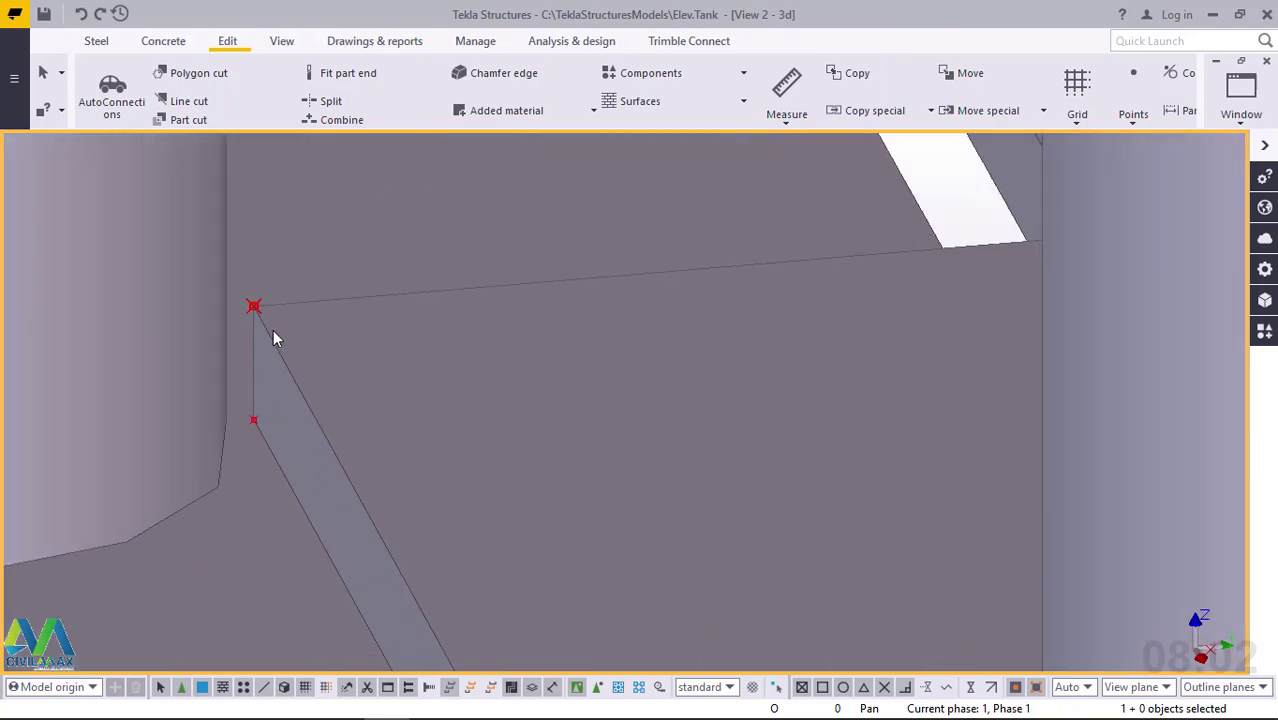
scroll(251, 305, "up", 2)
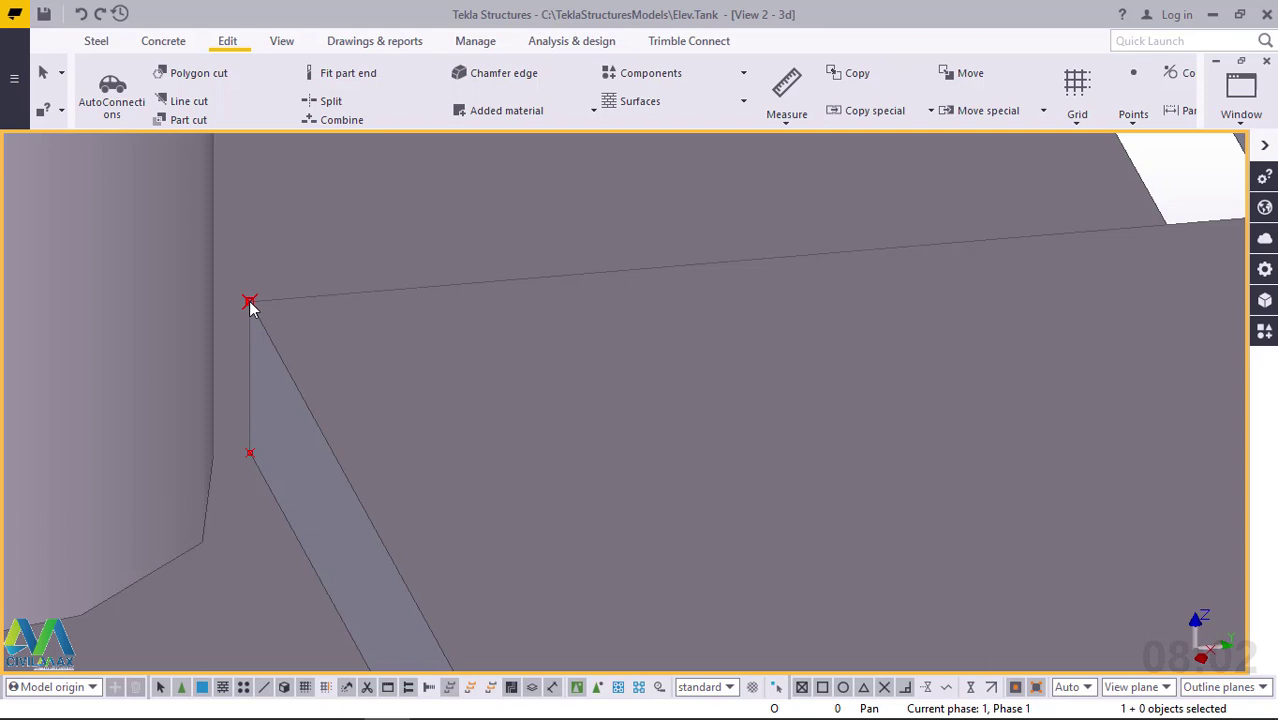
right_click(250, 303)
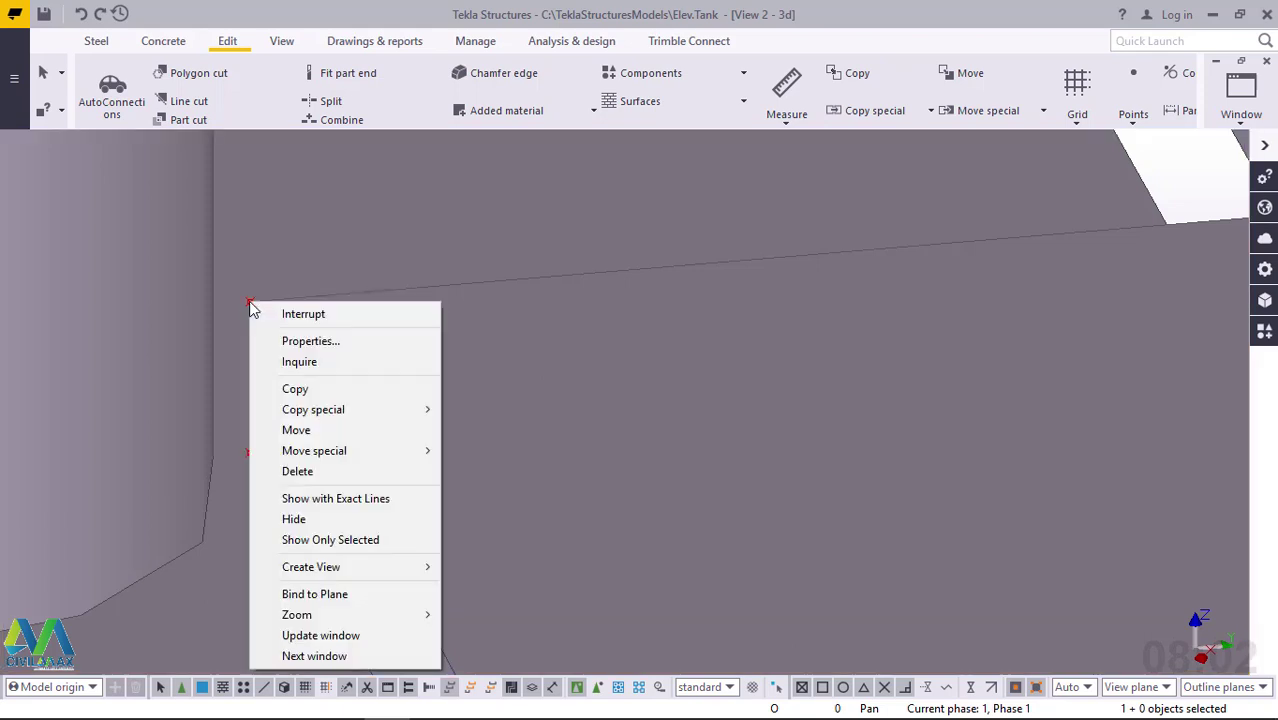
left_click(330, 389)
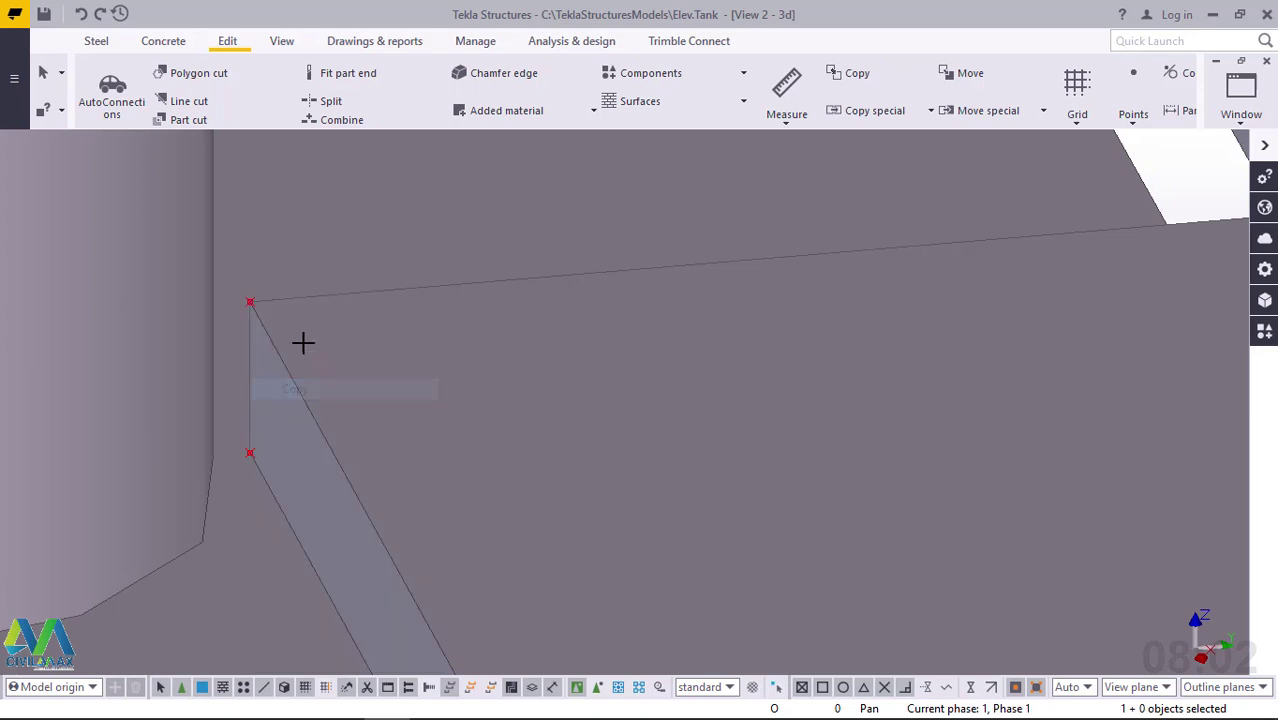
left_click(249, 300)
scroll(245, 337, "down", 5)
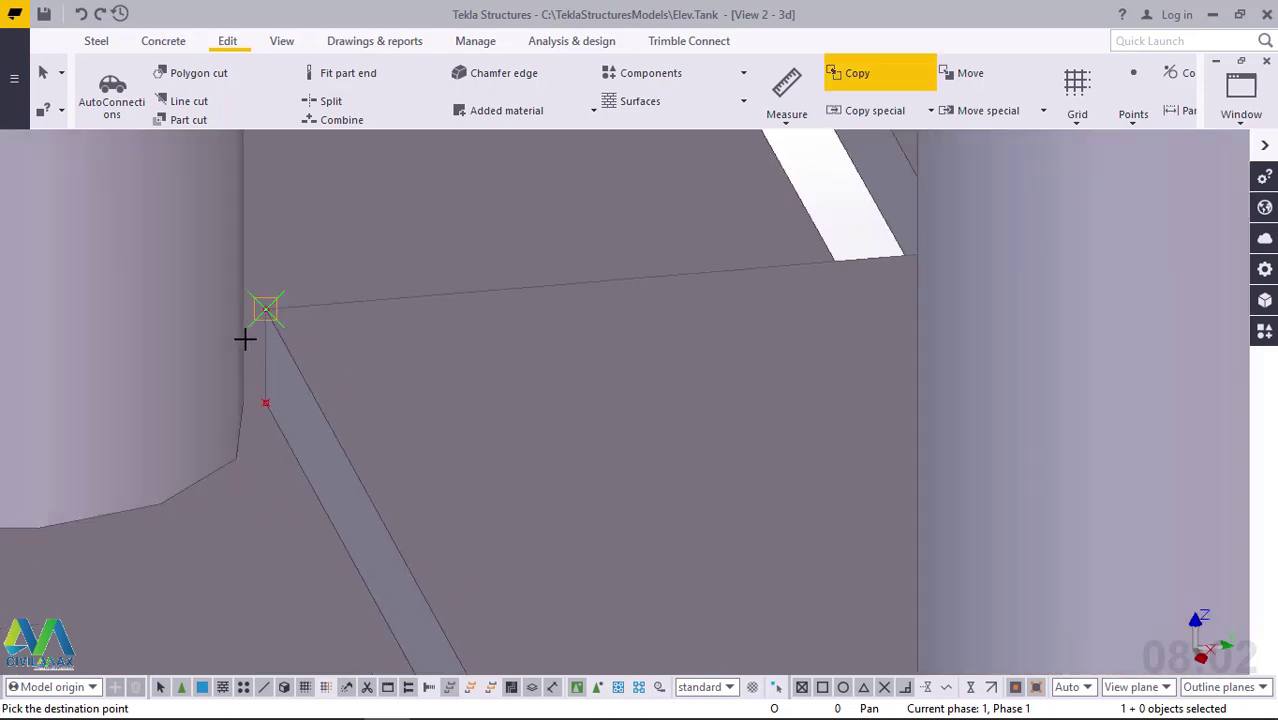
scroll(228, 338, "down", 2)
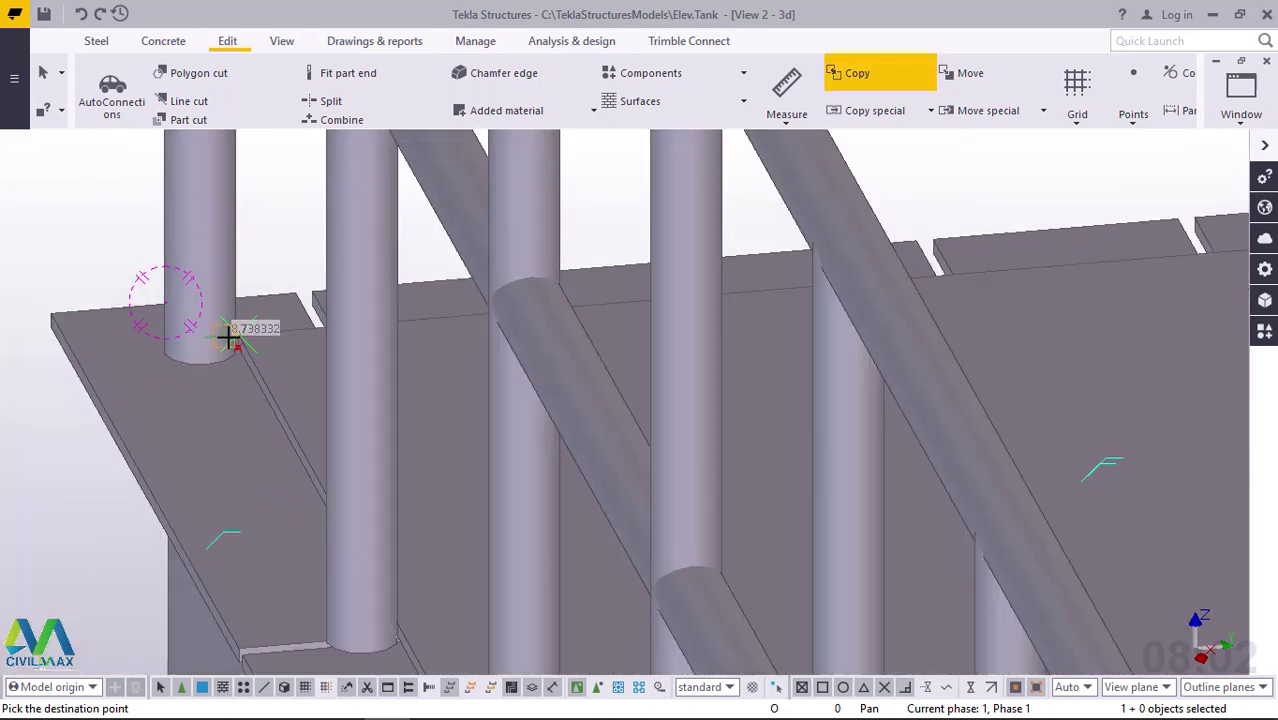
scroll(230, 337, "down", 7)
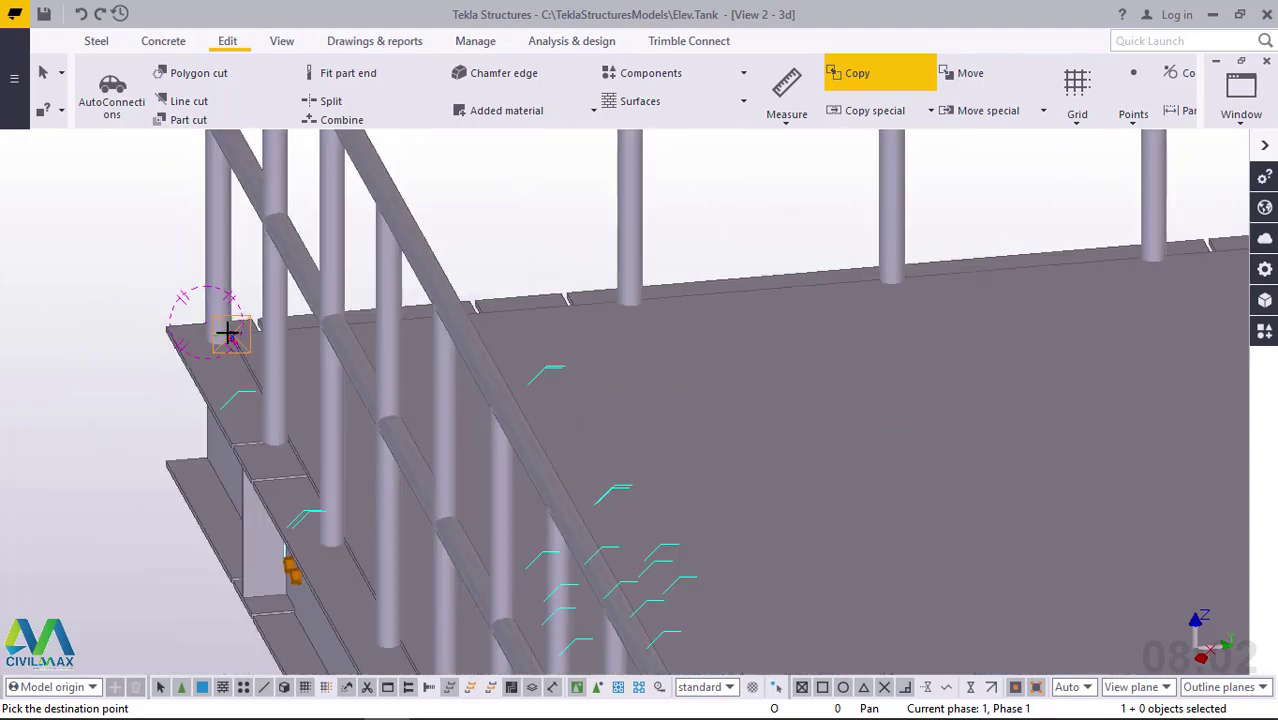
scroll(228, 337, "down", 6)
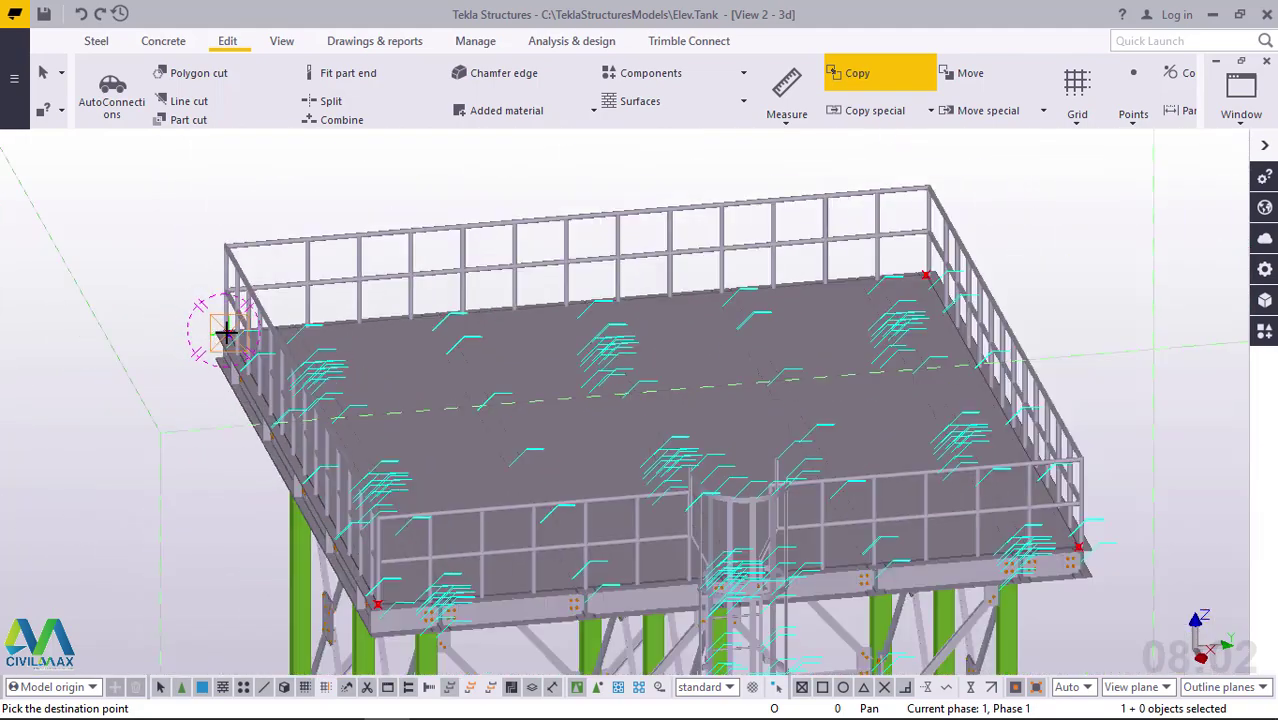
scroll(1006, 528, "up", 8)
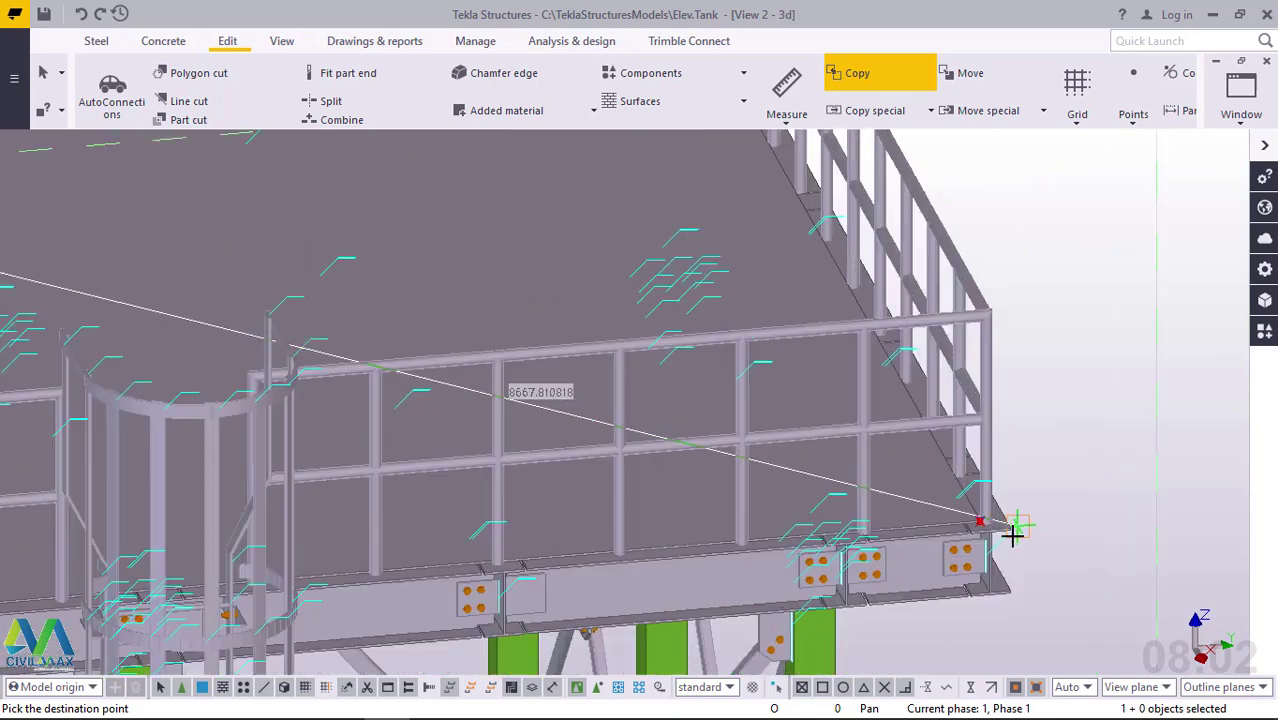
scroll(969, 508, "up", 8)
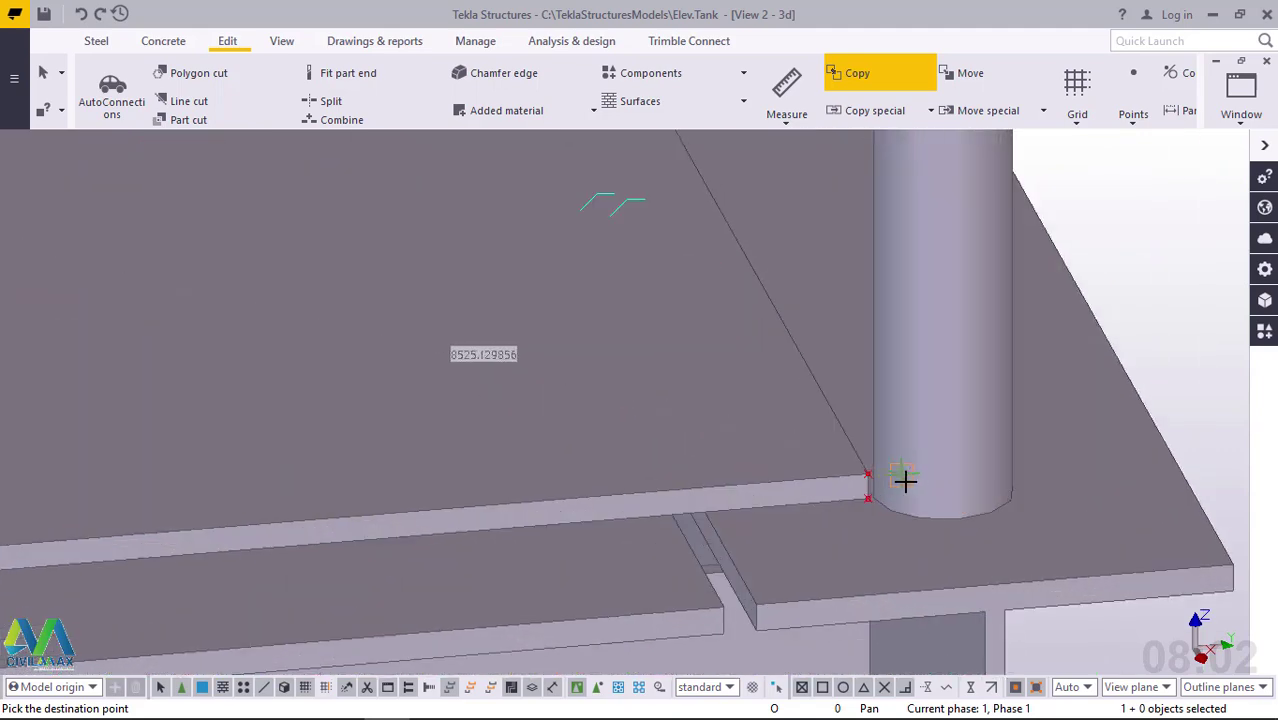
scroll(866, 482, "up", 2)
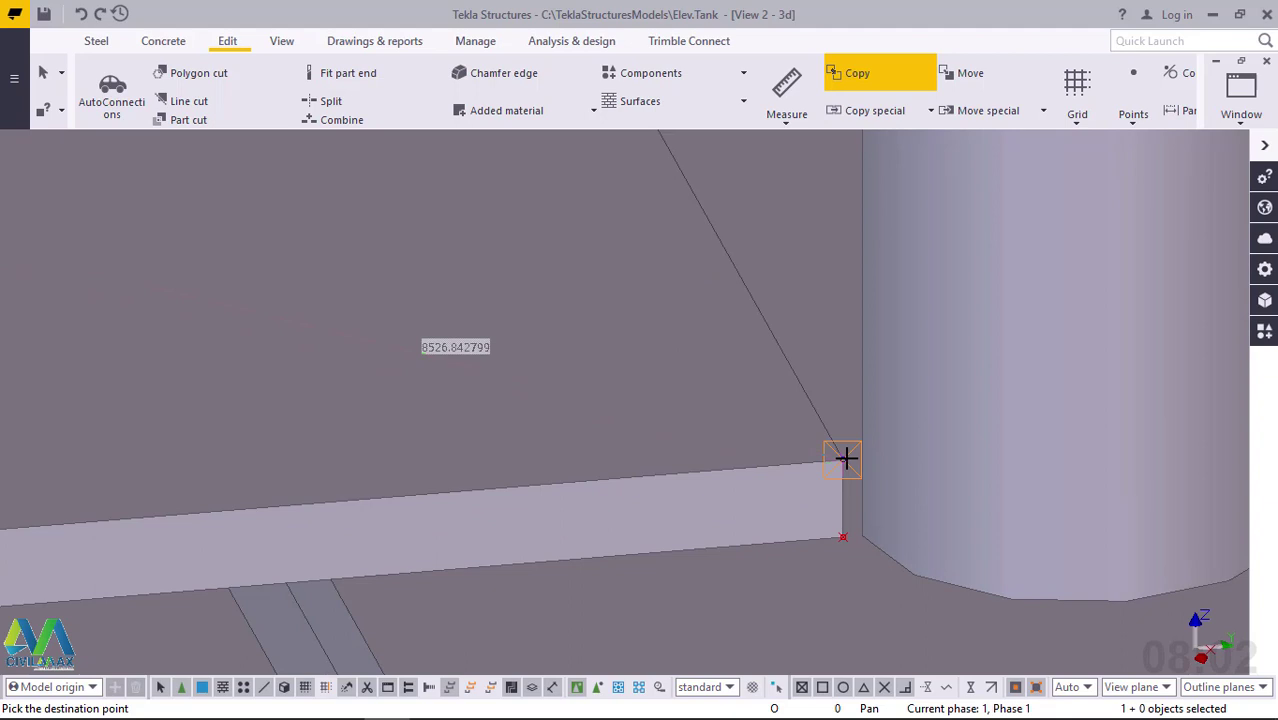
type("650")
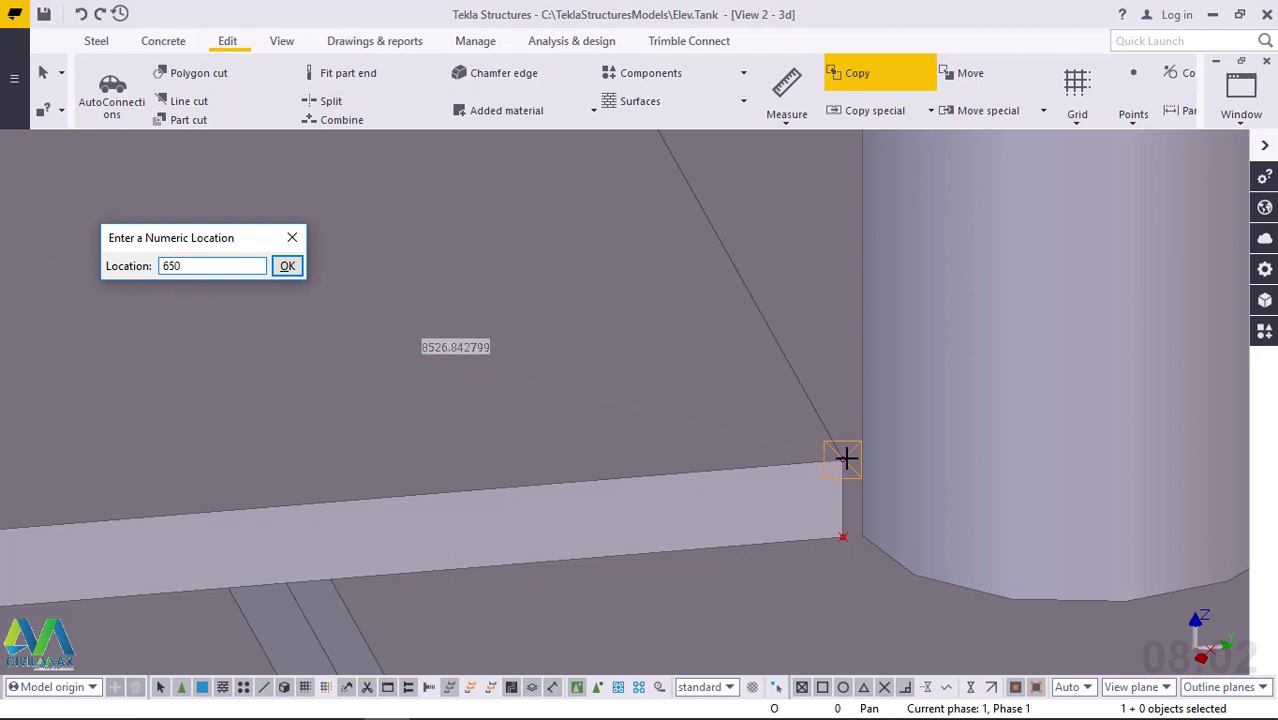
key("Return")
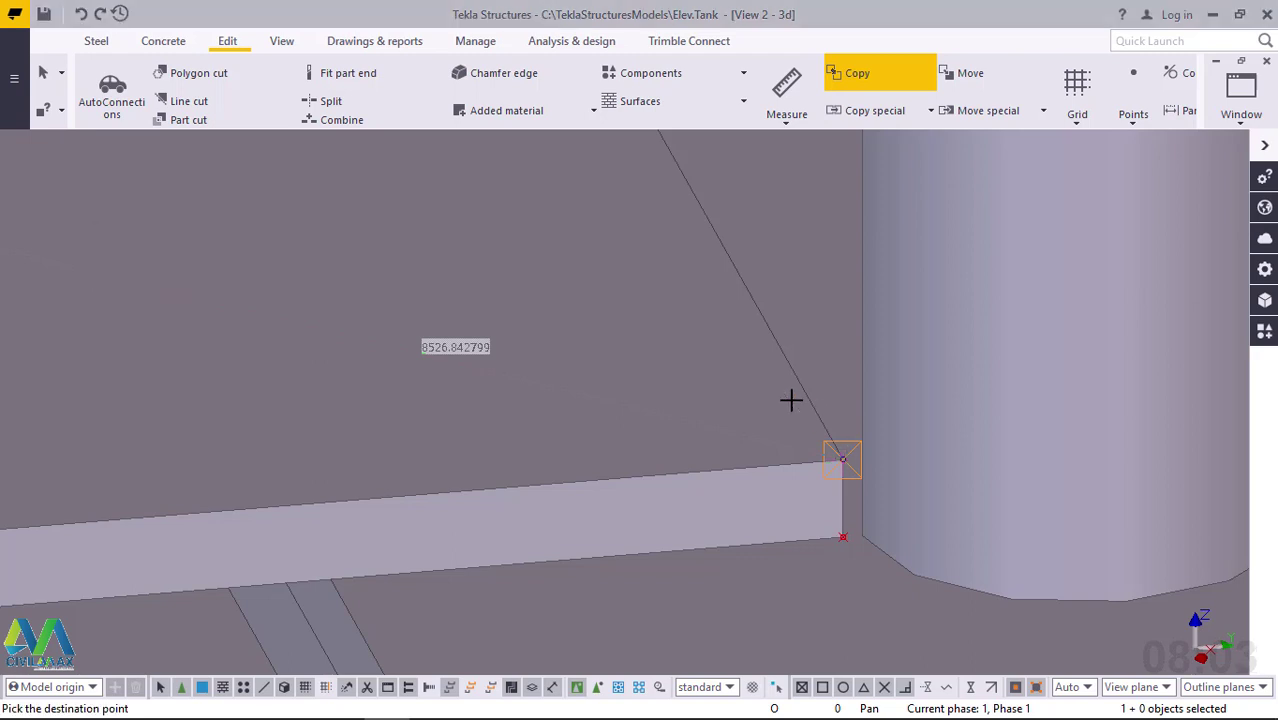
right_click(570, 305)
left_click(610, 316)
Step: Copy the deck plate's top-face point in the platform's far right corner 650 mm diagonally towards the point in the front left corner
scroll(765, 529, "down", 10)
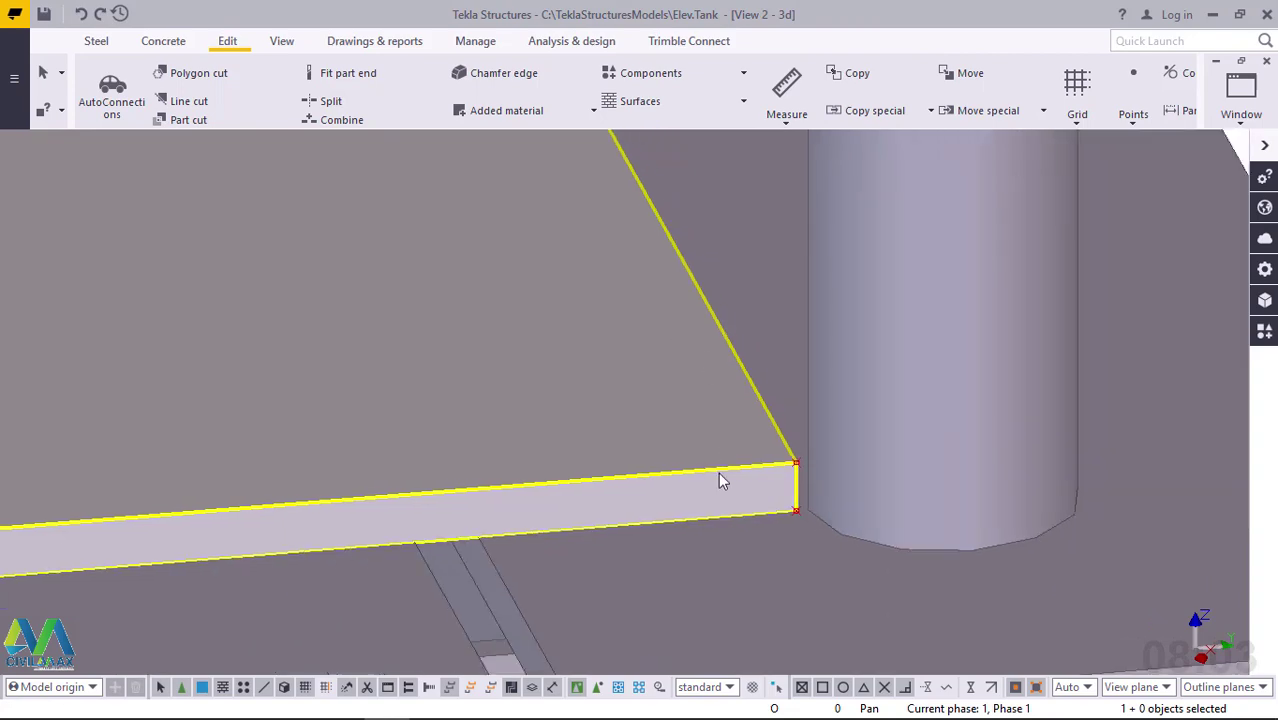
scroll(765, 529, "down", 10)
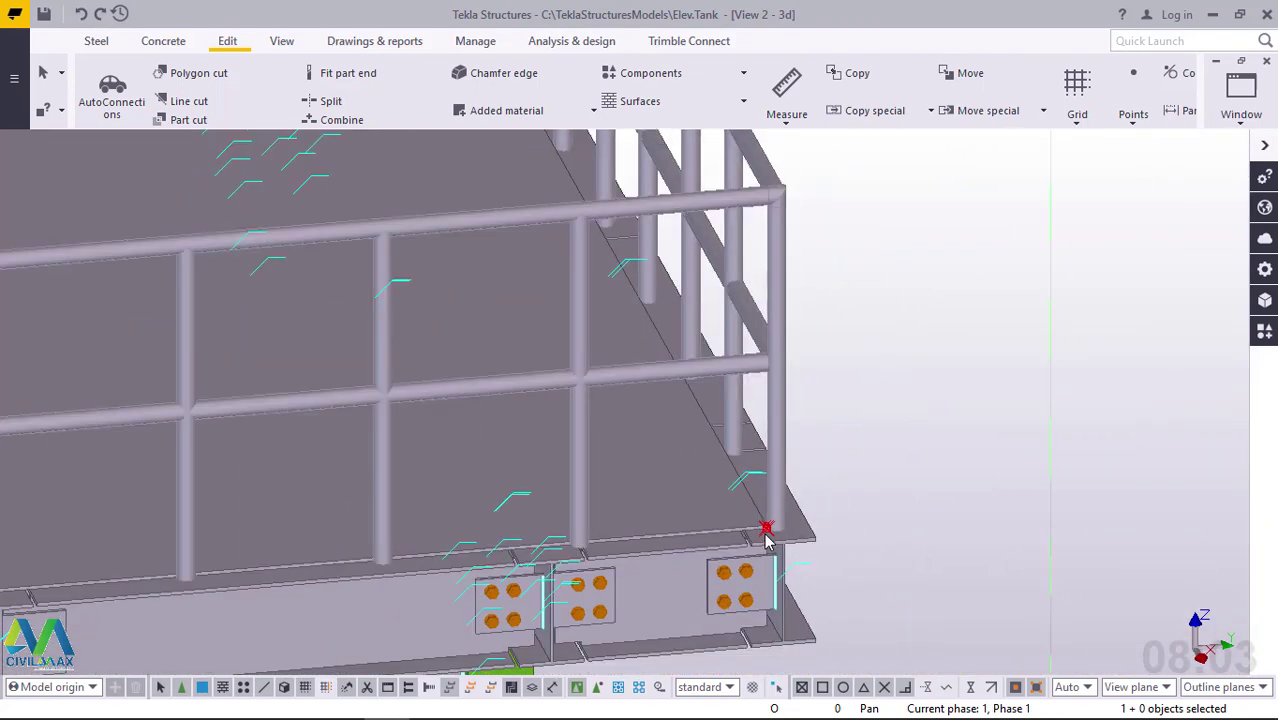
scroll(730, 475, "down", 2)
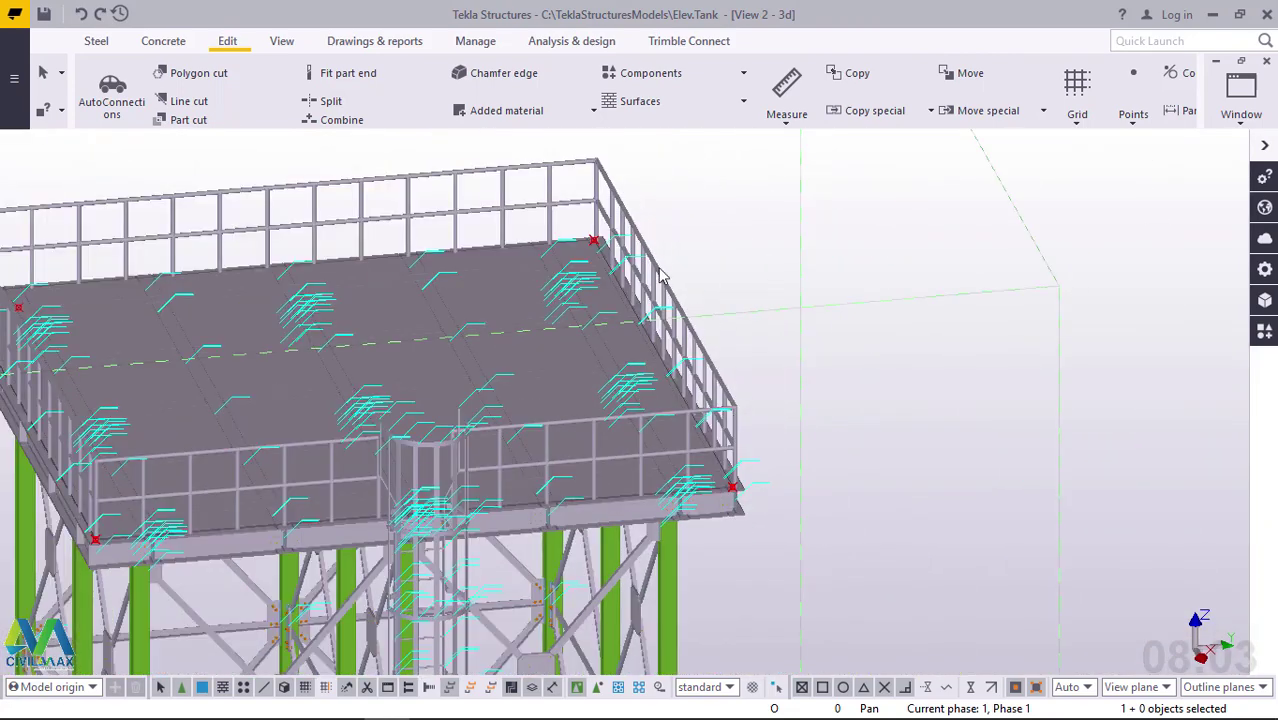
scroll(735, 490, "up", 10)
scroll(590, 256, "up", 10)
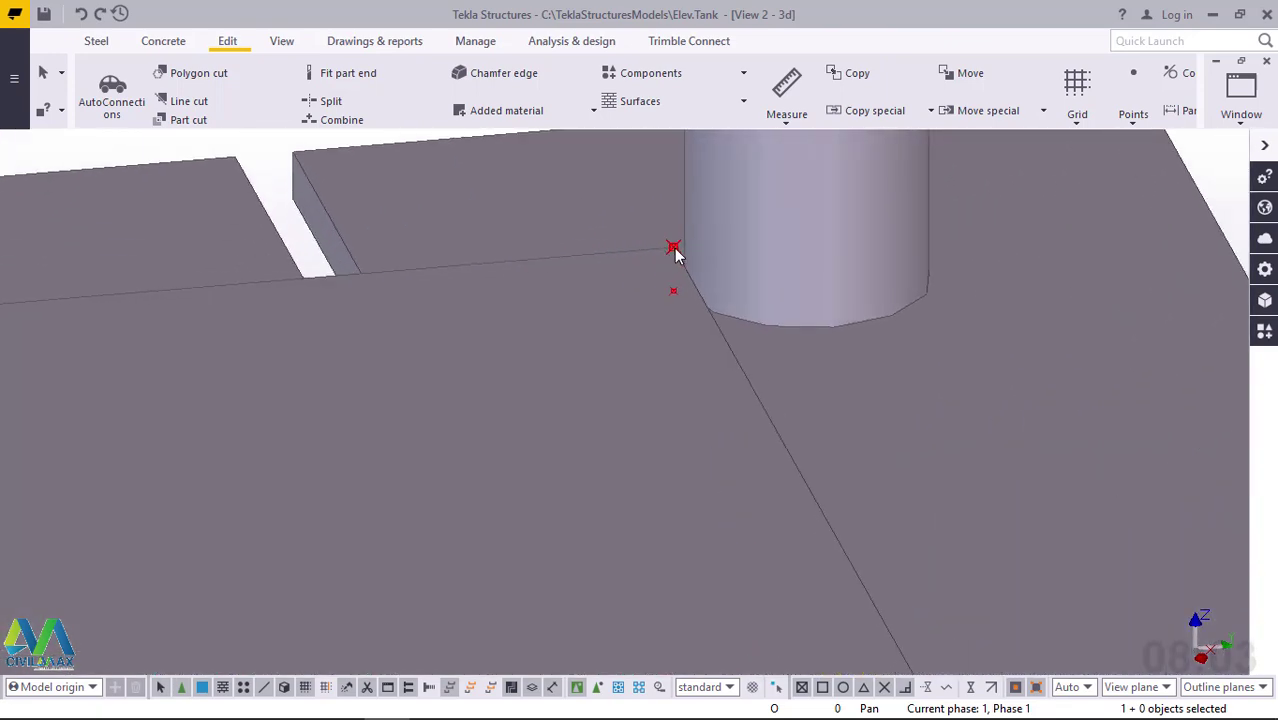
right_click(675, 253)
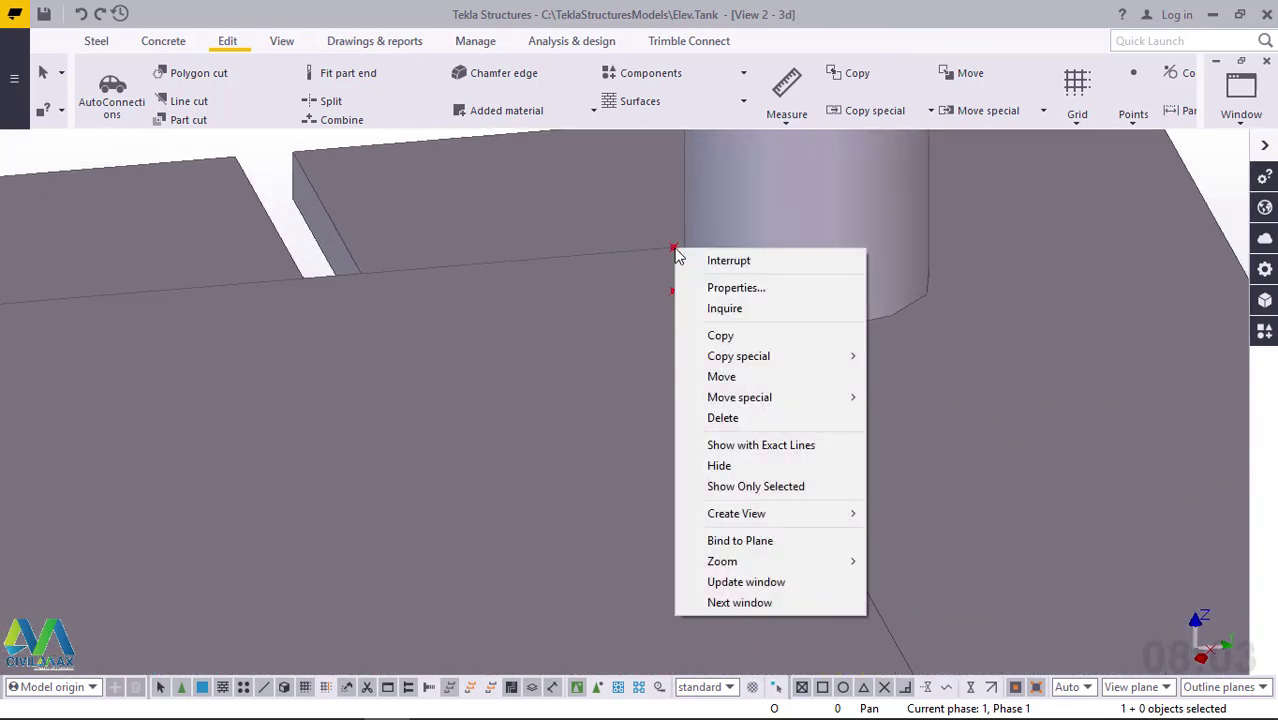
left_click(725, 336)
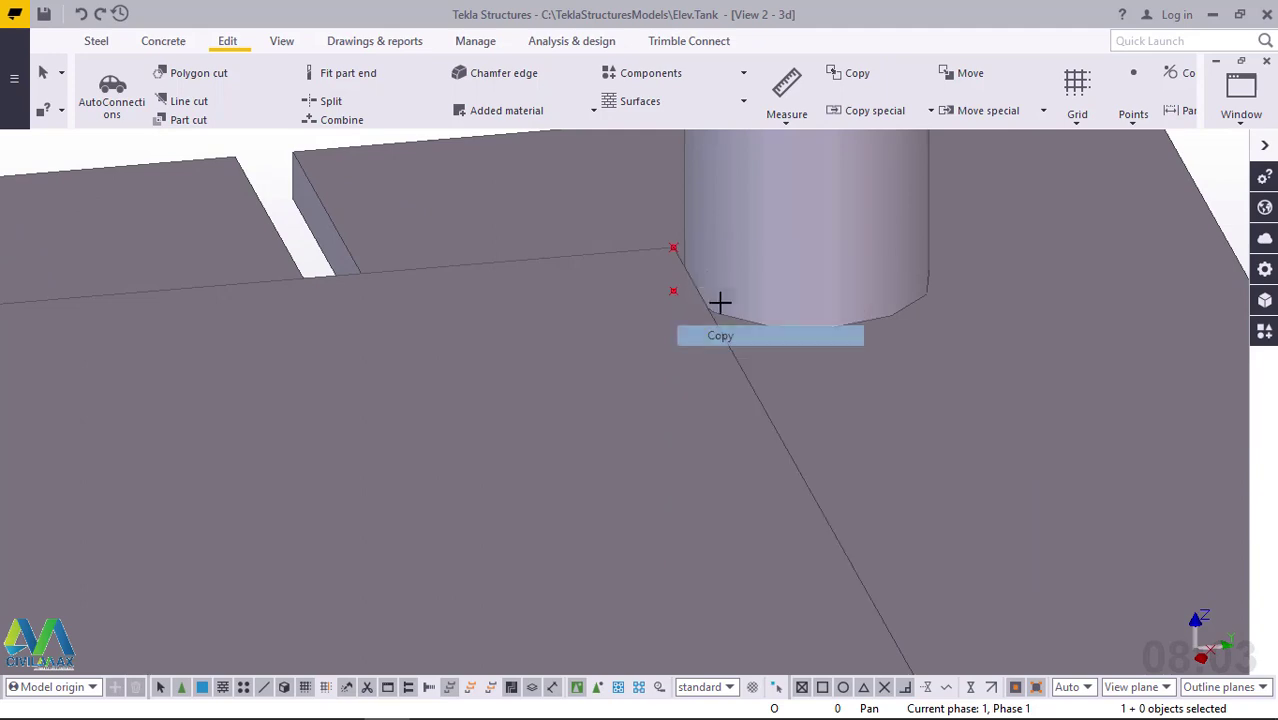
left_click(674, 250)
scroll(757, 257, "down", 8)
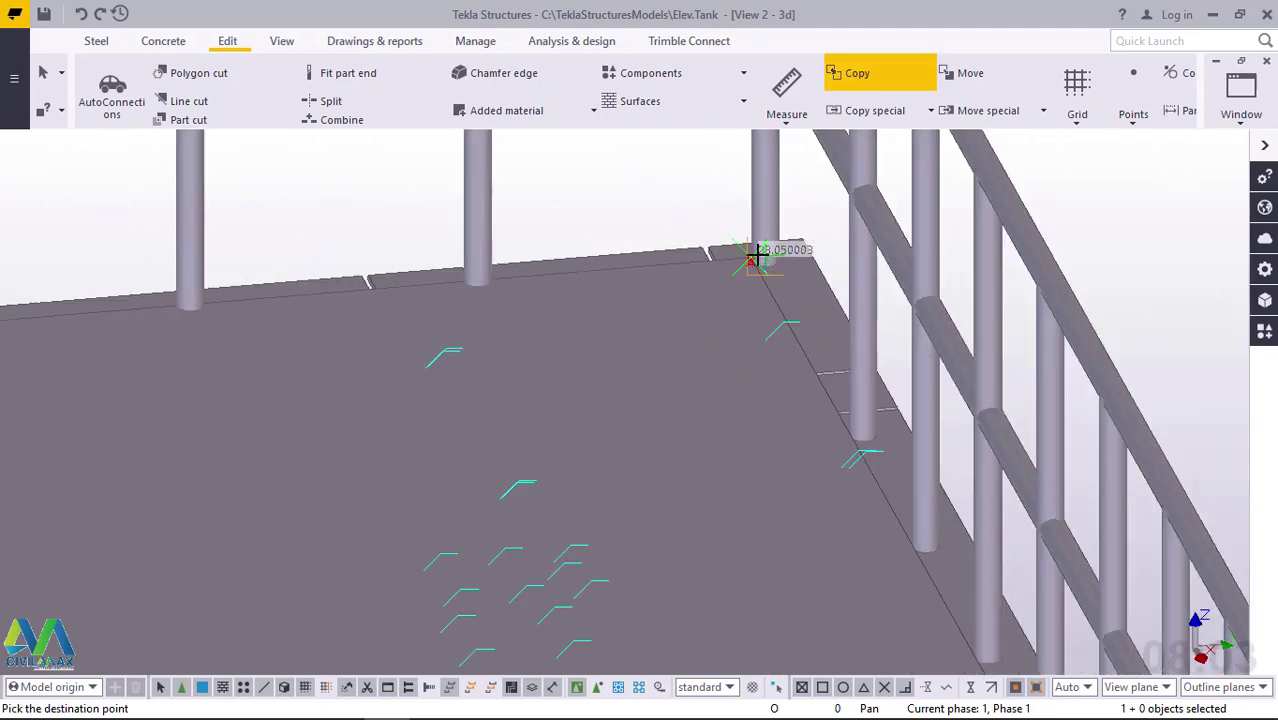
scroll(745, 252, "down", 10)
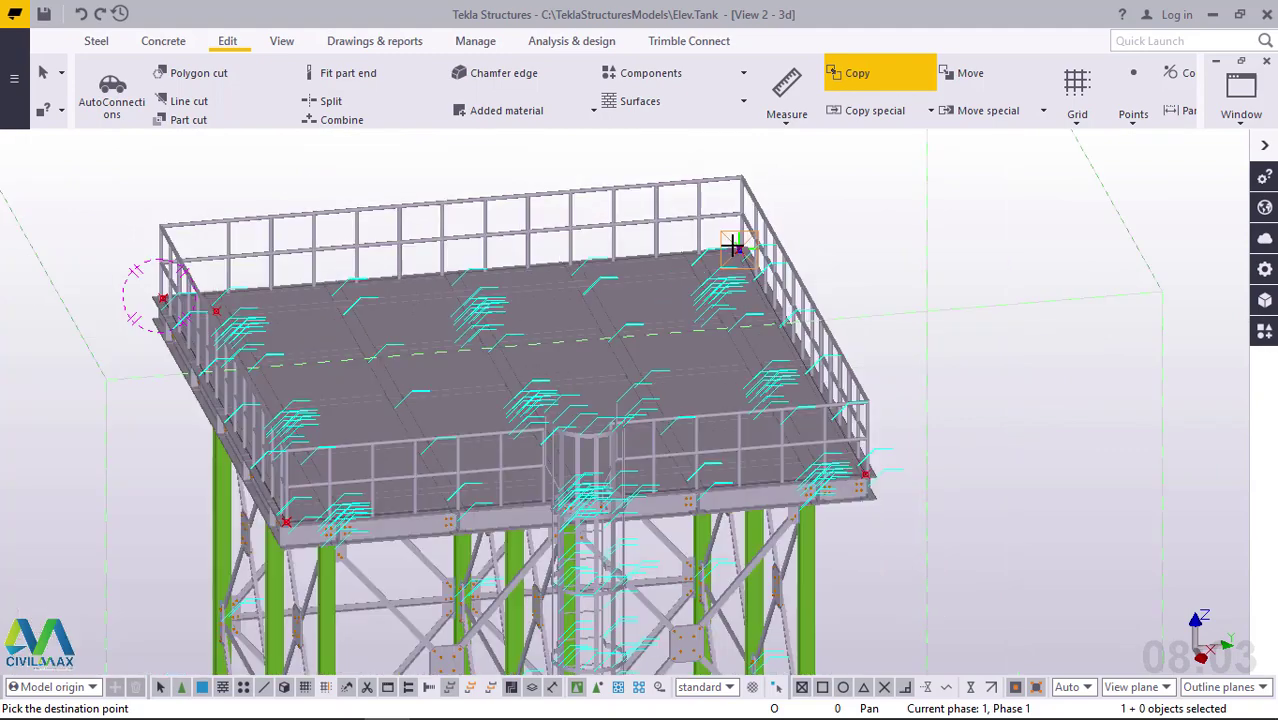
middle_click_drag(733, 245, 436, 434, "ctrl")
scroll(339, 471, "up", 10)
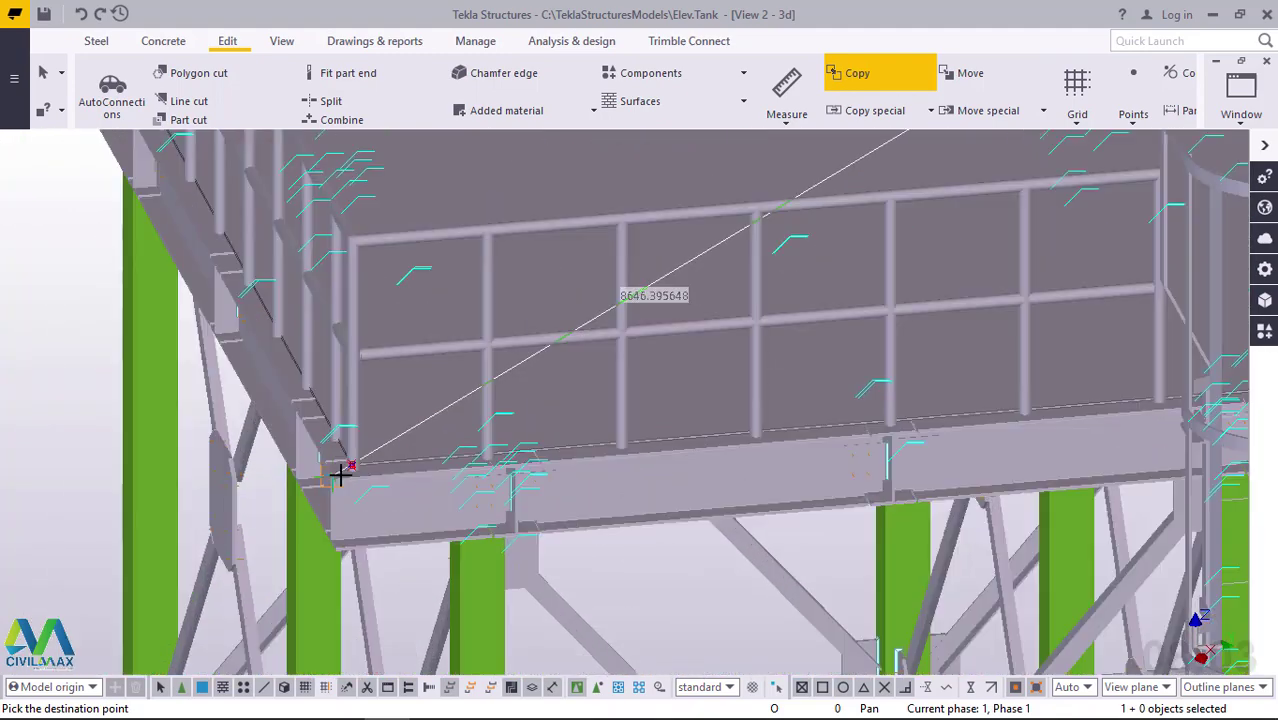
scroll(340, 472, "up", 10)
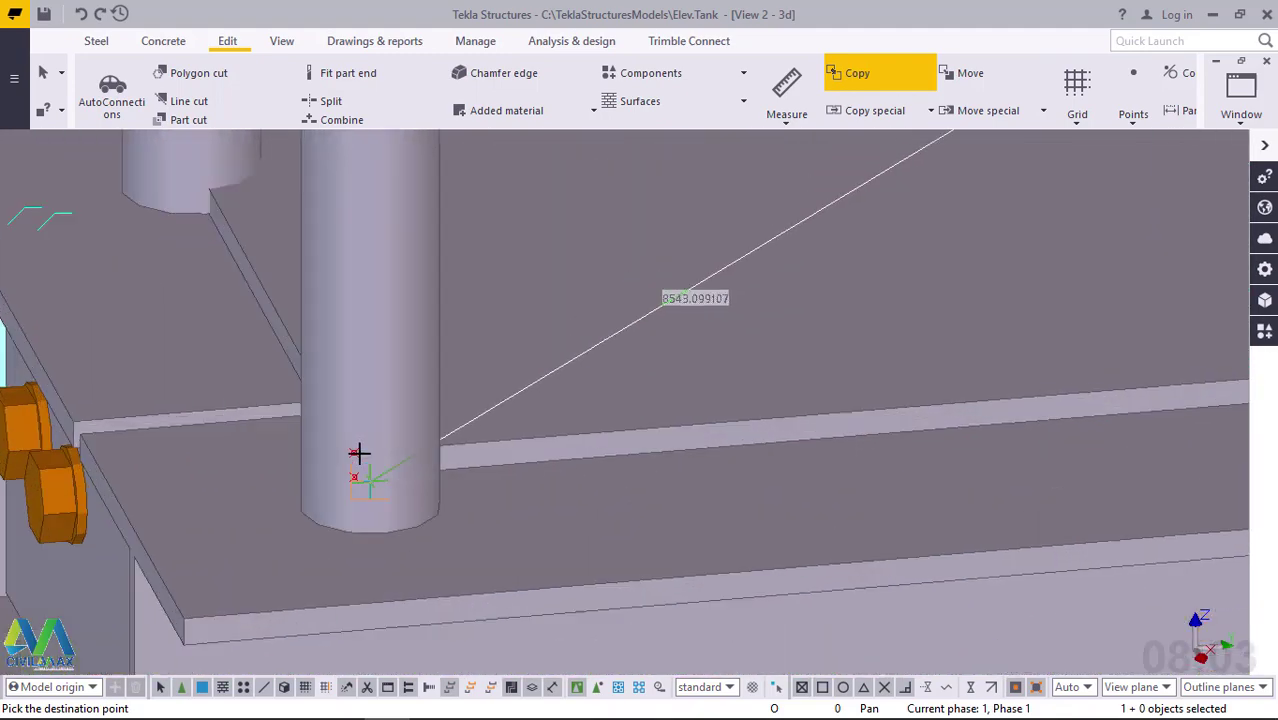
scroll(358, 453, "up", 6)
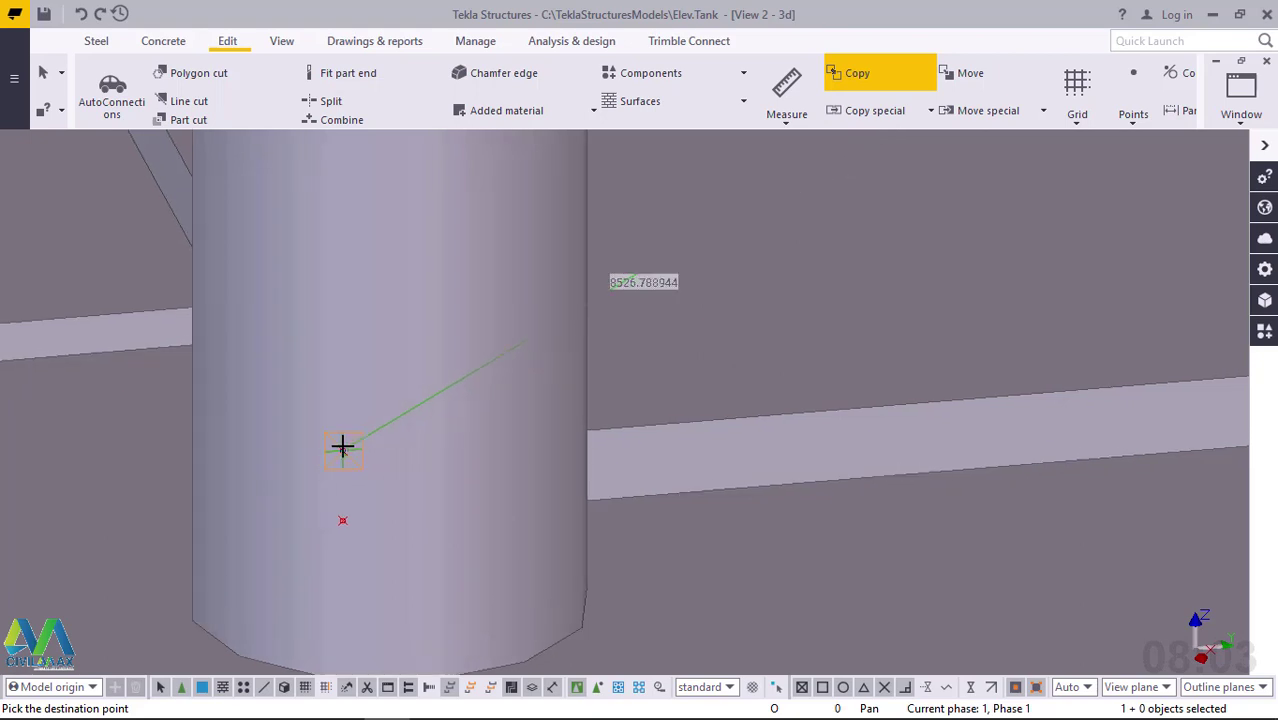
type("650")
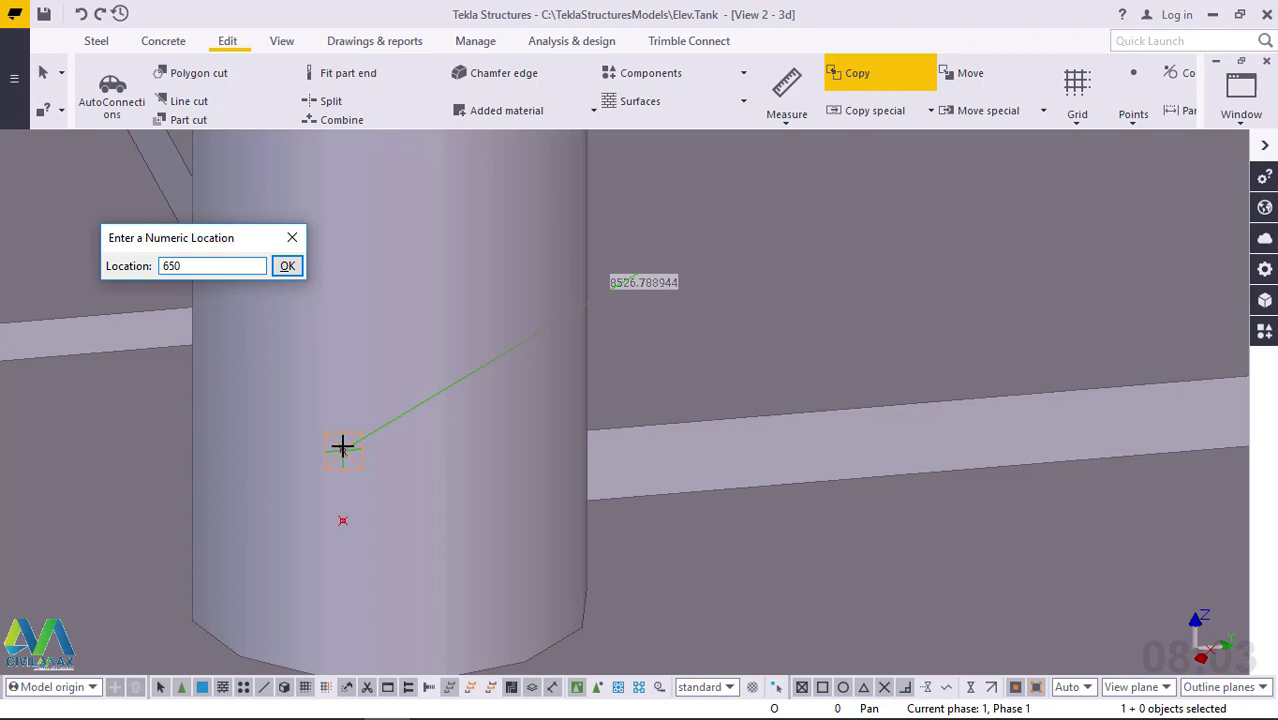
key("Return")
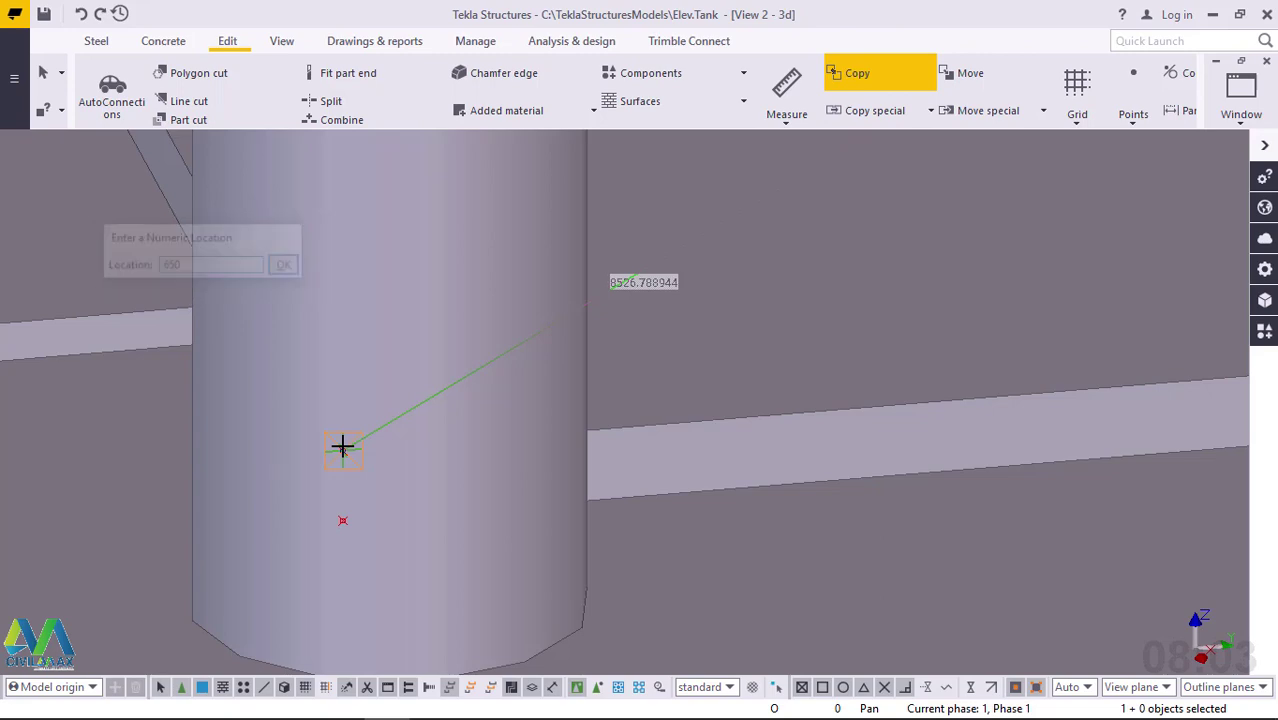
right_click(636, 287)
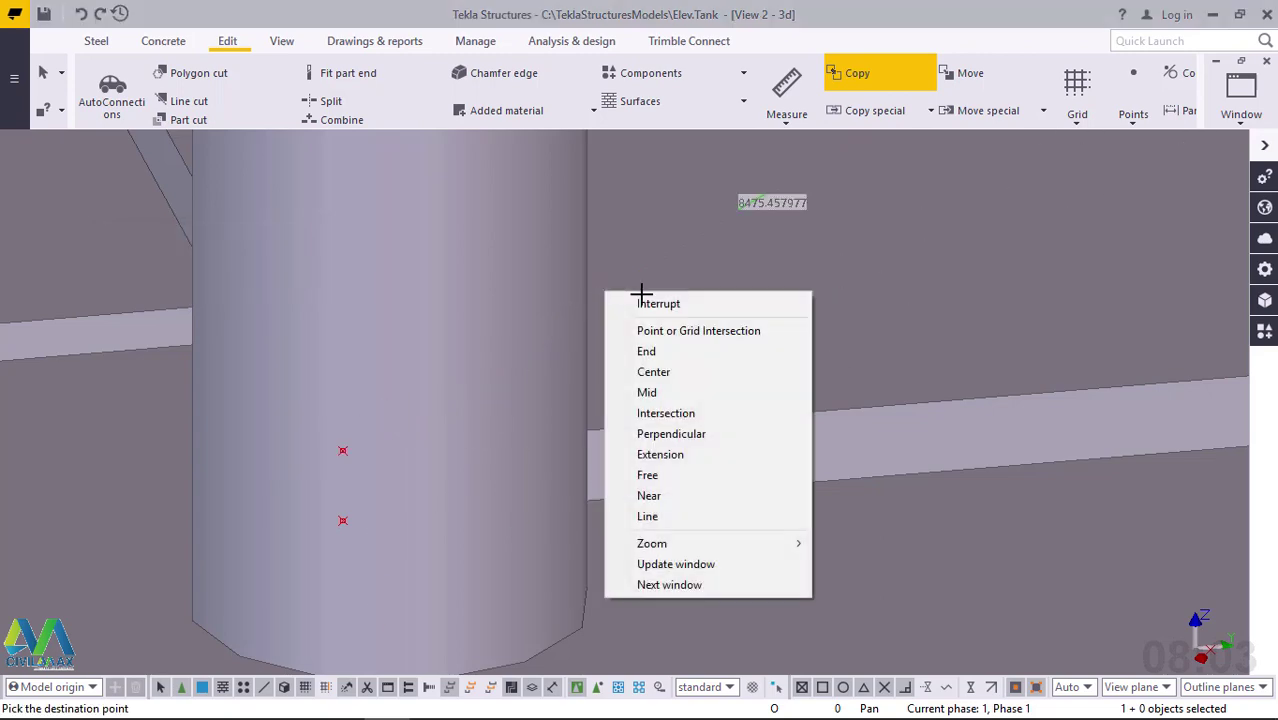
left_click(679, 301)
Step: Copy the far right corner's top-face point by the vector from its 650 mm inner copy to the top-face point in the front left corner
scroll(541, 475, "down", 10)
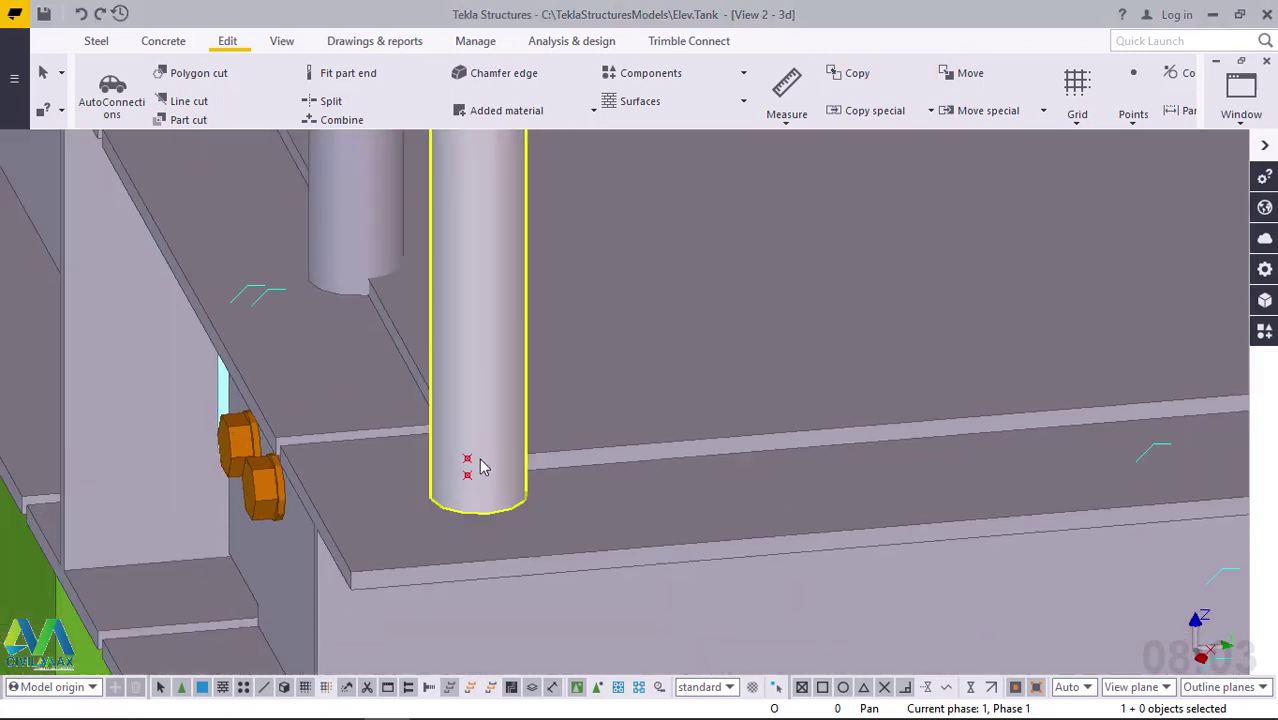
scroll(425, 482, "down", 10)
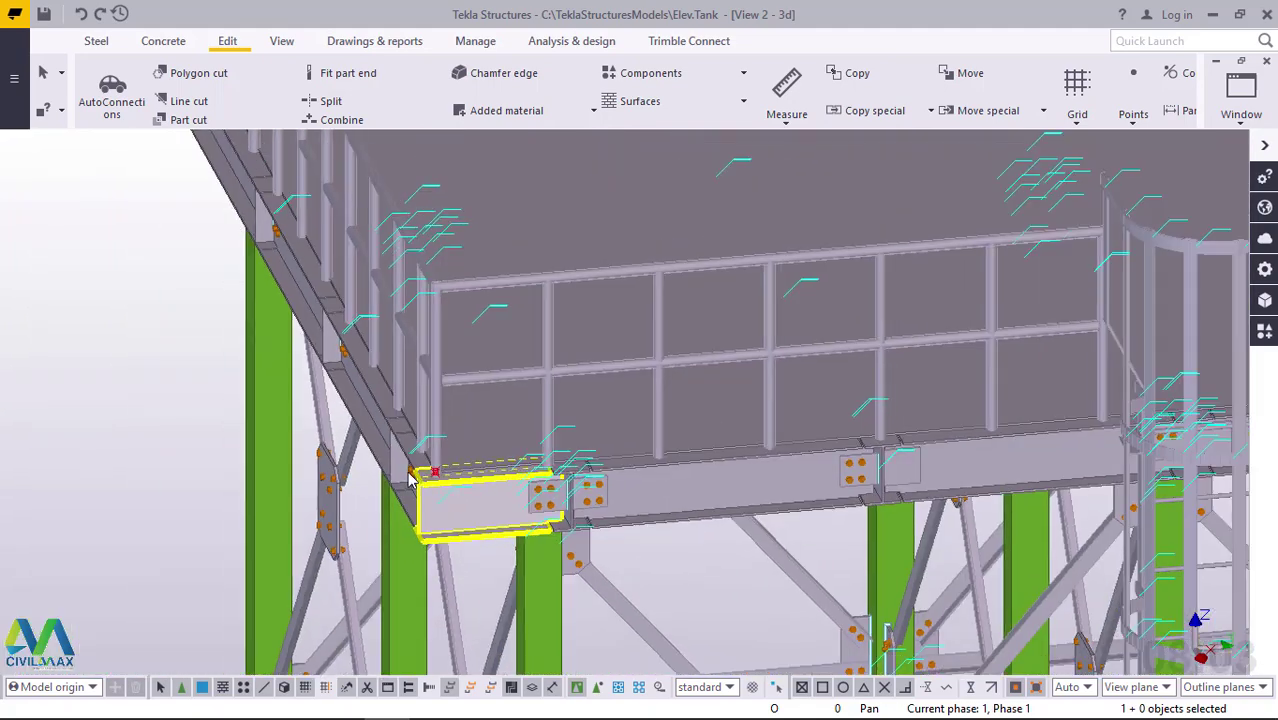
scroll(410, 485, "down", 3)
scroll(660, 355, "up", 12)
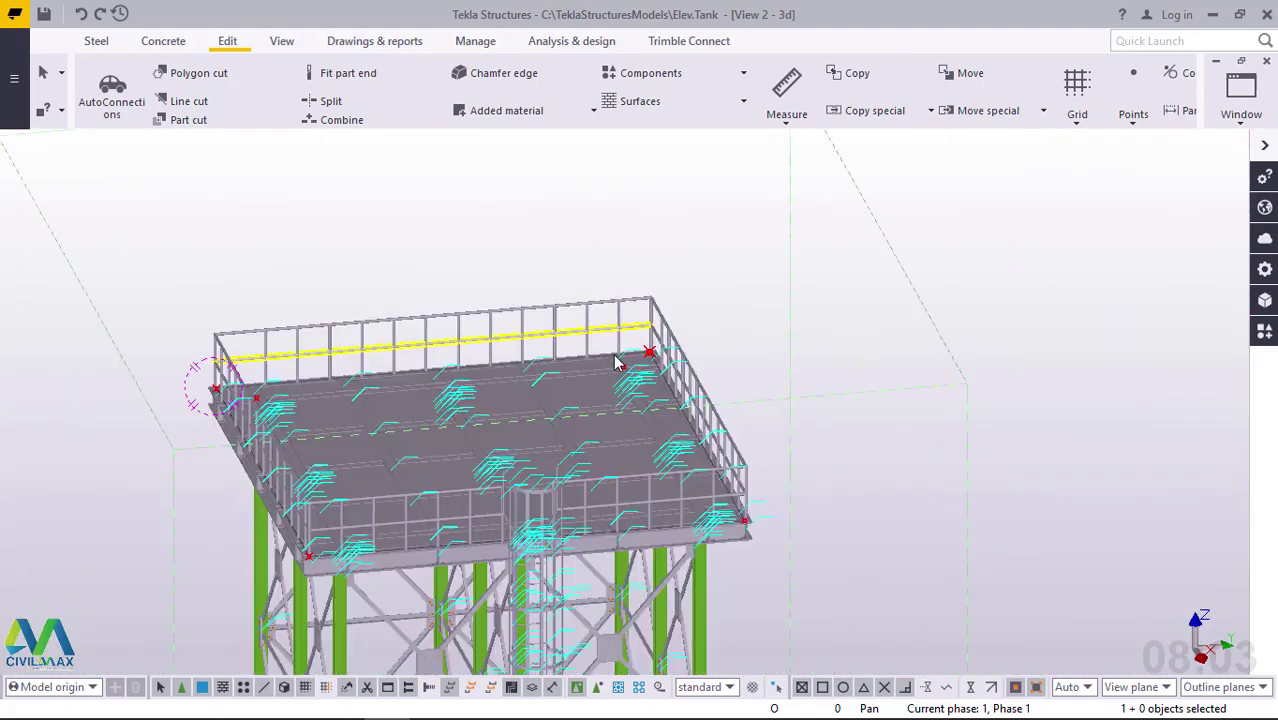
scroll(686, 363, "up", 5)
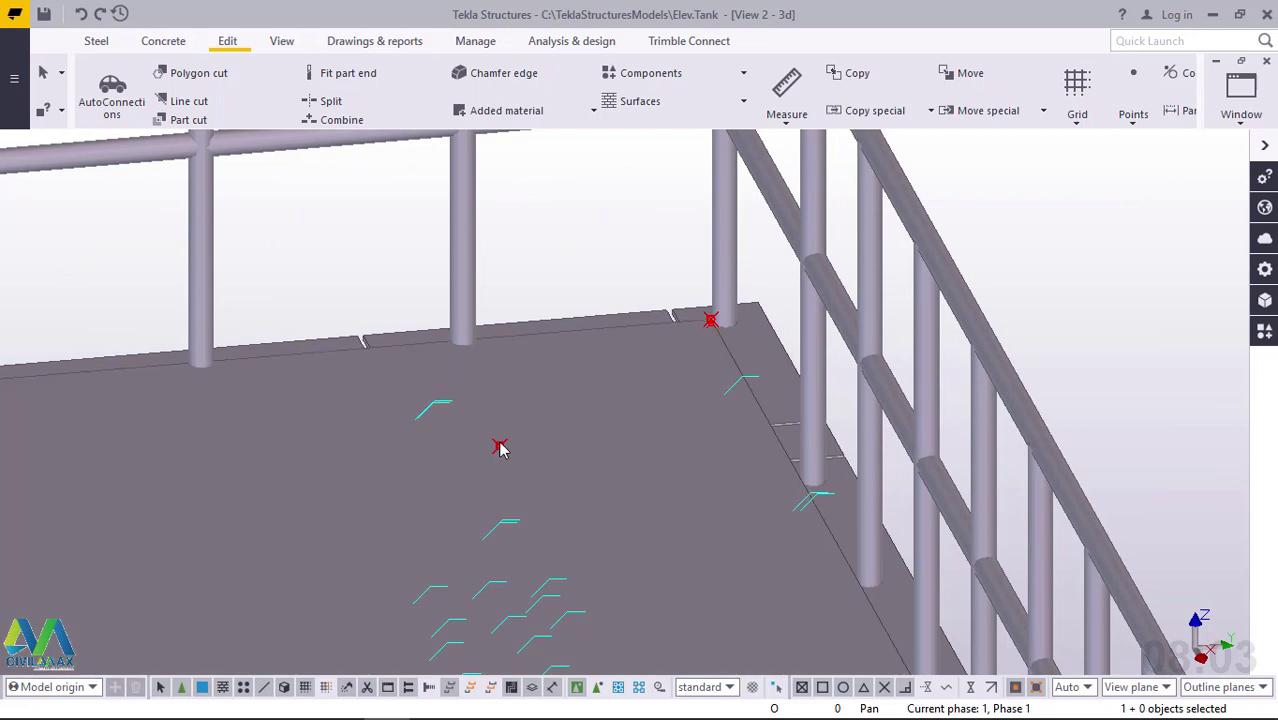
scroll(710, 322, "up", 5)
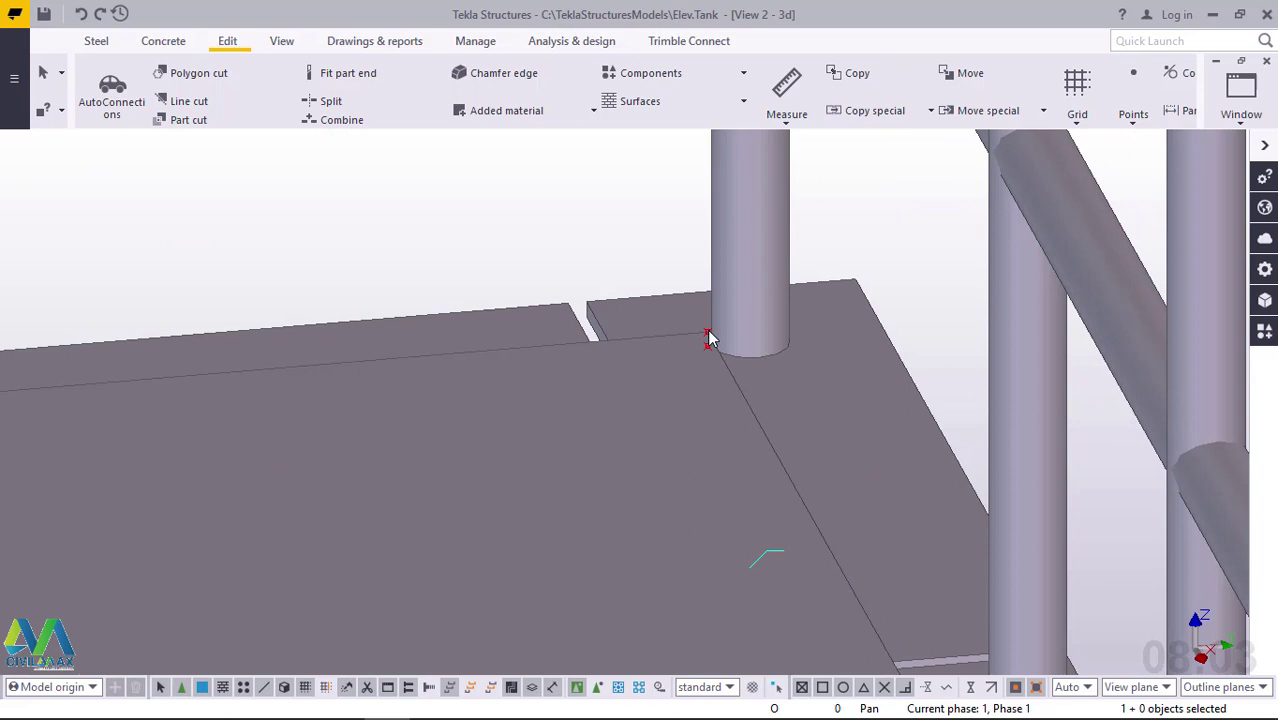
right_click(549, 218)
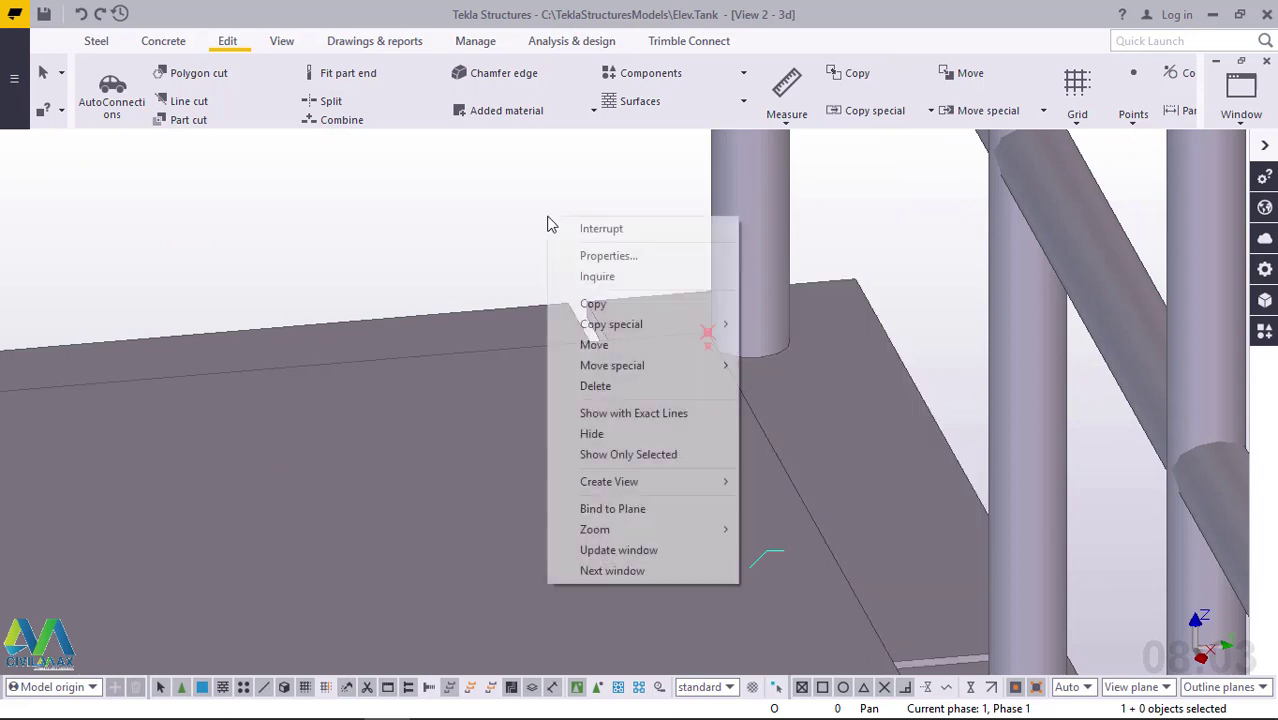
left_click(593, 304)
scroll(618, 250, "down", 4)
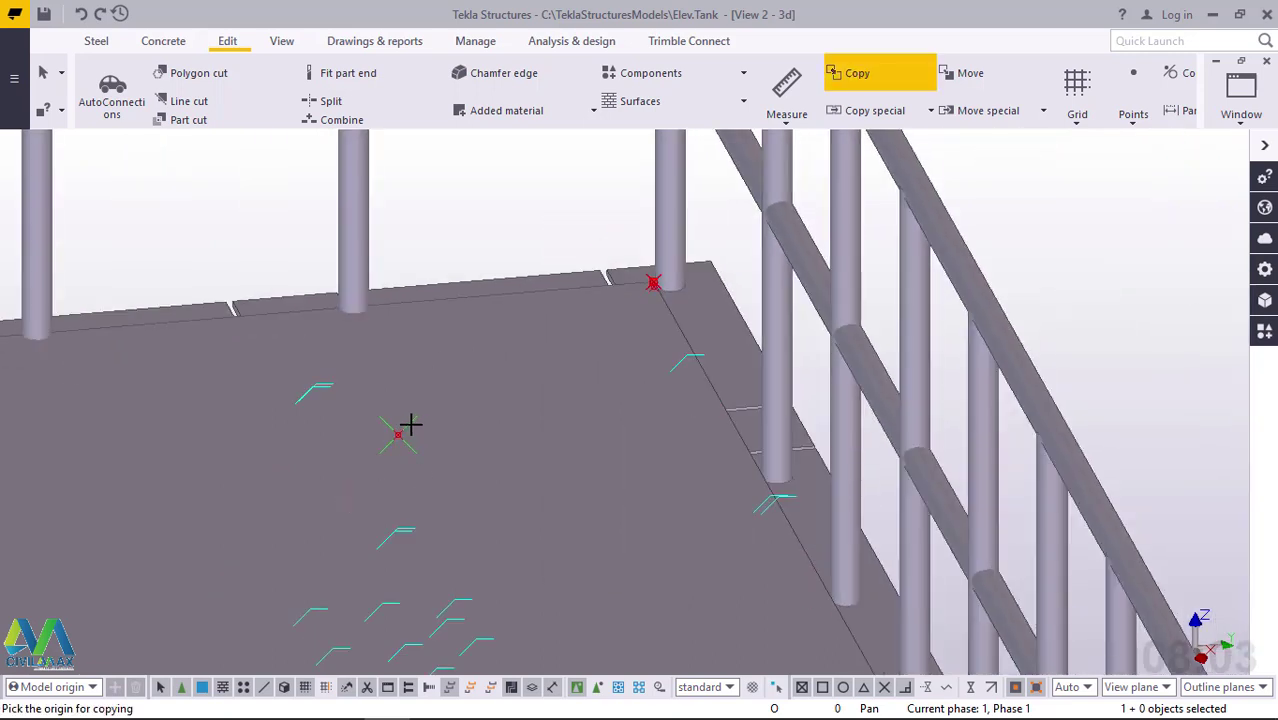
scroll(410, 425, "up", 4)
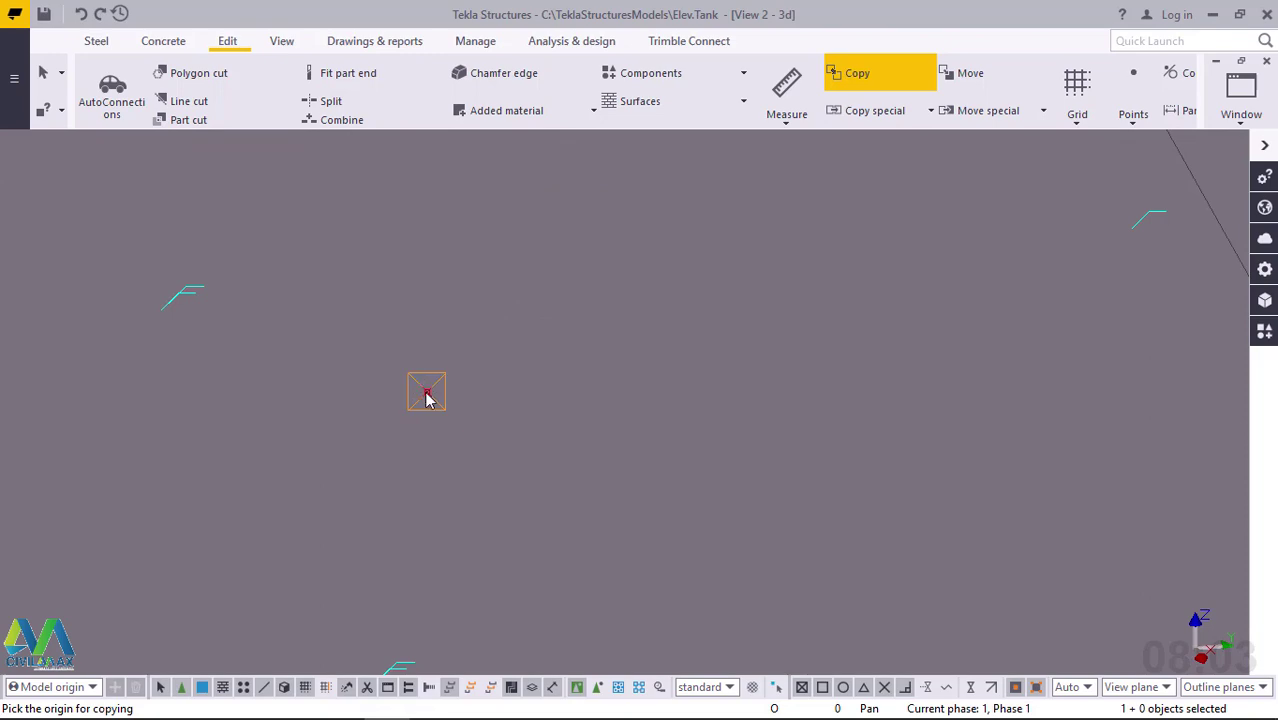
left_click(426, 398)
scroll(640, 270, "down", 5)
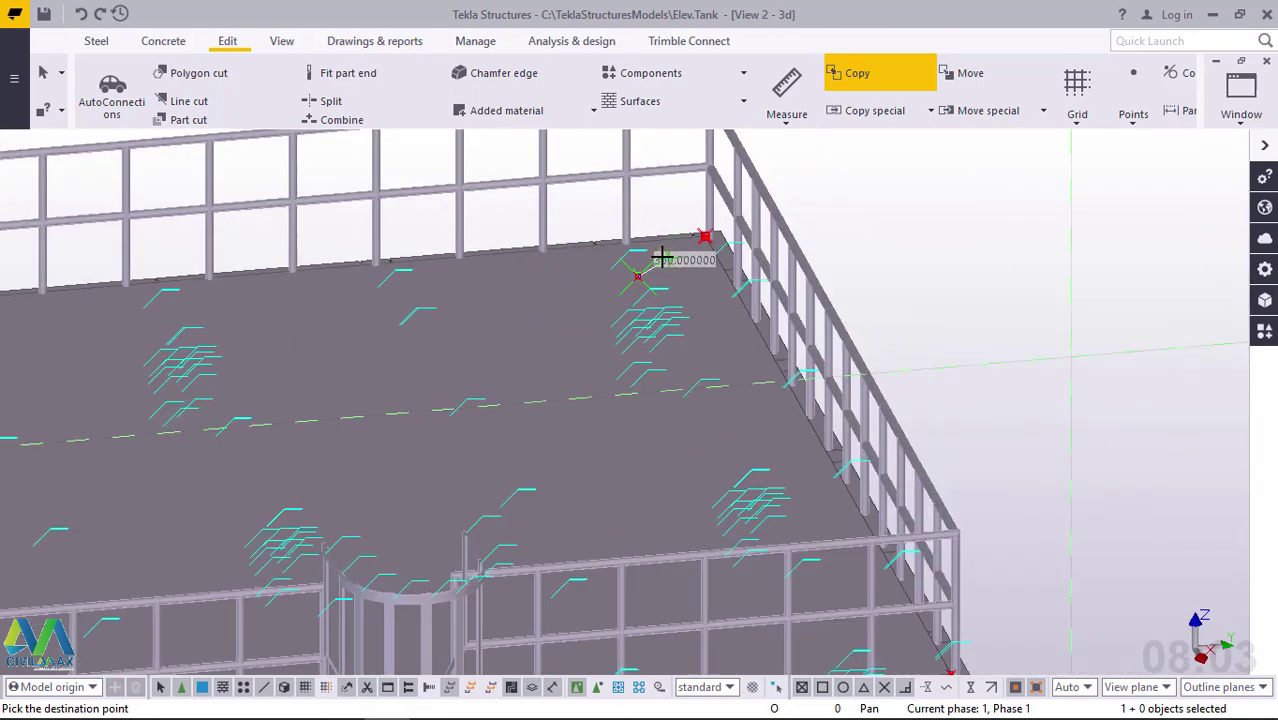
scroll(658, 254, "down", 5)
scroll(325, 455, "up", 5)
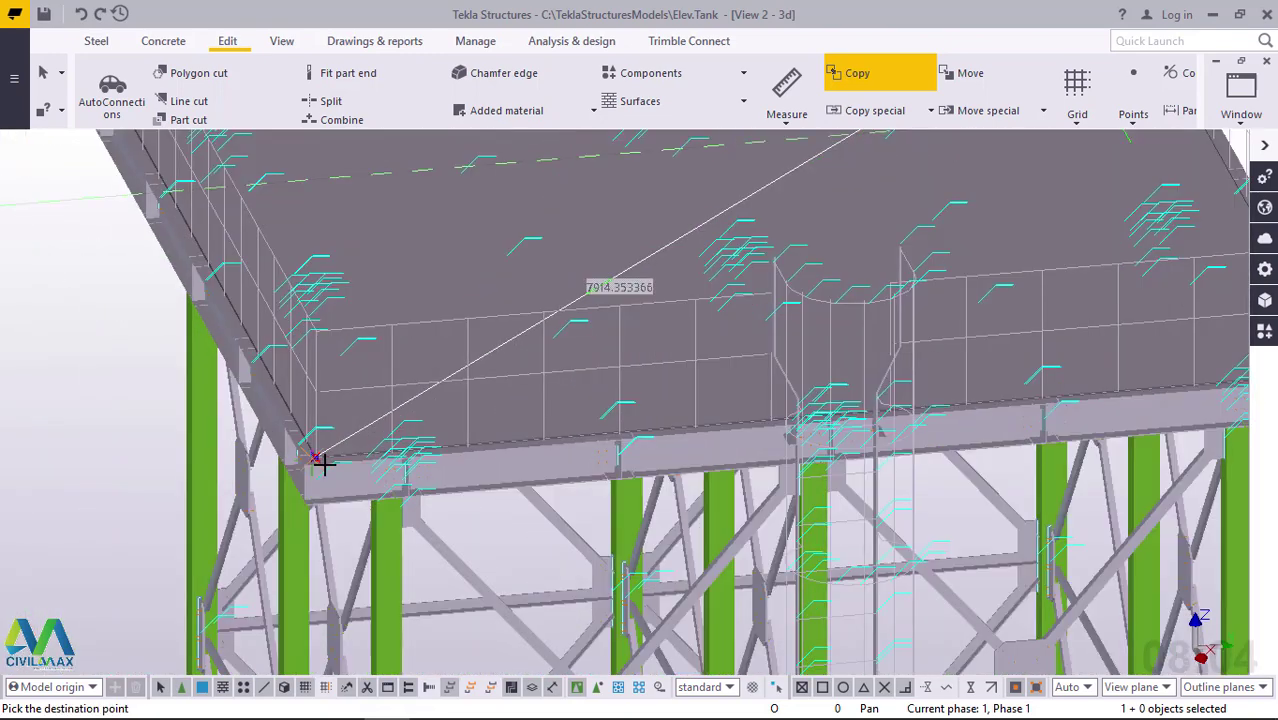
scroll(320, 462, "up", 6)
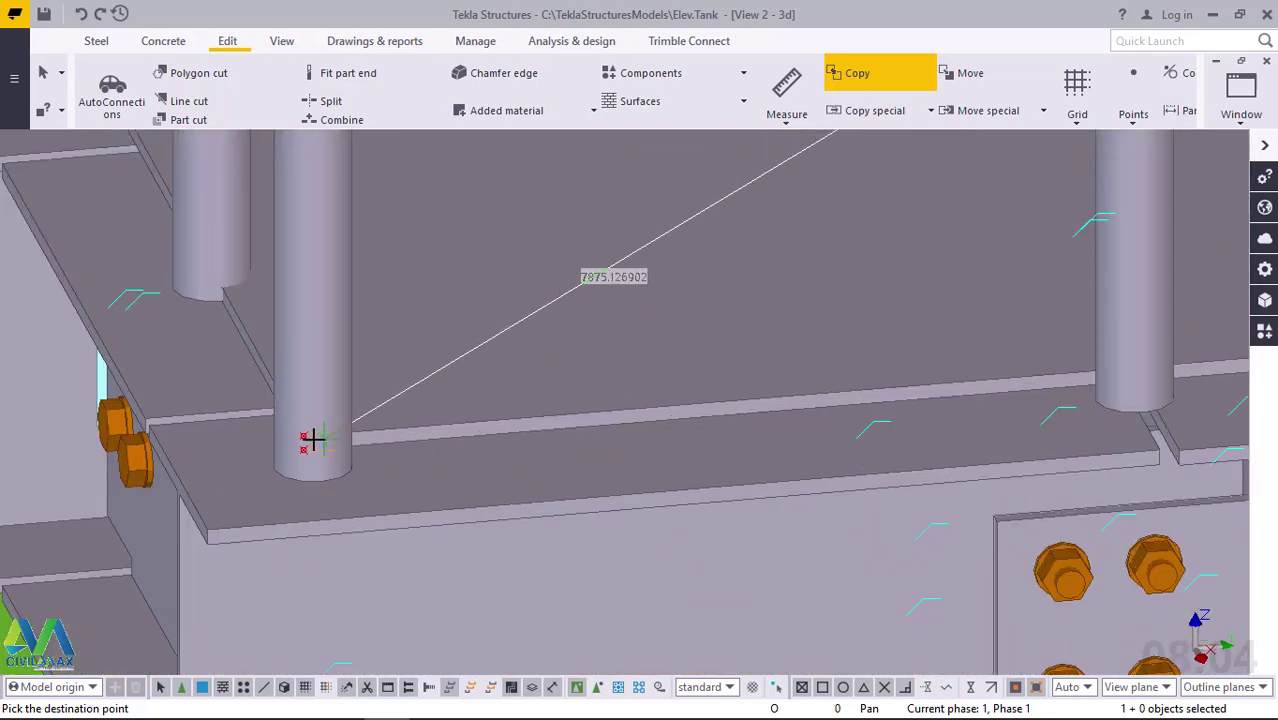
scroll(313, 440, "up", 3)
scroll(290, 431, "up", 5)
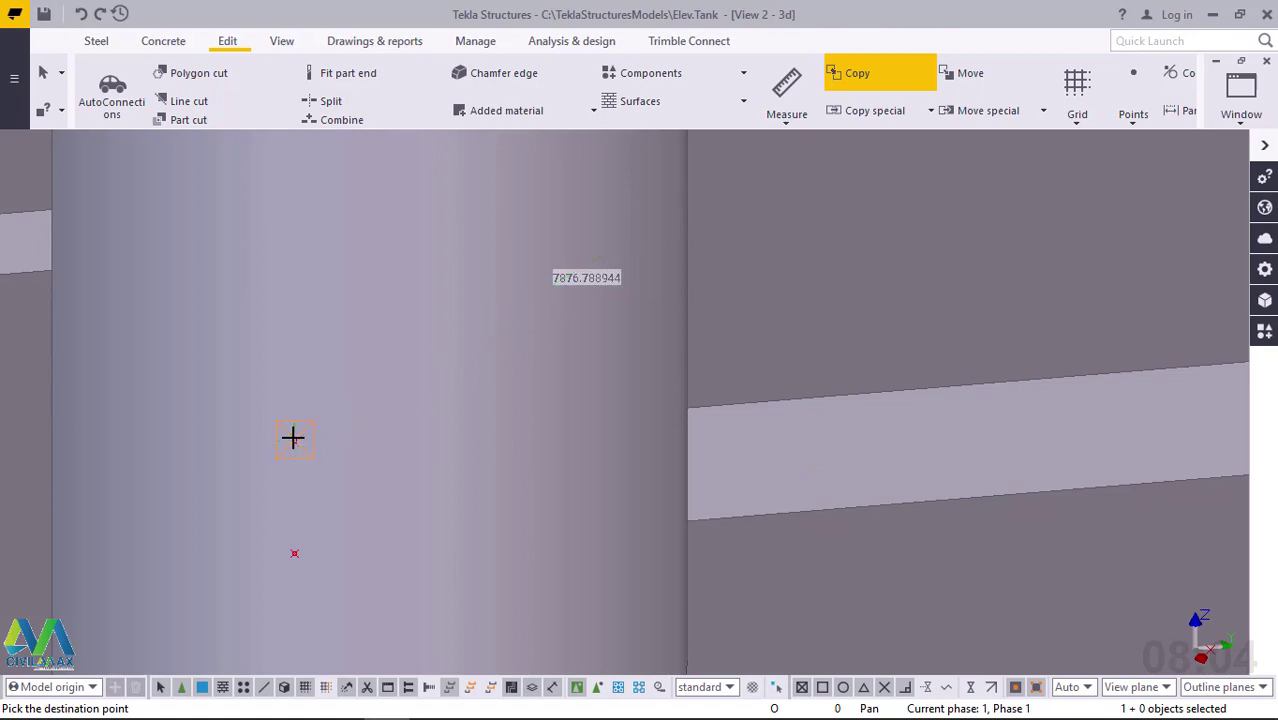
left_click(292, 437)
right_click(739, 256)
left_click(752, 270)
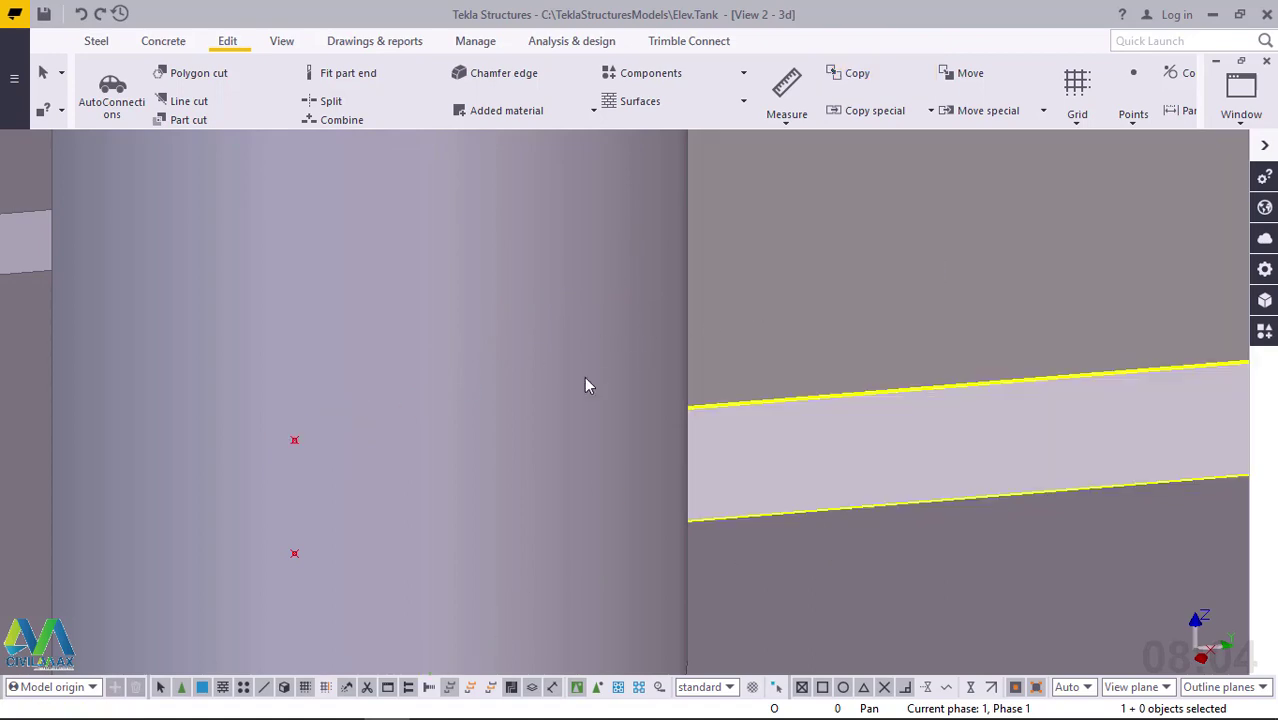
Step: Copy the deck plate's top-face point in the platform's front right corner 650 mm diagonally towards the point in the far left corner
scroll(358, 457, "down", 8)
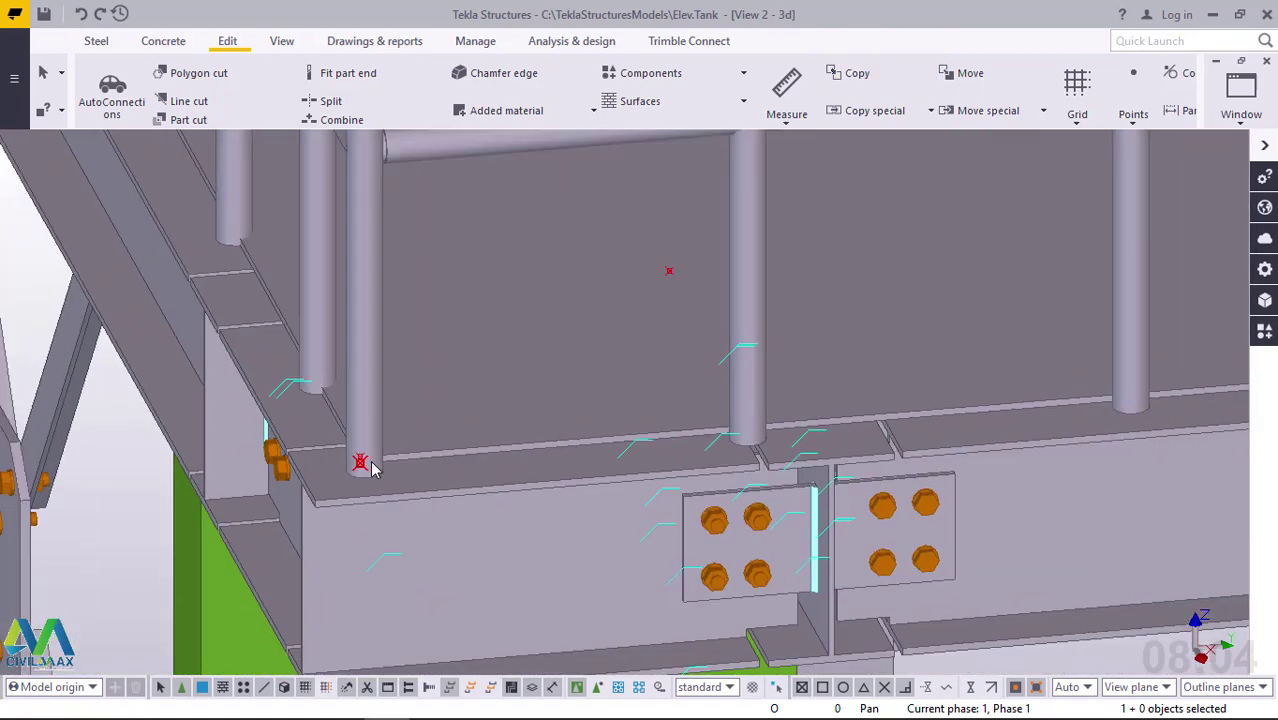
scroll(602, 374, "down", 2)
scroll(542, 365, "up", 8)
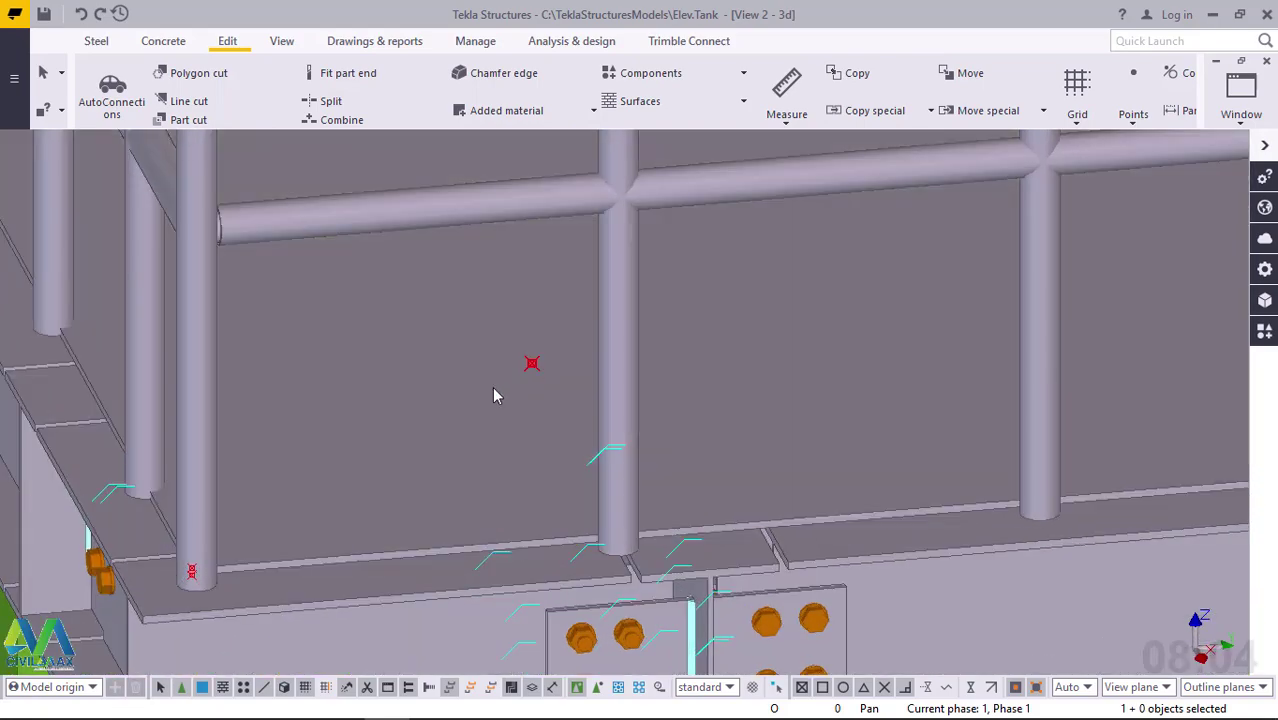
scroll(493, 395, "down", 10)
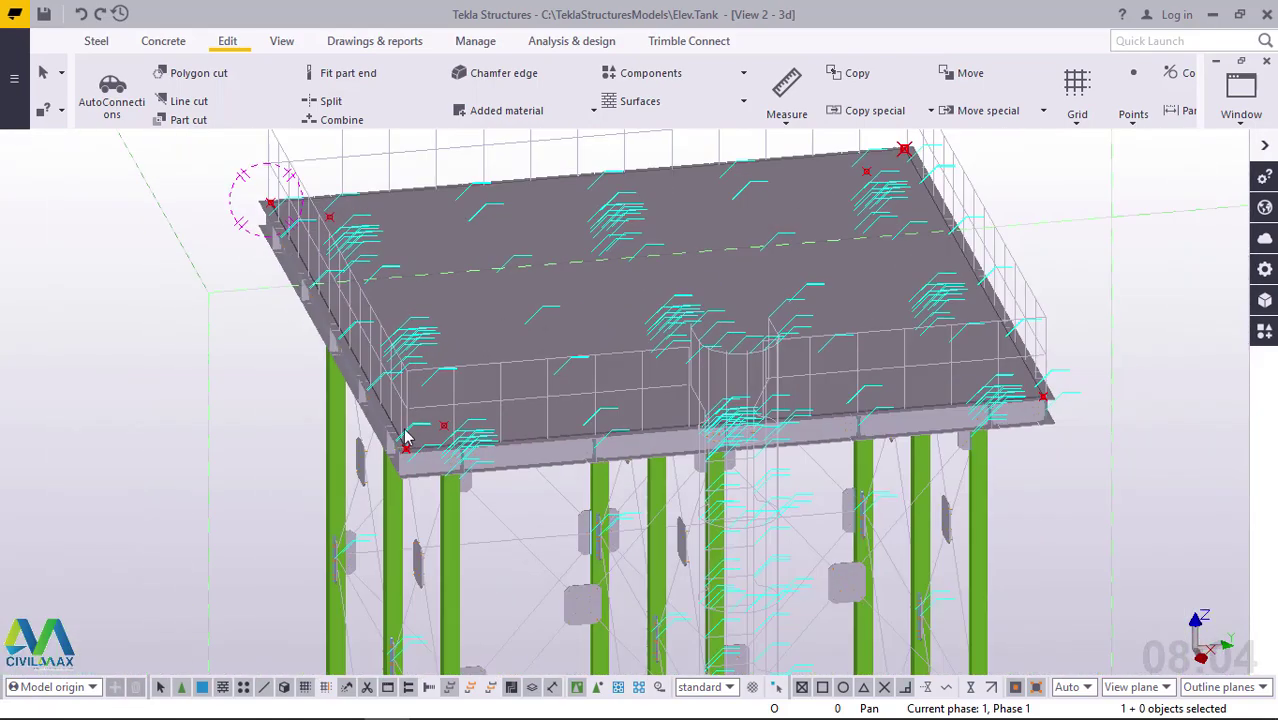
scroll(1045, 395, "up", 10)
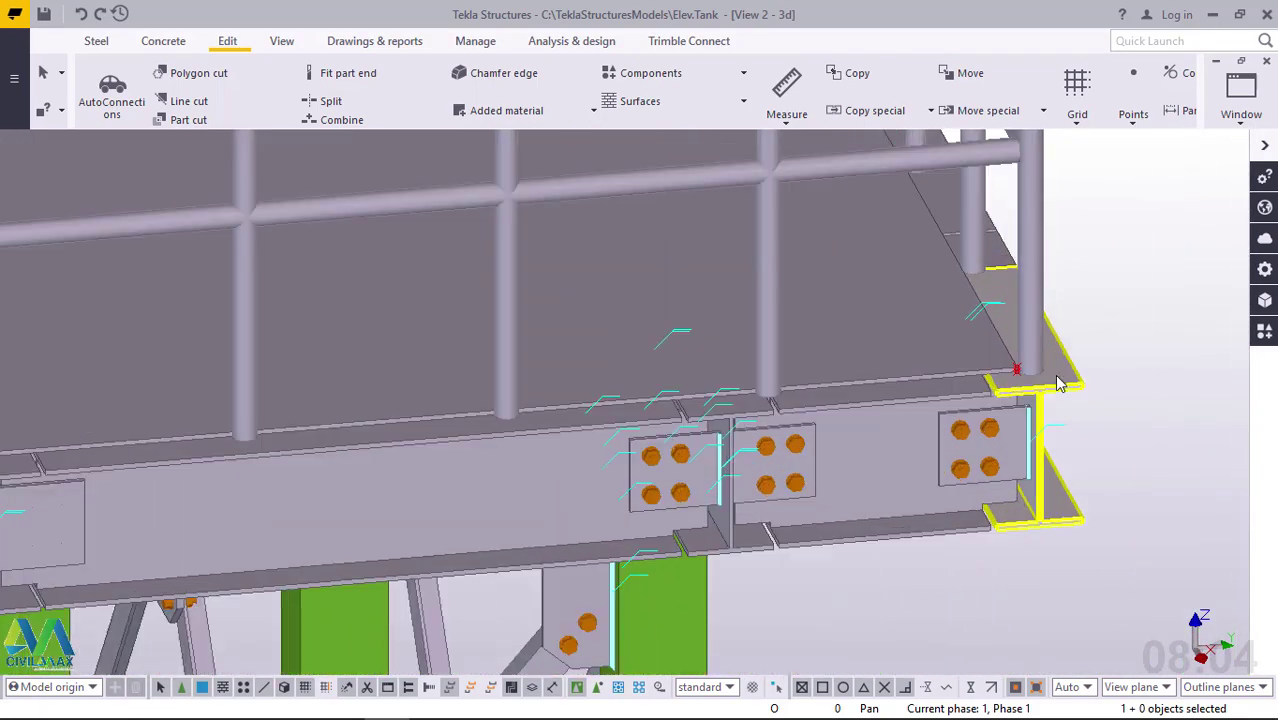
scroll(1060, 384, "up", 8)
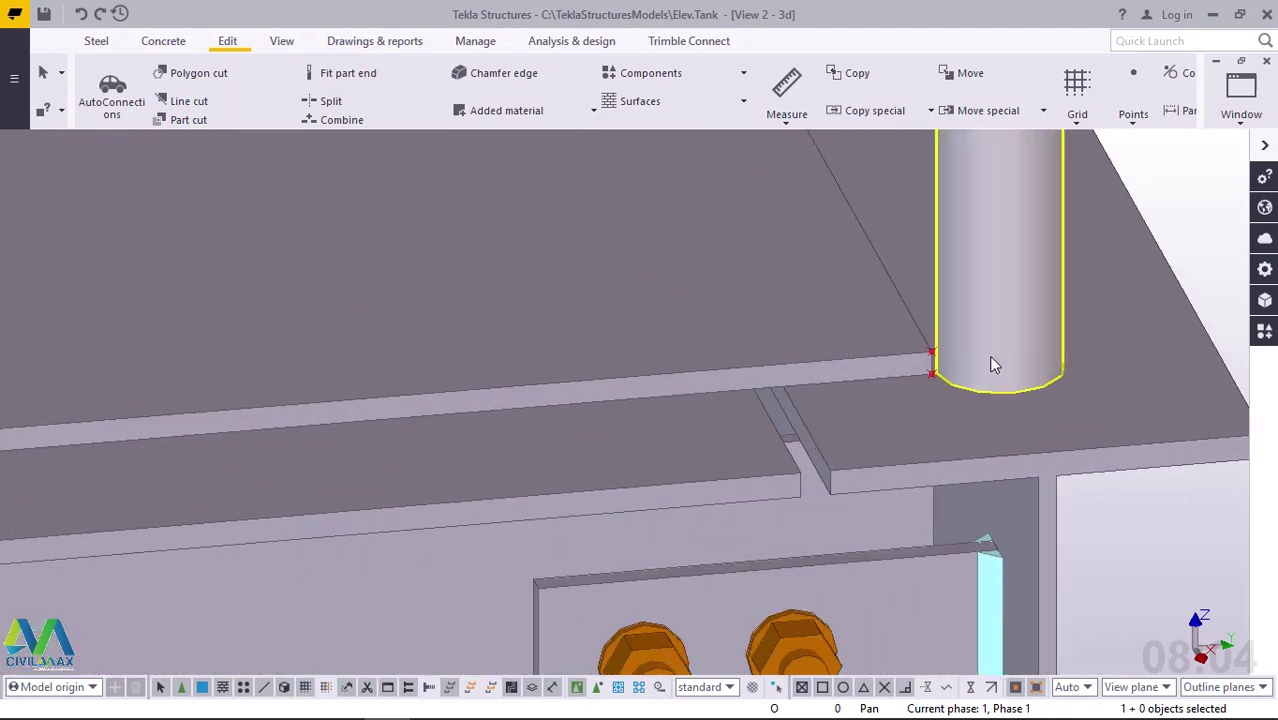
scroll(930, 358, "up", 4)
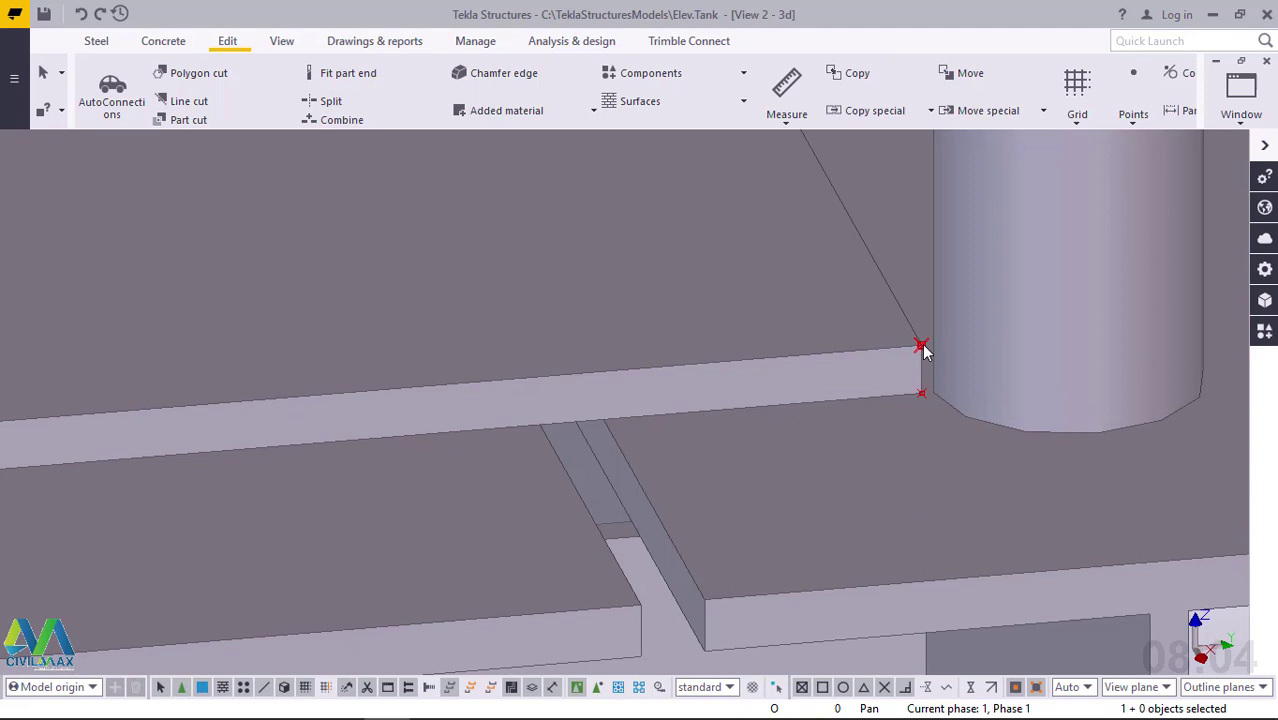
right_click(922, 350)
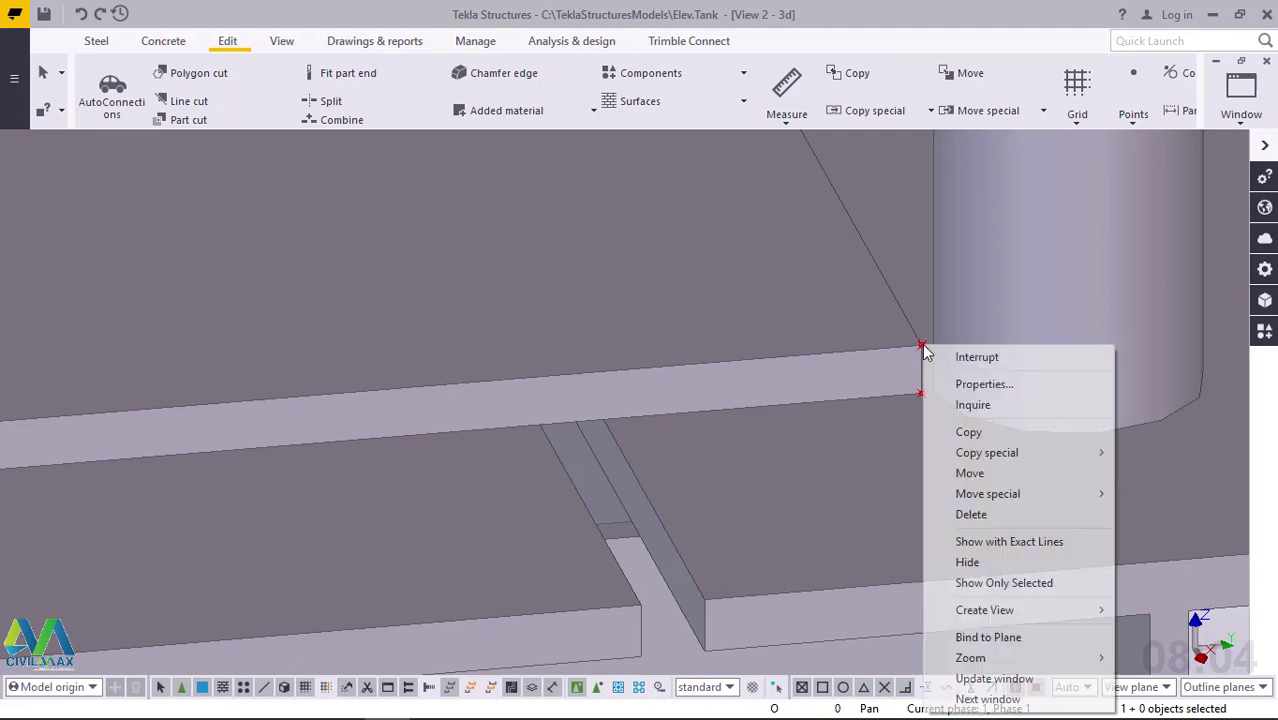
left_click(977, 431)
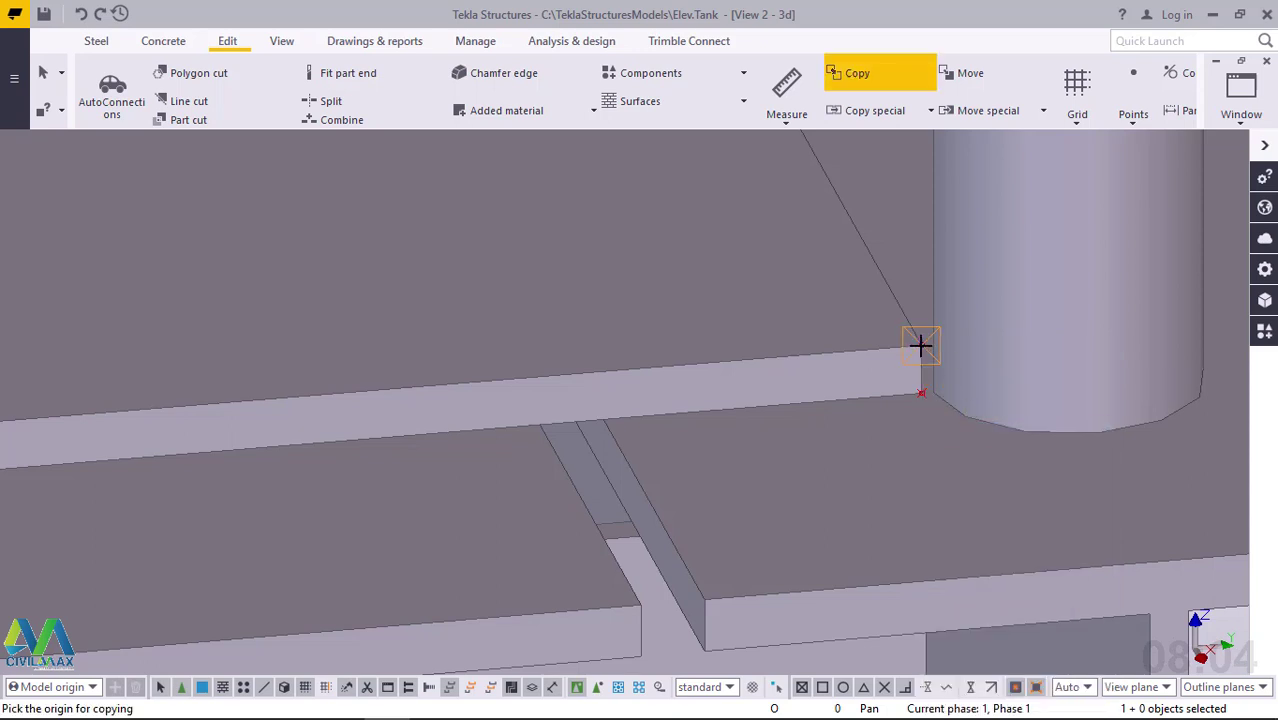
left_click(921, 345)
scroll(944, 408, "down", 6)
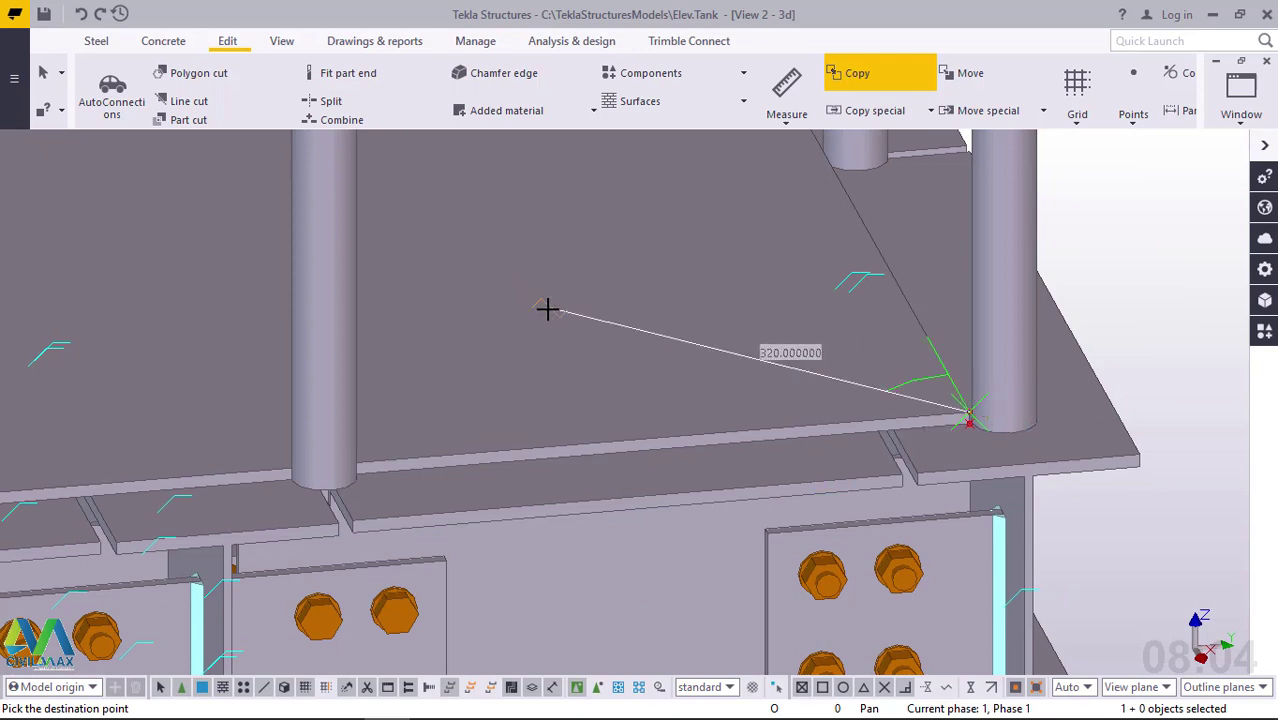
scroll(900, 405, "down", 2)
scroll(933, 418, "down", 2)
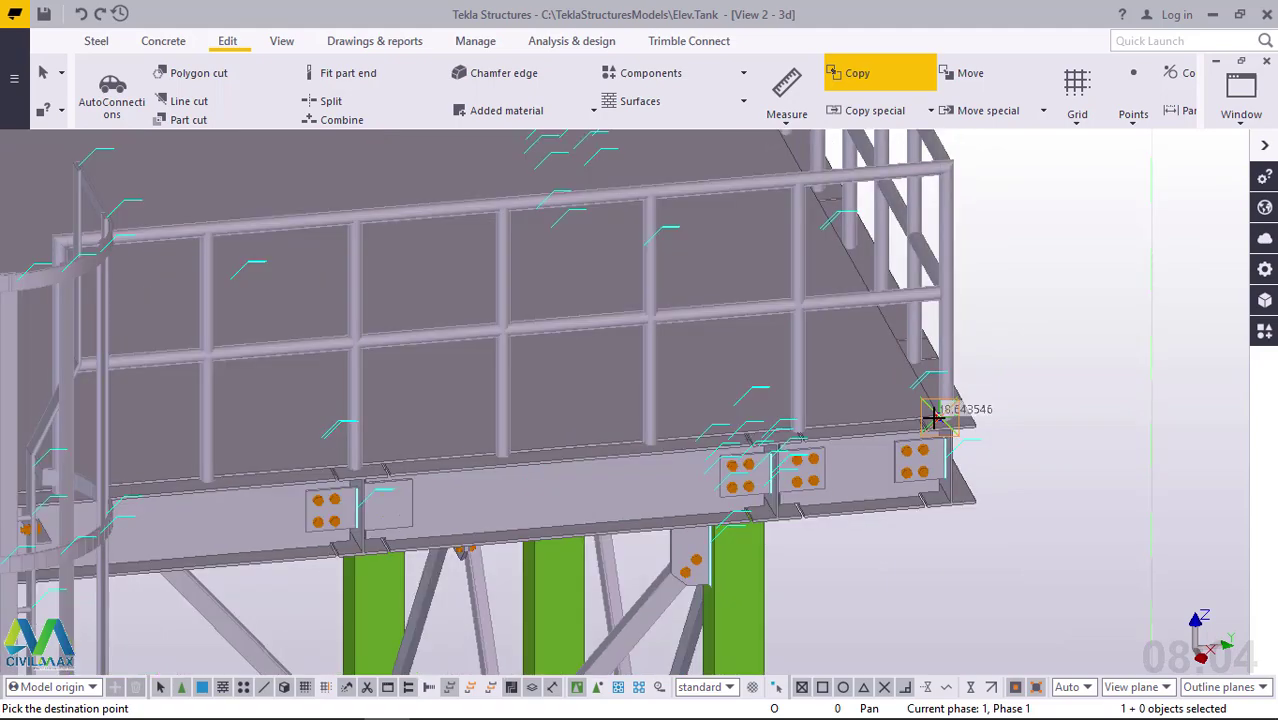
scroll(933, 418, "down", 5)
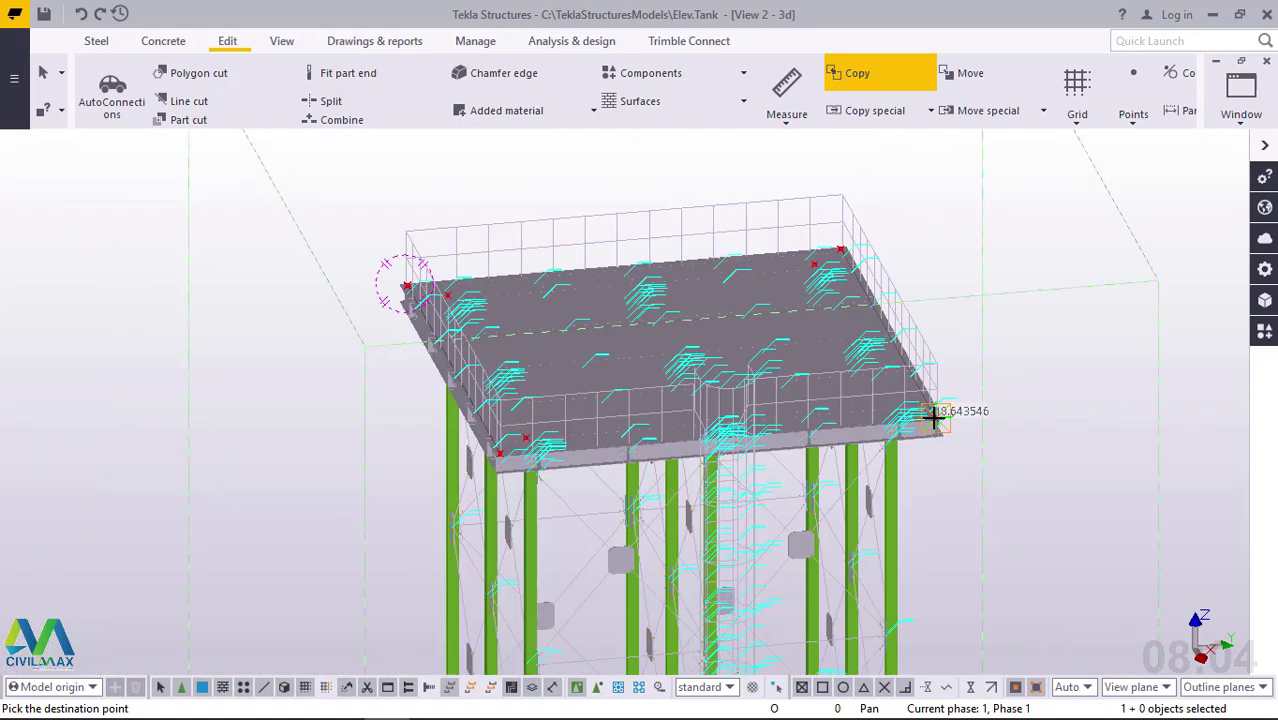
scroll(414, 282, "up", 6)
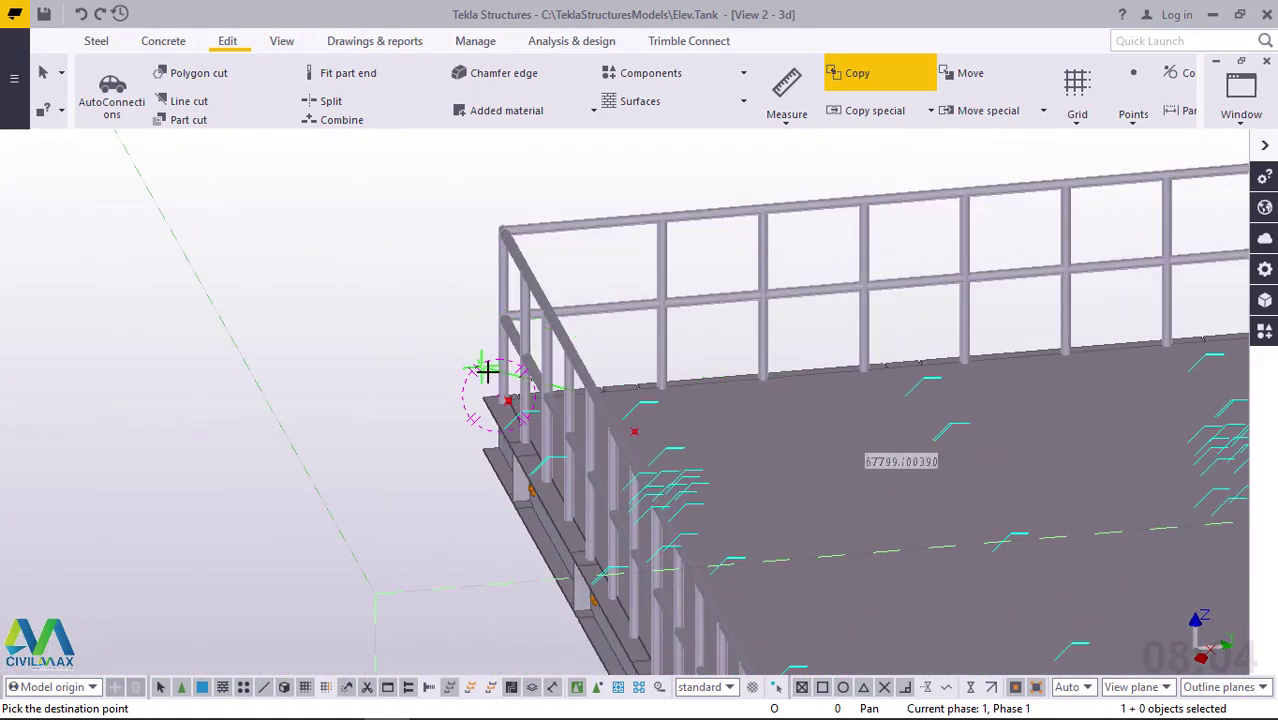
scroll(533, 410, "up", 6)
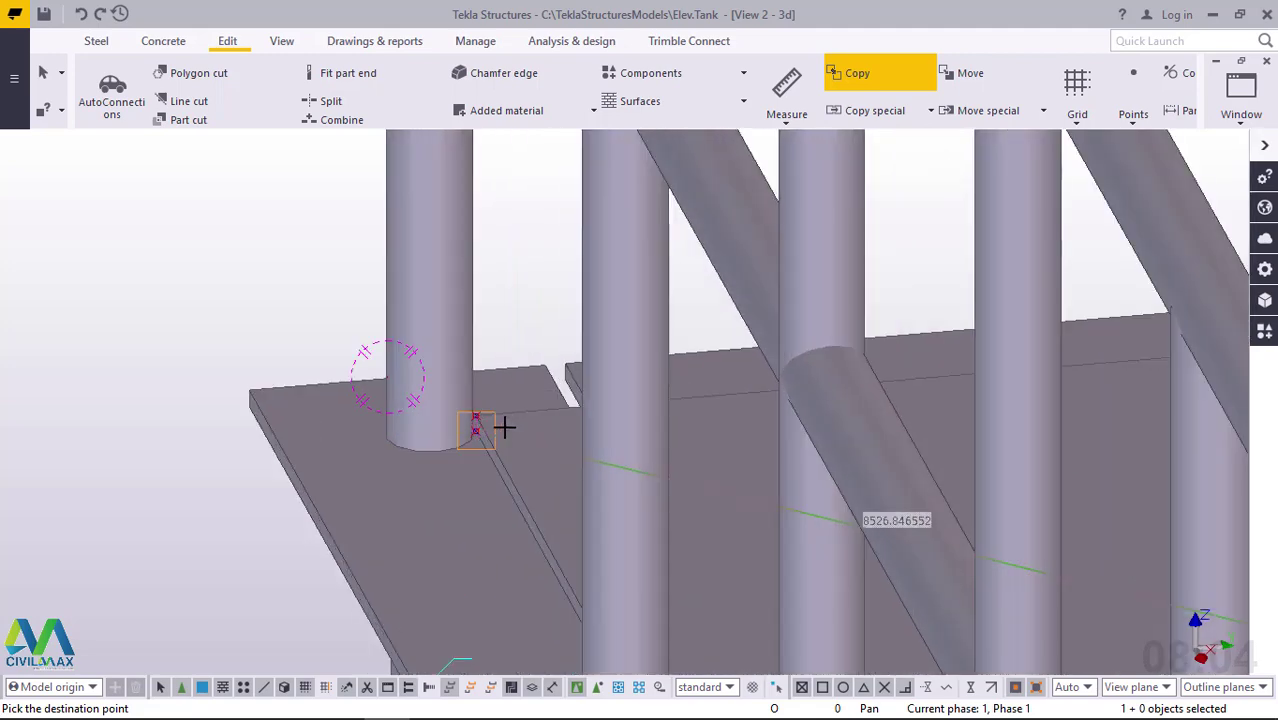
scroll(485, 428, "up", 7)
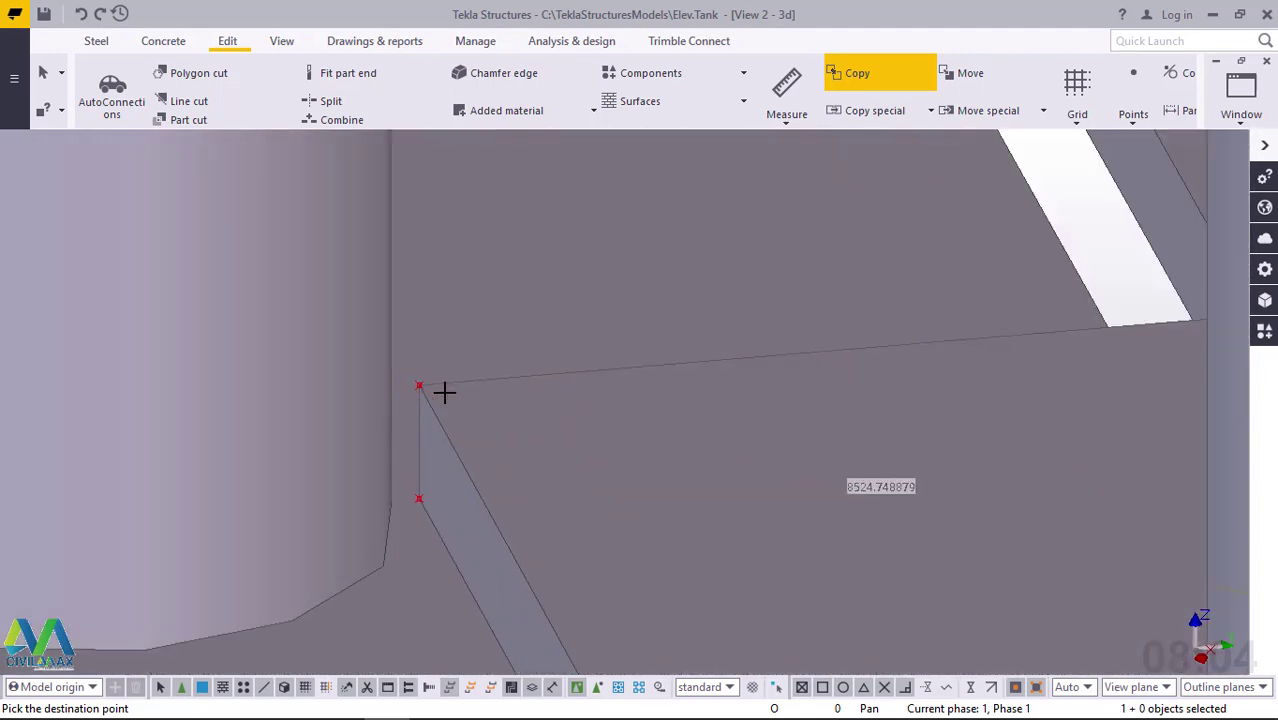
scroll(422, 384, "up", 3)
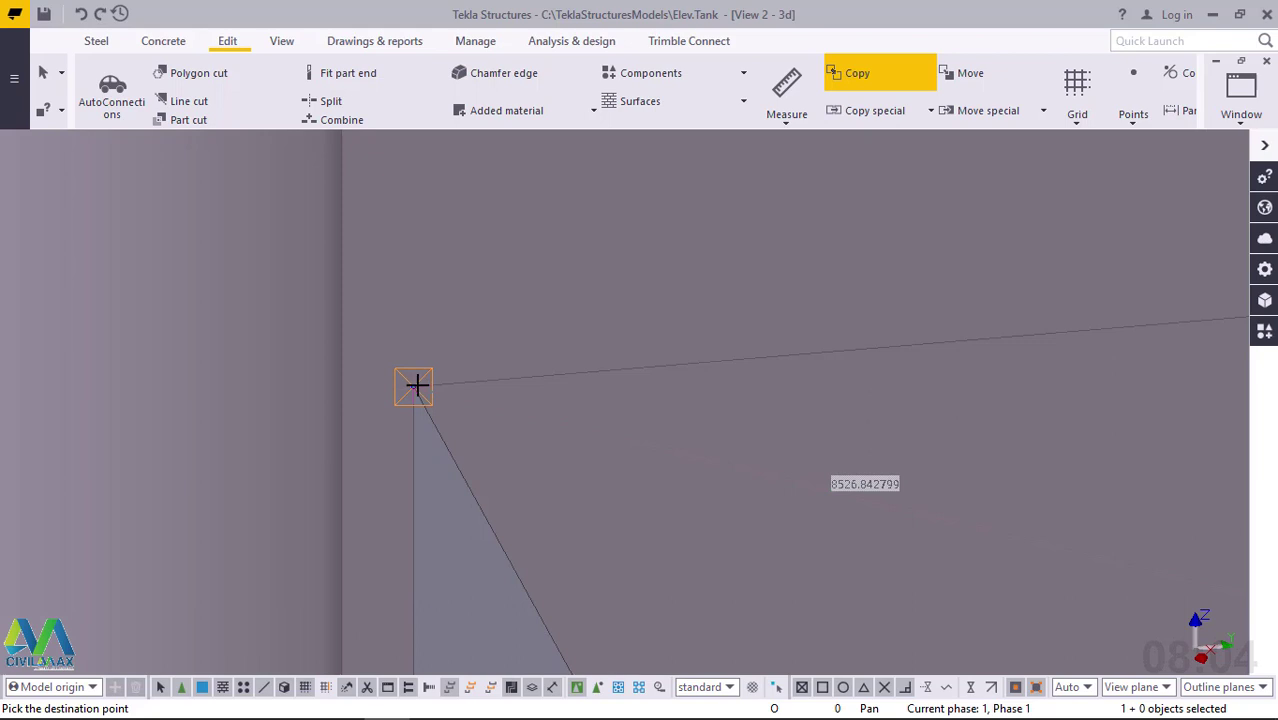
type("65")
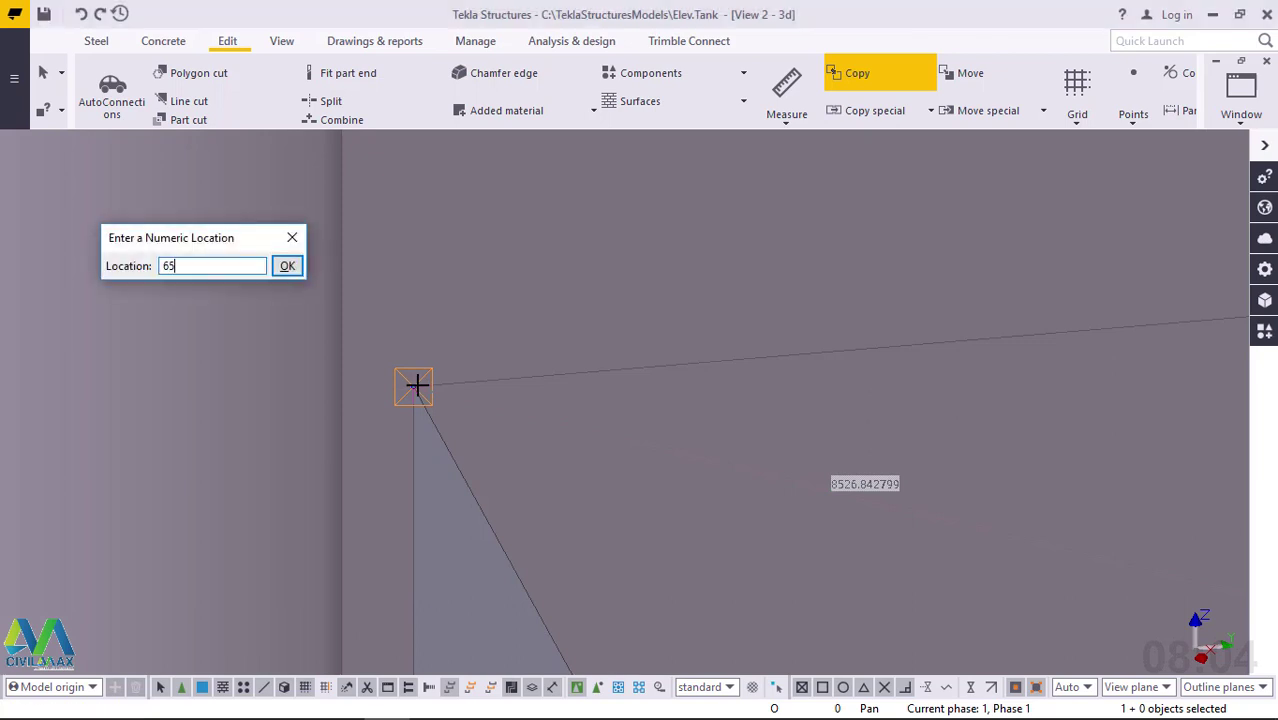
type("0")
key("Return")
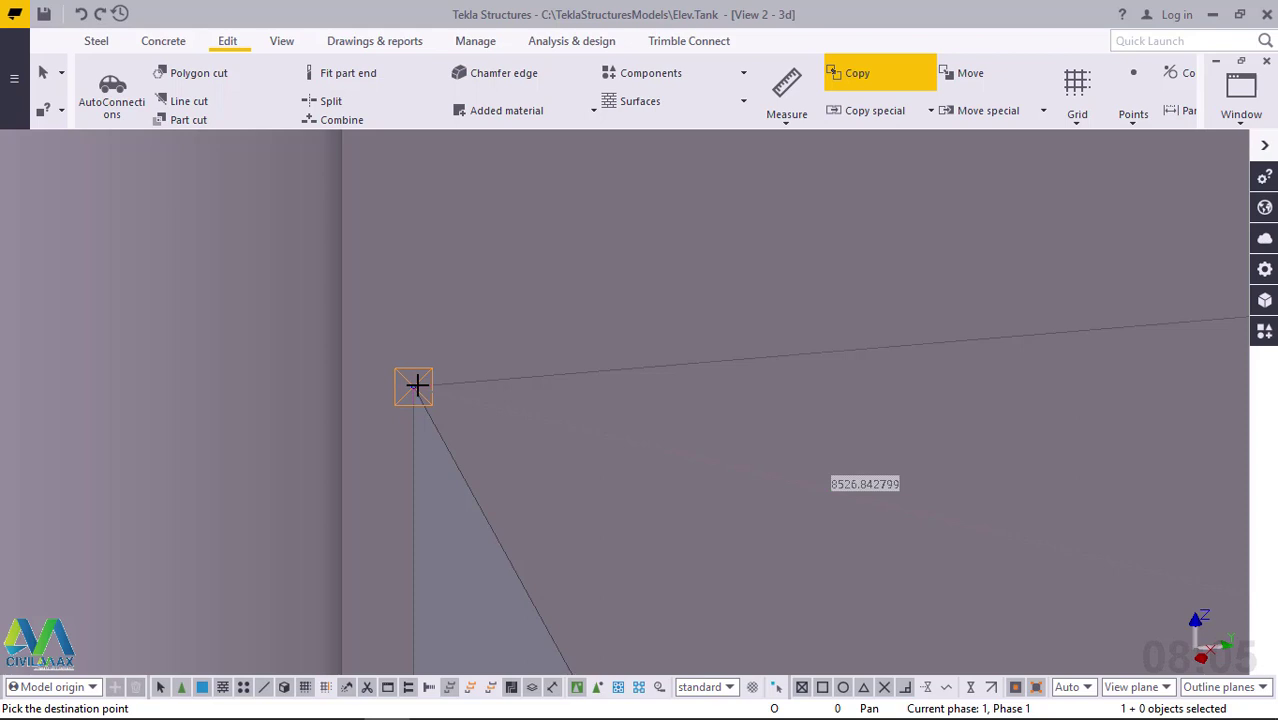
middle_click_drag(357, 385, 377, 394, "ctrl")
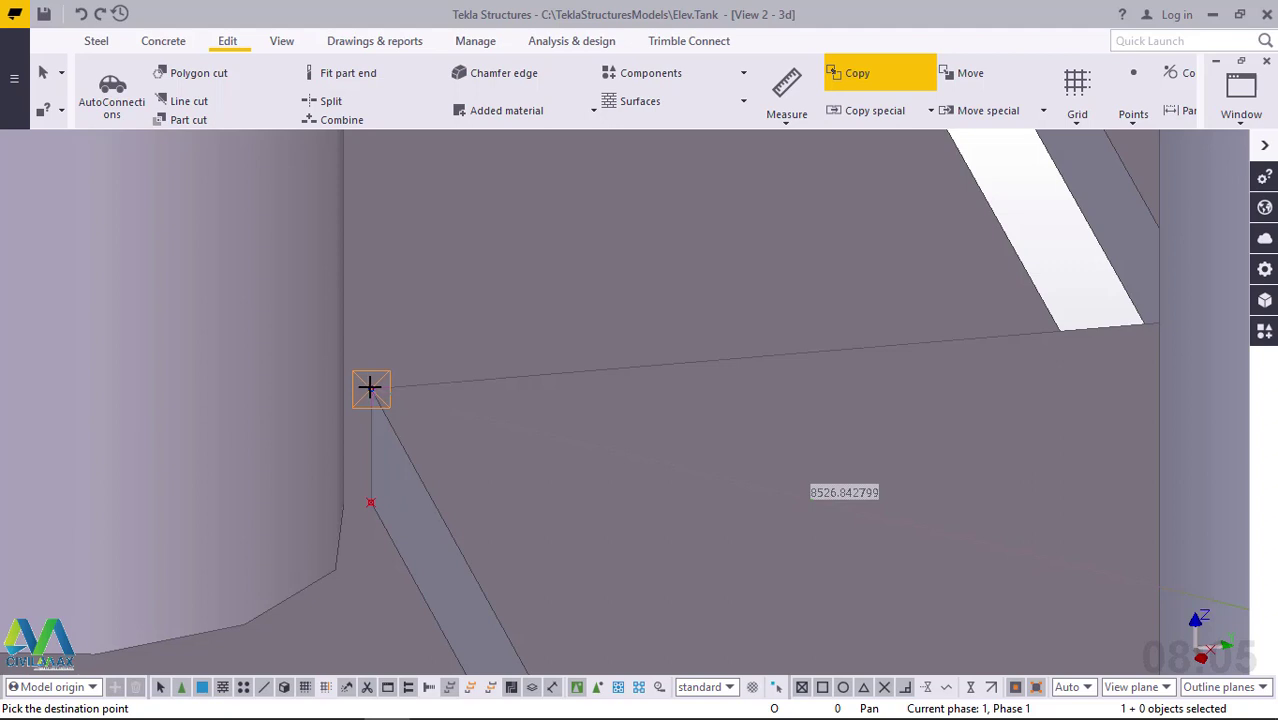
left_click(370, 386)
right_click(463, 370)
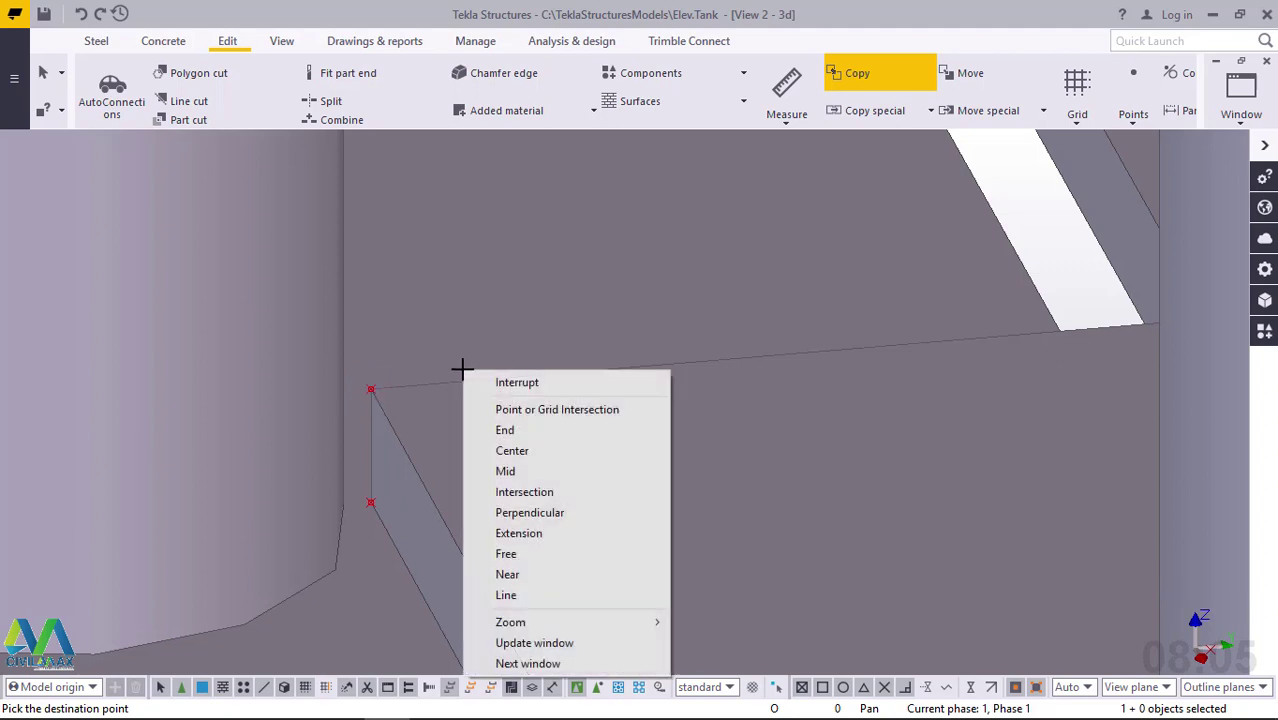
left_click(515, 382)
Step: Examine the corner points and their diagonal inner copies across the whole deck plate
scroll(217, 387, "down", 6)
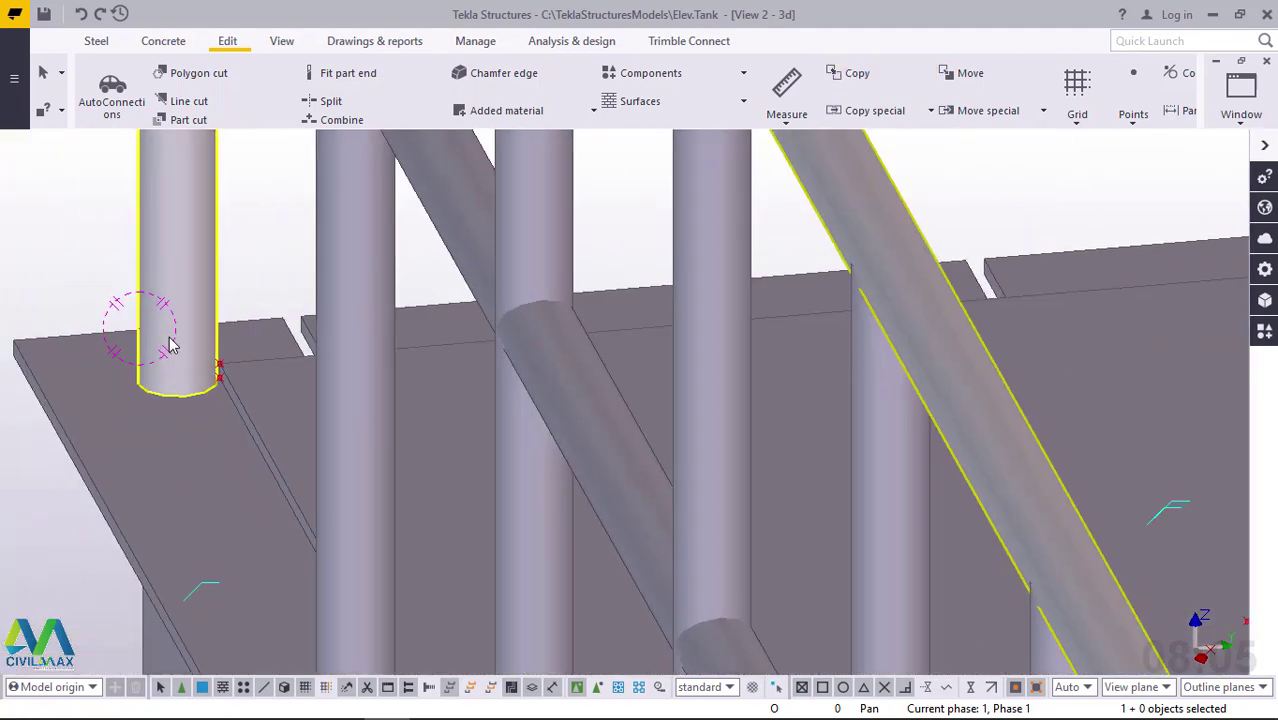
scroll(165, 342, "down", 8)
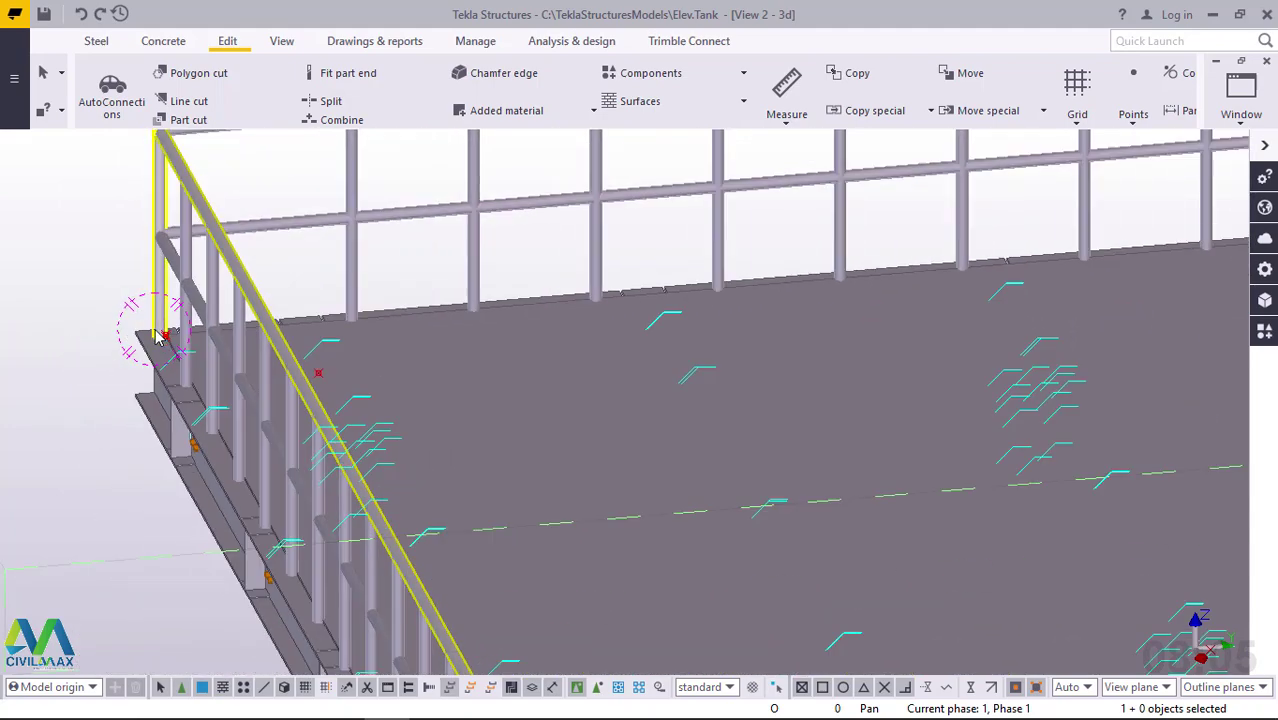
scroll(160, 338, "down", 10)
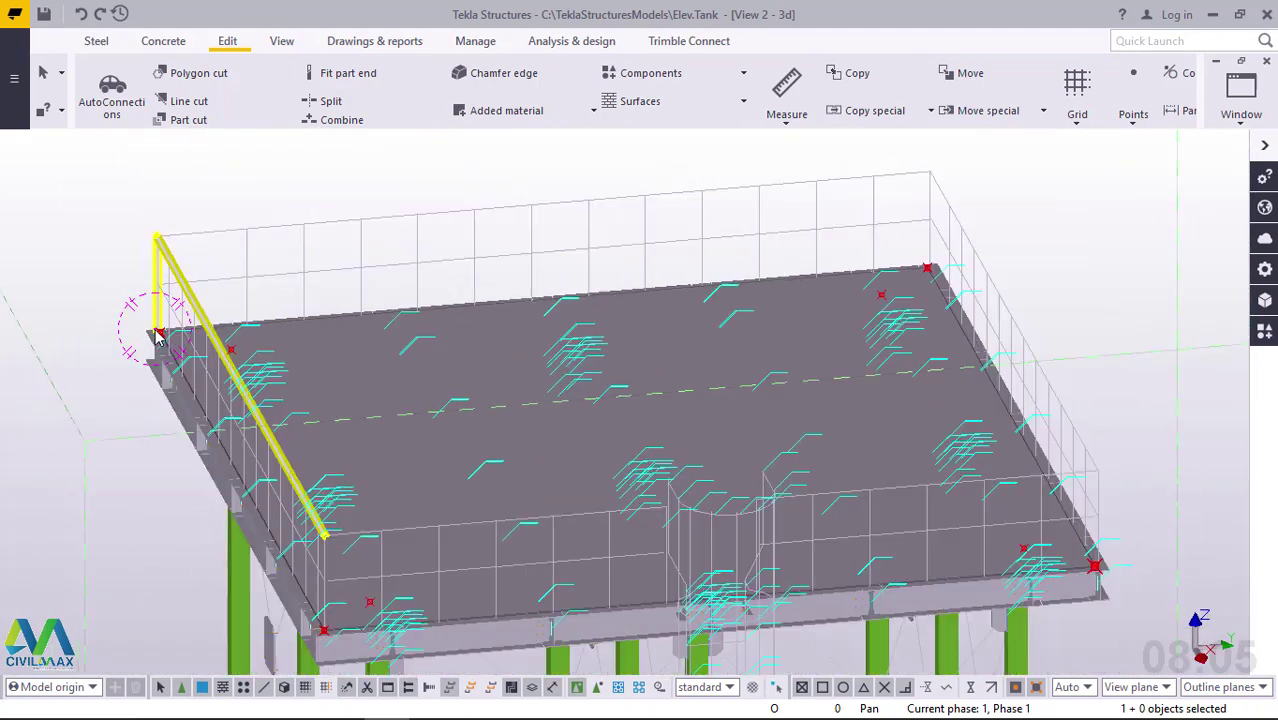
scroll(941, 542, "up", 3)
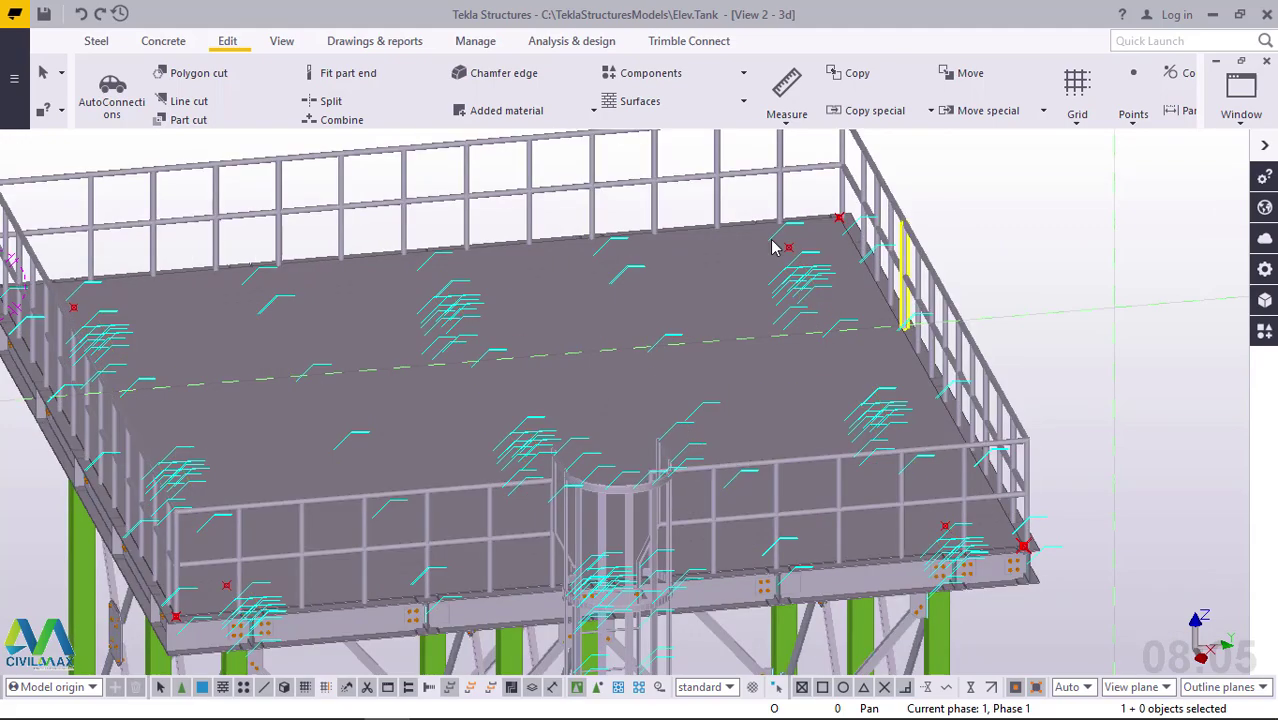
key("shift+2")
key("shift+4")
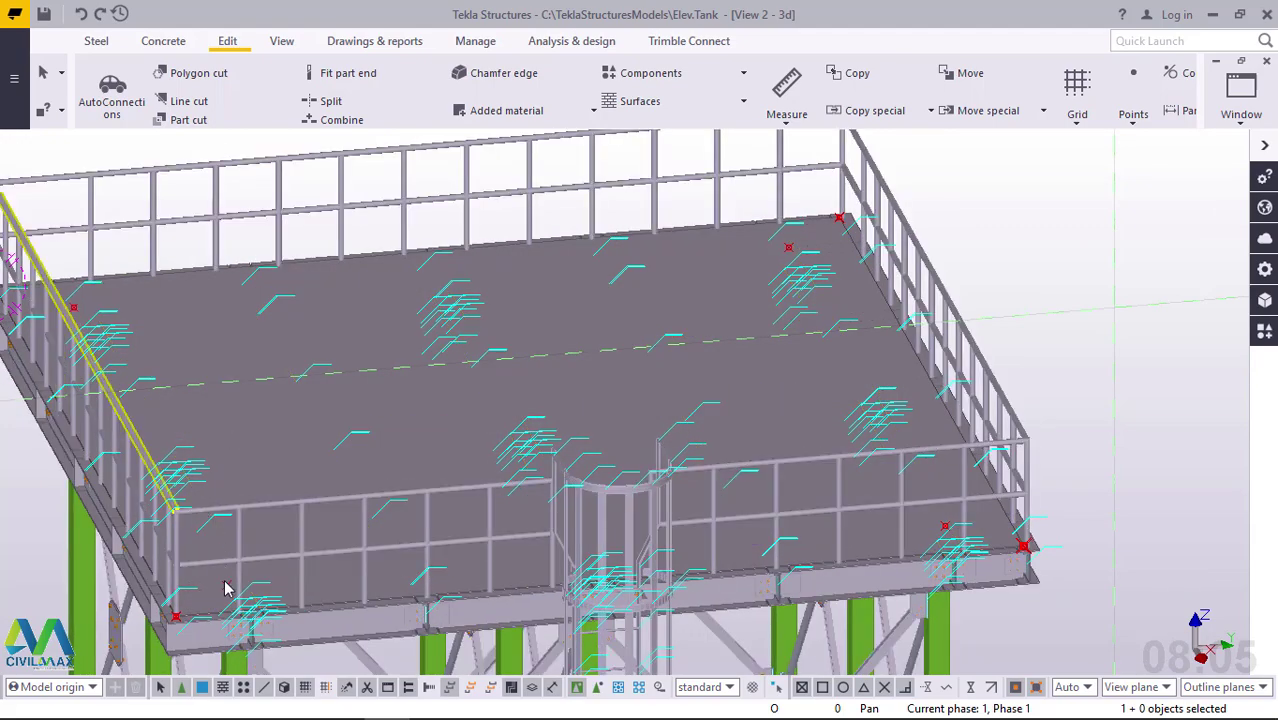
key("shift+2")
key("shift+4")
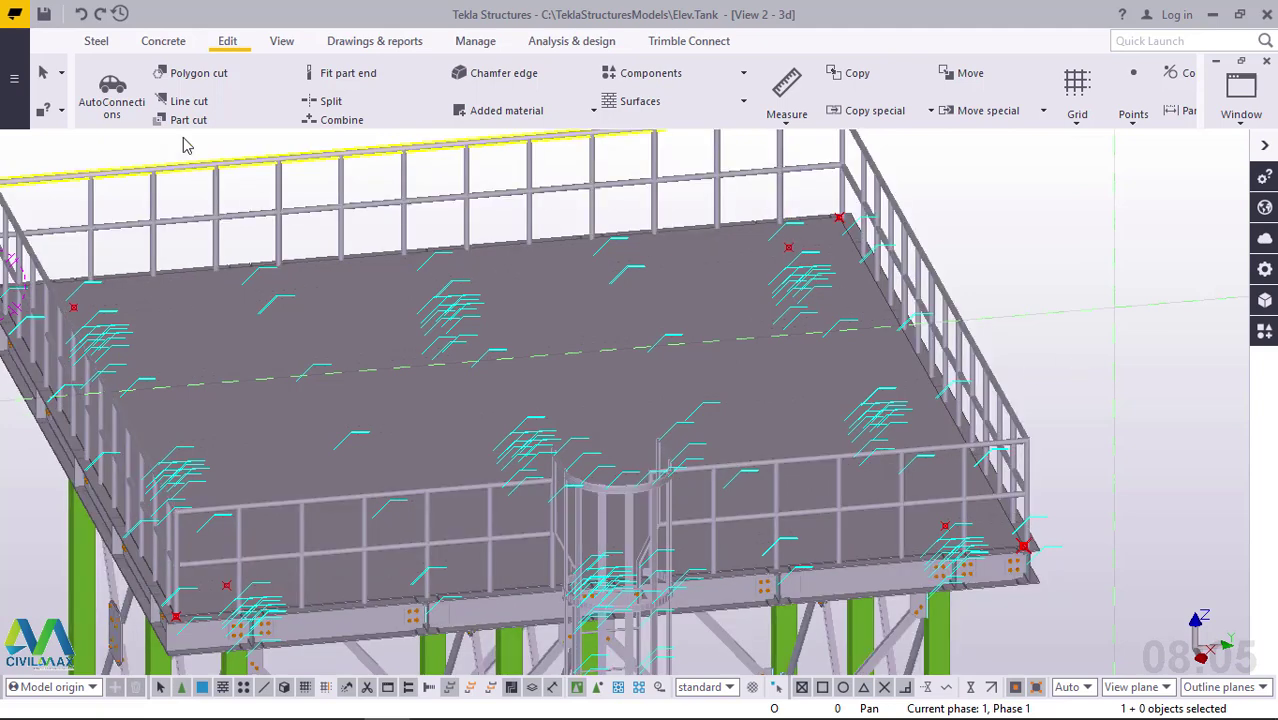
left_click(95, 44)
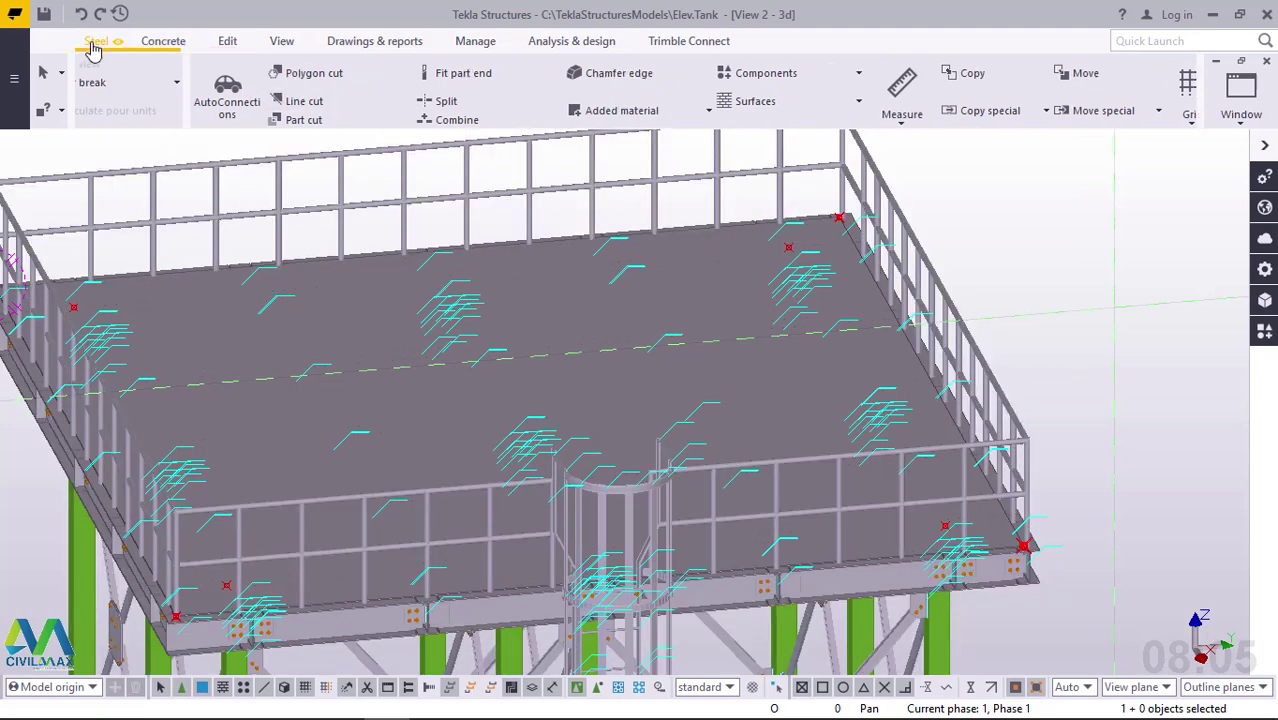
left_click(227, 43)
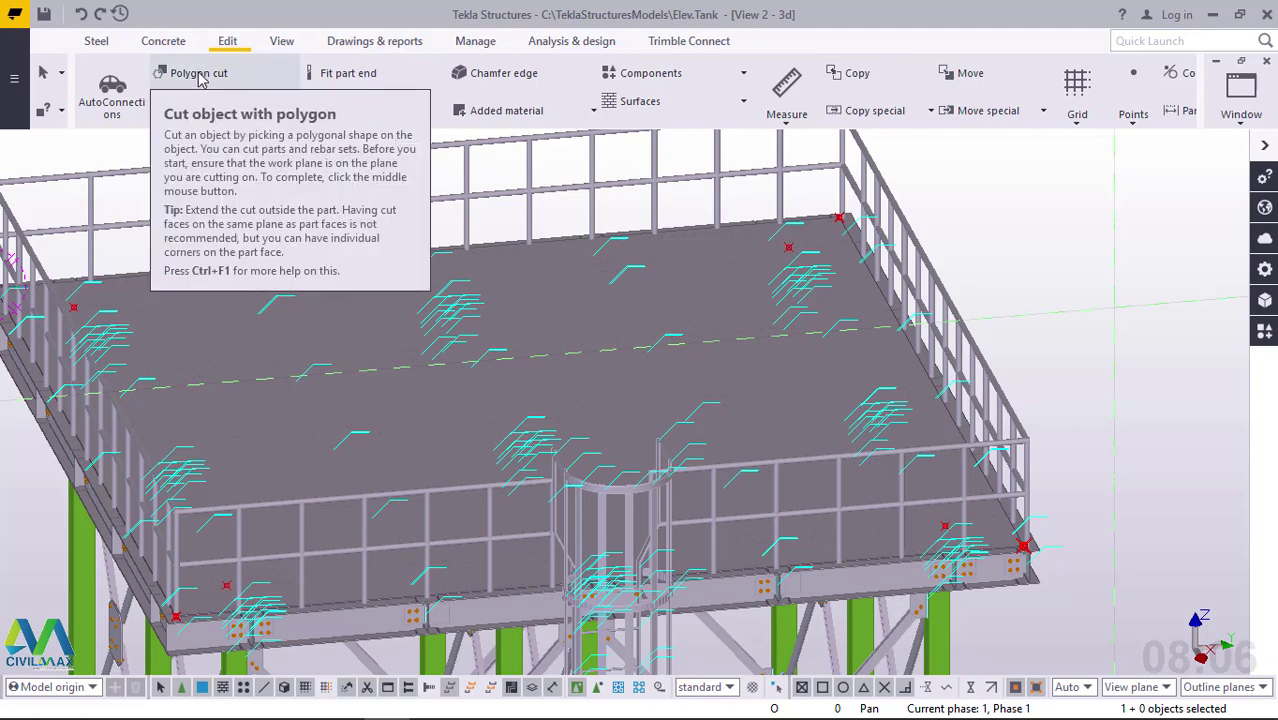
left_click(199, 75)
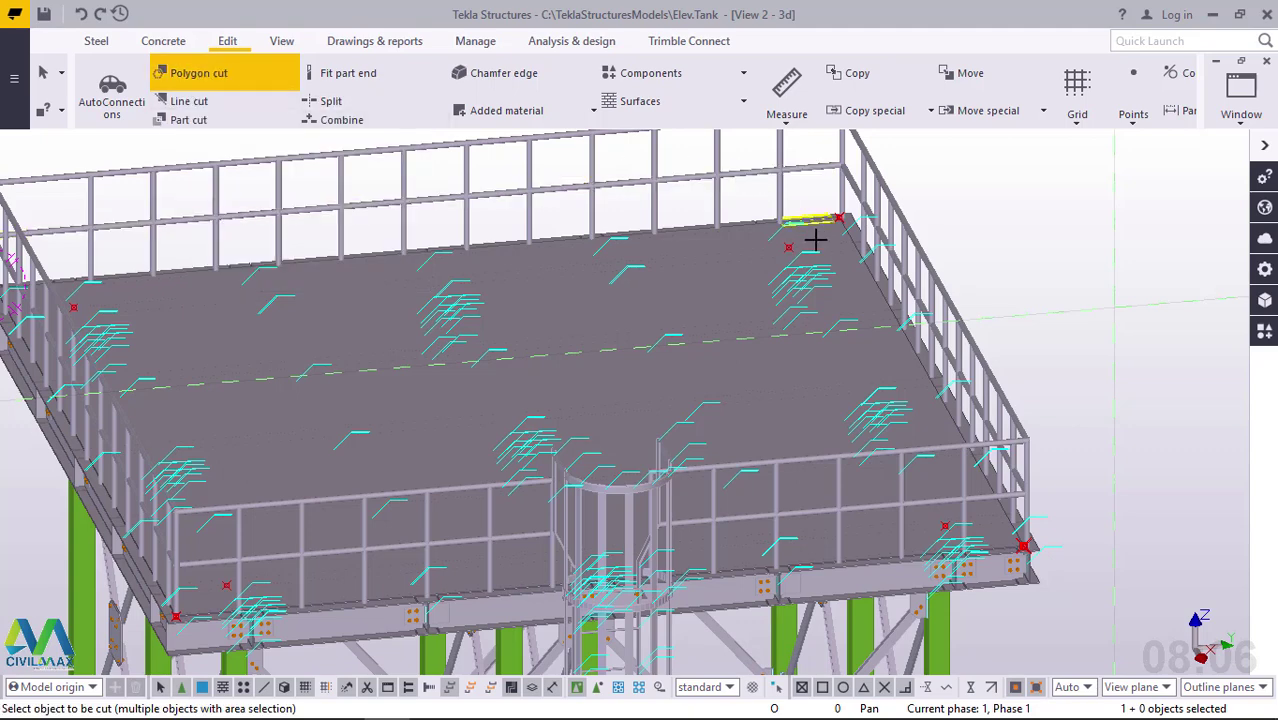
scroll(813, 237, "up", 3)
scroll(815, 239, "up", 4)
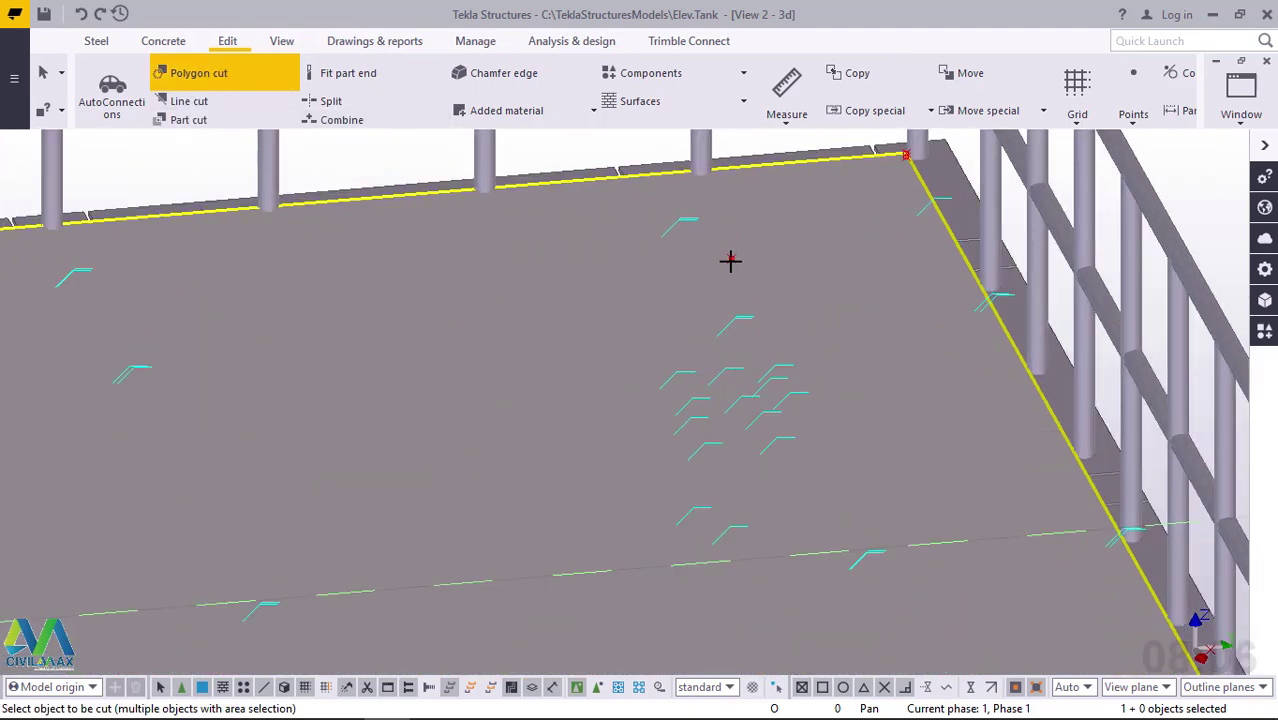
scroll(729, 256, "up", 5)
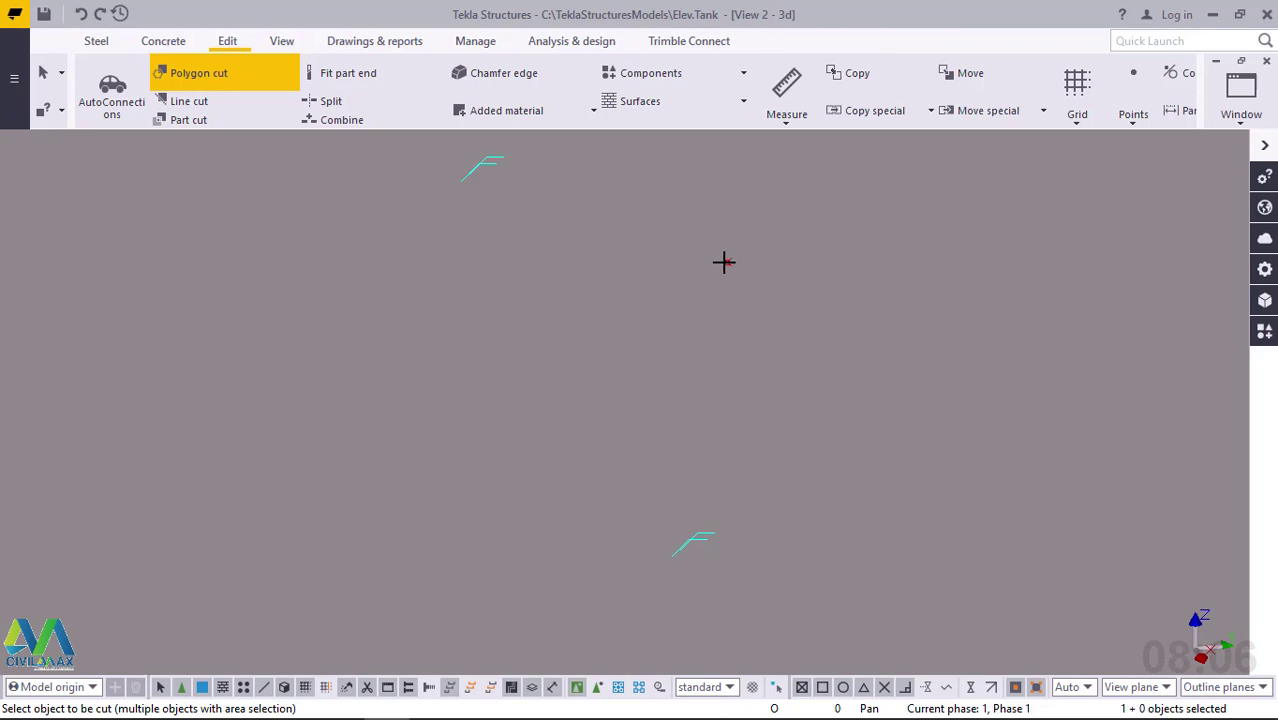
scroll(724, 262, "down", 6)
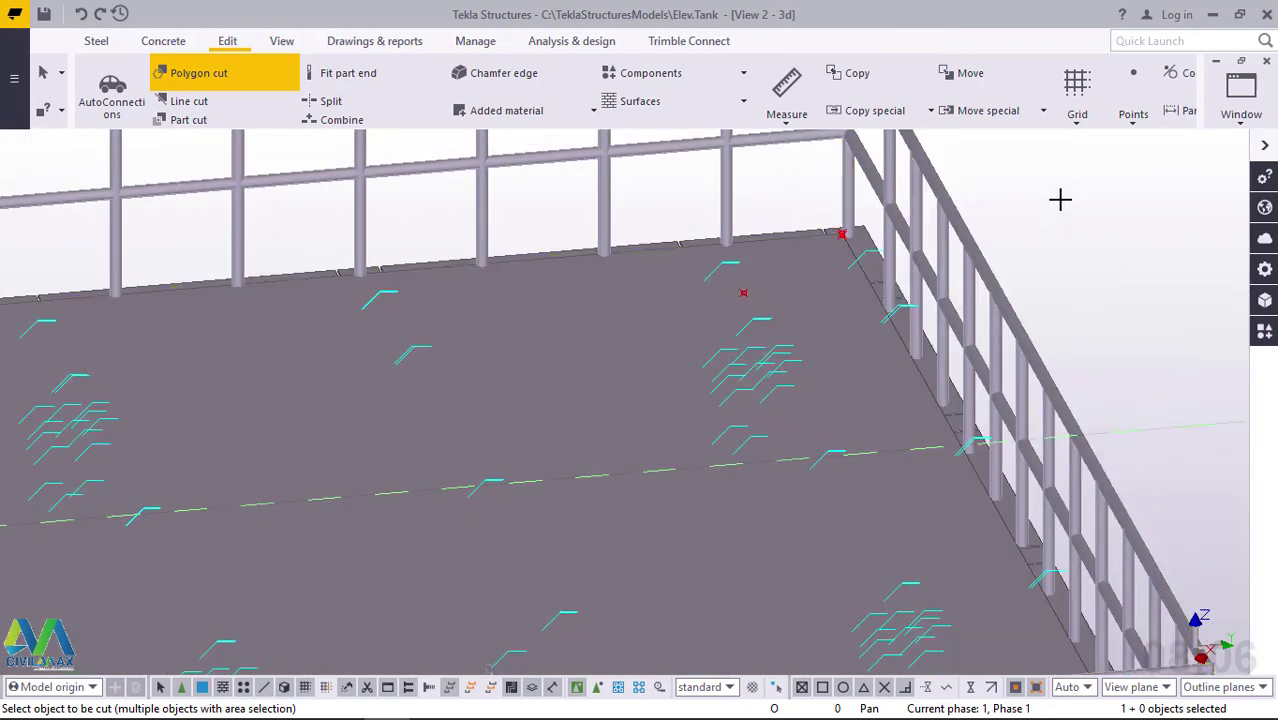
right_click(1062, 202)
left_click(1112, 212)
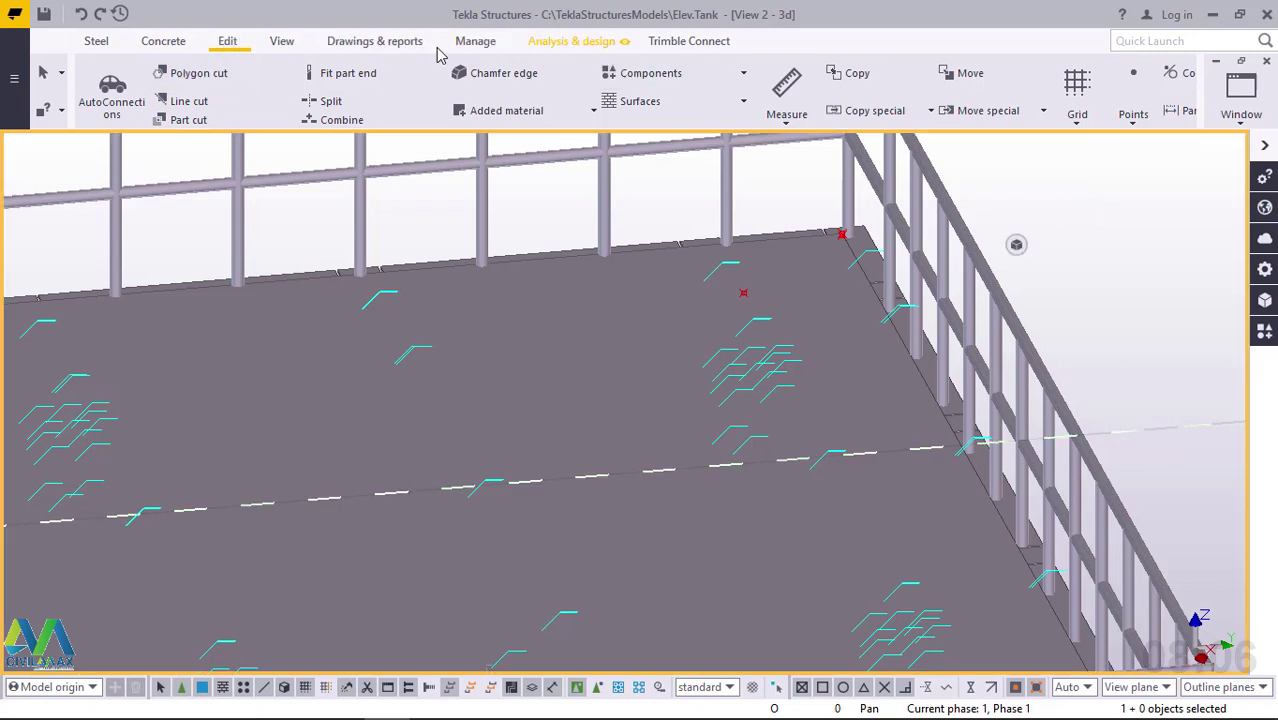
Step: Switch the 3D view of the platform to plane view at the inner point near grid intersection C-3
left_click(280, 42)
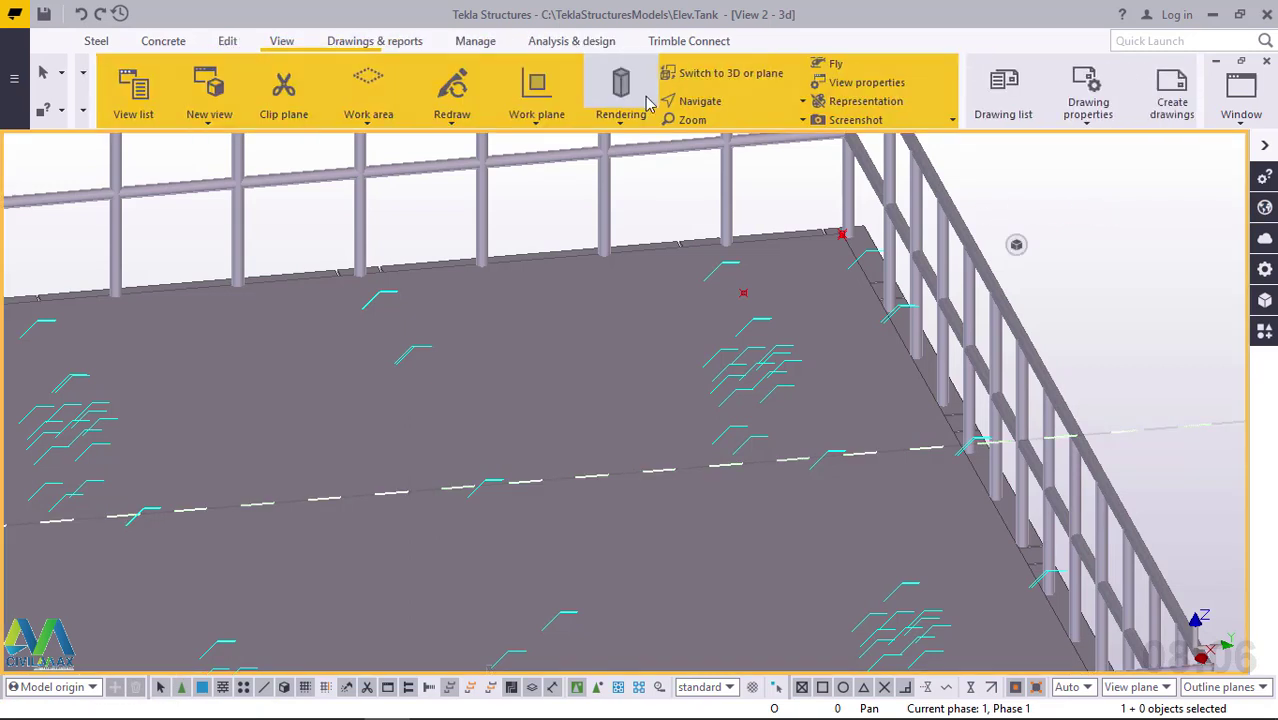
left_click(707, 77)
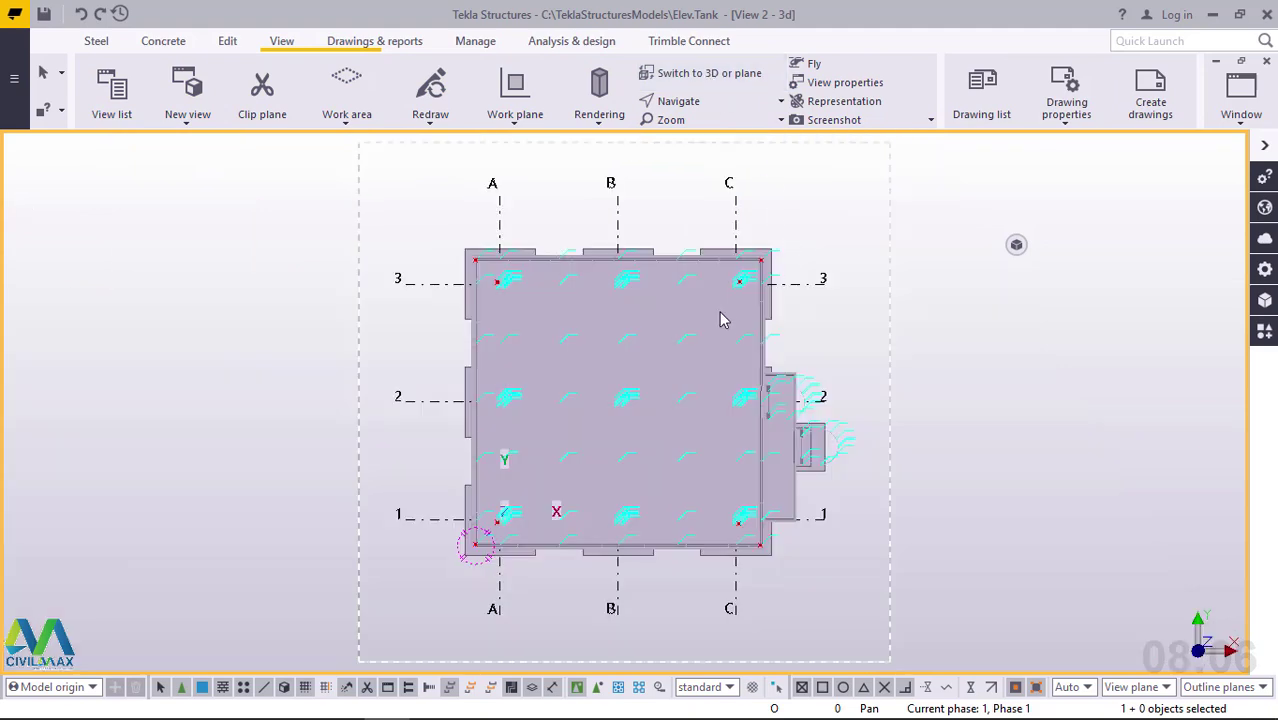
scroll(722, 290, "up", 8)
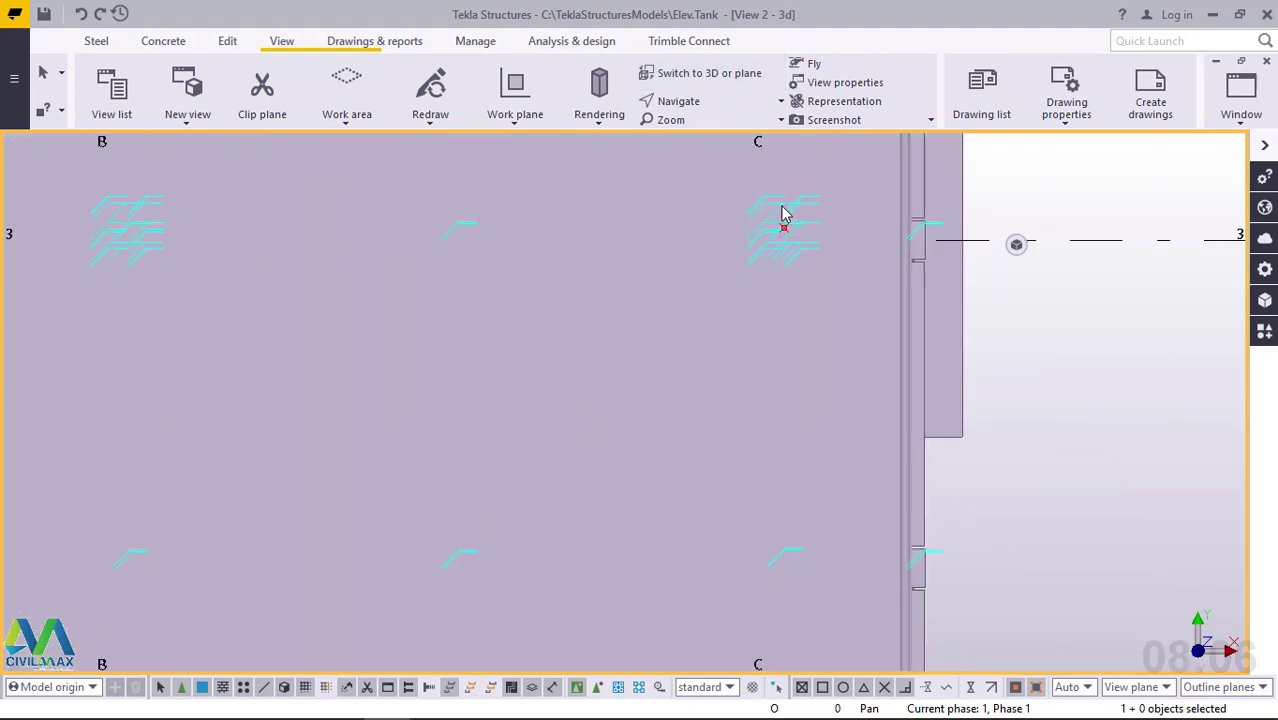
Step: Start a polygon cut on the deck plate and place its first corner on the inner point near grid intersection C-3
scroll(784, 213, "up", 5)
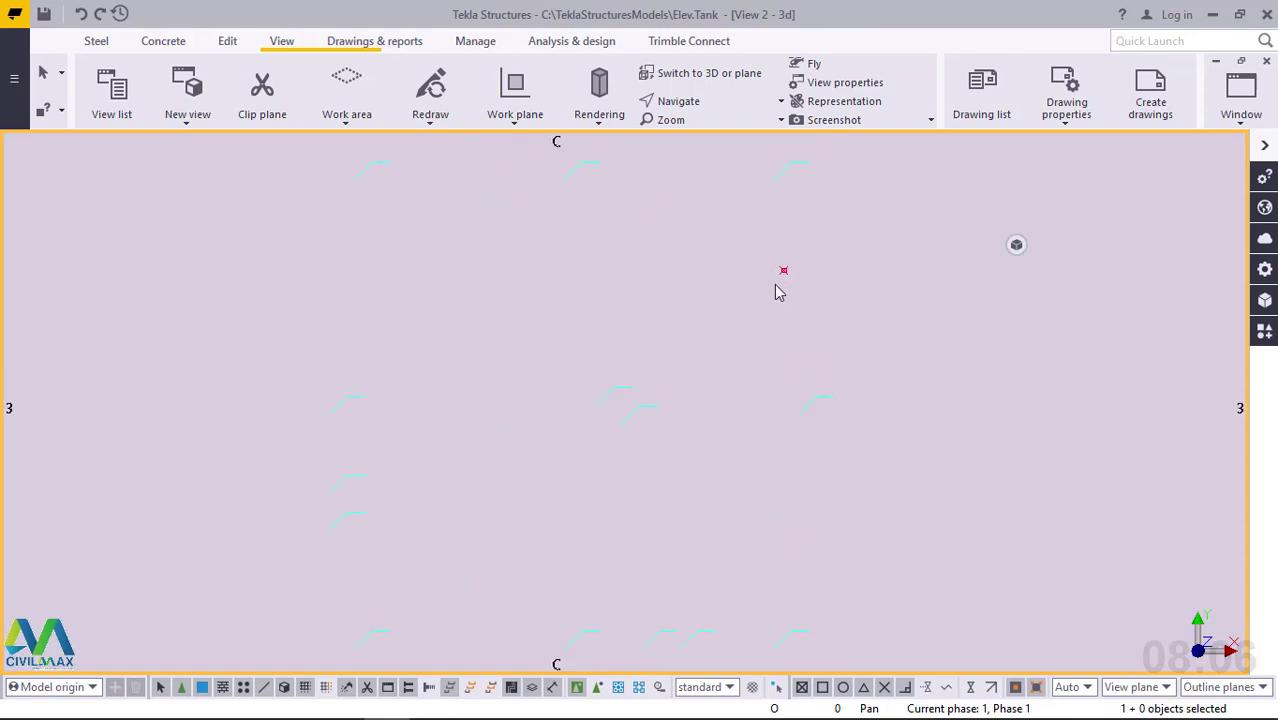
scroll(779, 291, "up", 1)
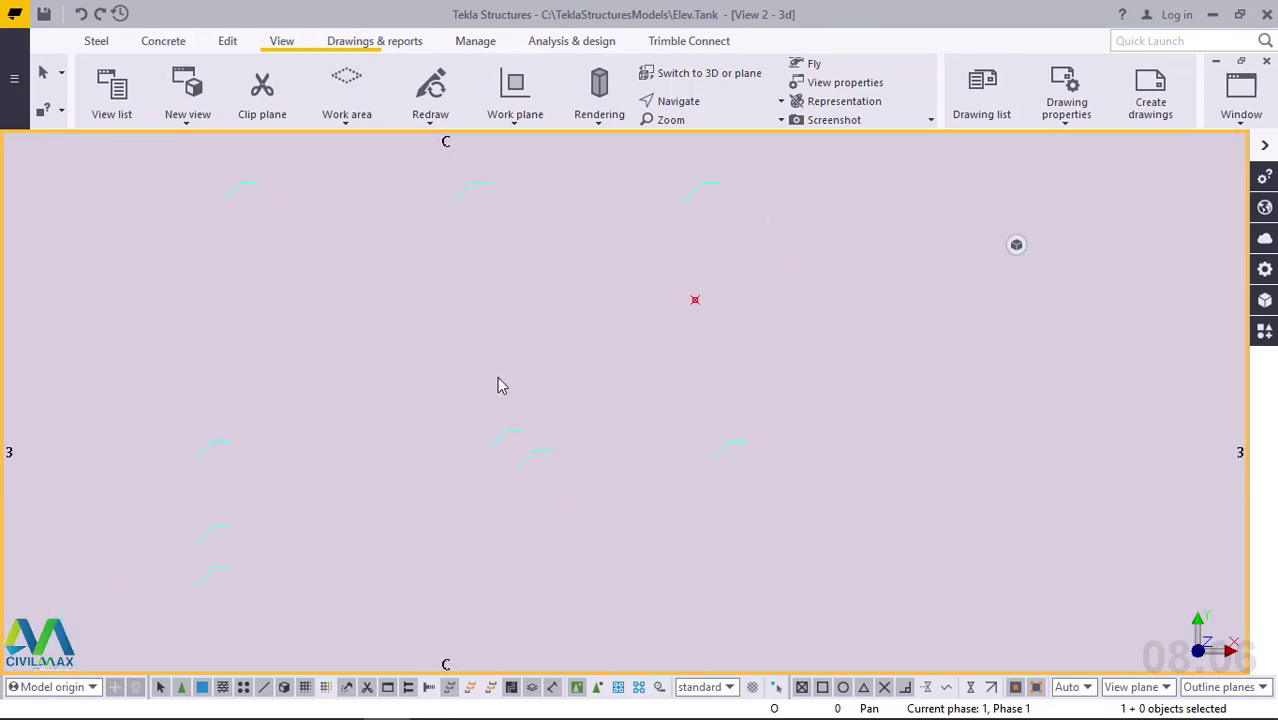
scroll(500, 380, "down", 4)
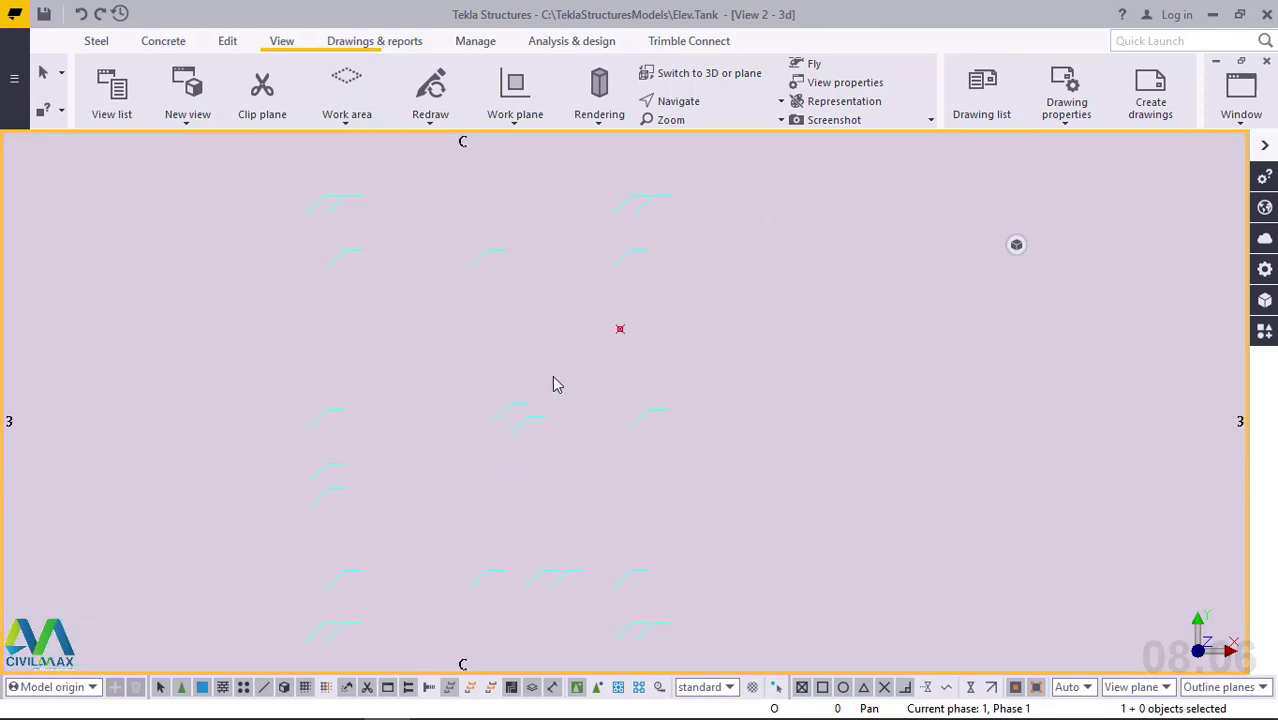
left_click(230, 42)
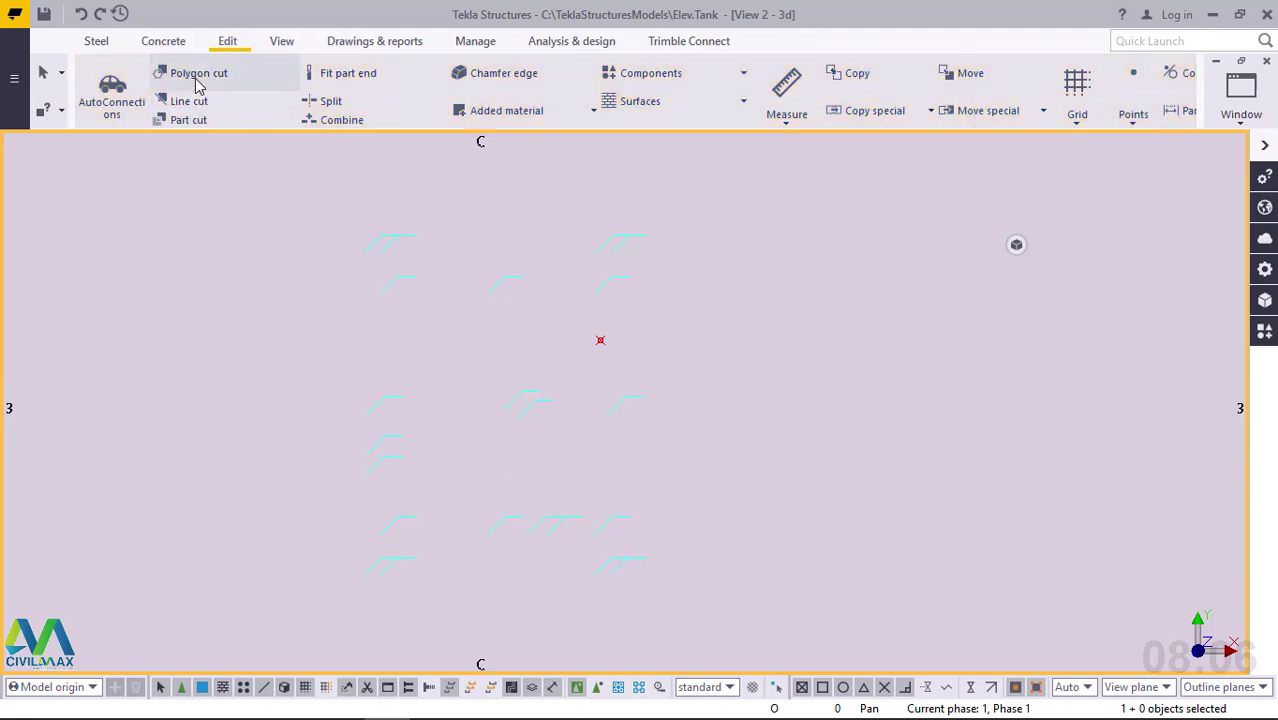
left_click(197, 80)
scroll(680, 510, "down", 3)
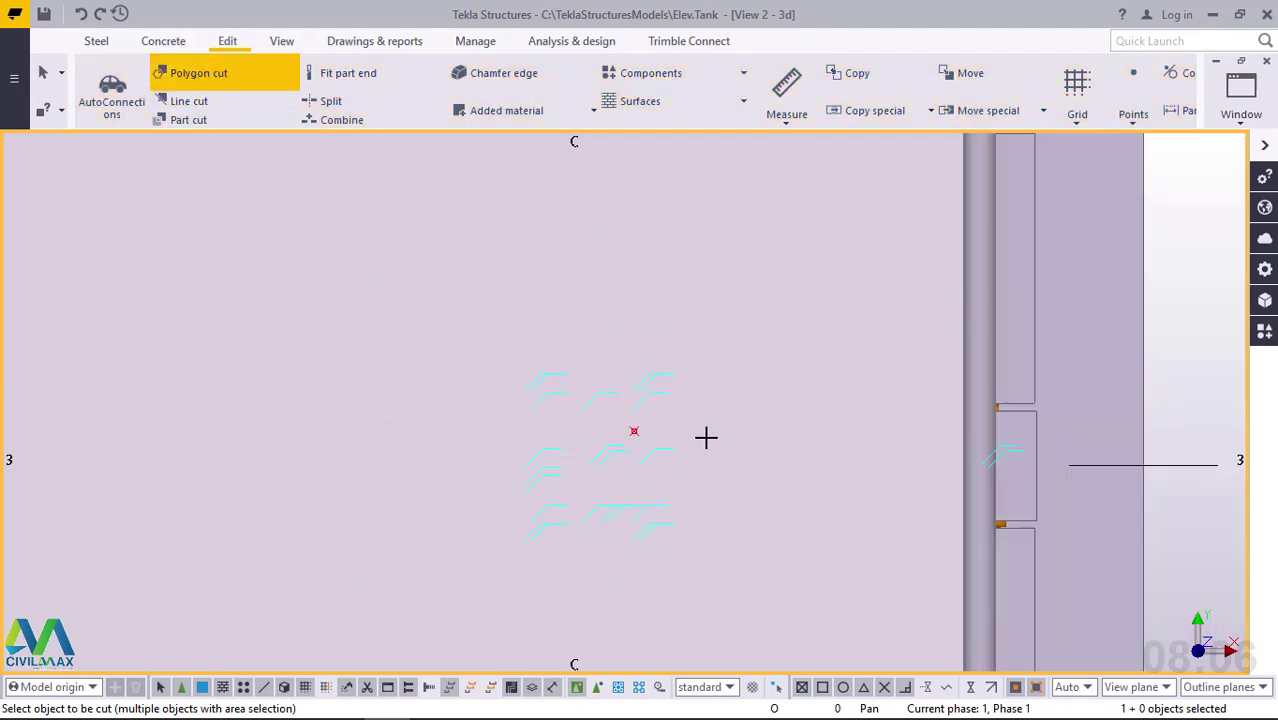
scroll(706, 437, "down", 3)
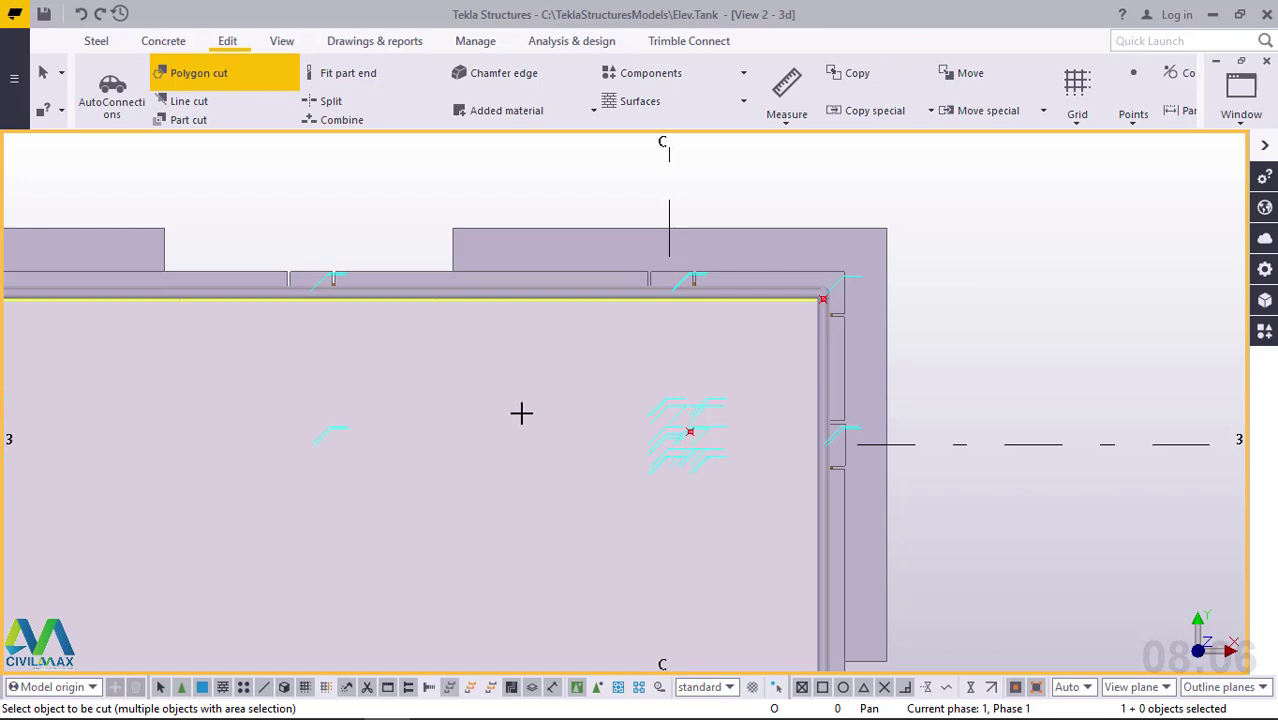
left_click(521, 413)
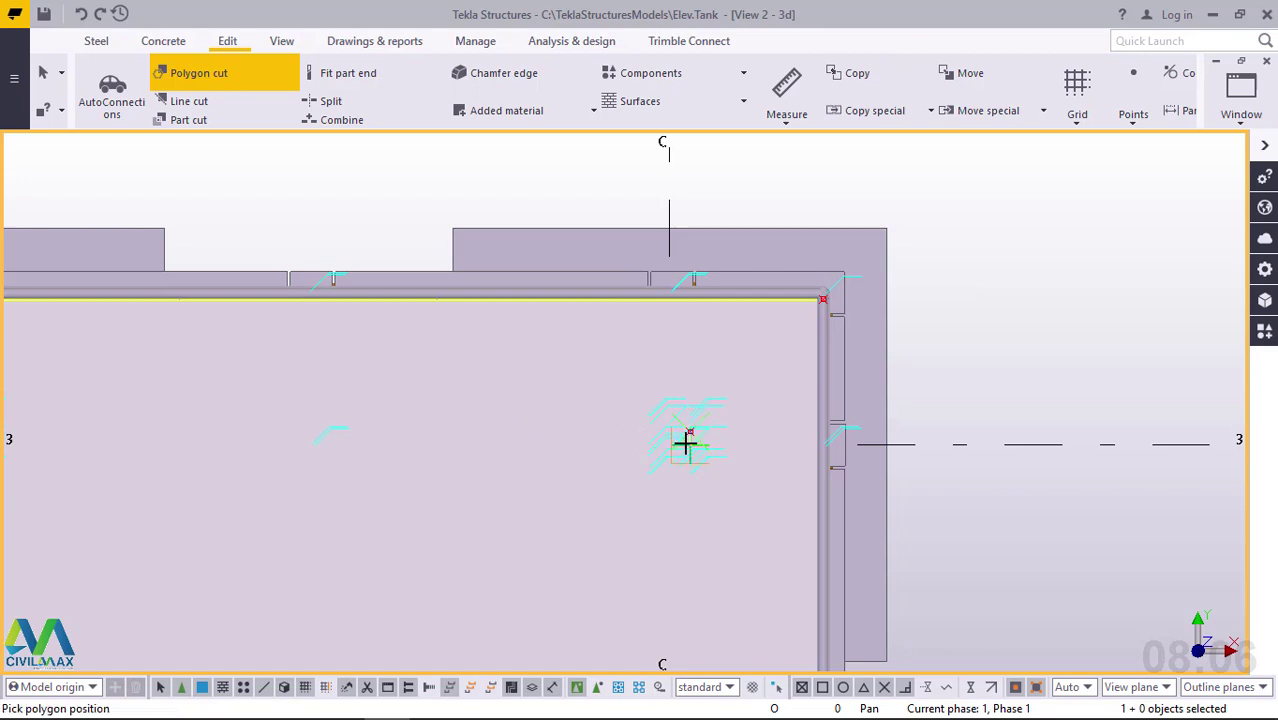
scroll(685, 442, "up", 2)
scroll(685, 442, "up", 3)
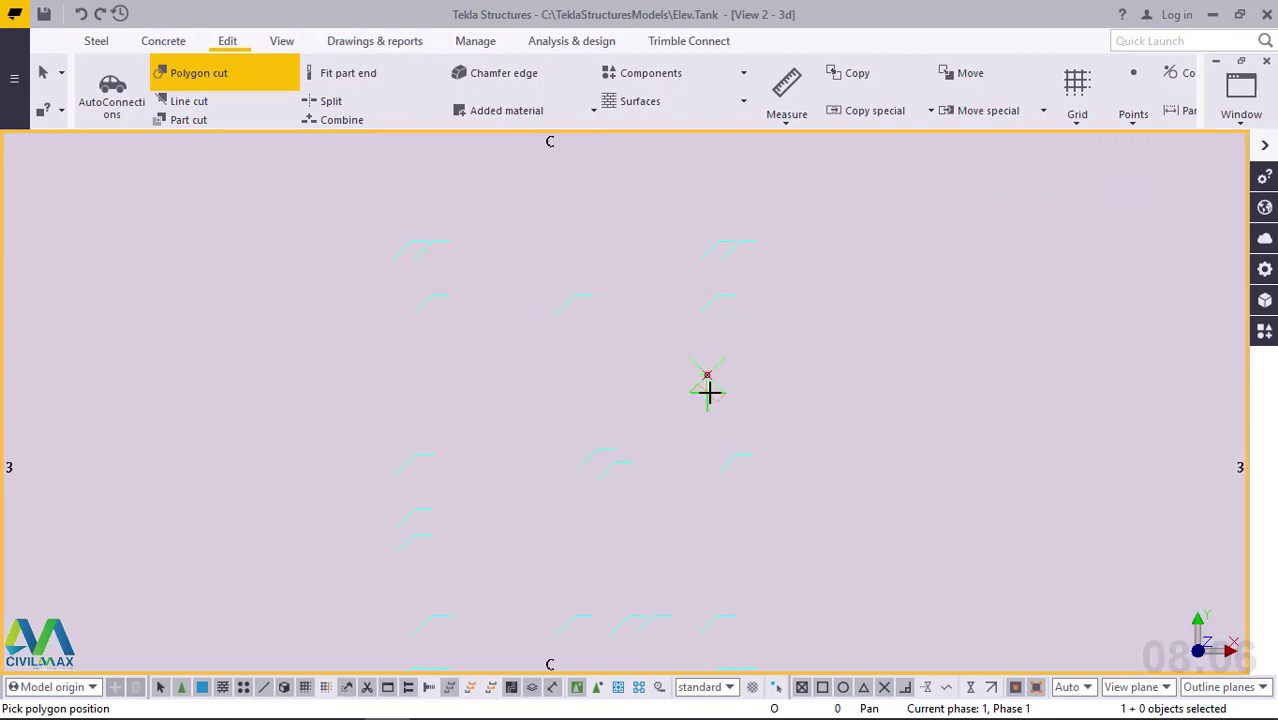
scroll(716, 372, "up", 4)
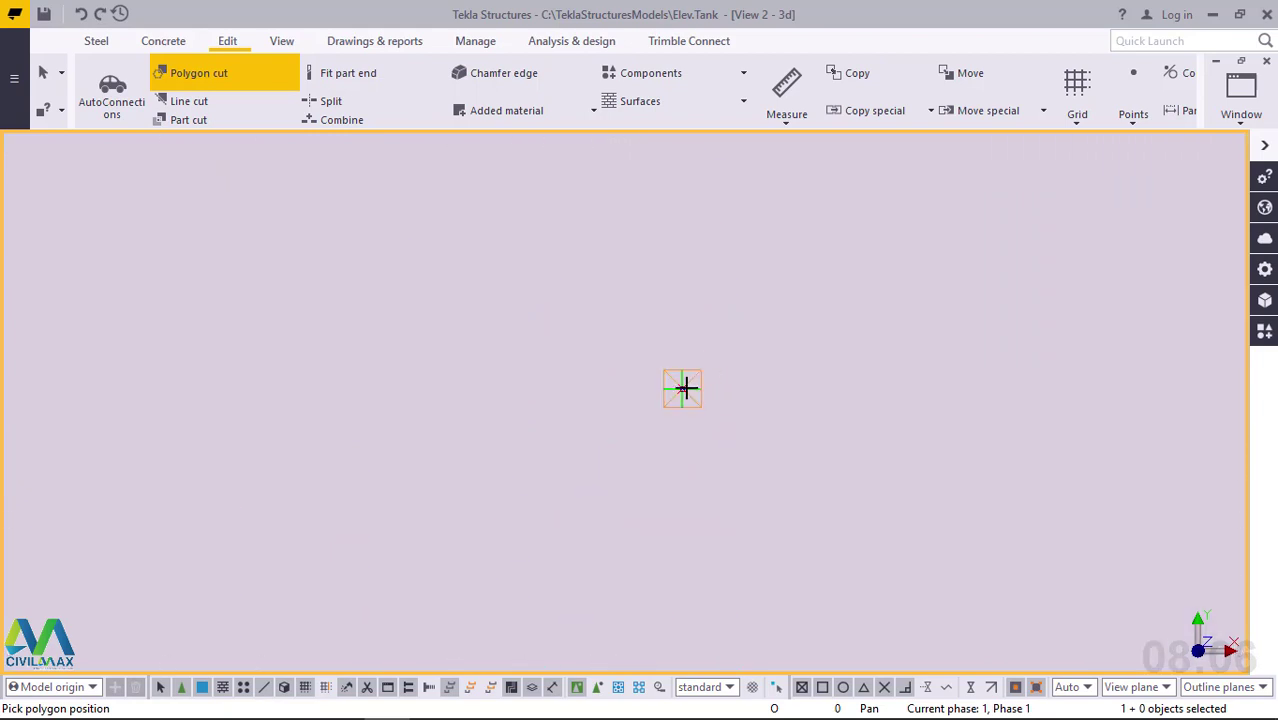
left_click(683, 388)
Step: Place the cut polygon's second corner on the inner point near grid intersection A-3
scroll(940, 365, "down", 4)
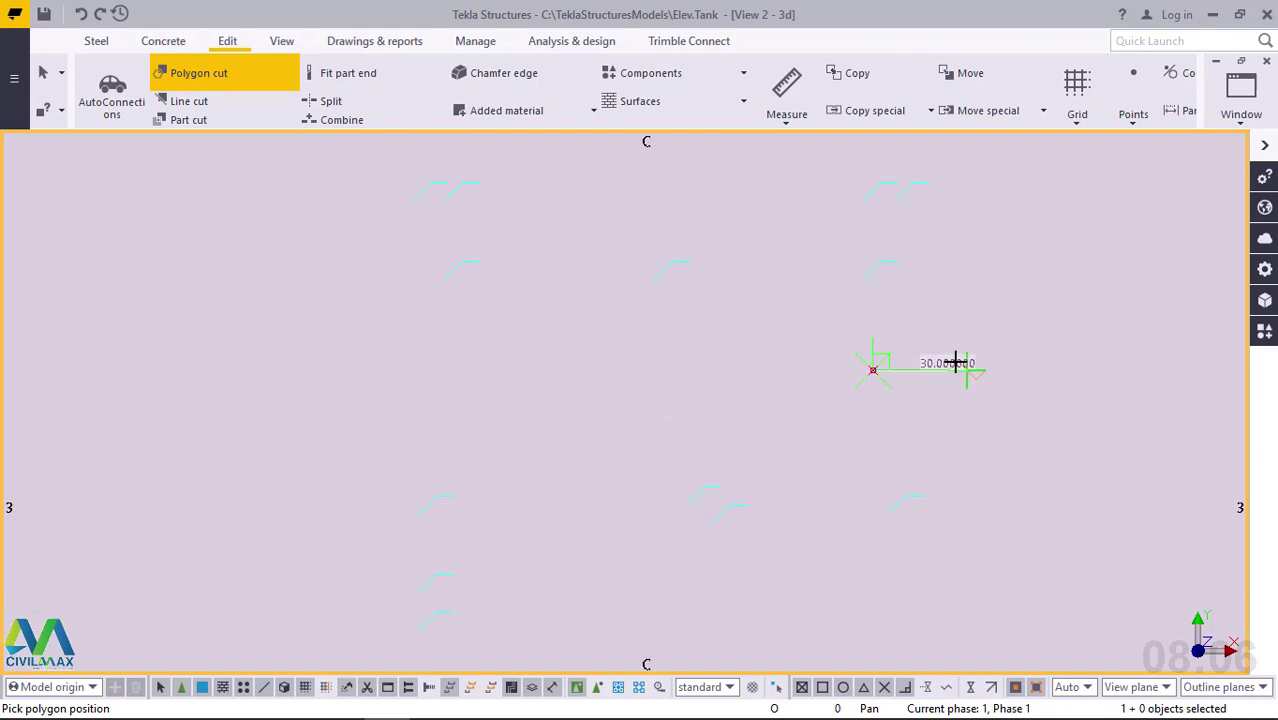
scroll(955, 363, "down", 3)
scroll(955, 363, "up", 6)
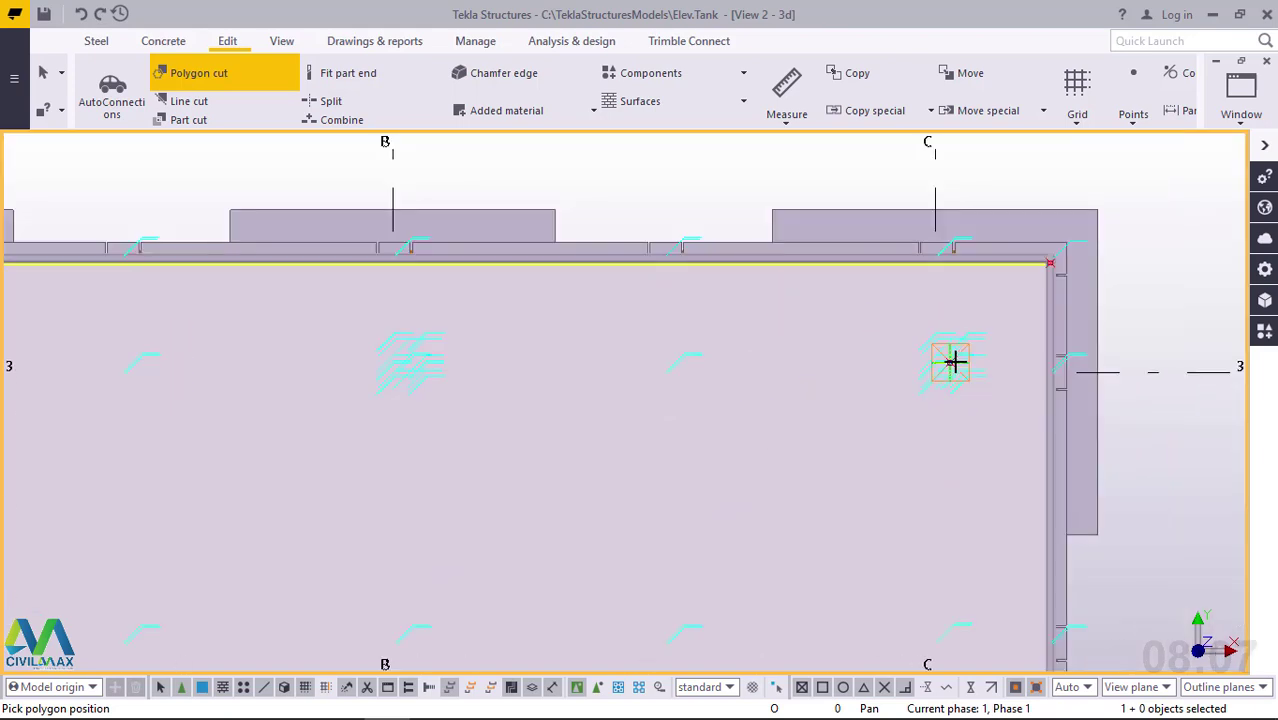
scroll(955, 362, "down", 4)
scroll(428, 364, "up", 4)
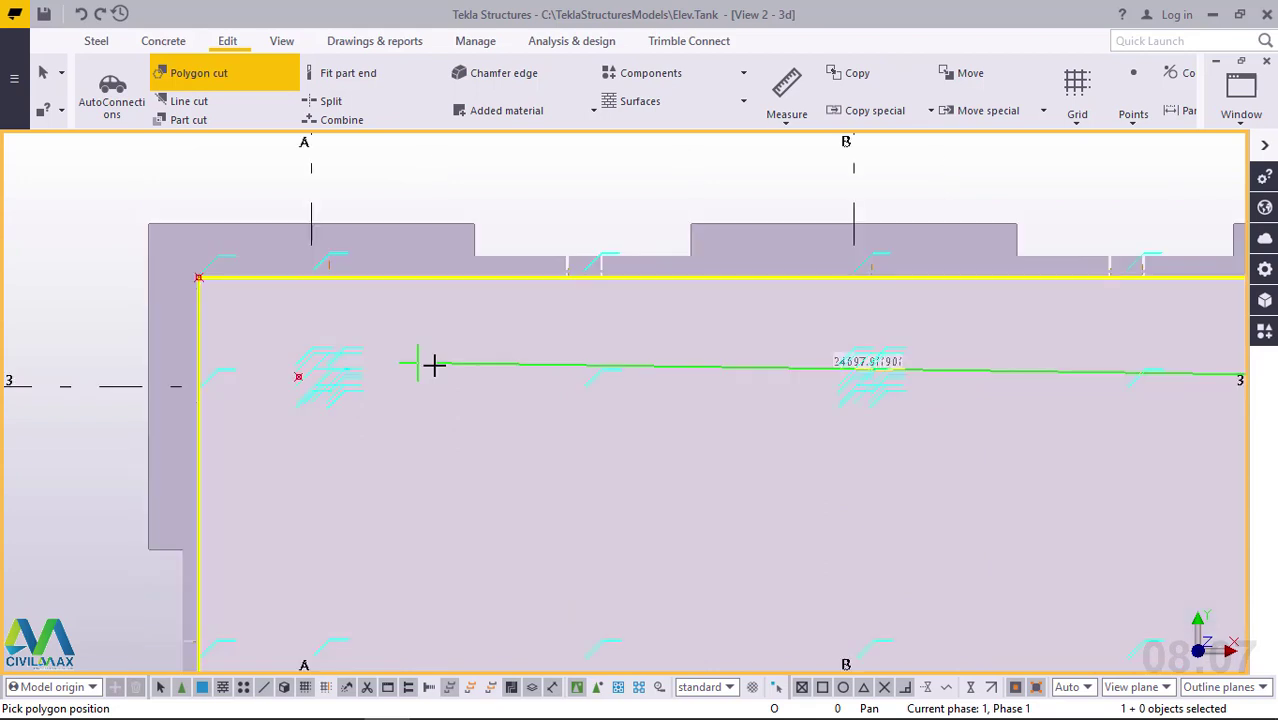
scroll(205, 384, "up", 5)
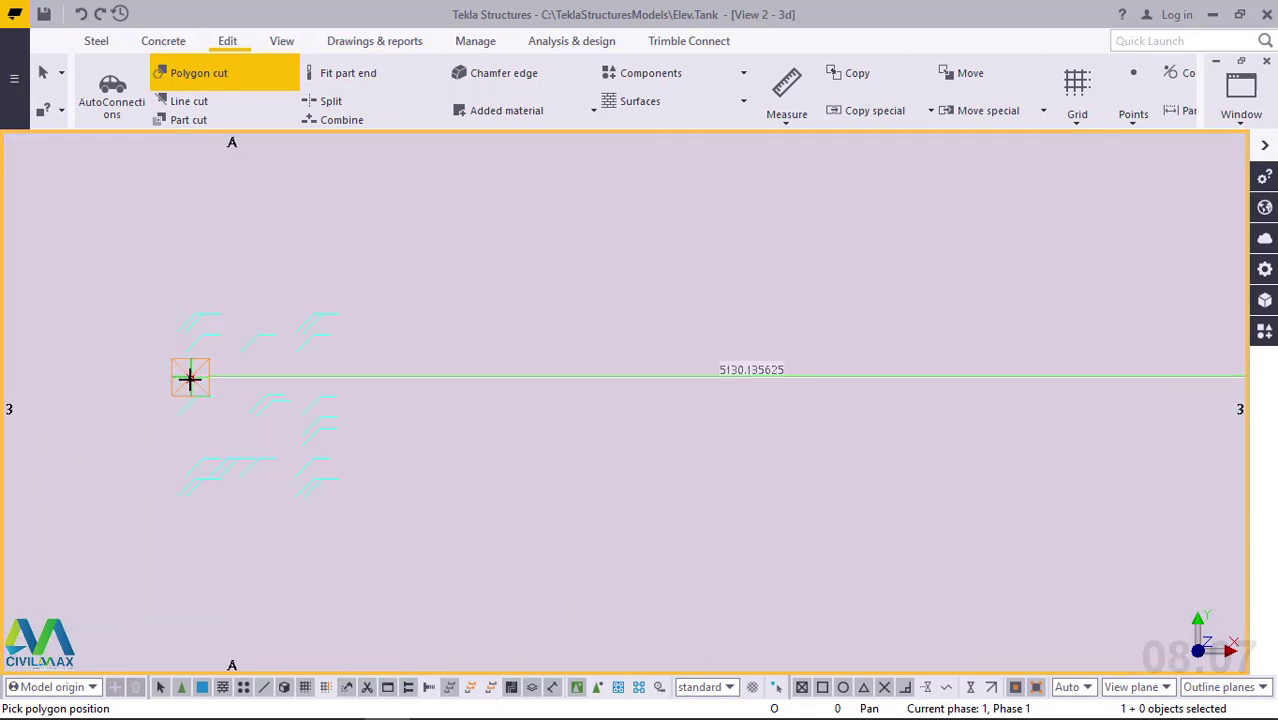
left_click(190, 377)
Step: Place the third corner of the cut polygon on the inner point near grid intersection A-1
scroll(331, 245, "down", 3)
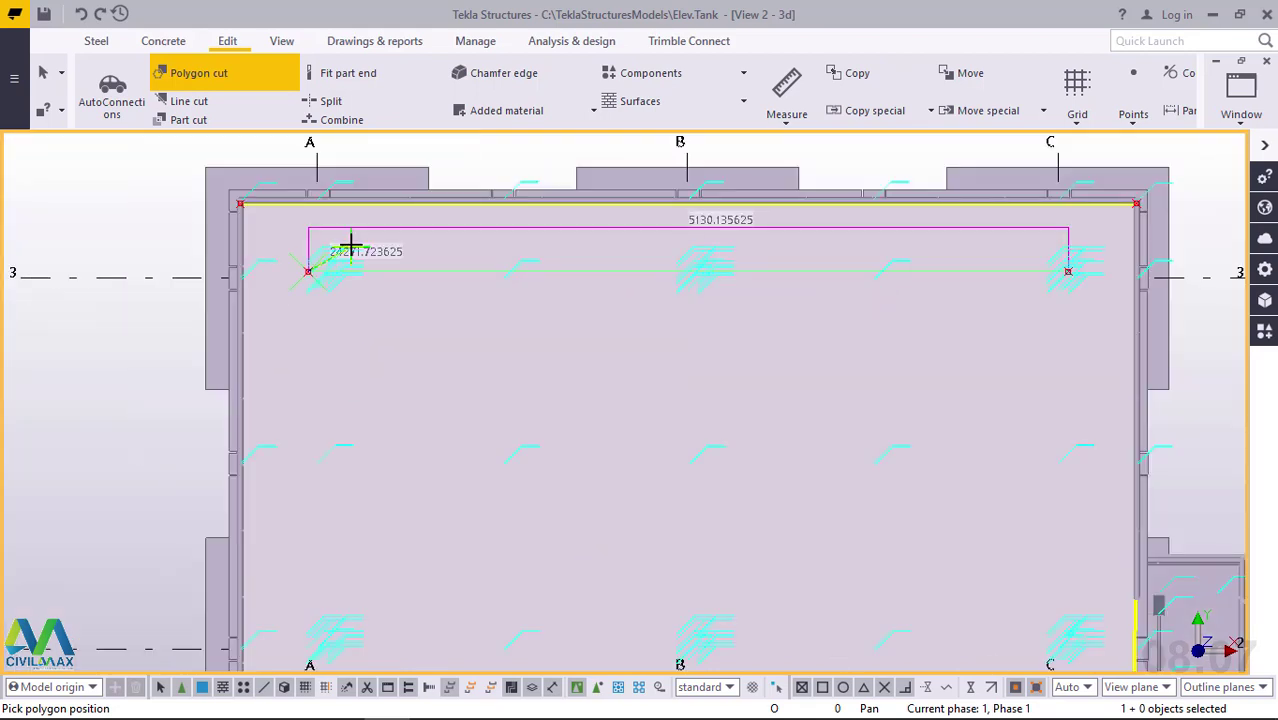
scroll(350, 245, "down", 3)
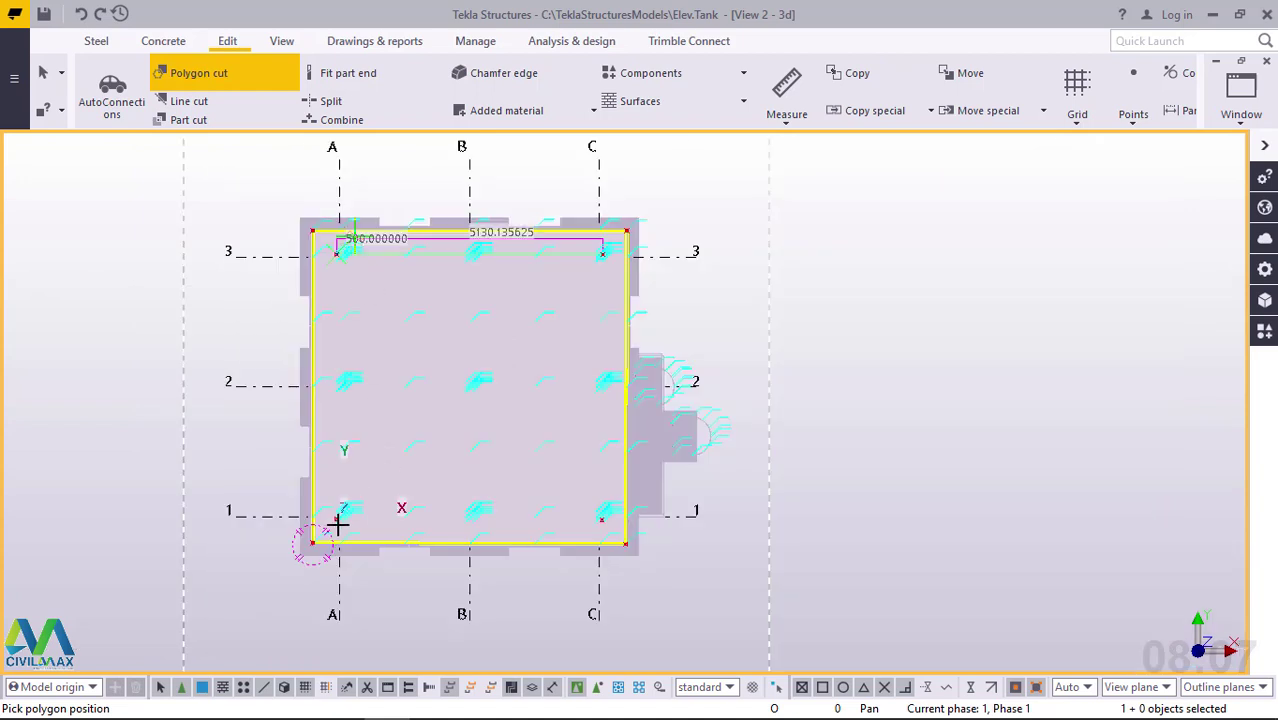
scroll(336, 523, "up", 3)
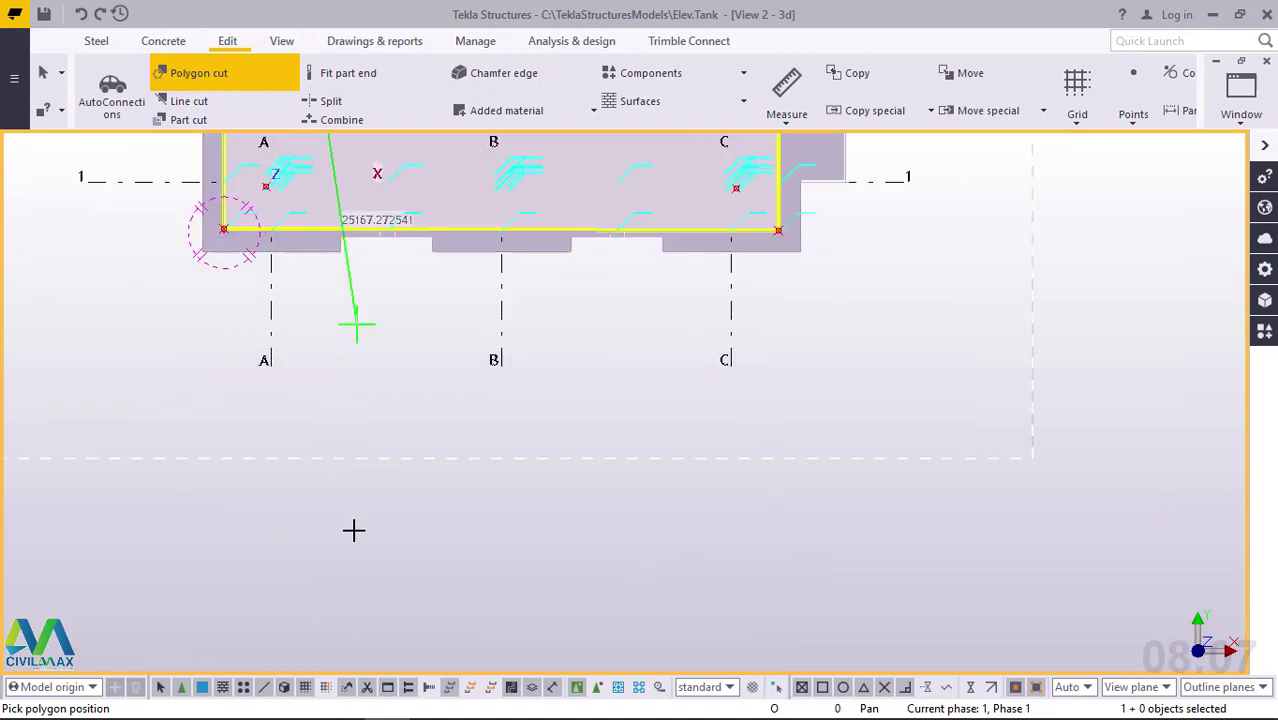
scroll(358, 518, "down", 1)
scroll(284, 262, "up", 2)
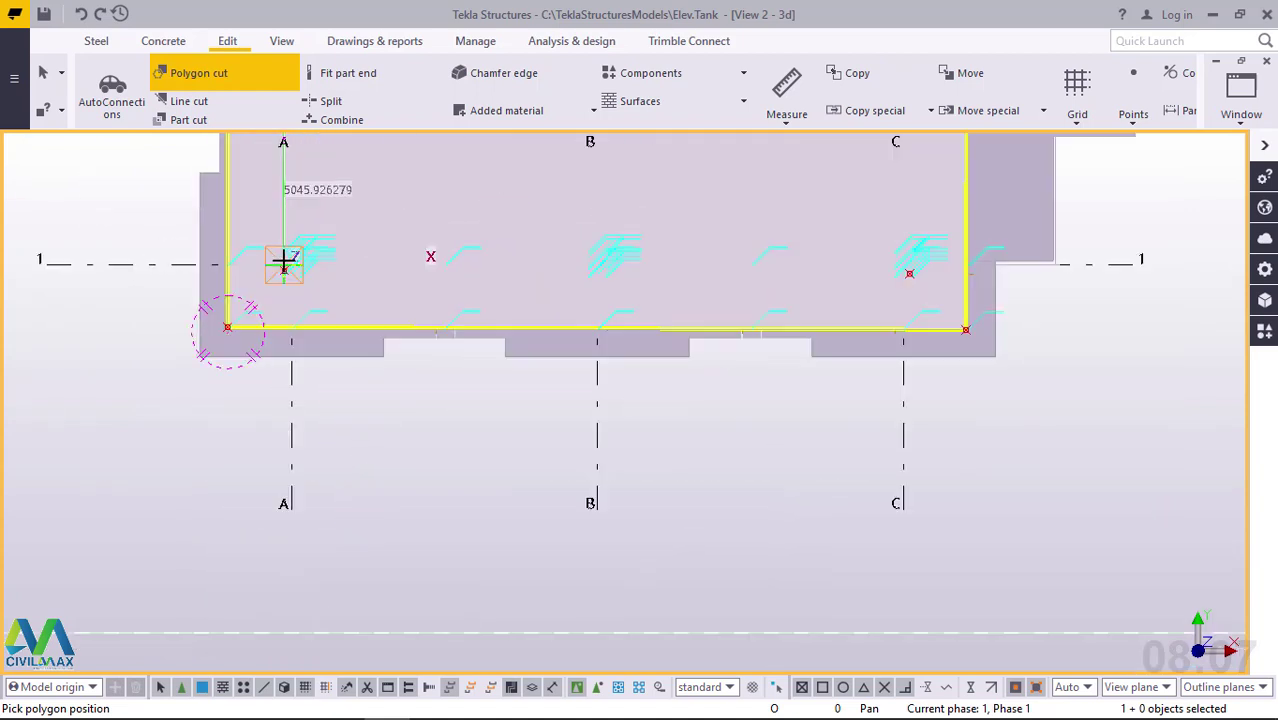
scroll(283, 262, "up", 2)
scroll(285, 260, "up", 2)
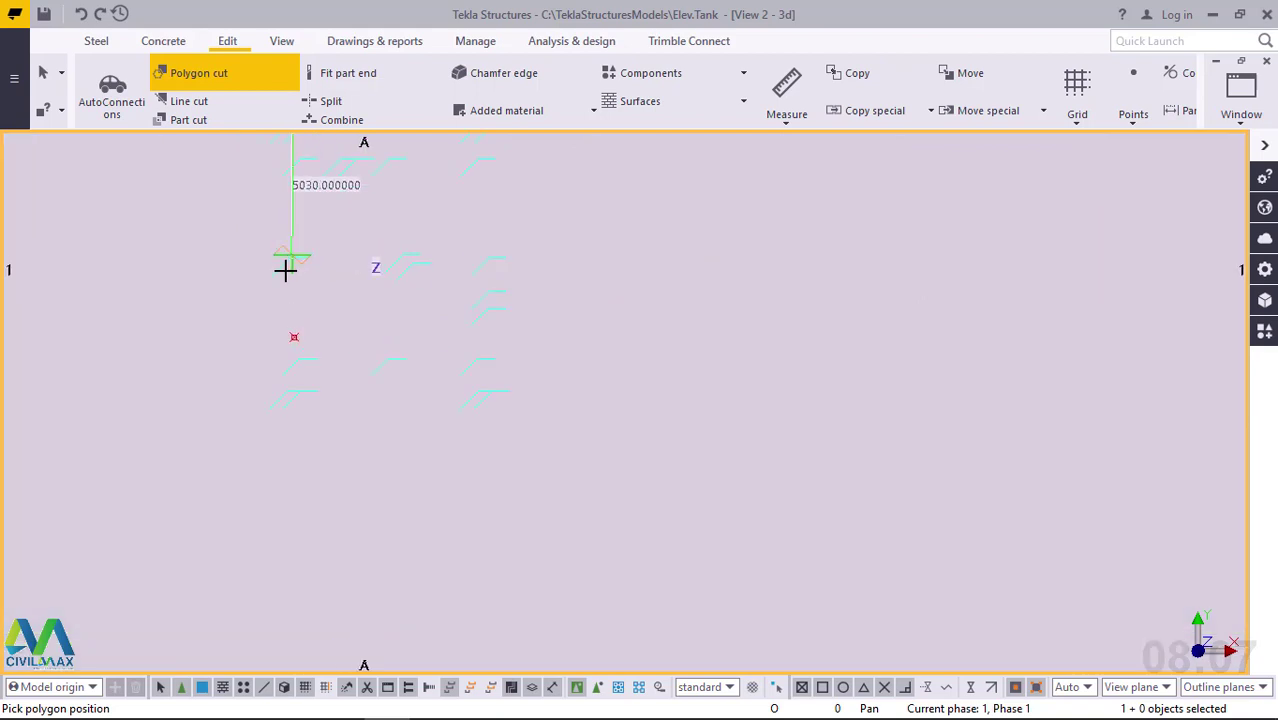
scroll(295, 362, "up", 4)
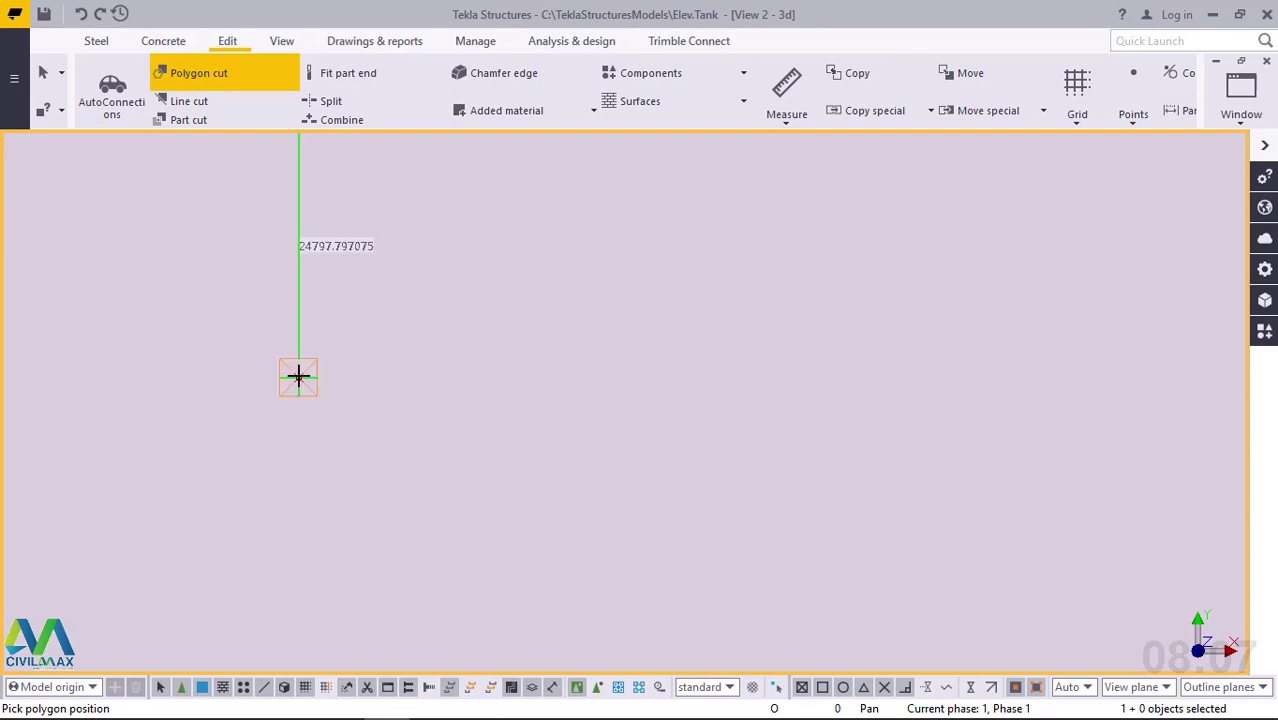
left_click(298, 376)
Step: Place the fourth corner of the cut polygon on the inner point near grid intersection C-1
middle_click_drag(228, 420, 165, 486)
scroll(191, 485, "down", 6)
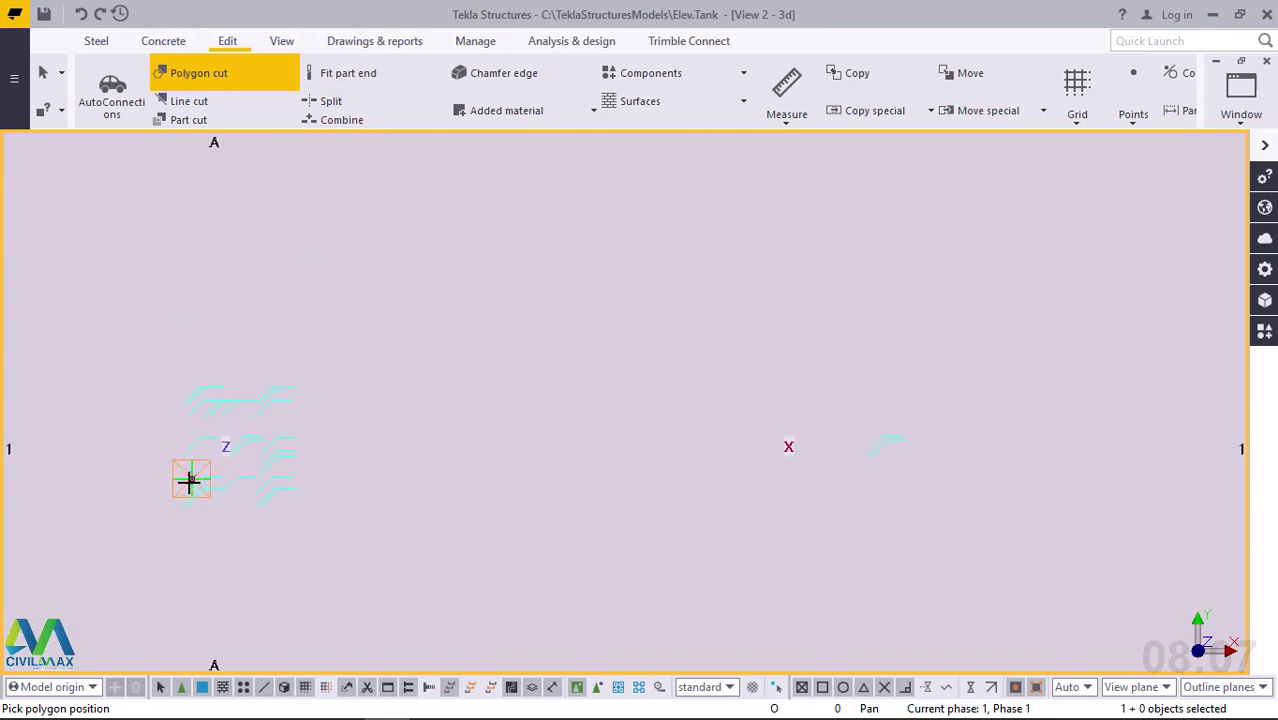
scroll(270, 468, "down", 4)
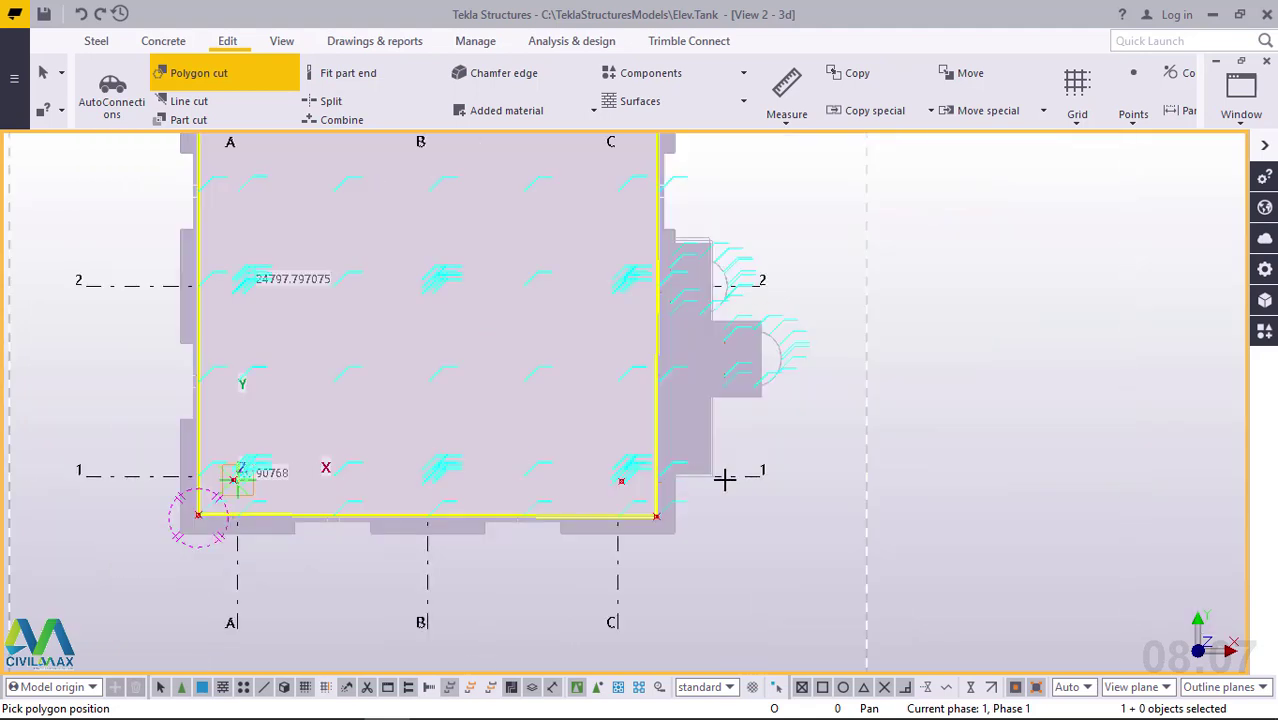
scroll(614, 483, "up", 5)
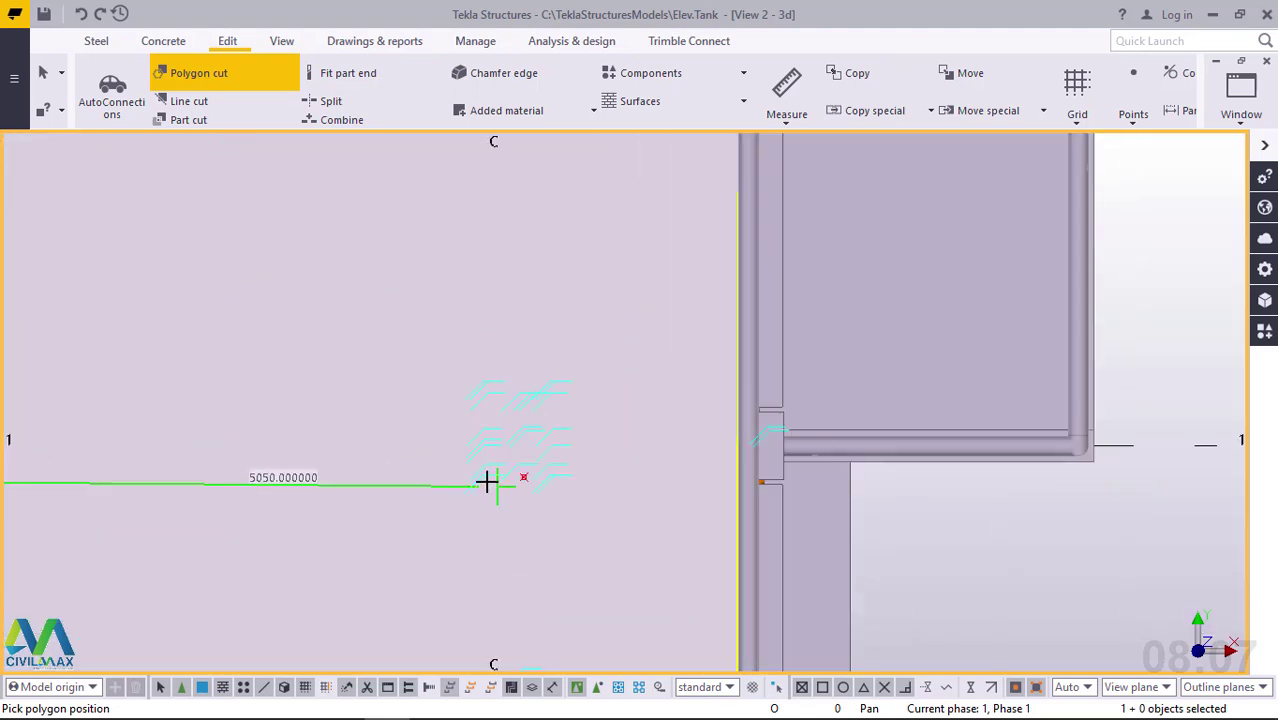
scroll(520, 470, "up", 2)
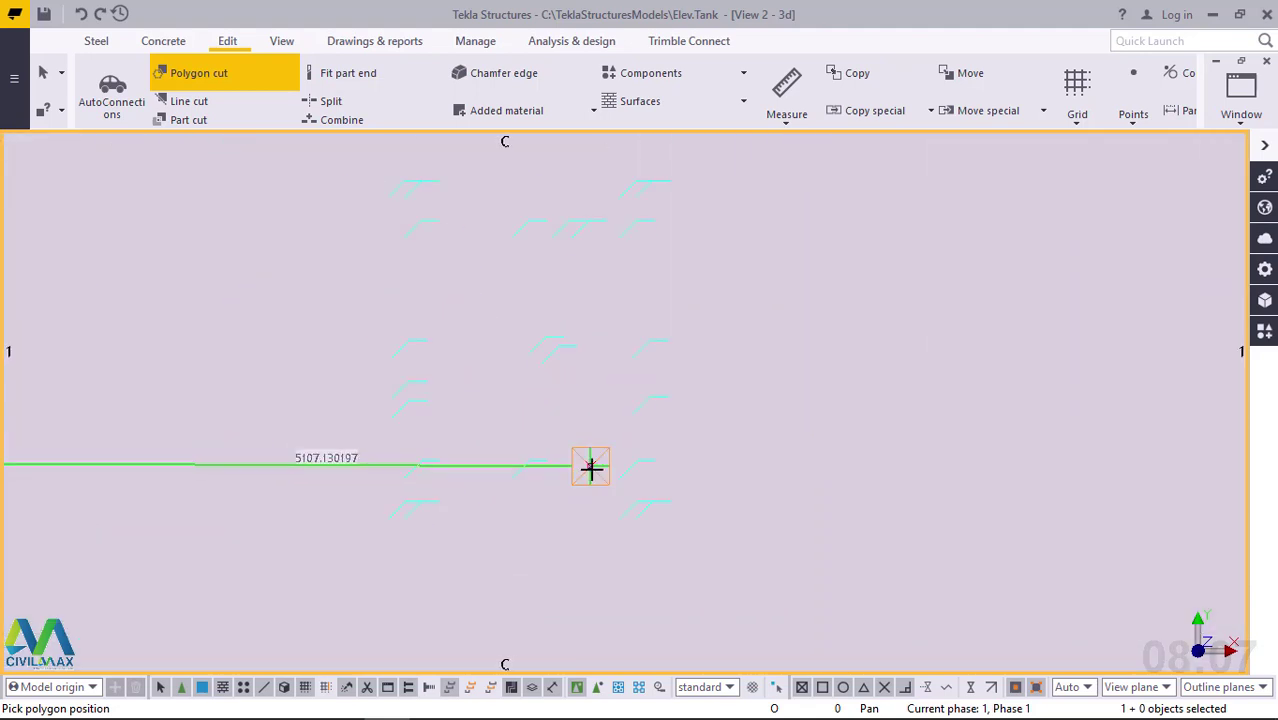
scroll(591, 465, "up", 5)
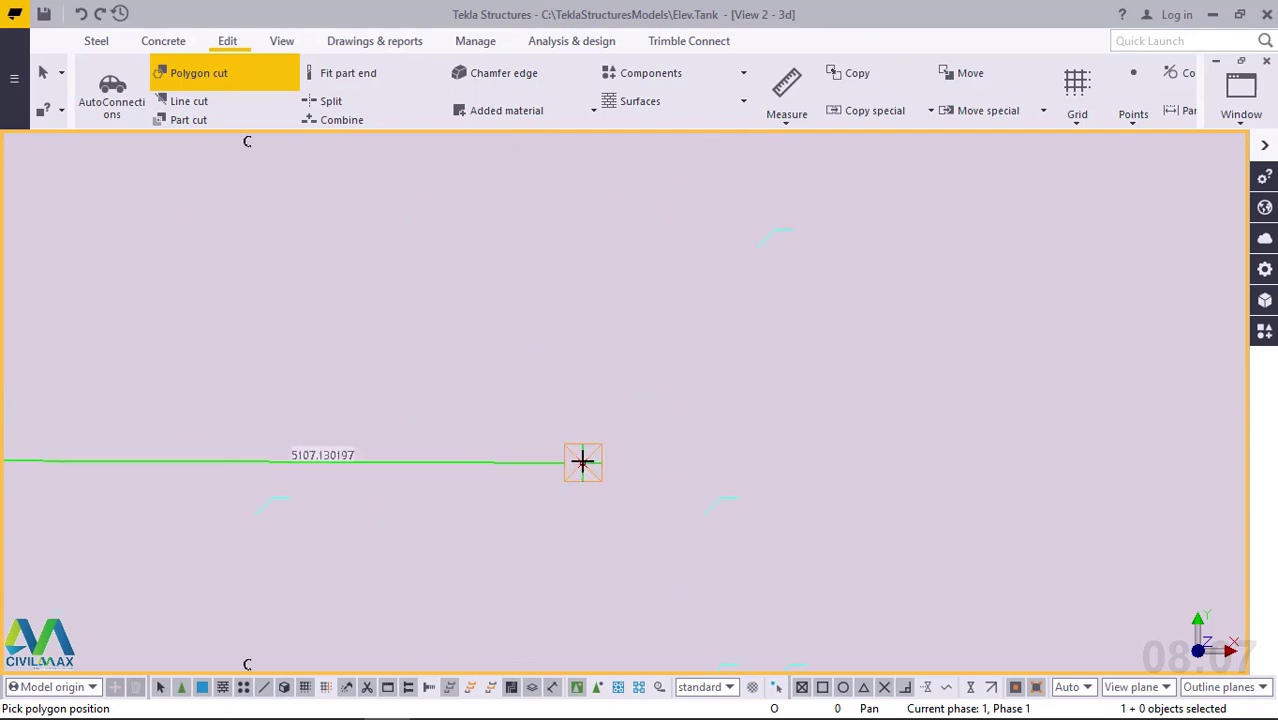
scroll(582, 462, "up", 4)
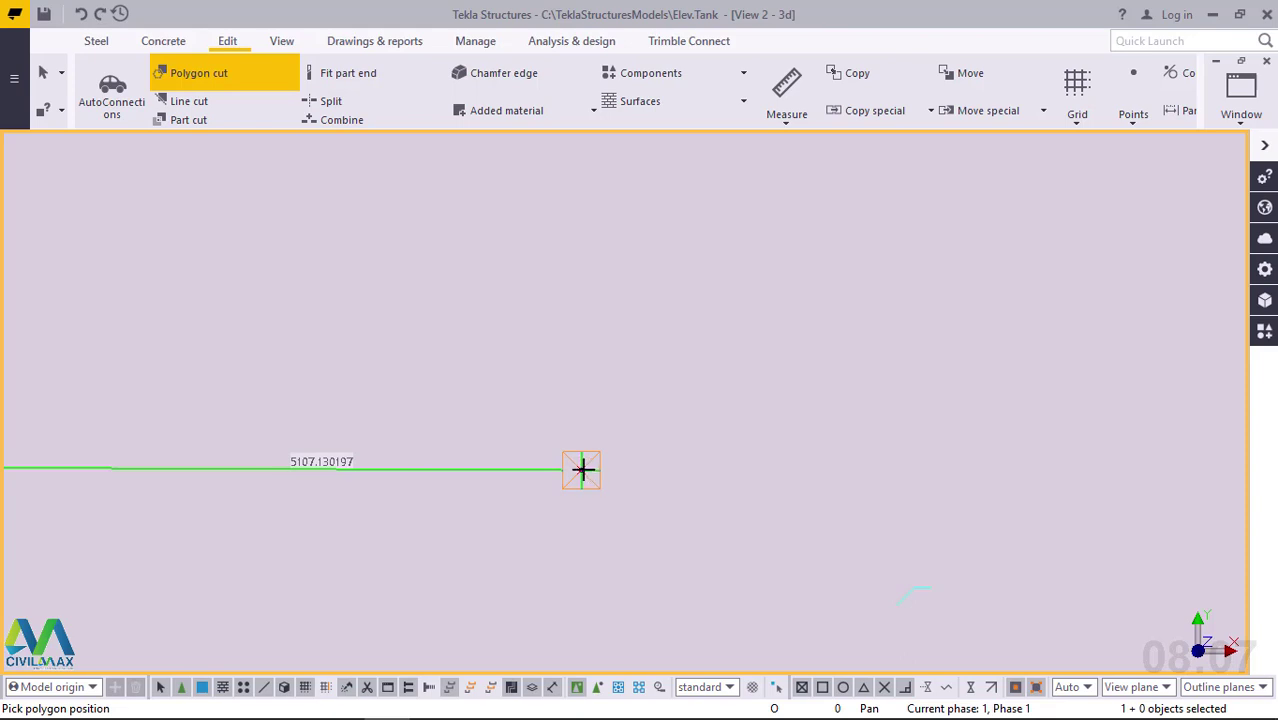
left_click(581, 469)
Step: Close the polygon at its starting point near grid intersection C-3 and cut the enclosed area out of the deck plate
scroll(582, 525, "down", 3)
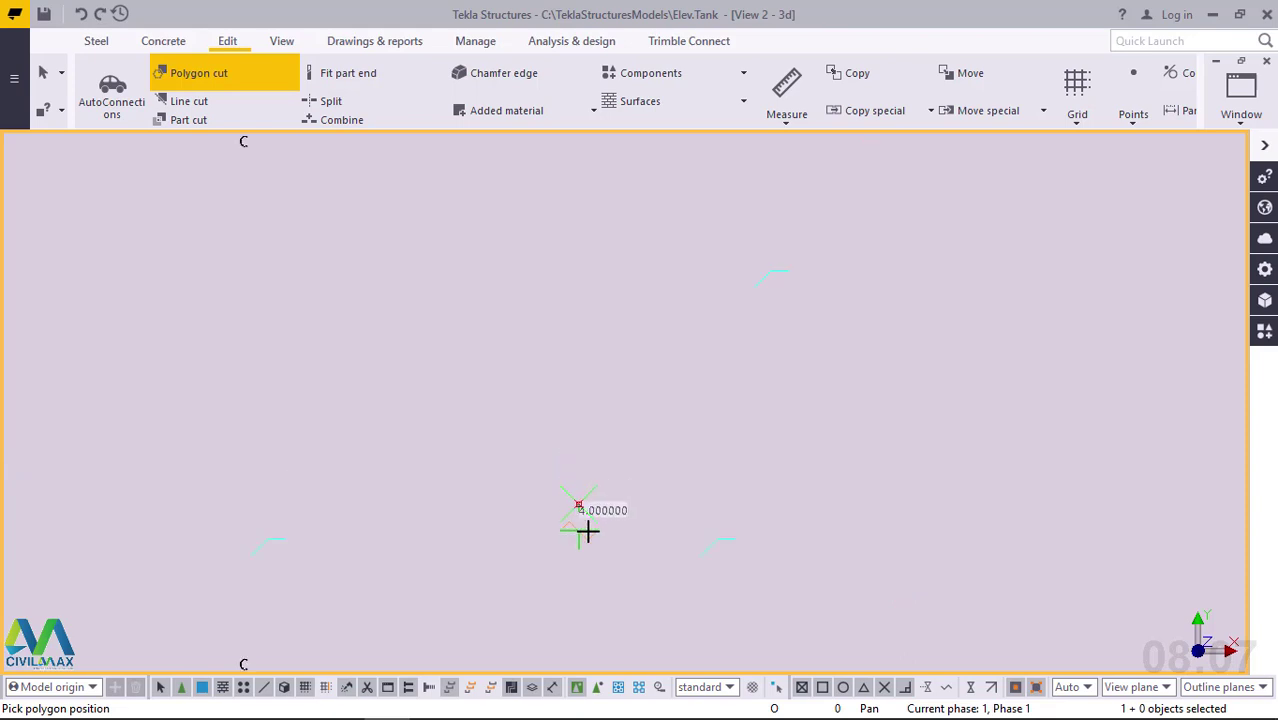
scroll(588, 533, "down", 4)
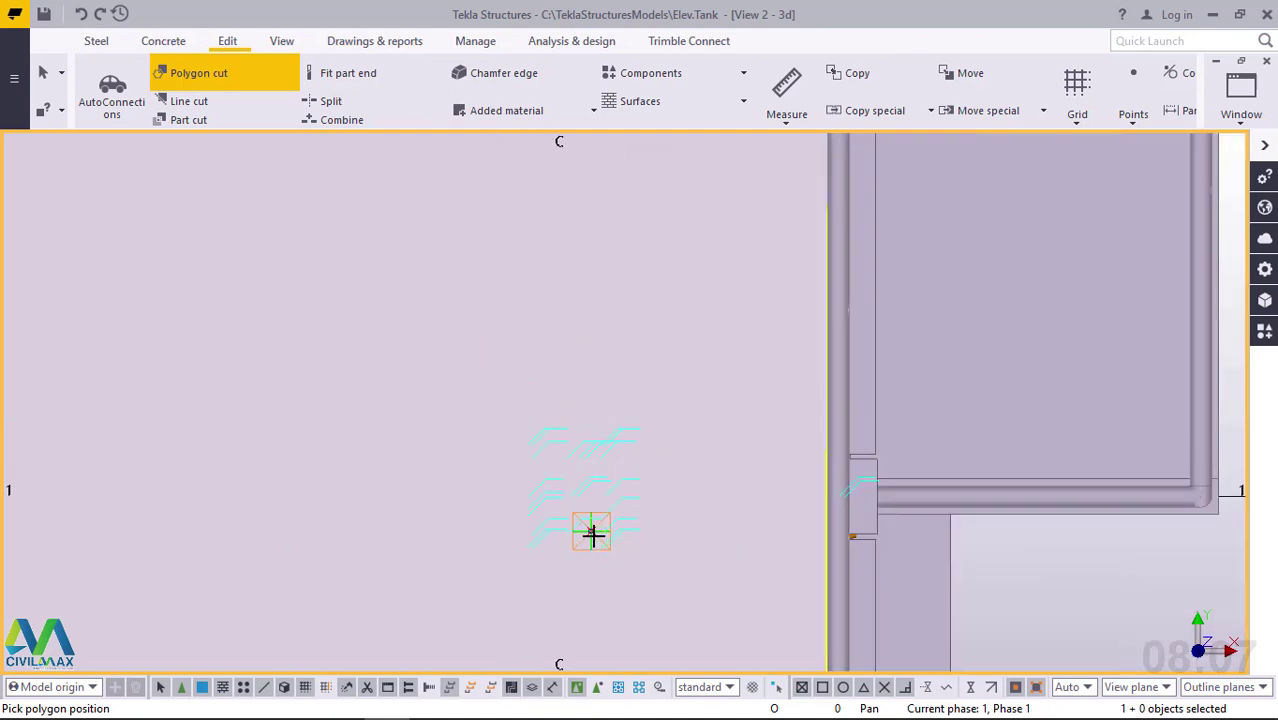
scroll(593, 535, "down", 3)
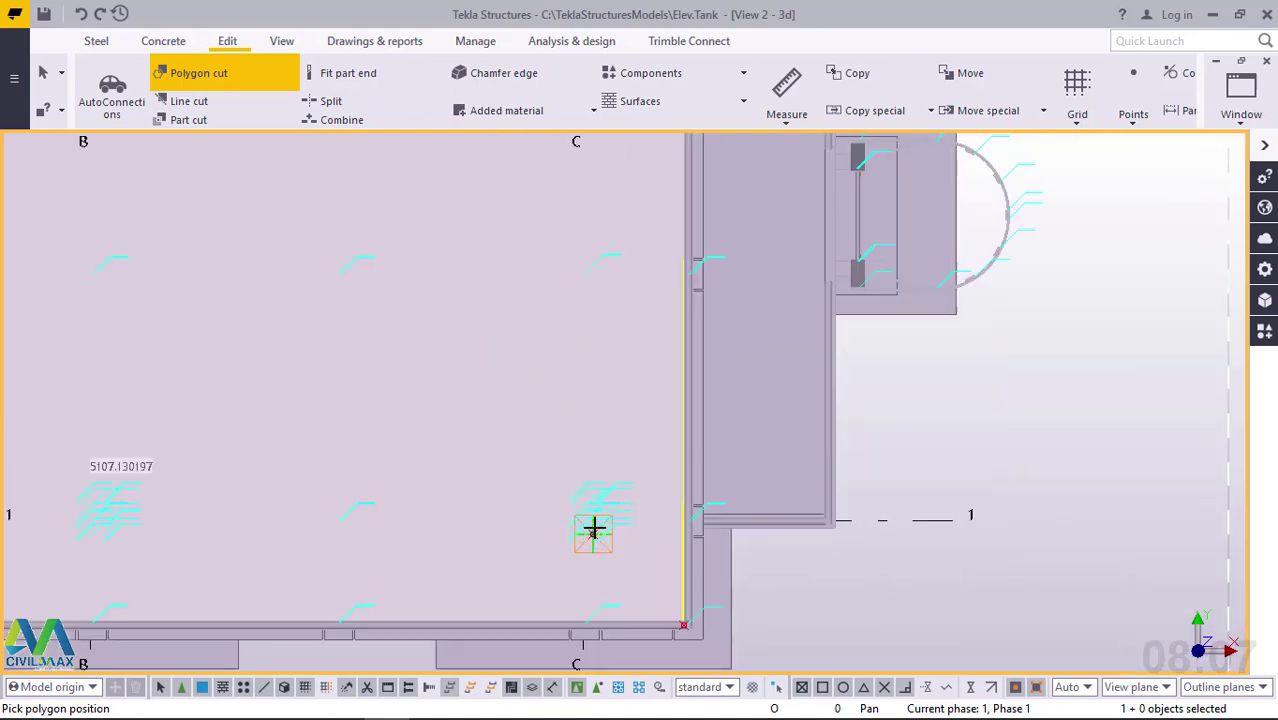
scroll(605, 377, "down", 5)
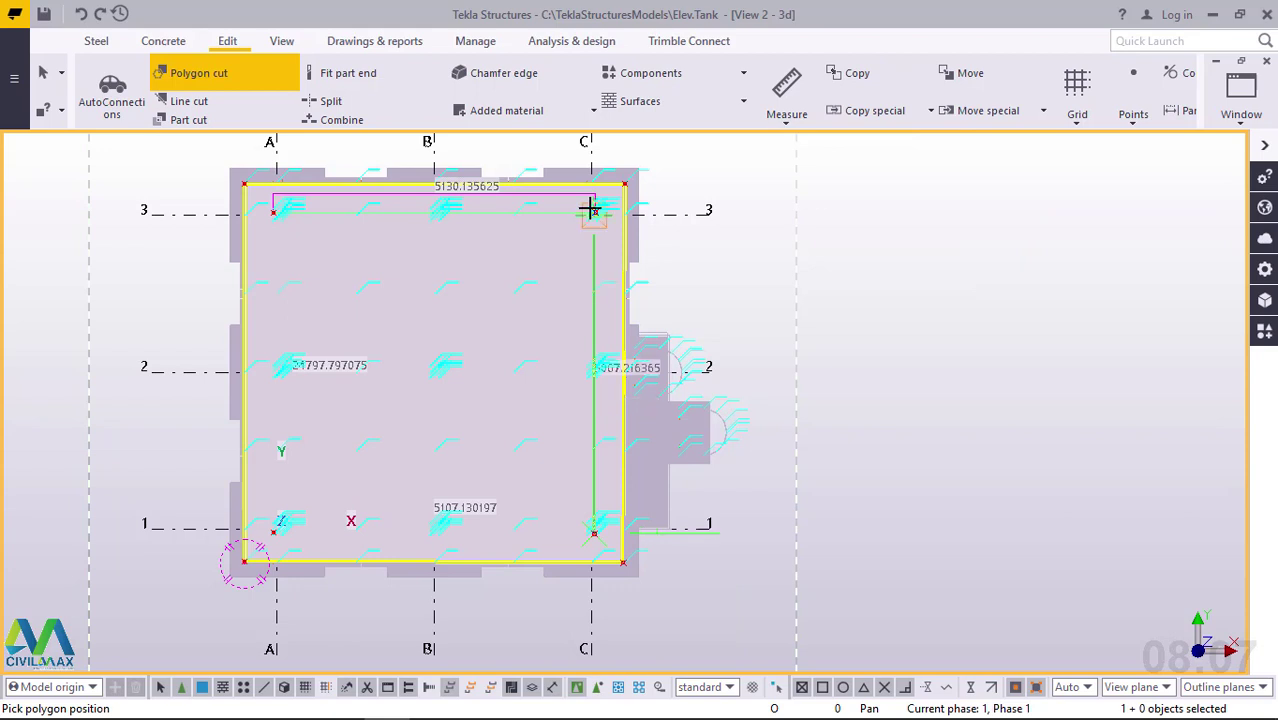
scroll(595, 208, "up", 5)
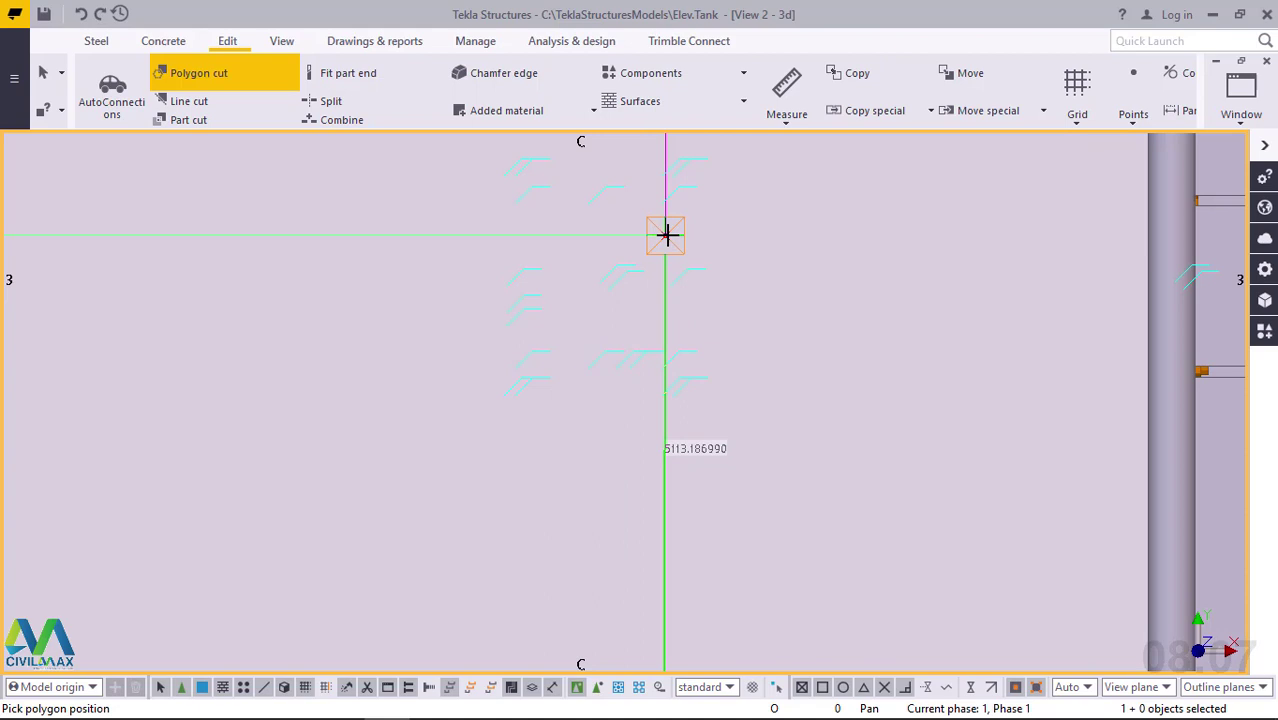
left_click(666, 235)
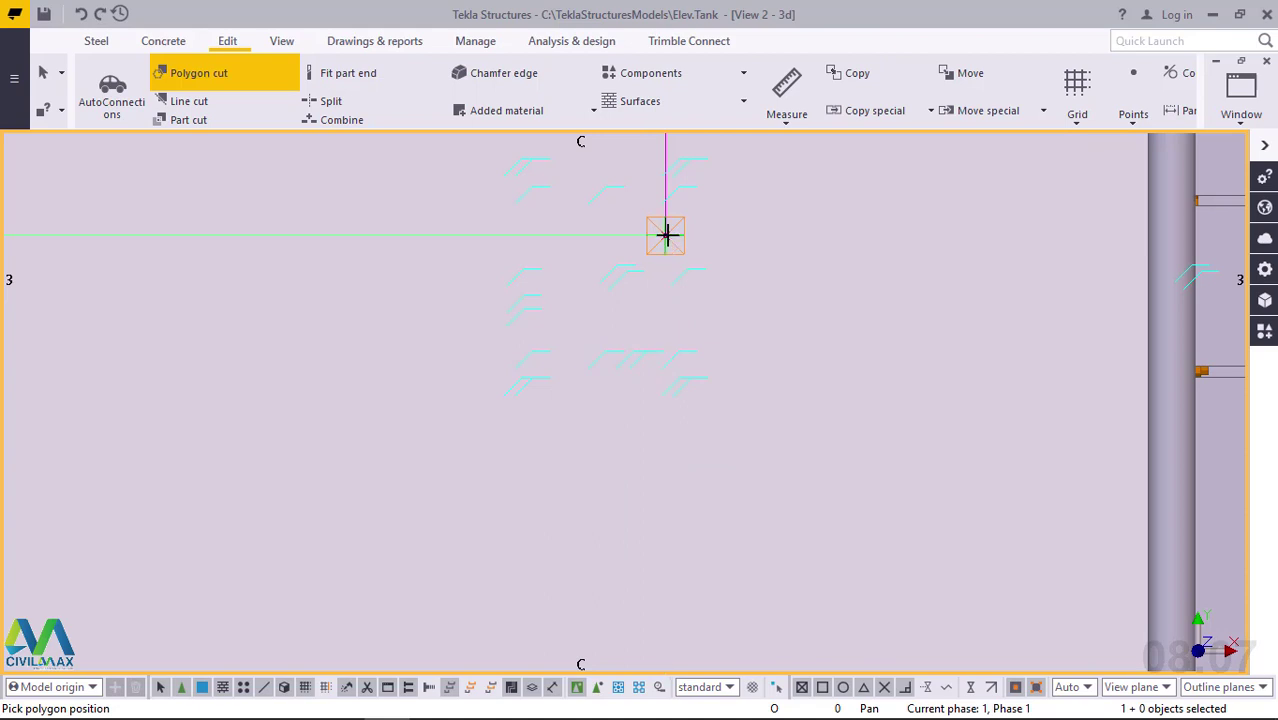
scroll(666, 235, "down", 4)
left_click(636, 388)
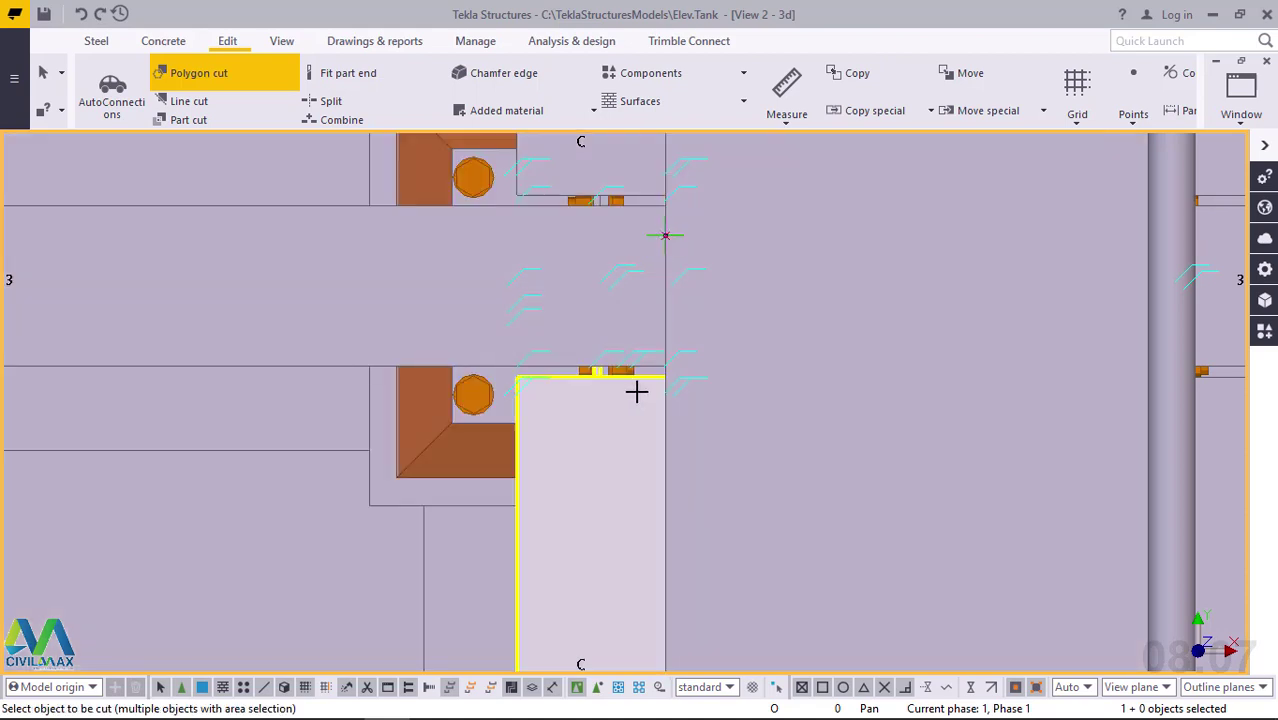
scroll(638, 389, "up", 3)
scroll(642, 392, "down", 2)
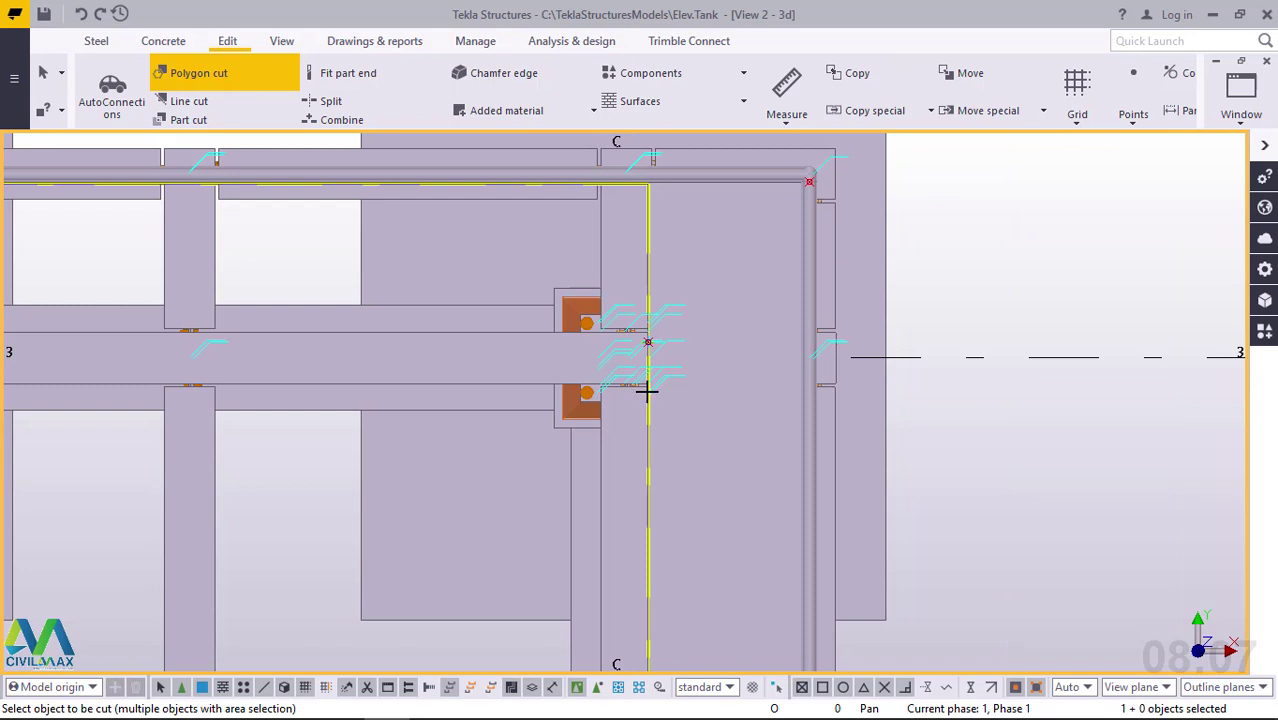
scroll(673, 377, "down", 3)
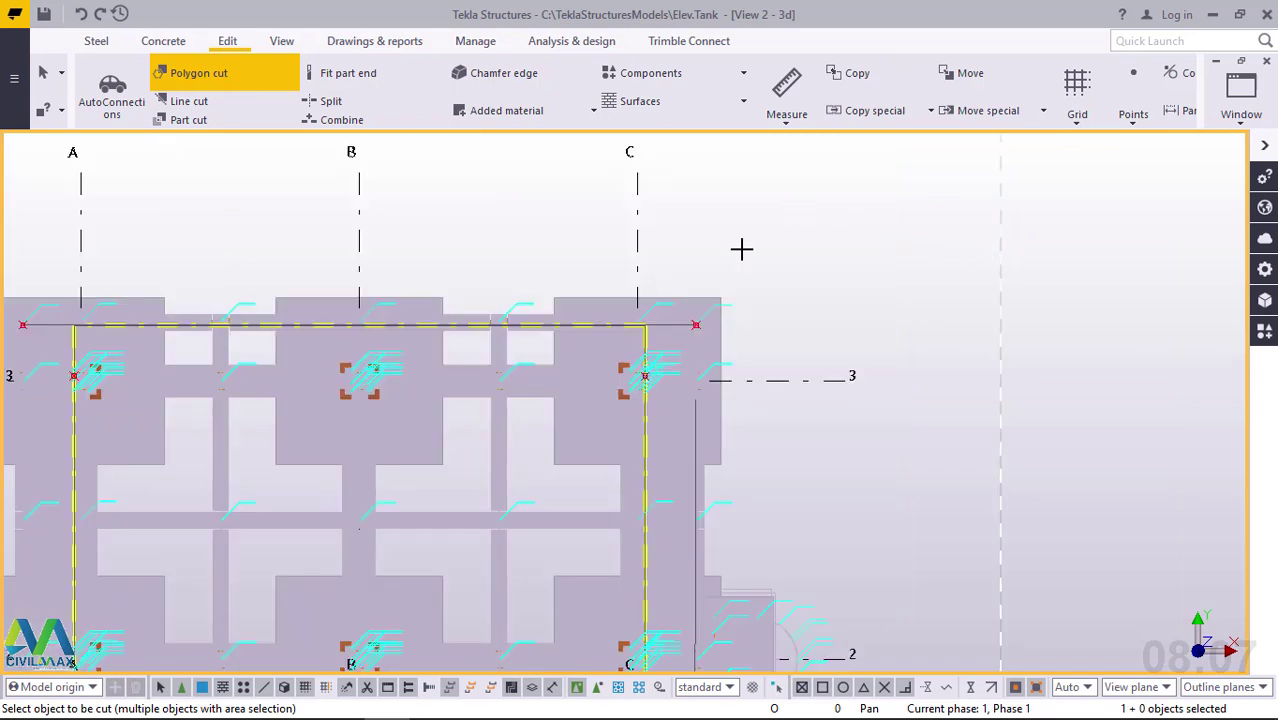
scroll(473, 361, "down", 4)
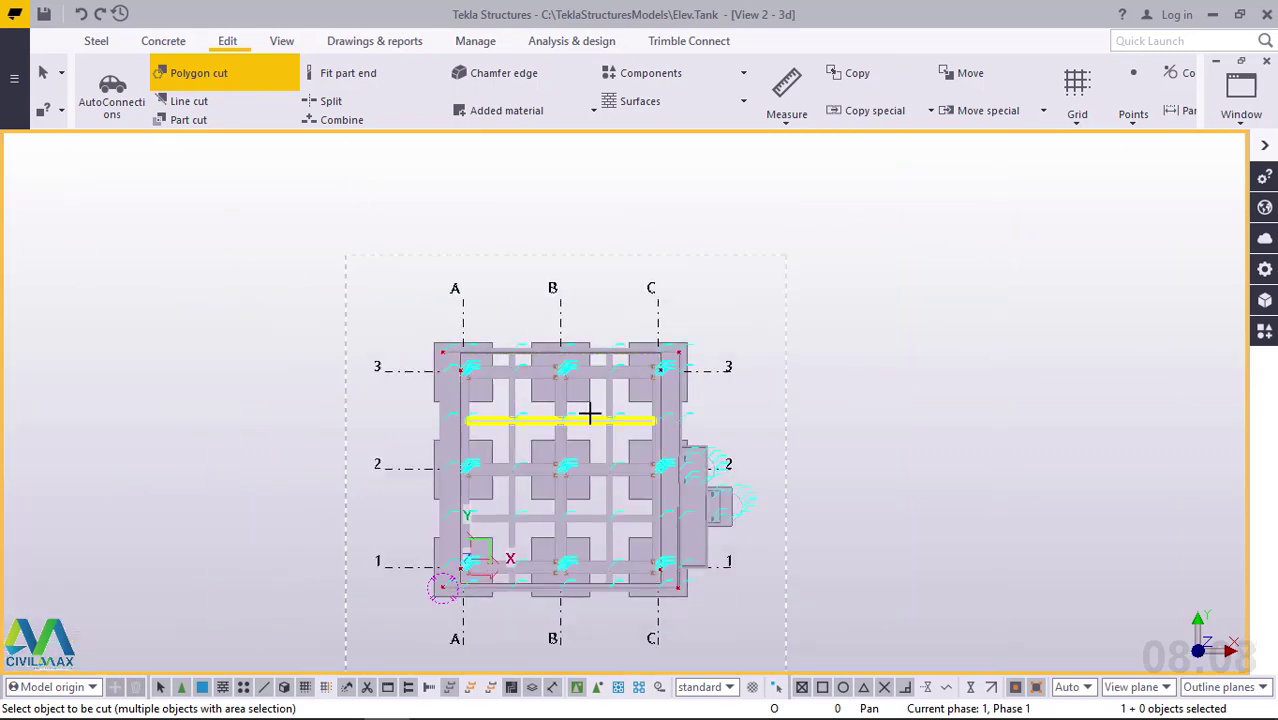
Step: End the polygon cut command and examine the deck plate's opening in the 3D view
scroll(592, 413, "up", 3)
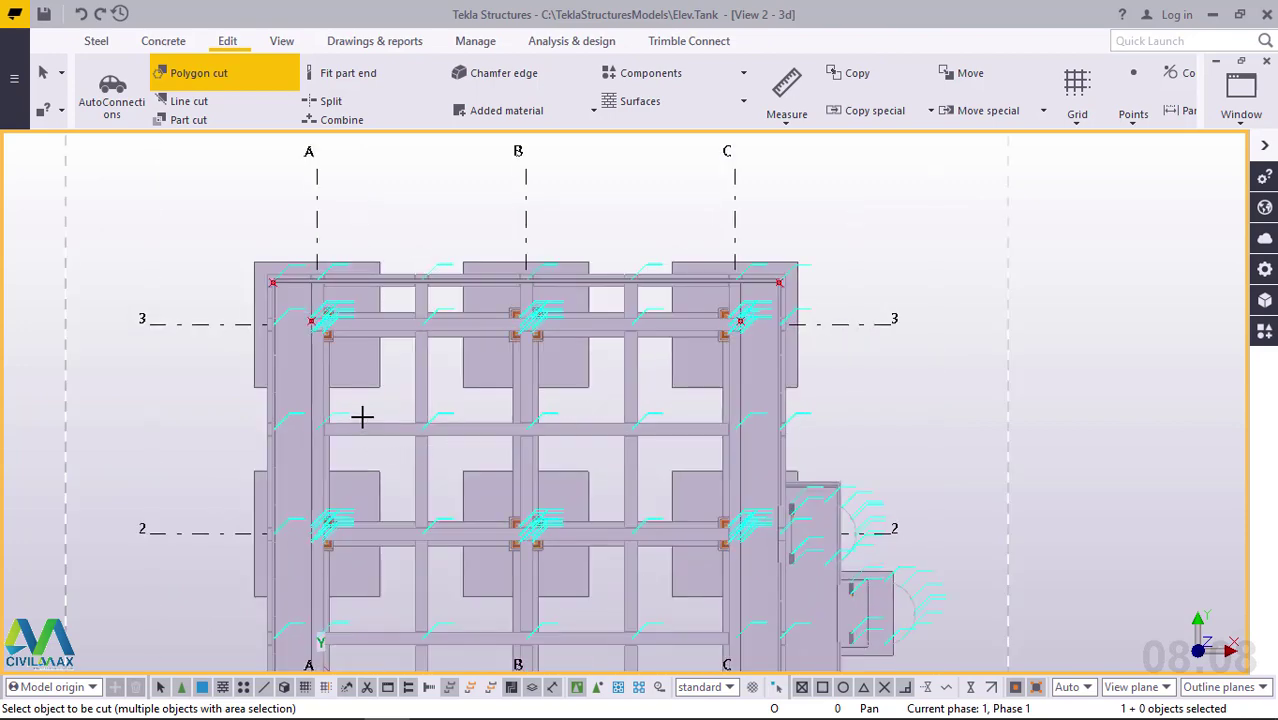
scroll(410, 298, "up", 3)
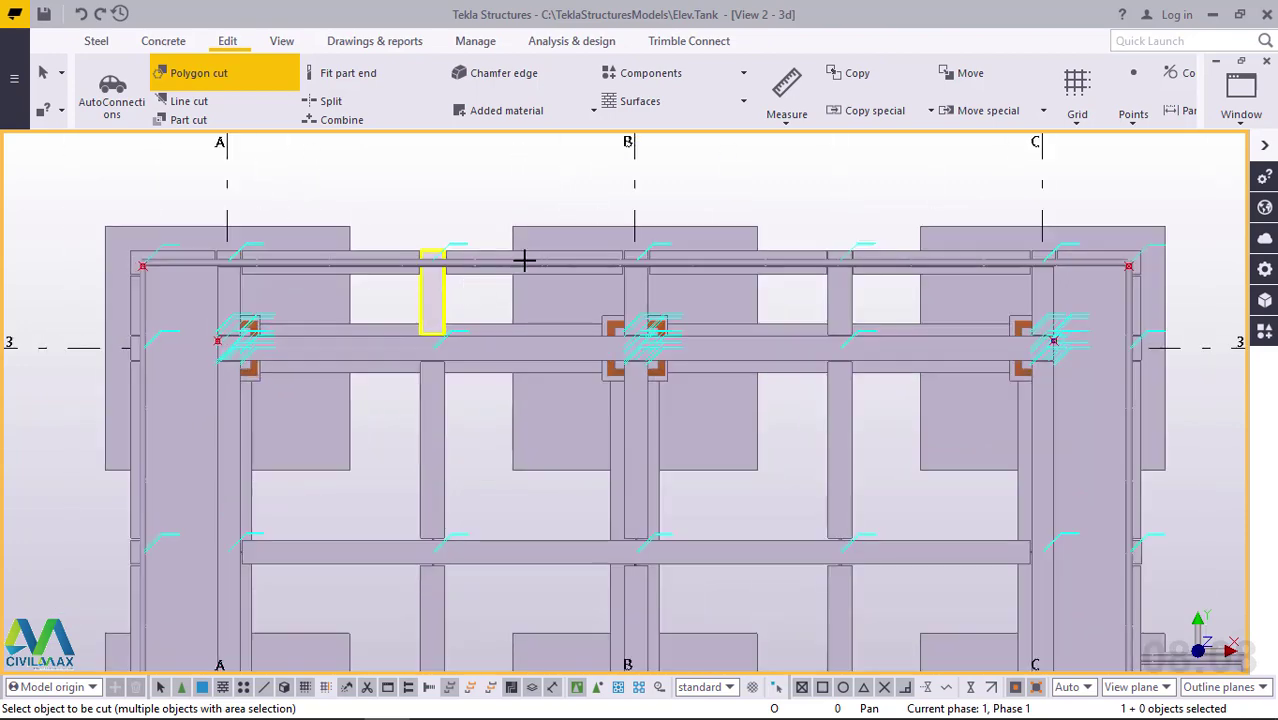
right_click(465, 184)
left_click(480, 174)
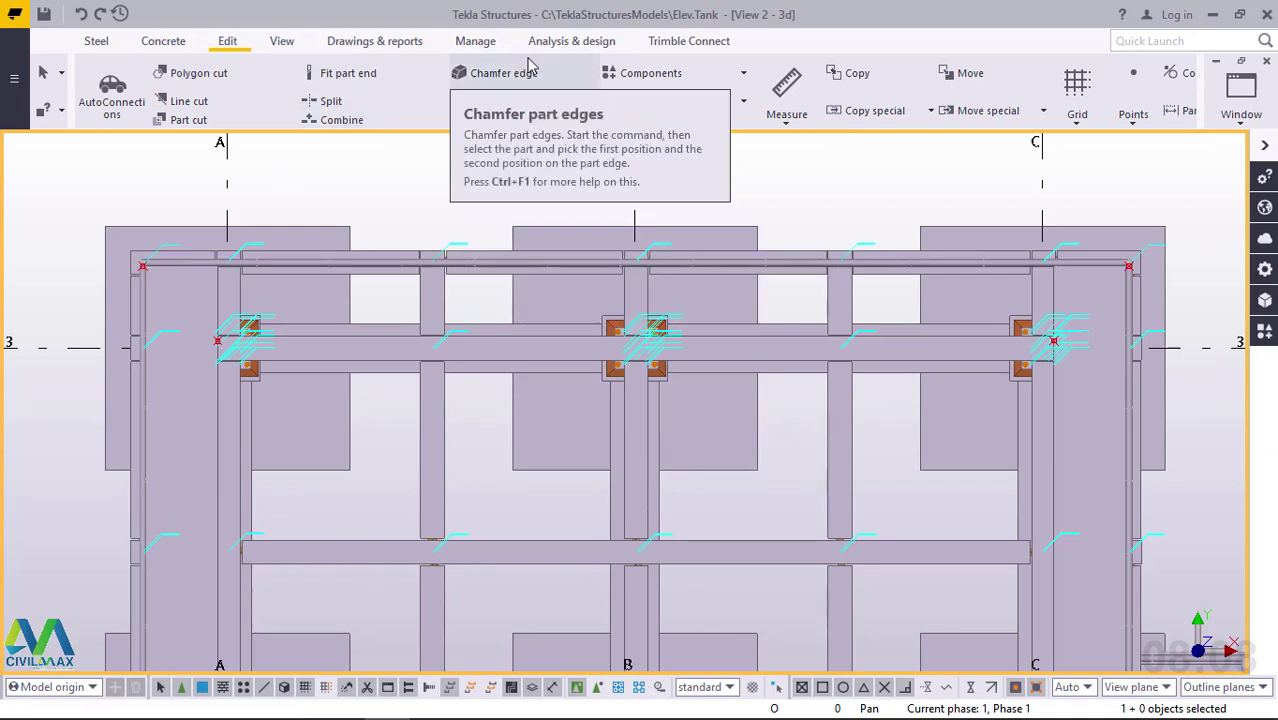
key("Home")
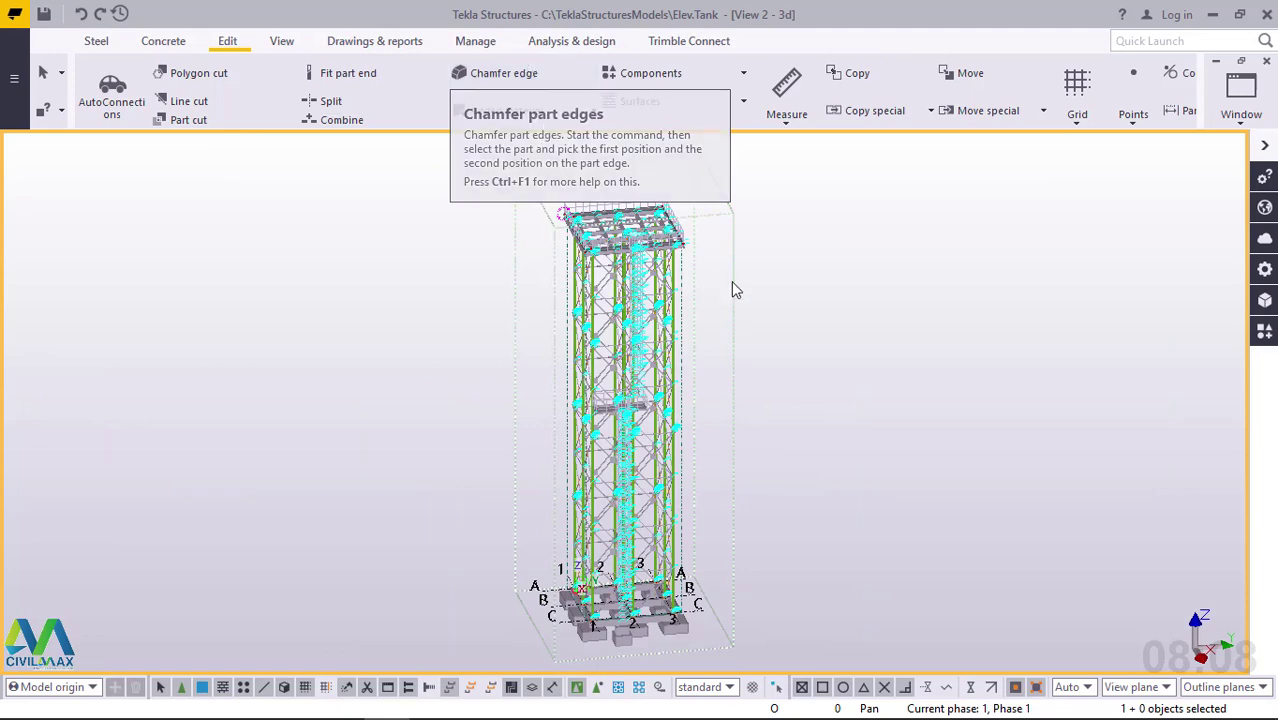
scroll(614, 195, "up", 5)
scroll(614, 195, "up", 5)
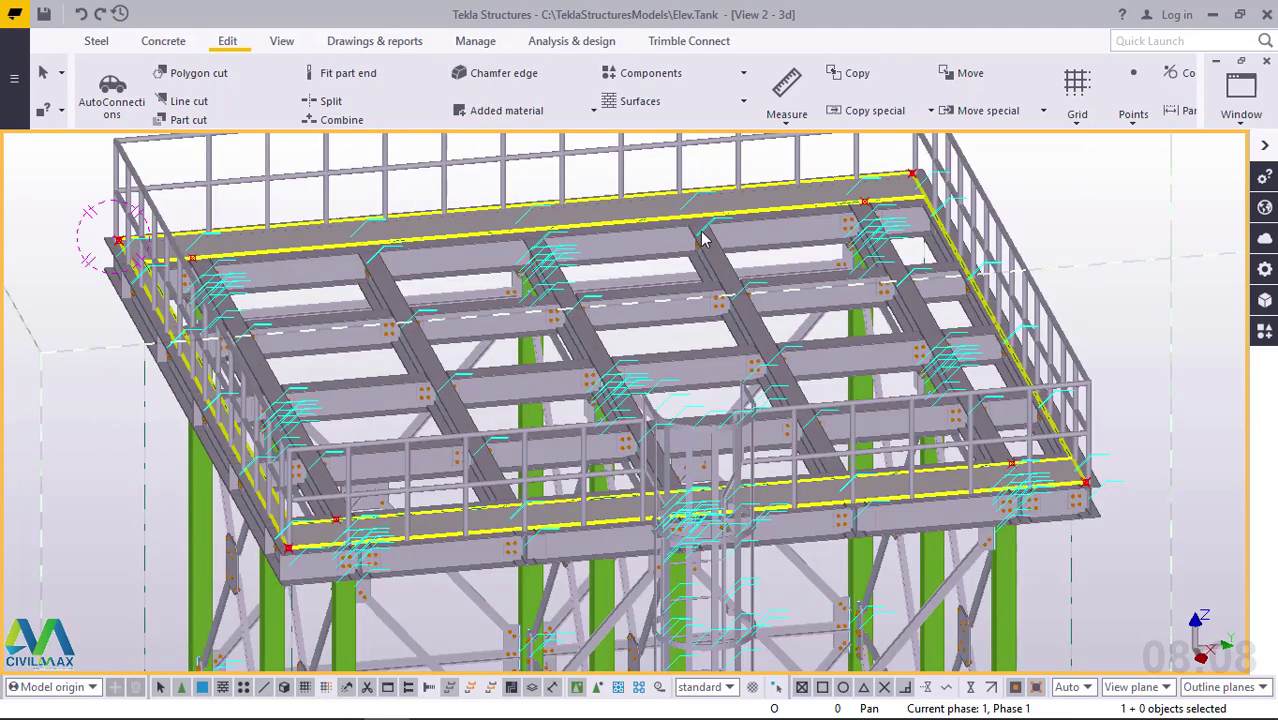
scroll(953, 240, "up", 5)
scroll(953, 240, "up", 3)
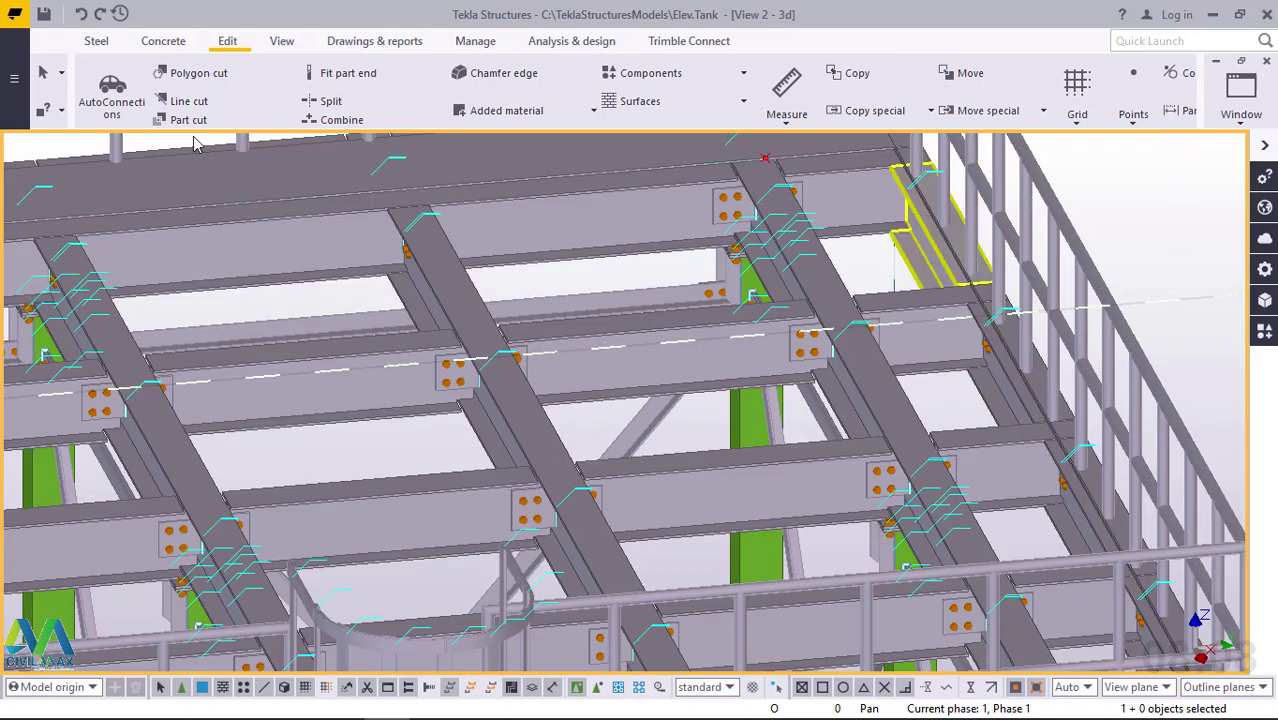
Step: Undo the polygon cut in the deck plate
left_click(81, 13)
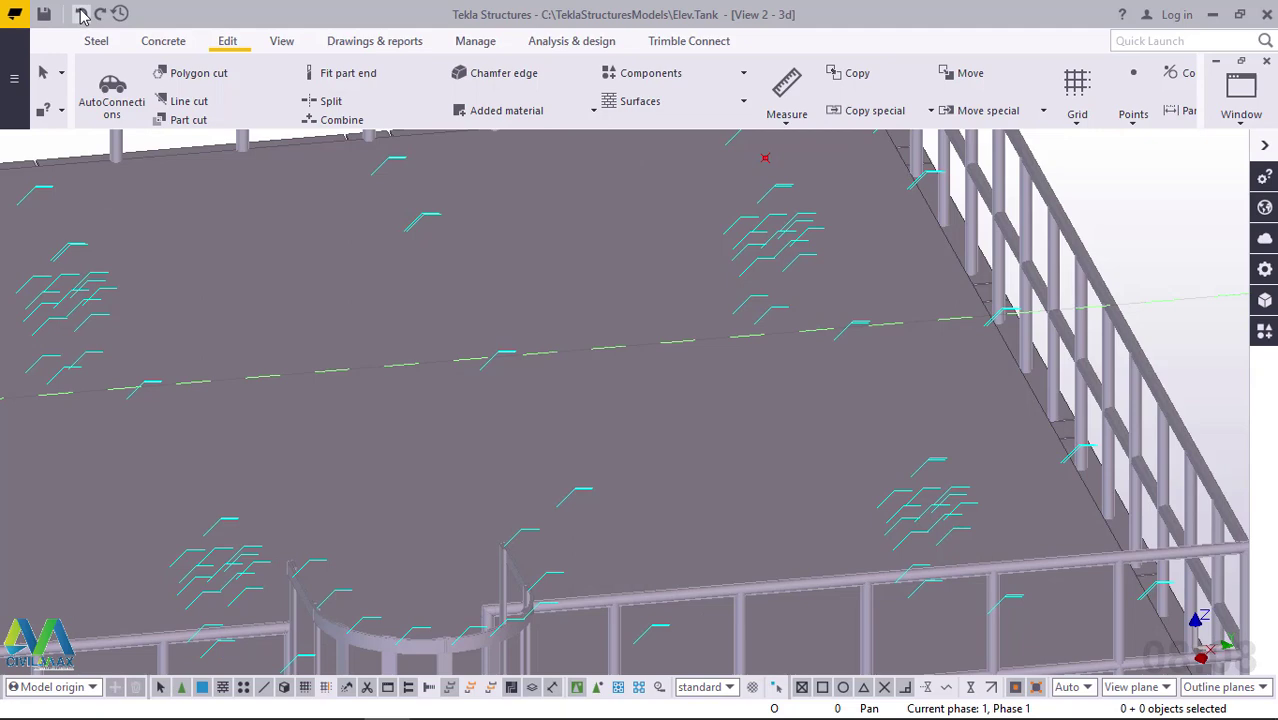
scroll(585, 378, "down", 5)
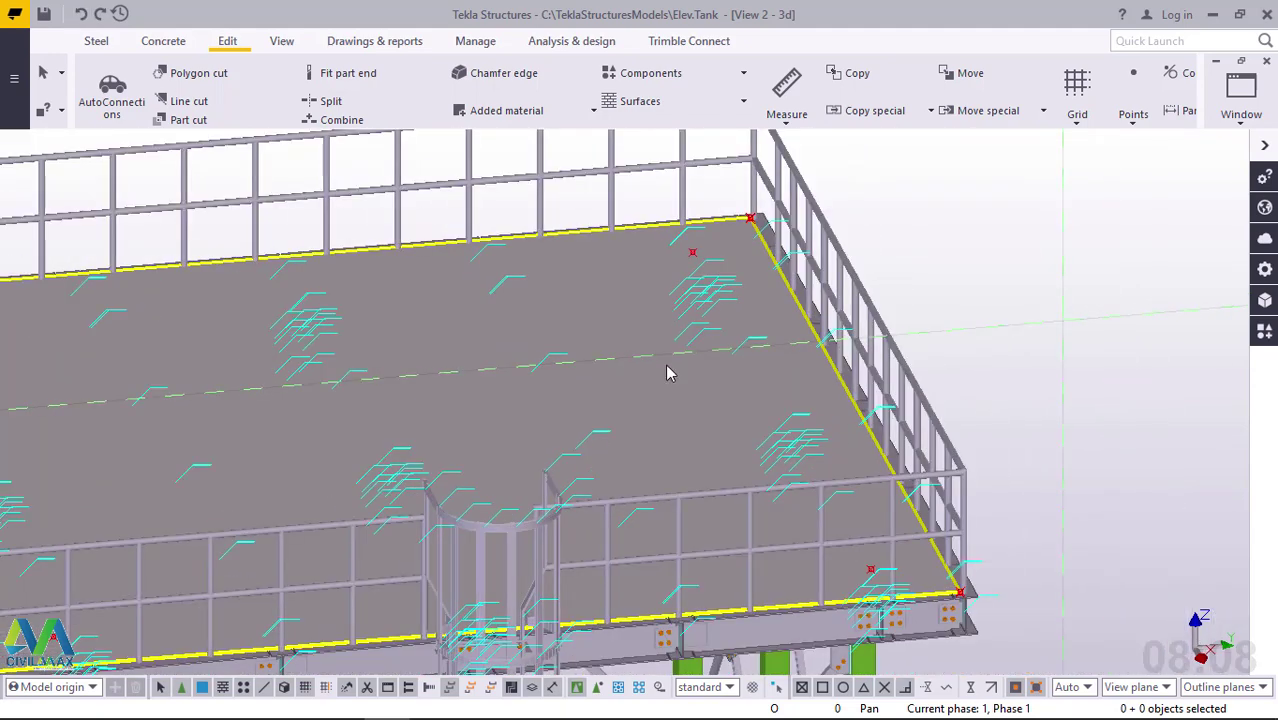
scroll(700, 262, "up", 2)
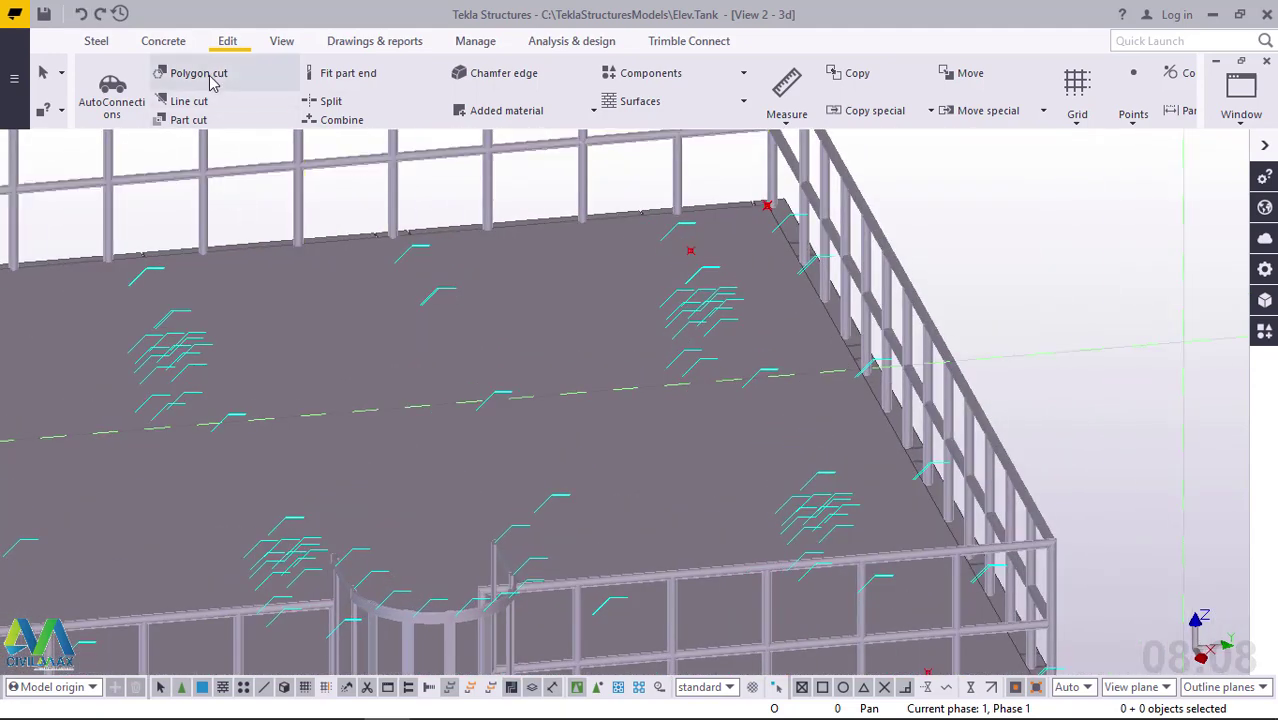
Step: Start a polygon cut on the deck plate in the 3D view with its first corner on the inner point near grid intersection A-3
left_click(208, 80)
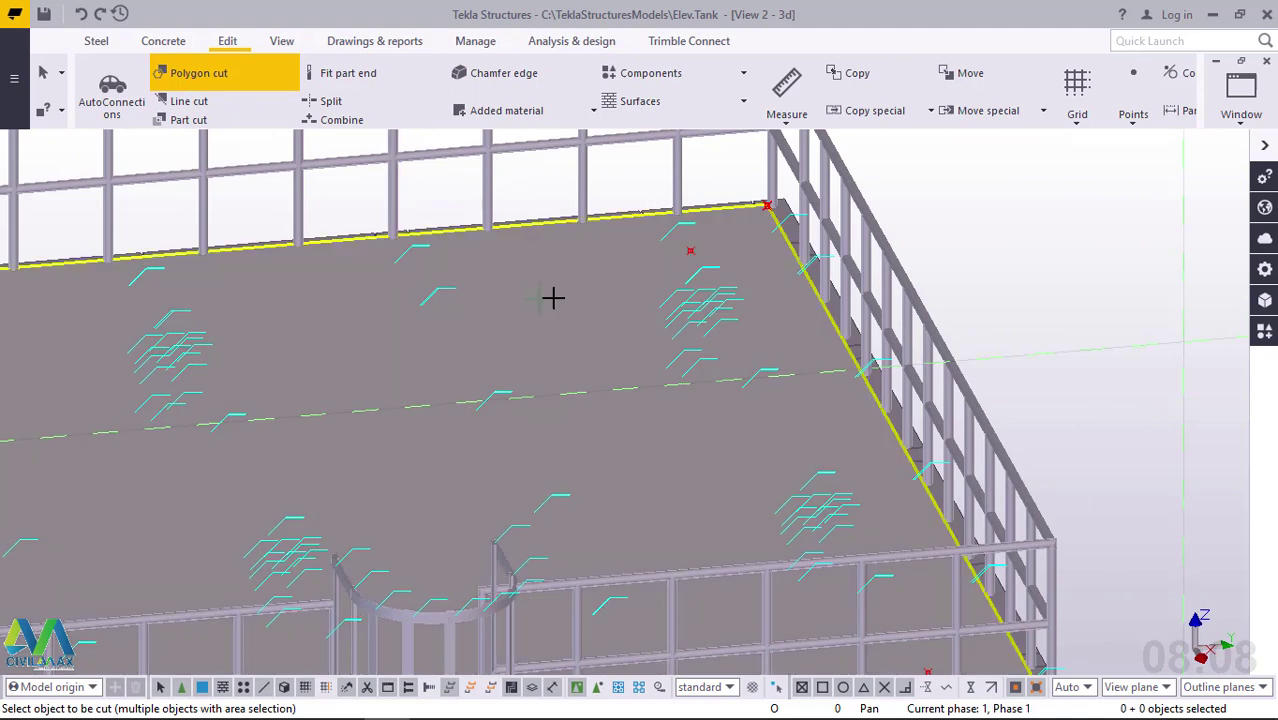
left_click(553, 297)
scroll(718, 239, "up", 4)
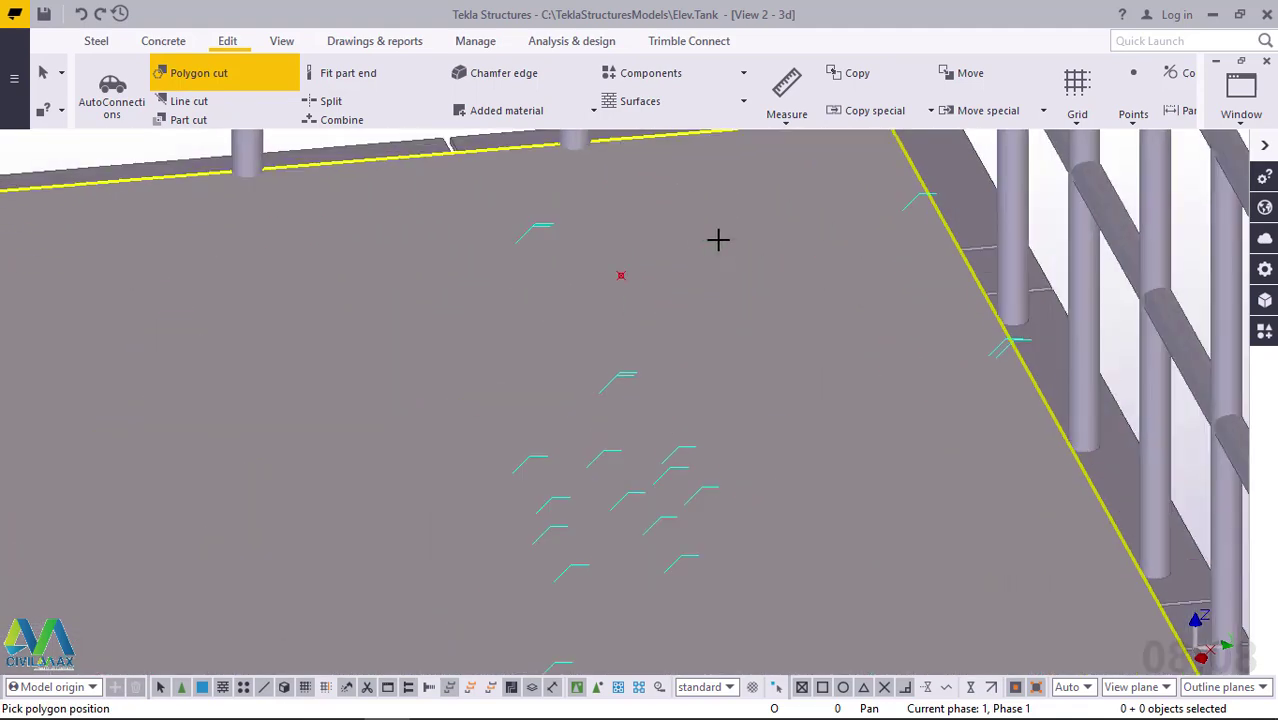
scroll(616, 300, "up", 4)
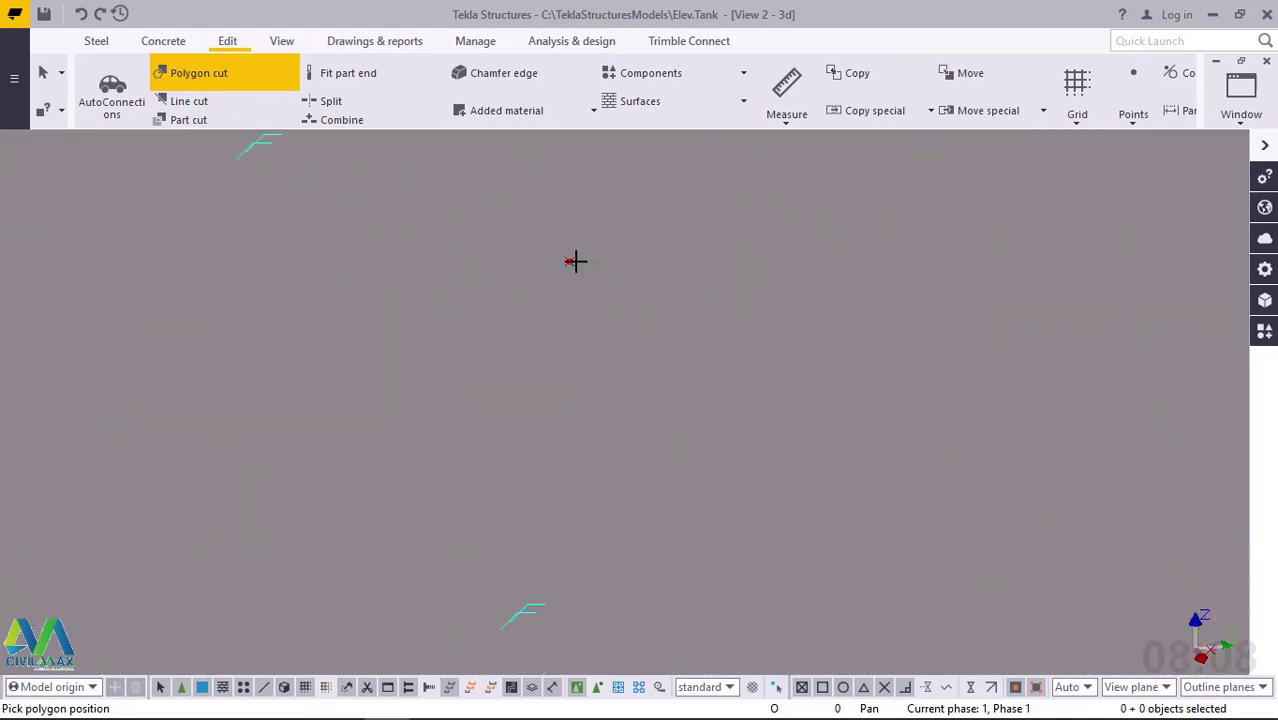
Step: Place the cut polygon's second corner on the inner point near grid intersection C-3
scroll(560, 213, "down", 6)
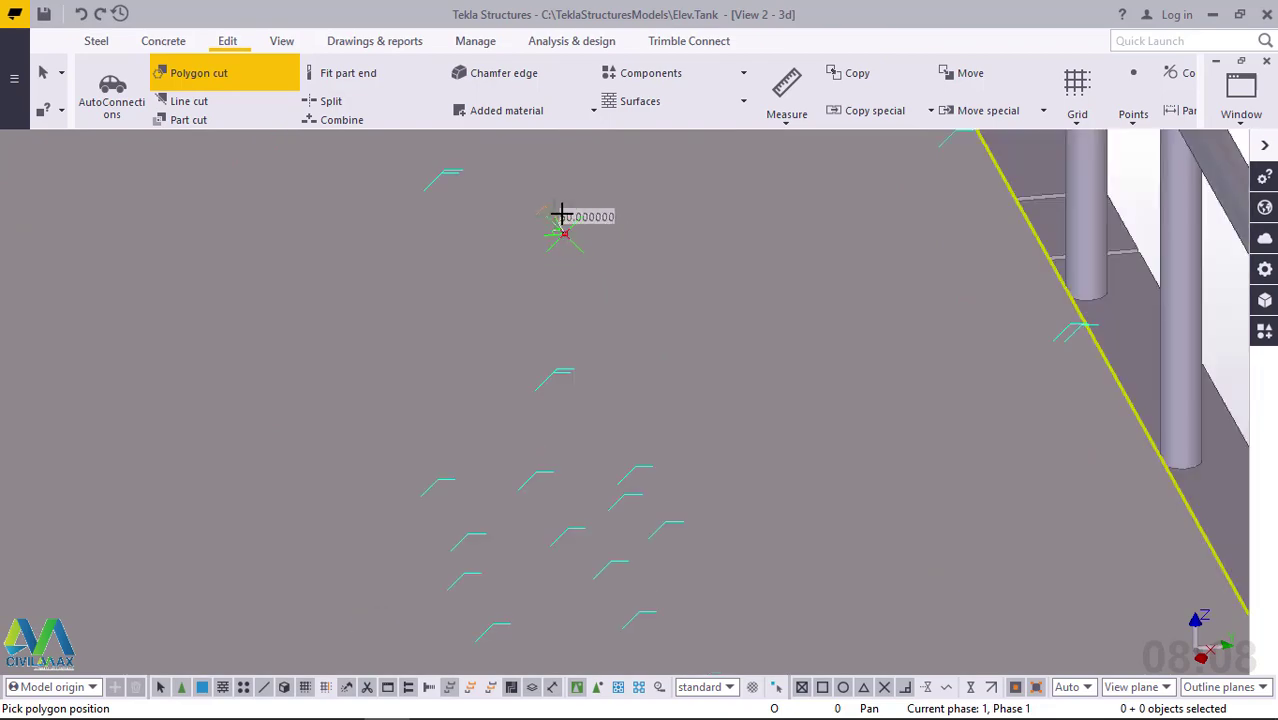
scroll(703, 351, "down", 3)
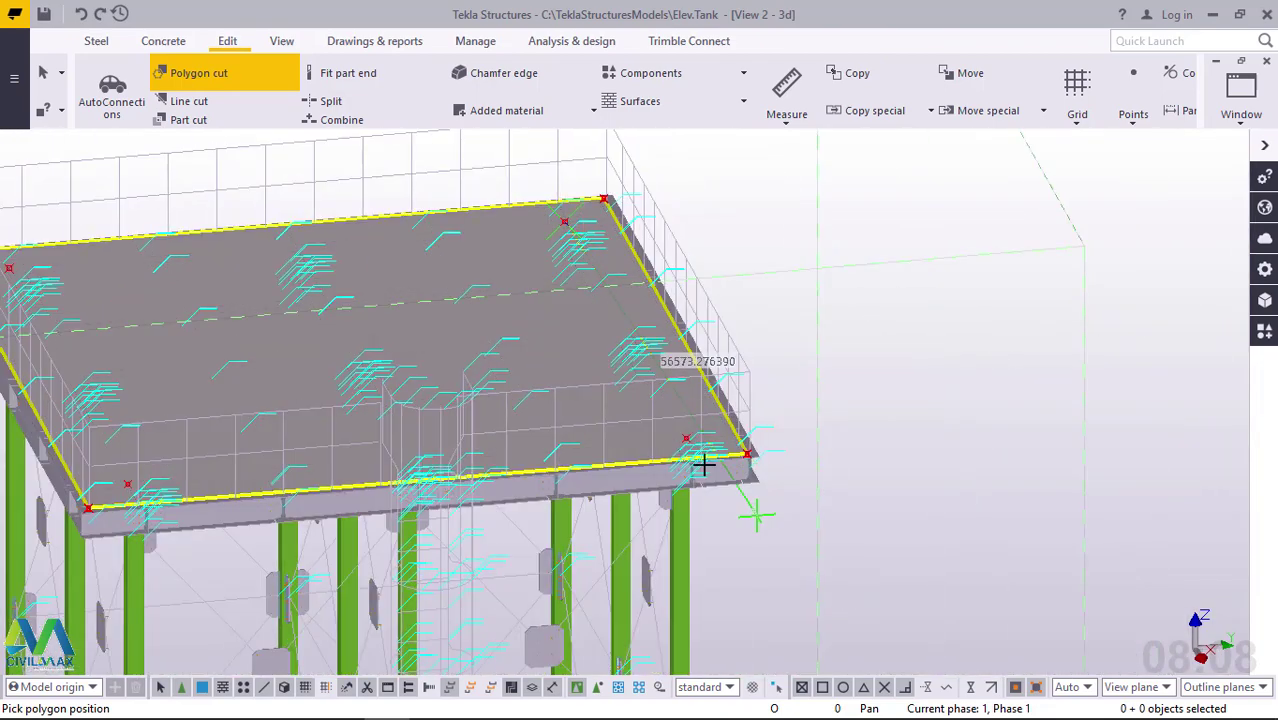
scroll(676, 443, "up", 8)
scroll(646, 387, "up", 6)
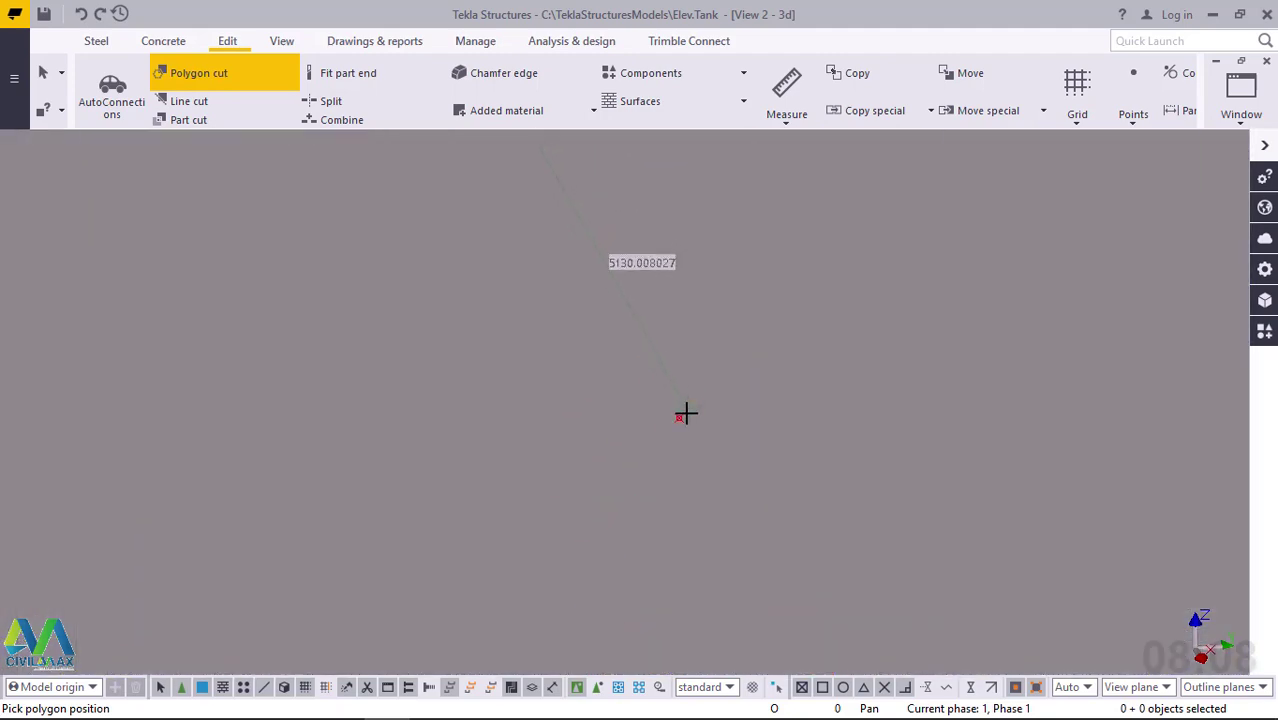
left_click(686, 424)
Step: Place the third corner of the cut polygon on the inner point near grid intersection C-1
scroll(686, 424, "down", 2)
scroll(907, 382, "down", 5)
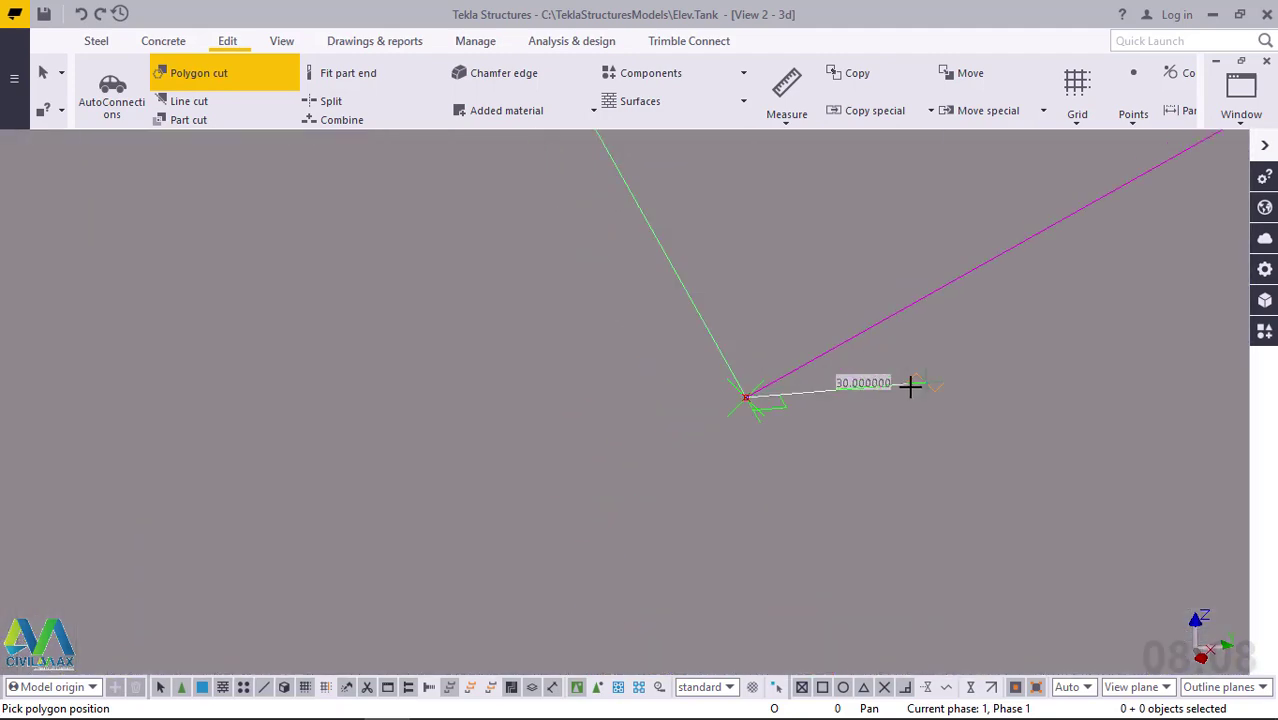
scroll(910, 387, "down", 5)
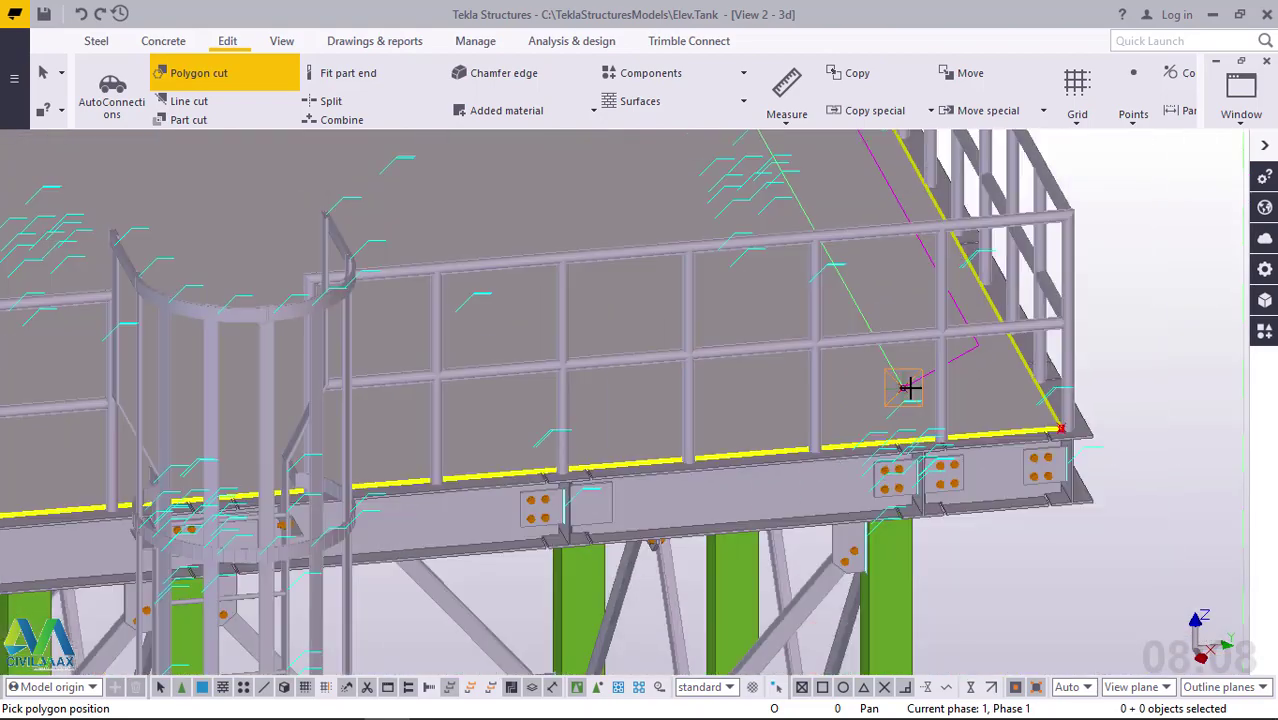
scroll(891, 383, "down", 8)
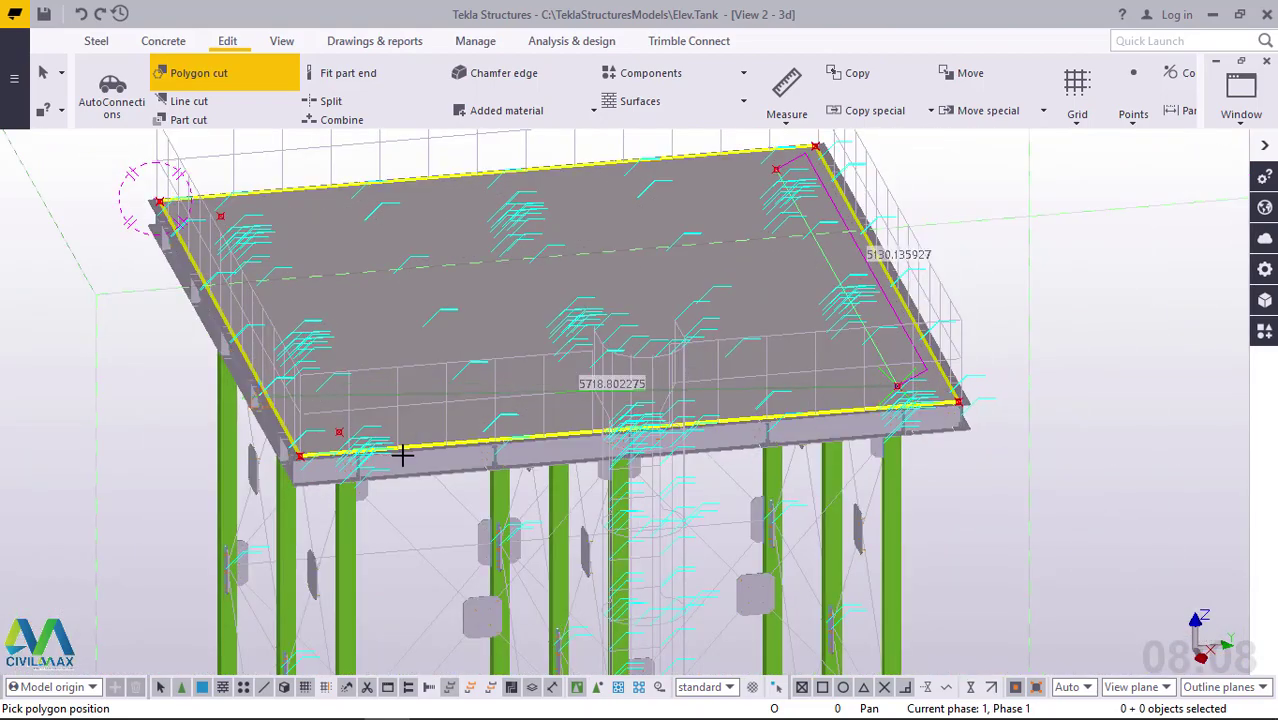
scroll(402, 451, "up", 4)
scroll(300, 432, "up", 8)
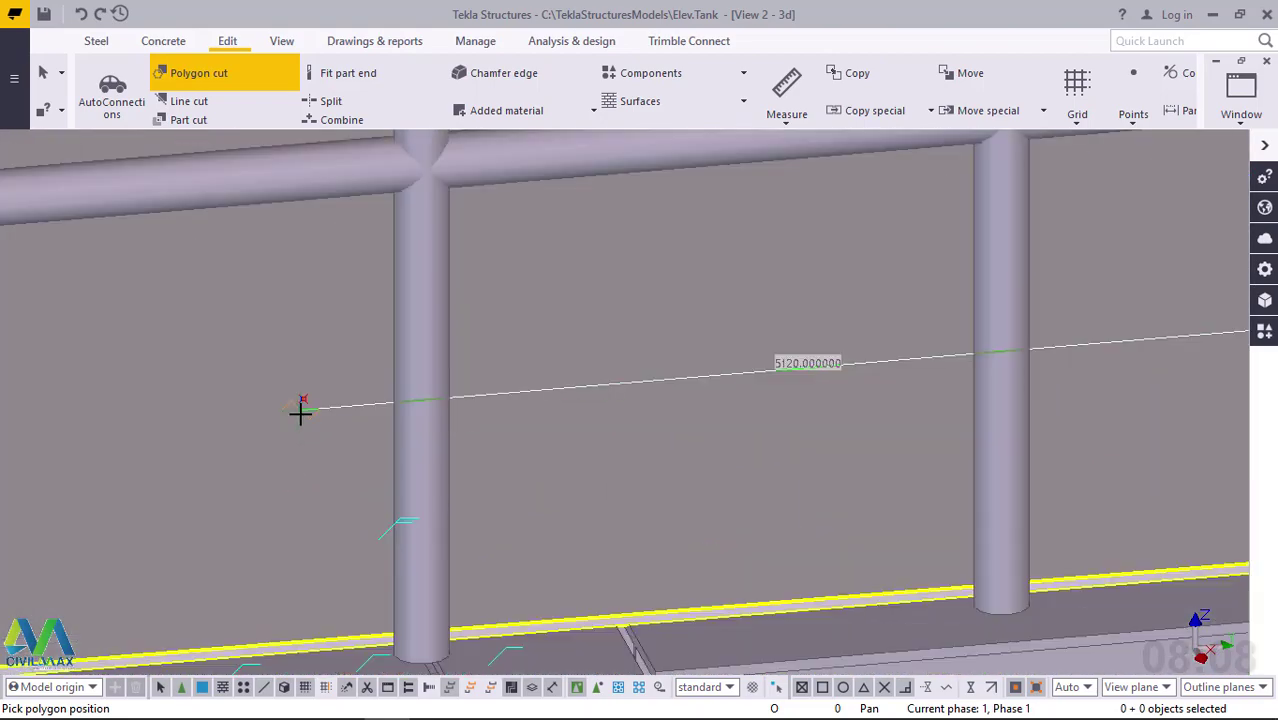
scroll(305, 388, "up", 2)
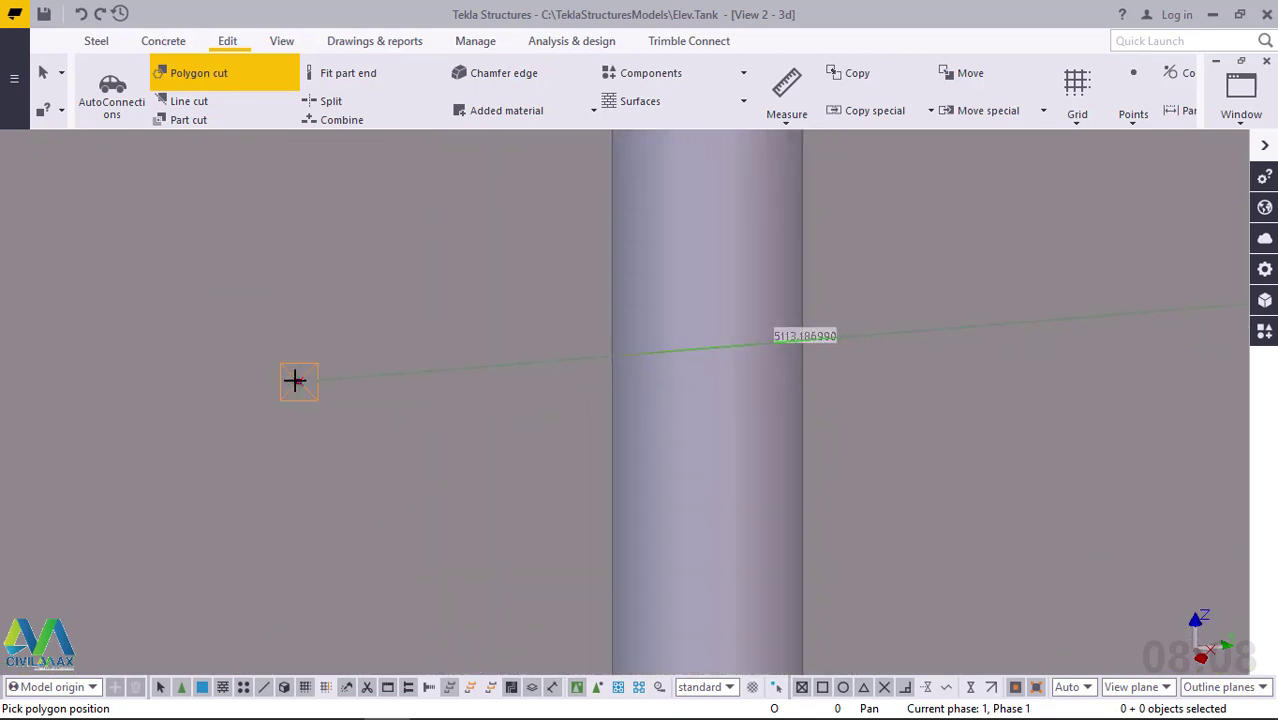
scroll(298, 380, "up", 3)
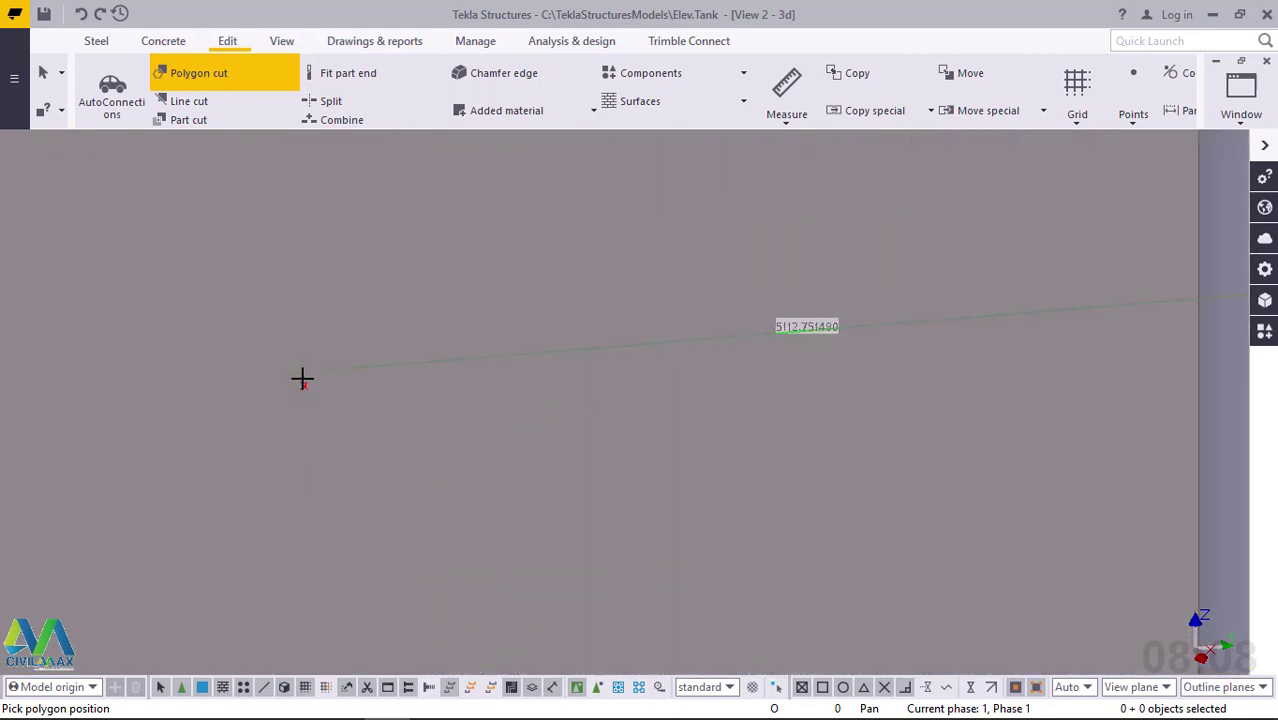
left_click(304, 388)
Step: Place the fourth corner of the cut polygon on the inner point near grid intersection A-1
scroll(476, 535, "down", 5)
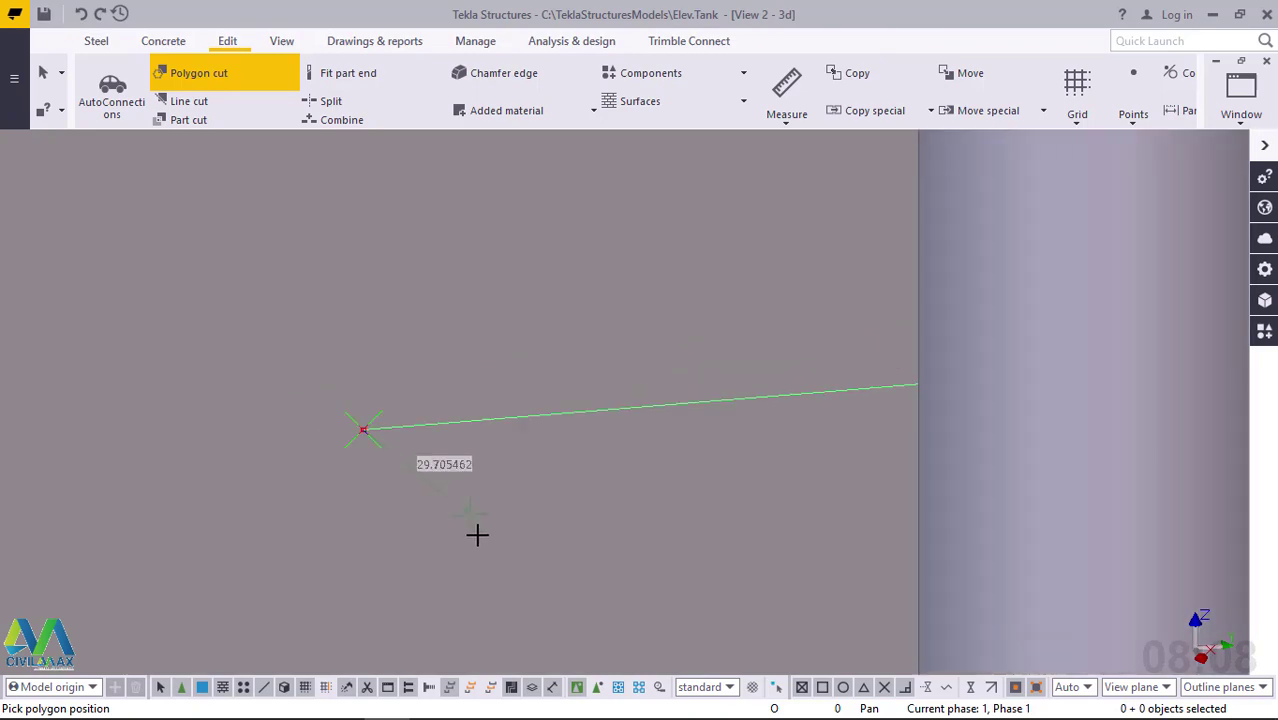
scroll(476, 545, "down", 8)
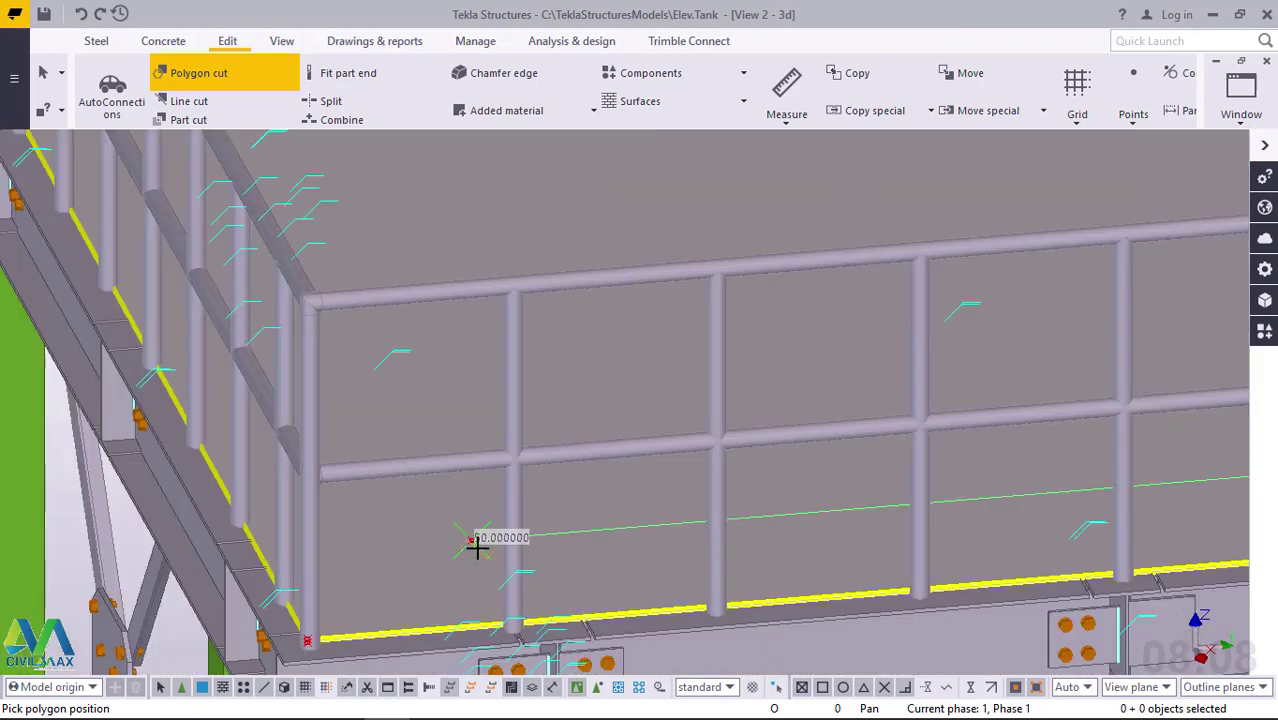
scroll(476, 535, "down", 2)
scroll(368, 303, "up", 8)
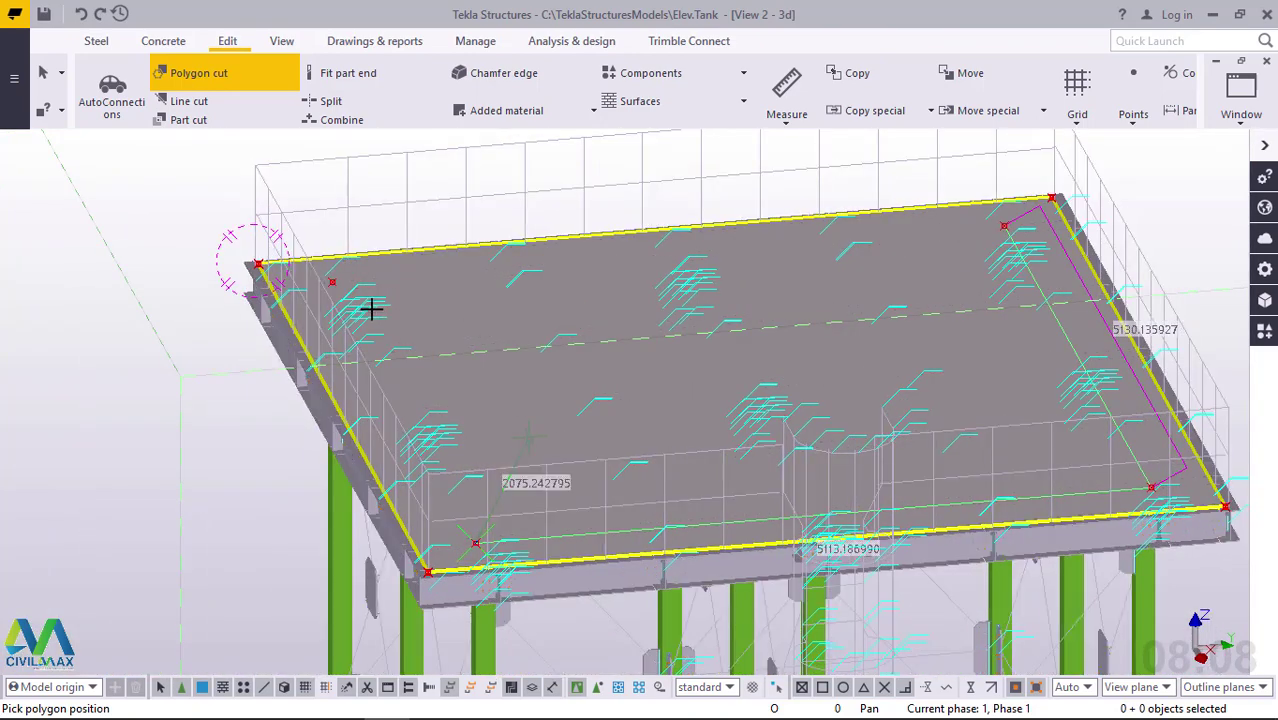
scroll(311, 258, "up", 10)
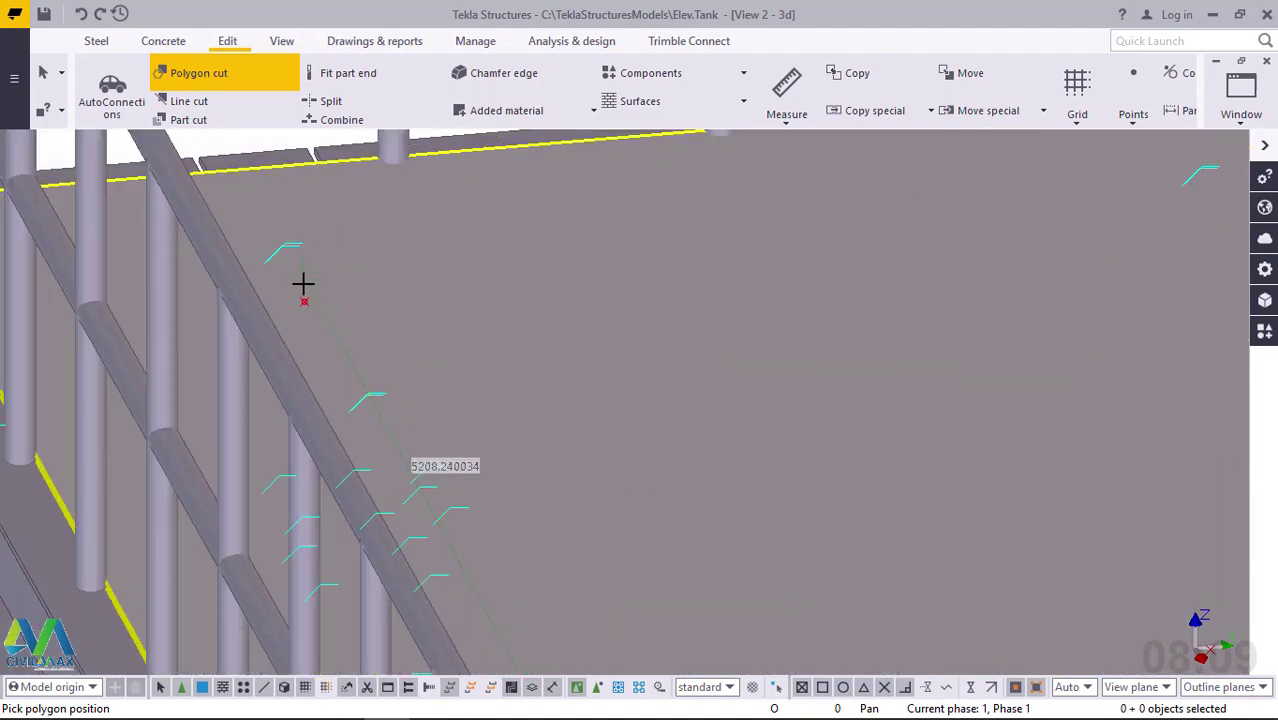
scroll(308, 335, "up", 4)
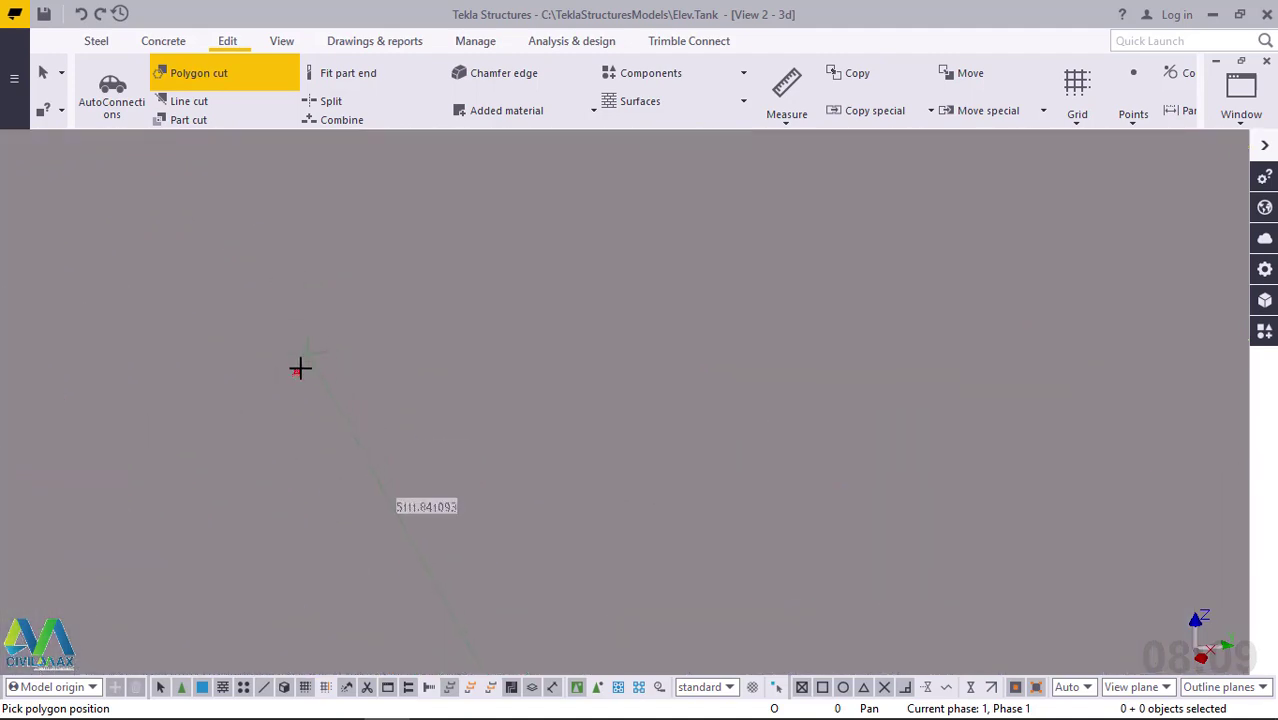
left_click(295, 372)
Step: Close the polygon at its starting point near grid intersection A-3 and cut the enclosed area out of the deck plate
scroll(163, 437, "down", 5)
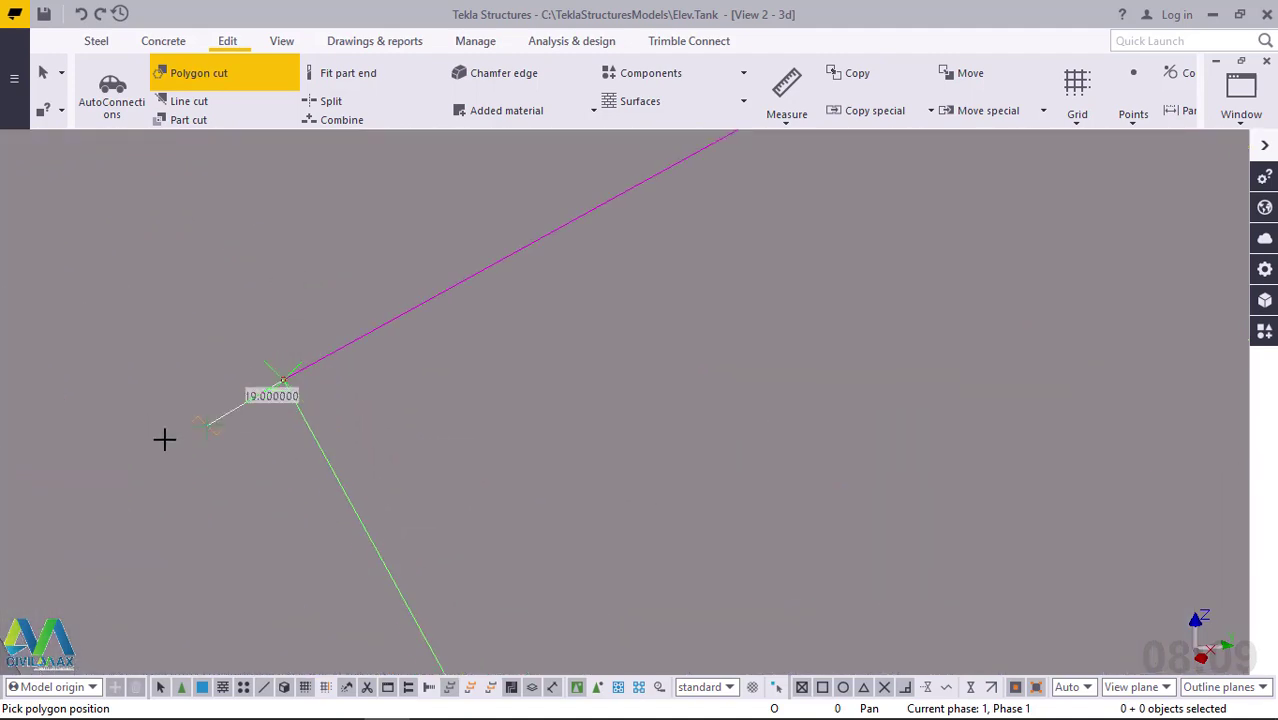
scroll(160, 438, "down", 6)
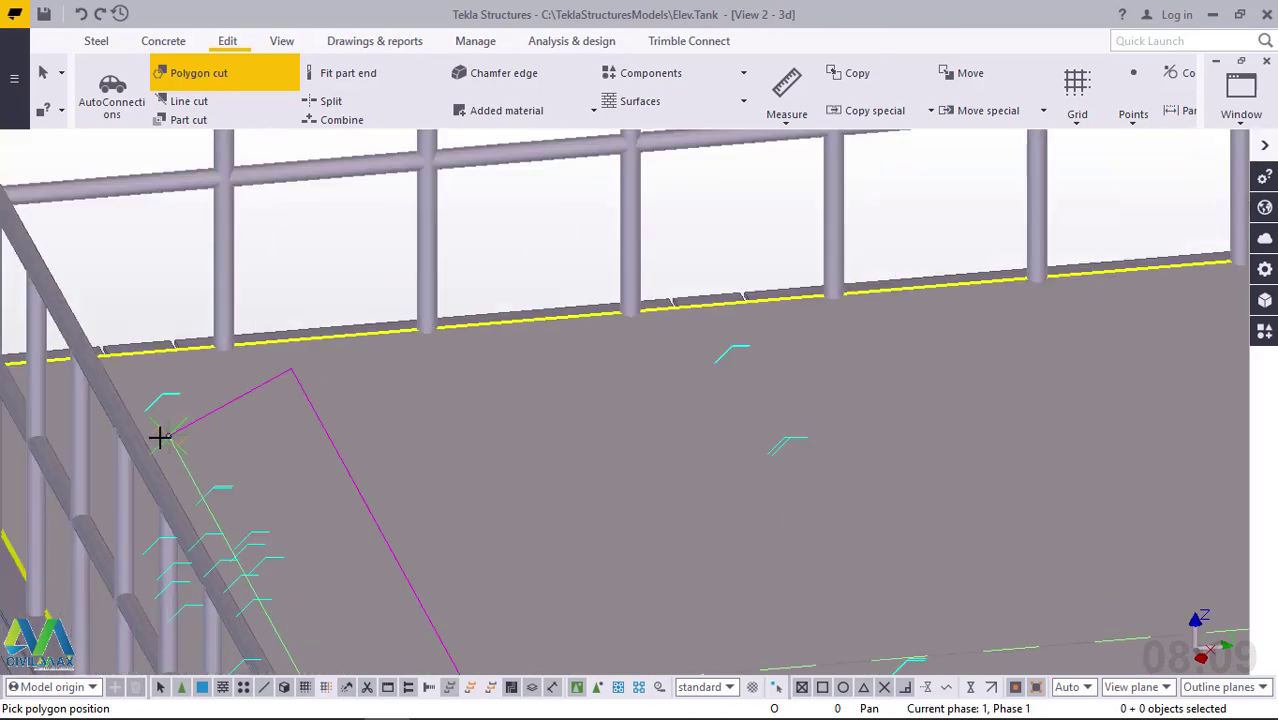
scroll(750, 396, "down", 3)
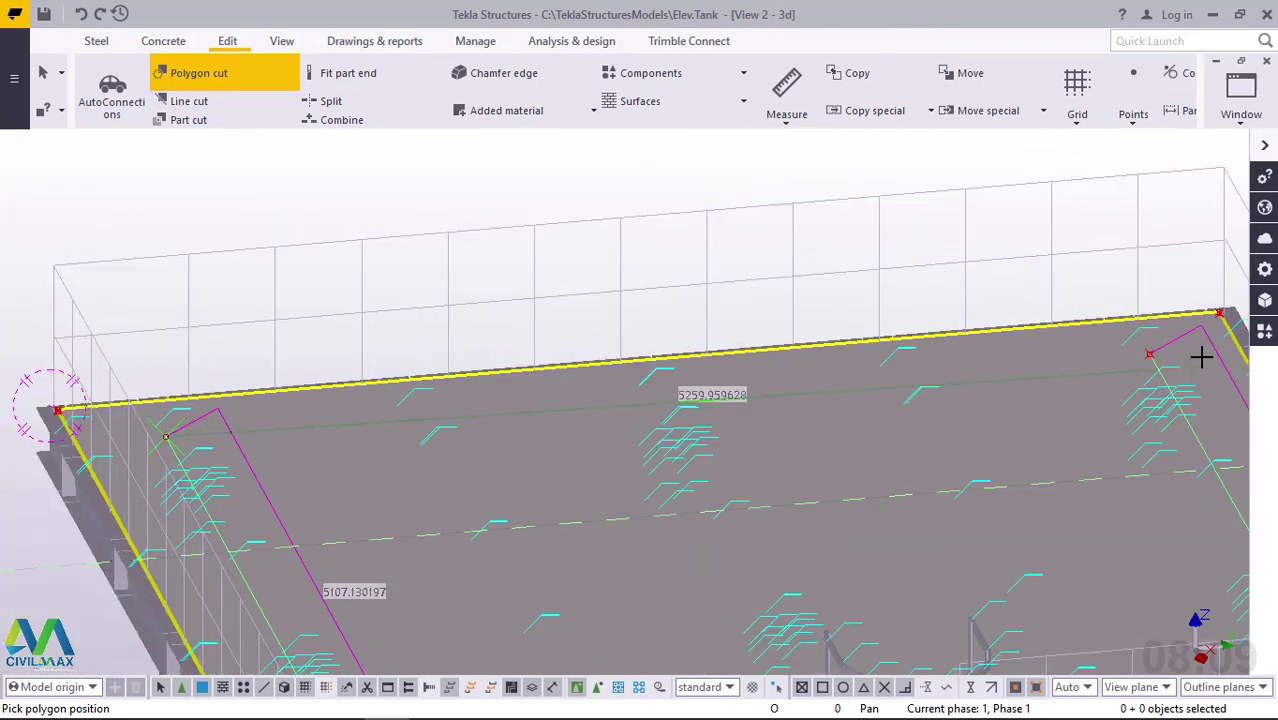
scroll(1184, 354, "up", 6)
scroll(1061, 348, "up", 6)
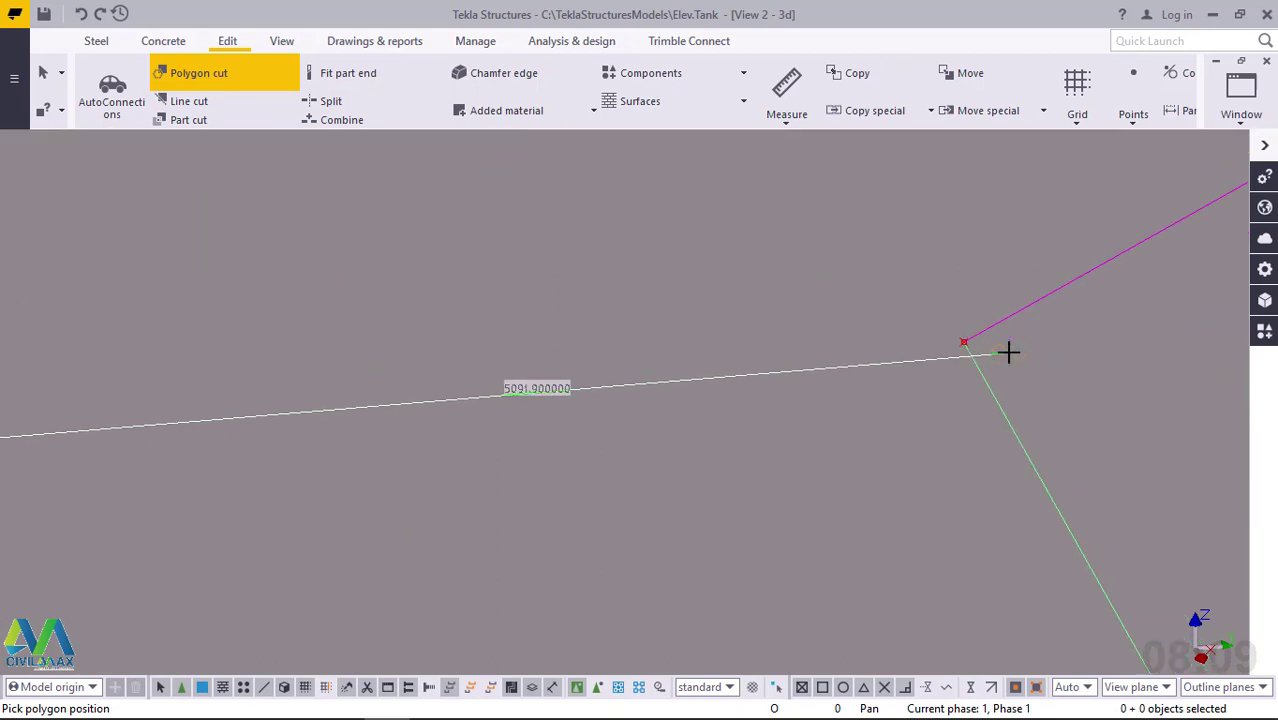
left_click(962, 340)
middle_click(962, 340)
Step: Leave the polygon cut command and examine the finished opening and the remaining deck strip around the platform
scroll(962, 340, "down", 5)
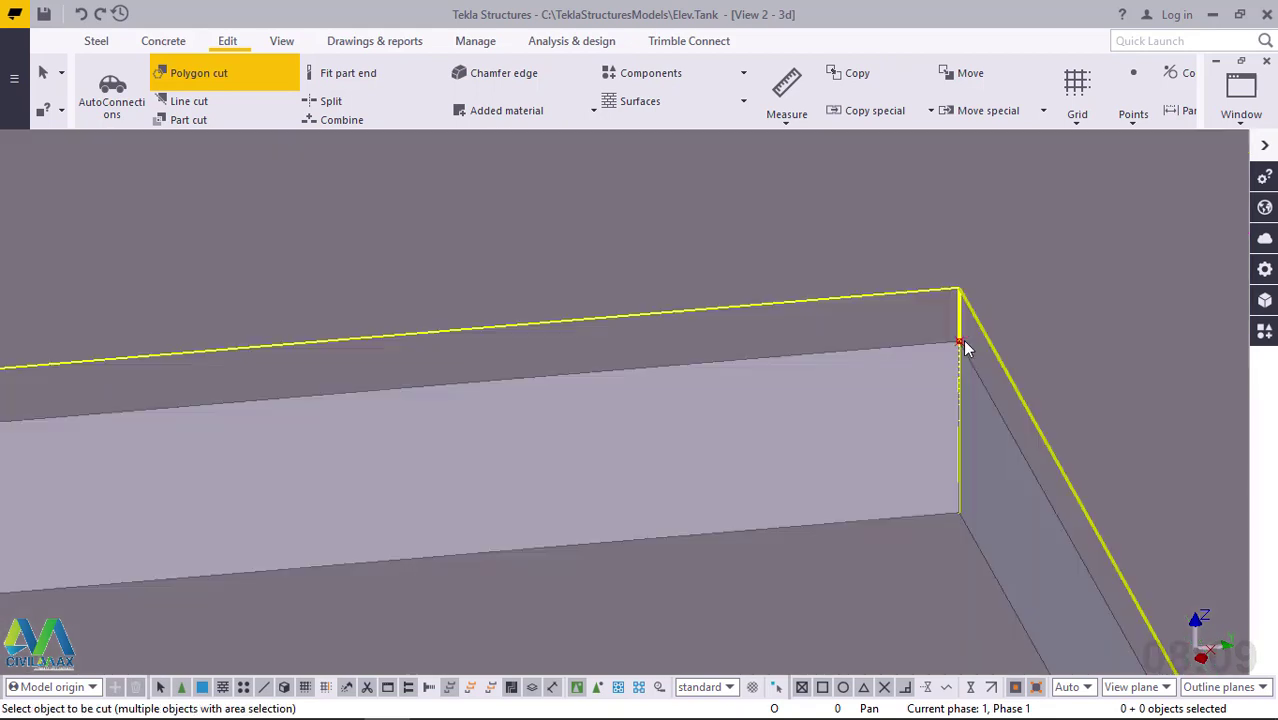
scroll(857, 343, "up", 3)
scroll(857, 346, "down", 5)
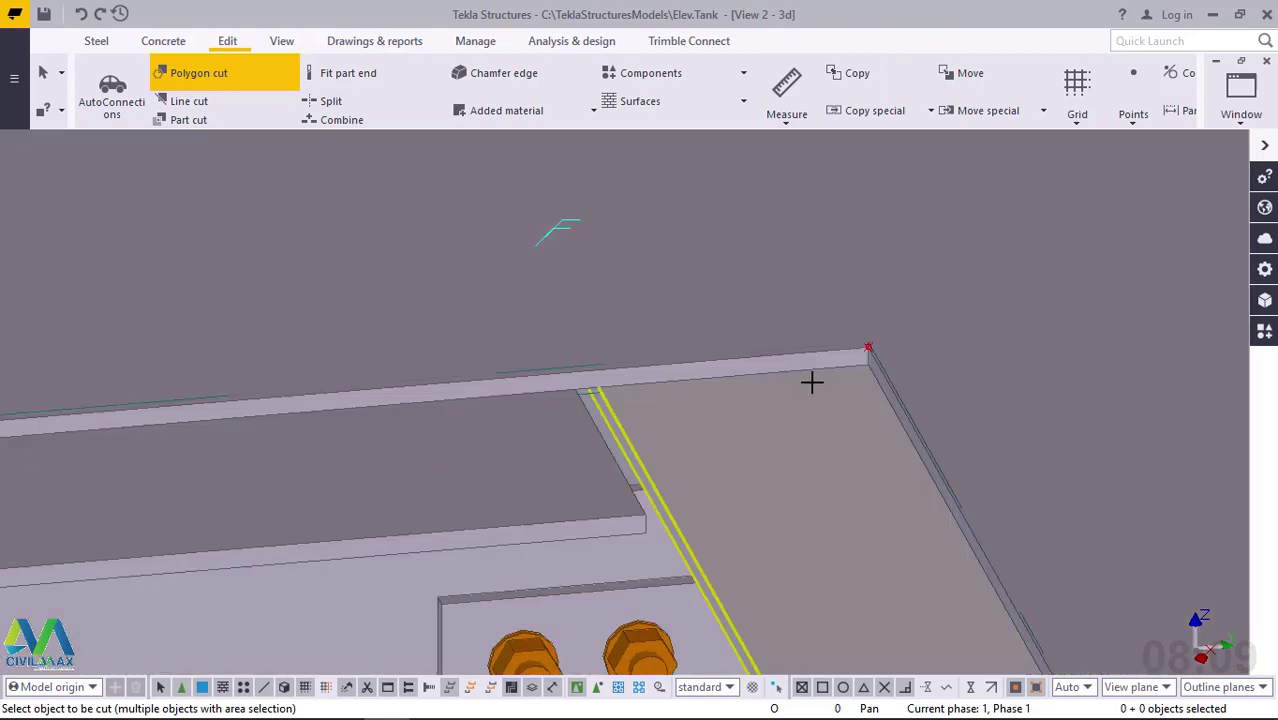
scroll(760, 390, "down", 3)
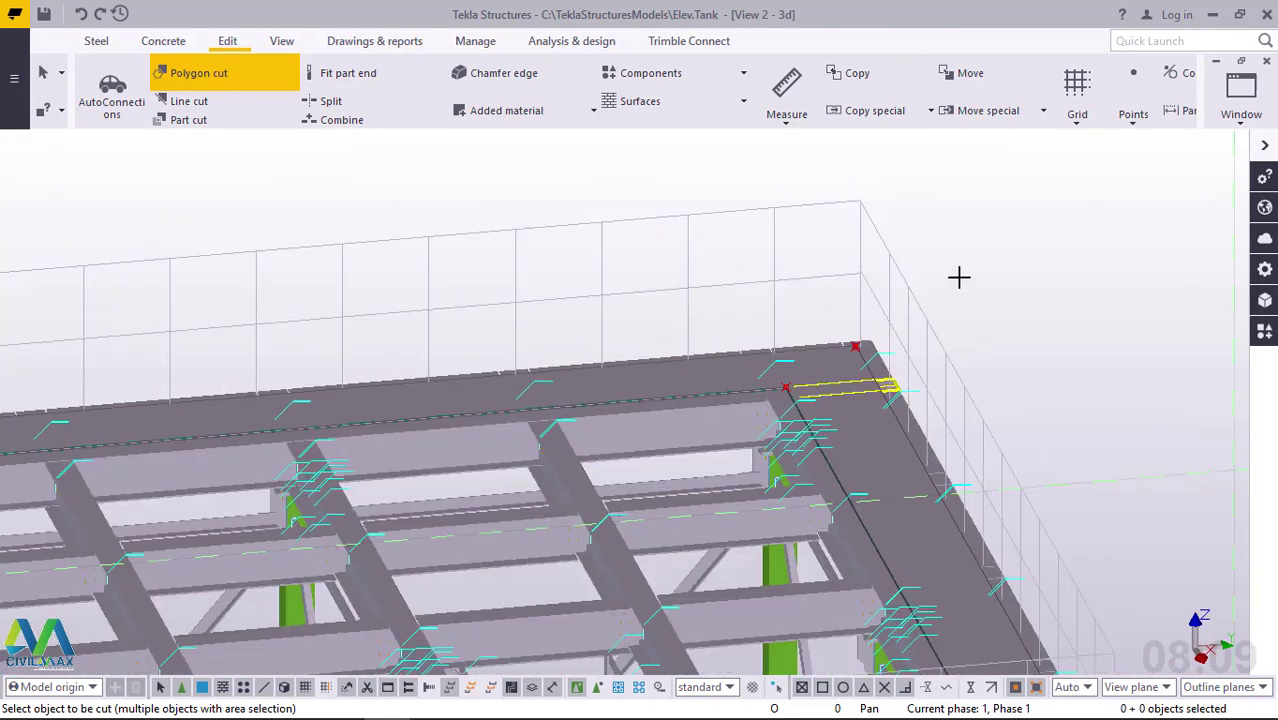
right_click(992, 208)
left_click(1000, 219)
scroll(822, 291, "down", 5)
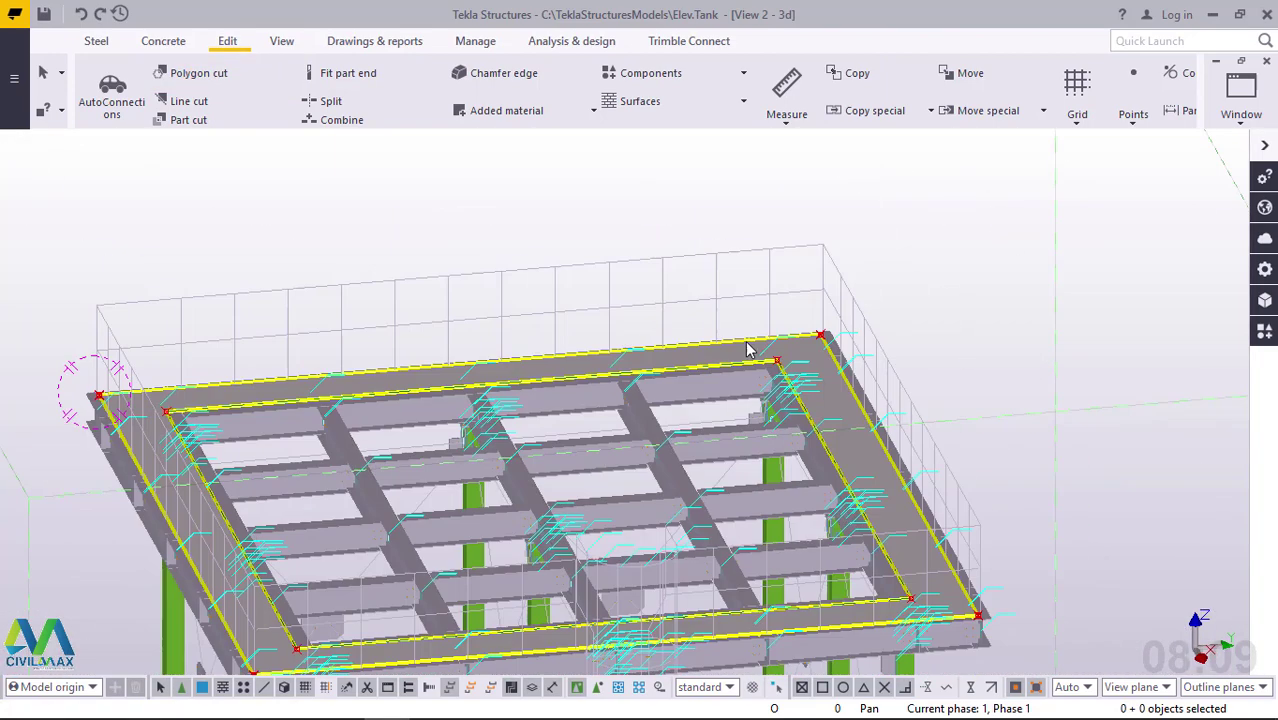
middle_click_drag(750, 348, 672, 547, "ctrl")
scroll(672, 547, "up", 2)
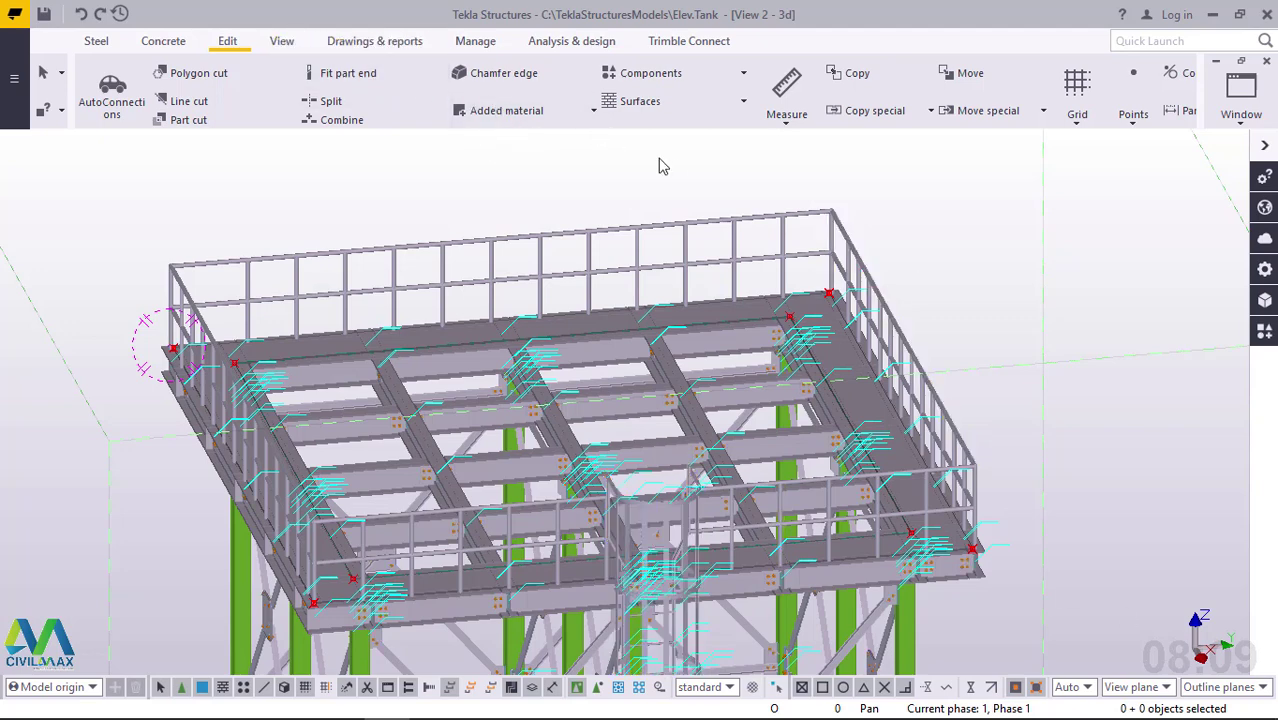
Step: Examine the cut deck opening, the remaining walkway strip and the ladder access from several sides of the platform
left_click(282, 41)
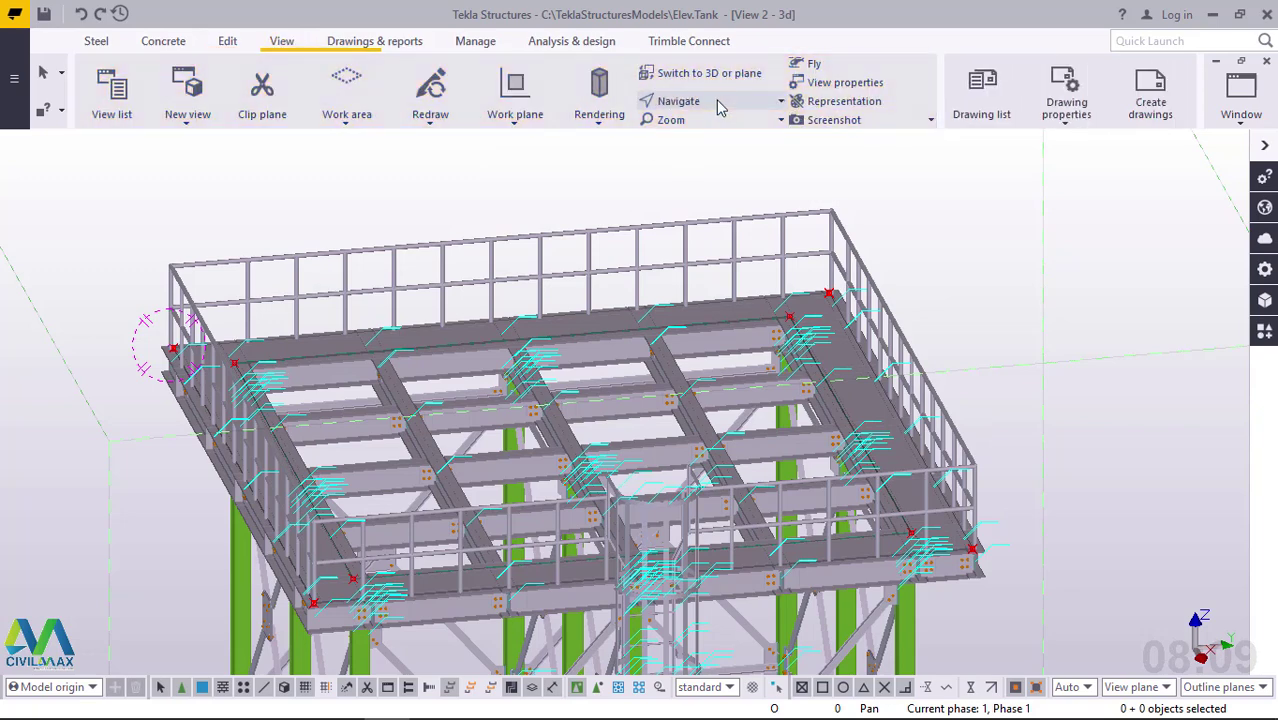
left_click(700, 101)
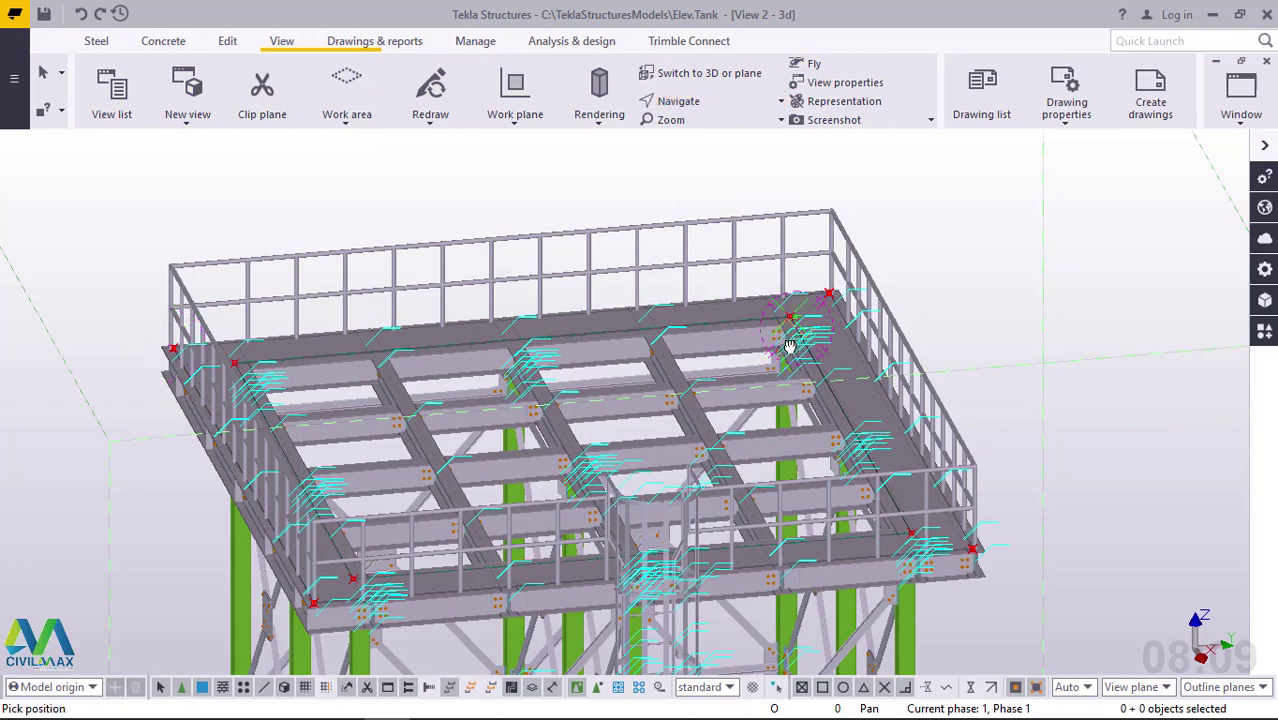
middle_click_drag(790, 345, 339, 287, "ctrl")
scroll(615, 215, "up", 3)
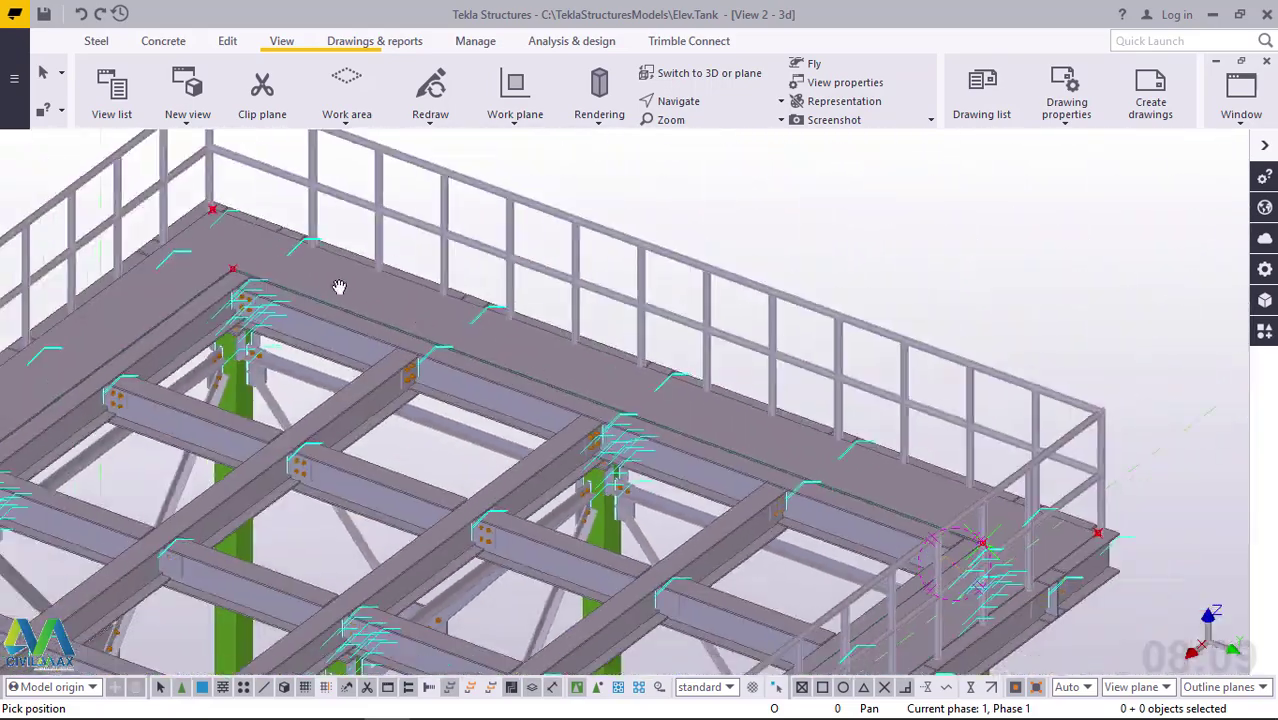
scroll(310, 278, "down", 4)
scroll(470, 302, "down", 4)
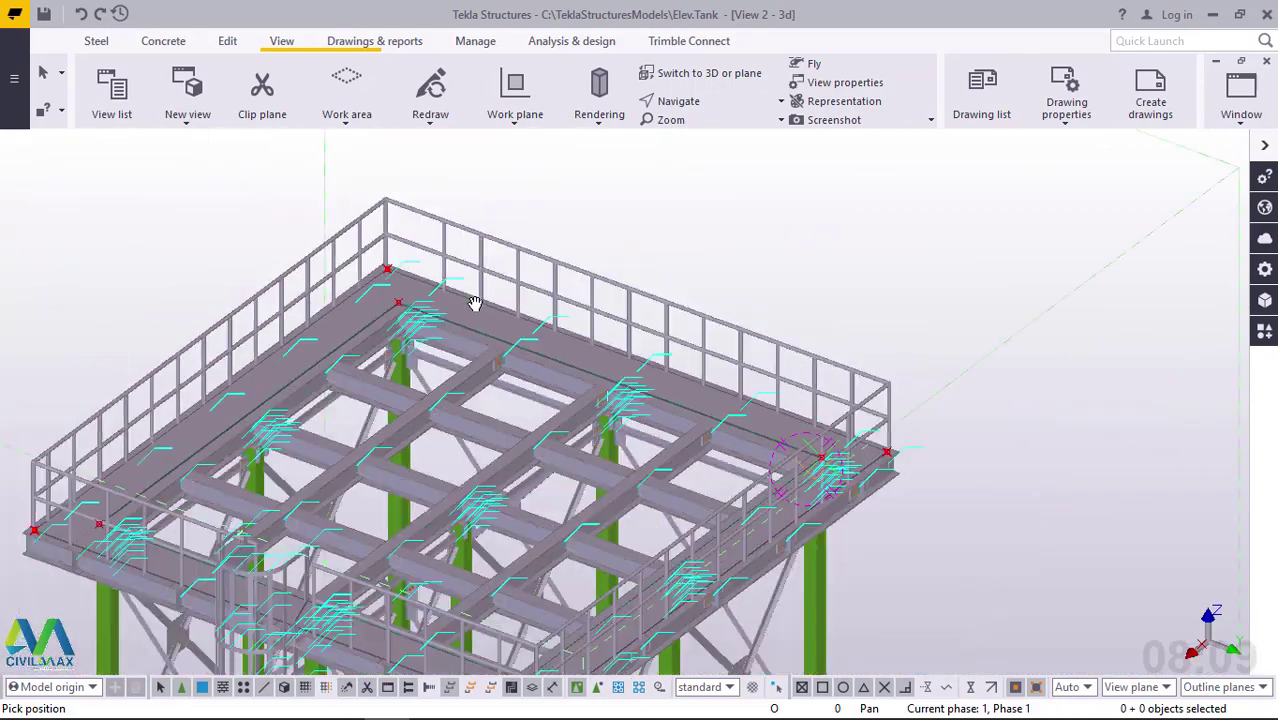
middle_click_drag(474, 302, 306, 500, "ctrl")
scroll(306, 500, "up", 6)
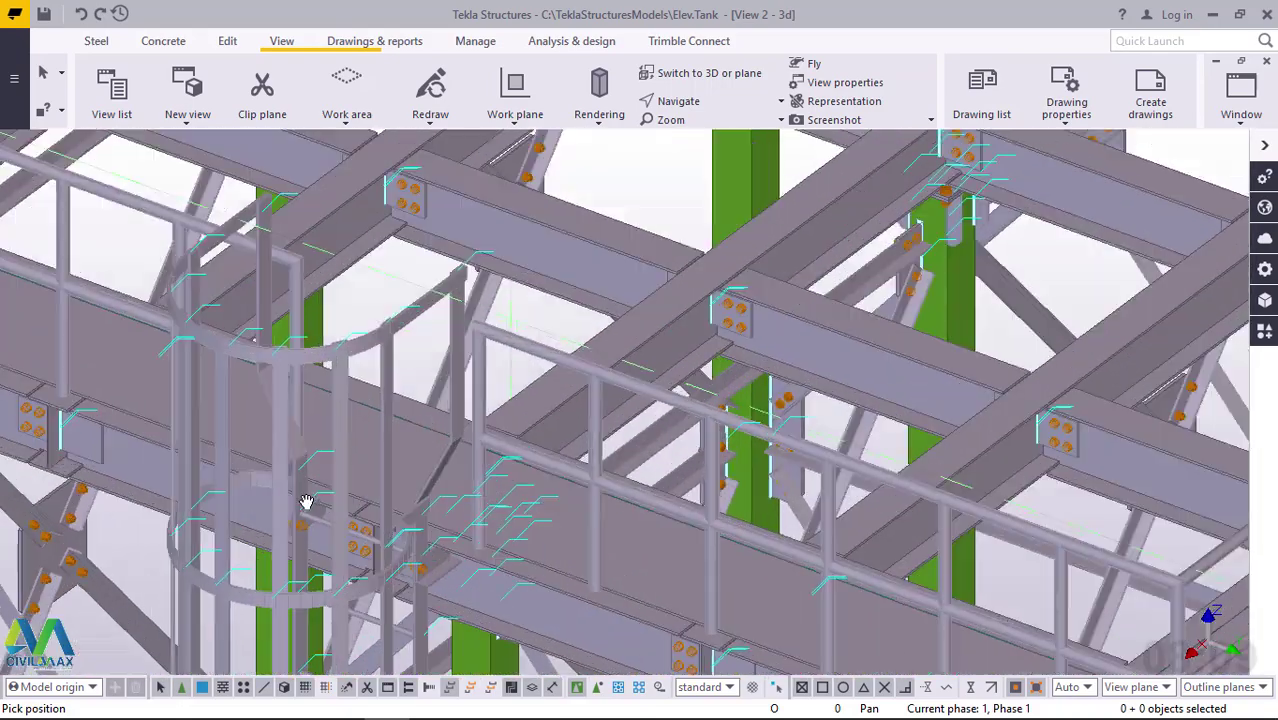
scroll(306, 500, "up", 3)
scroll(420, 480, "down", 4)
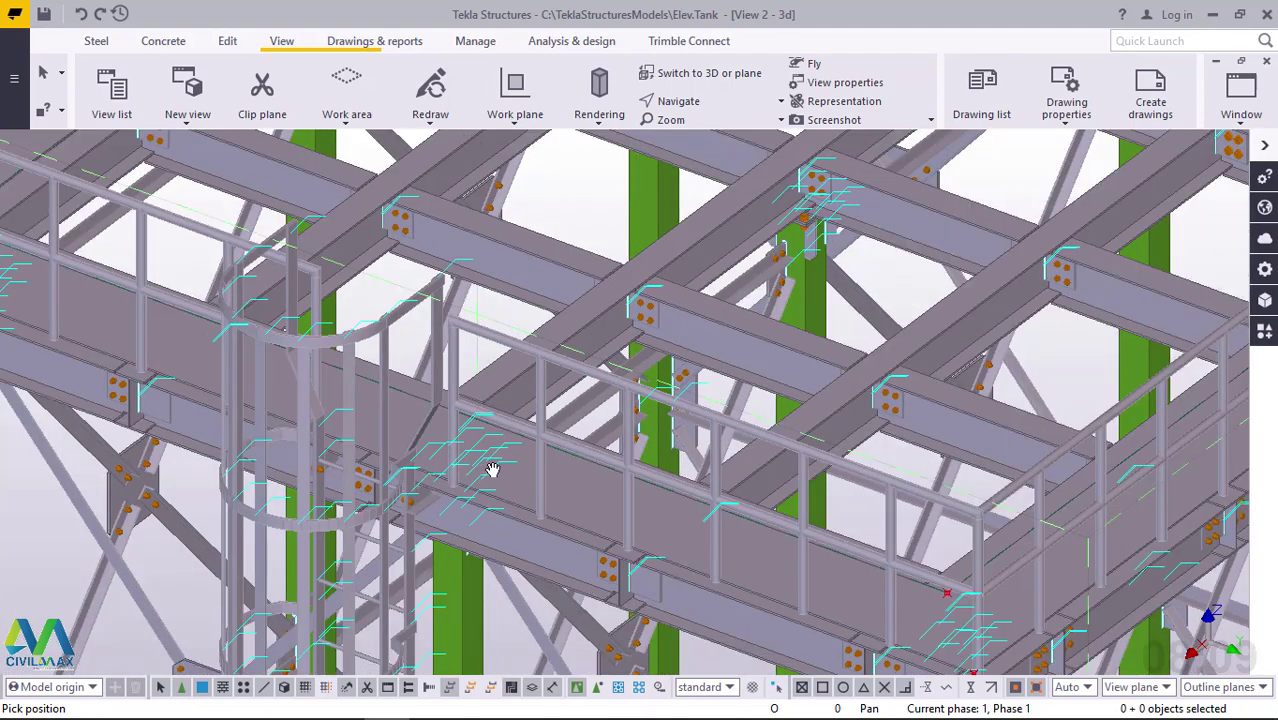
scroll(177, 240, "down", 4)
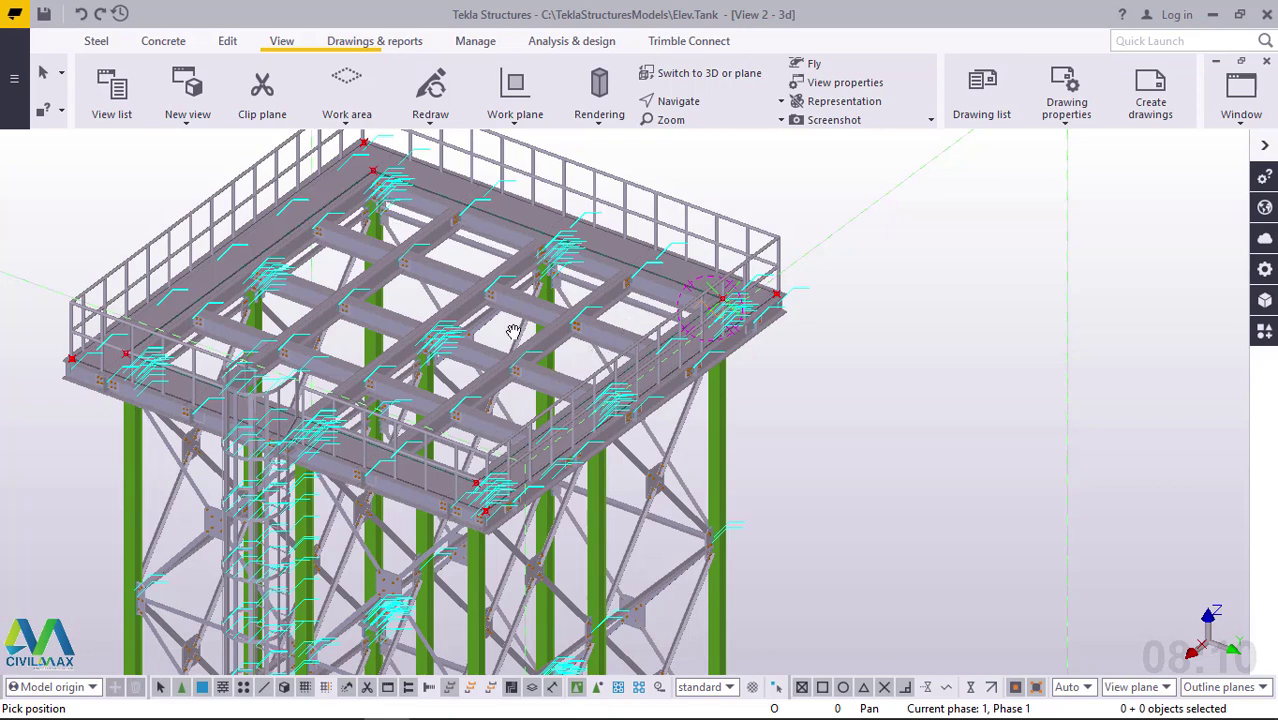
scroll(147, 344, "up", 5)
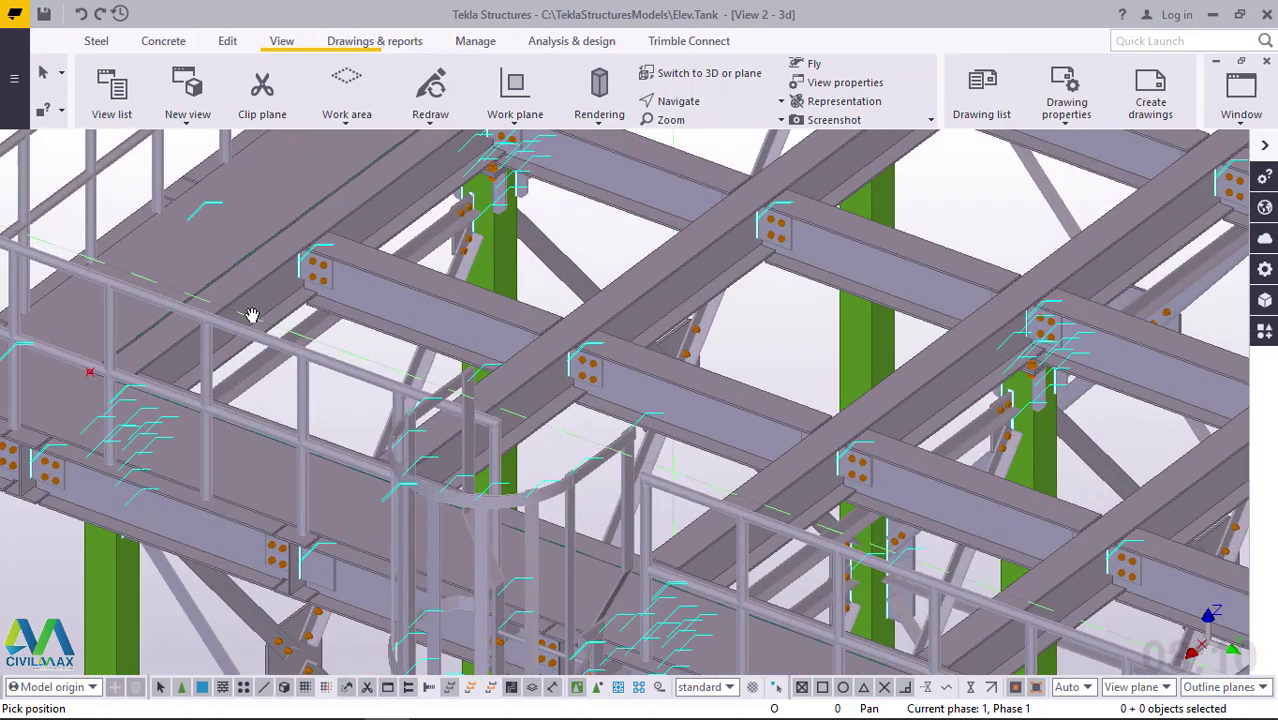
scroll(298, 323, "down", 10)
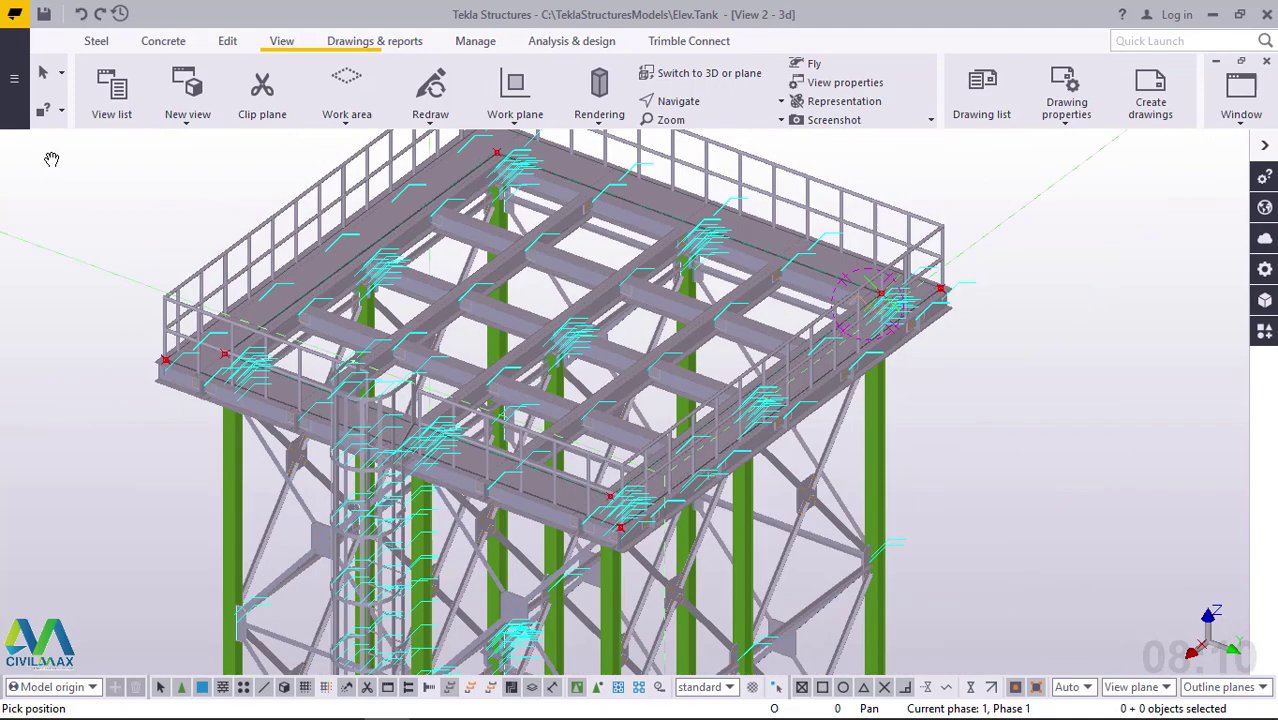
Step: Leave view navigation and select the cut deck plate that forms the walkway strip around the platform
right_click(51, 159)
left_click(60, 164)
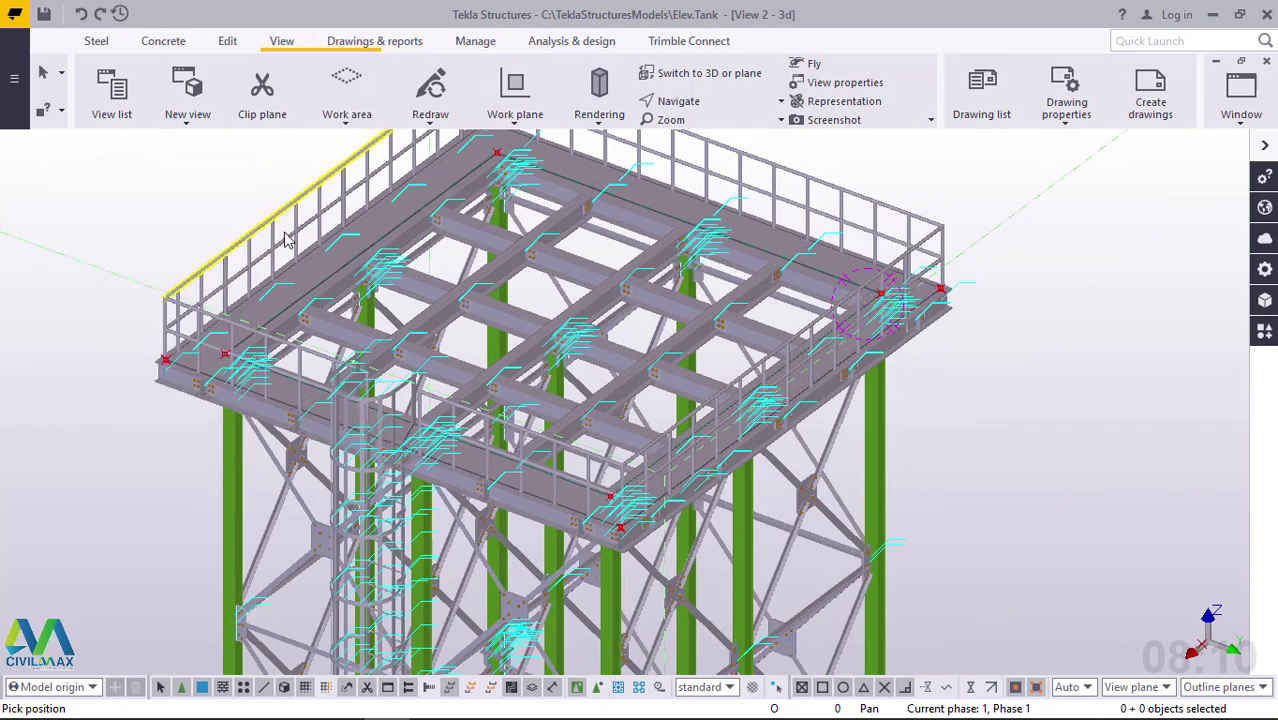
scroll(339, 292, "up", 6)
left_click(379, 330)
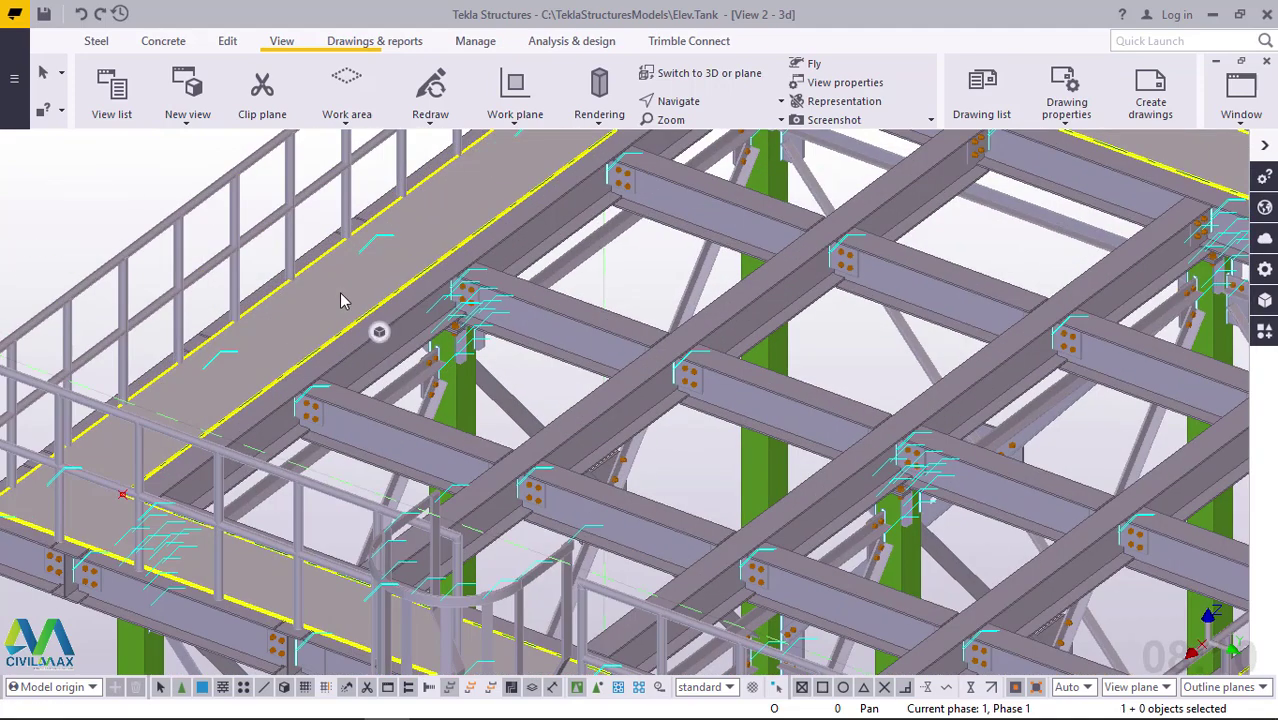